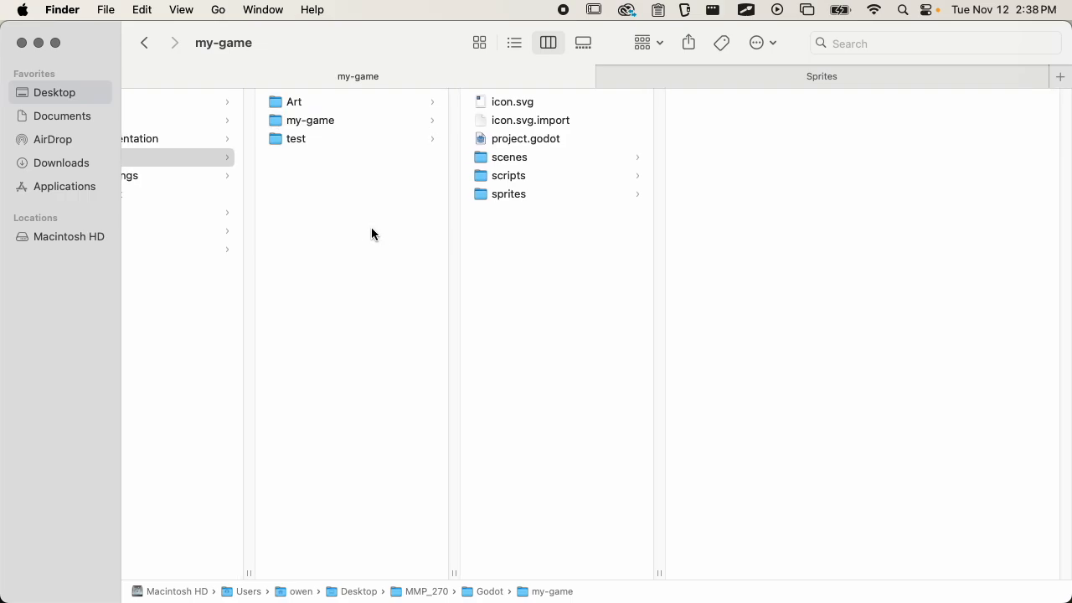
Create a new folder named audio inside the my-game project folder
click(382, 120)
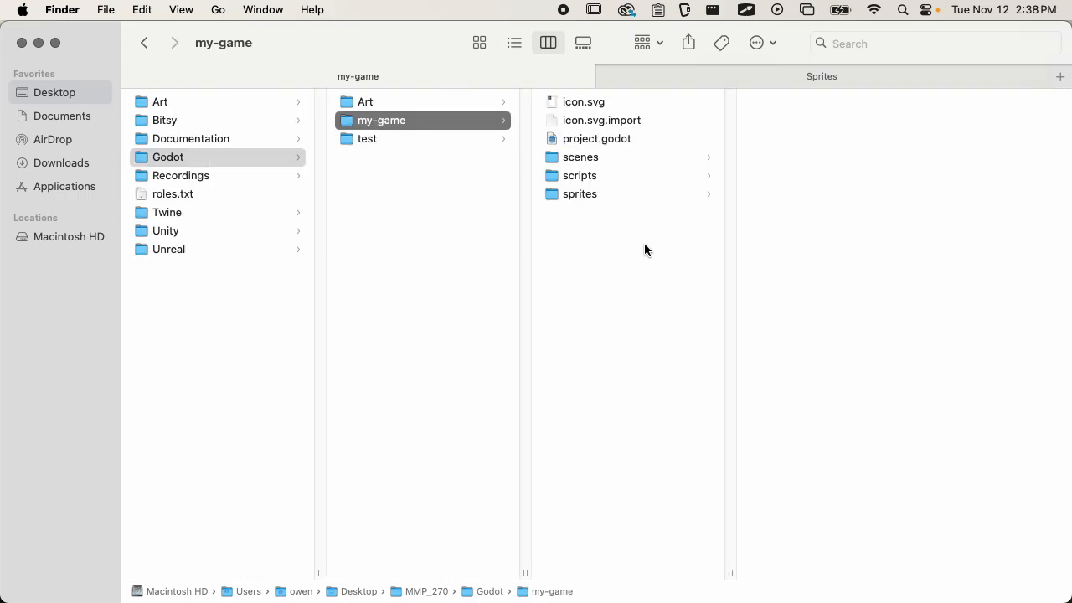
key(super+shift+n)
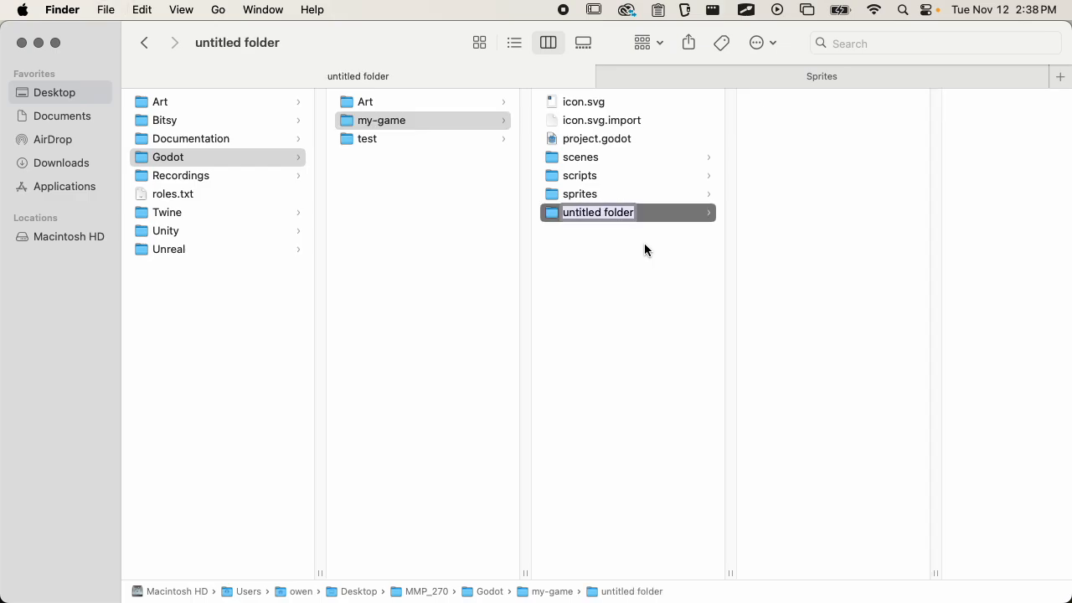
text(audio)
key(Return)
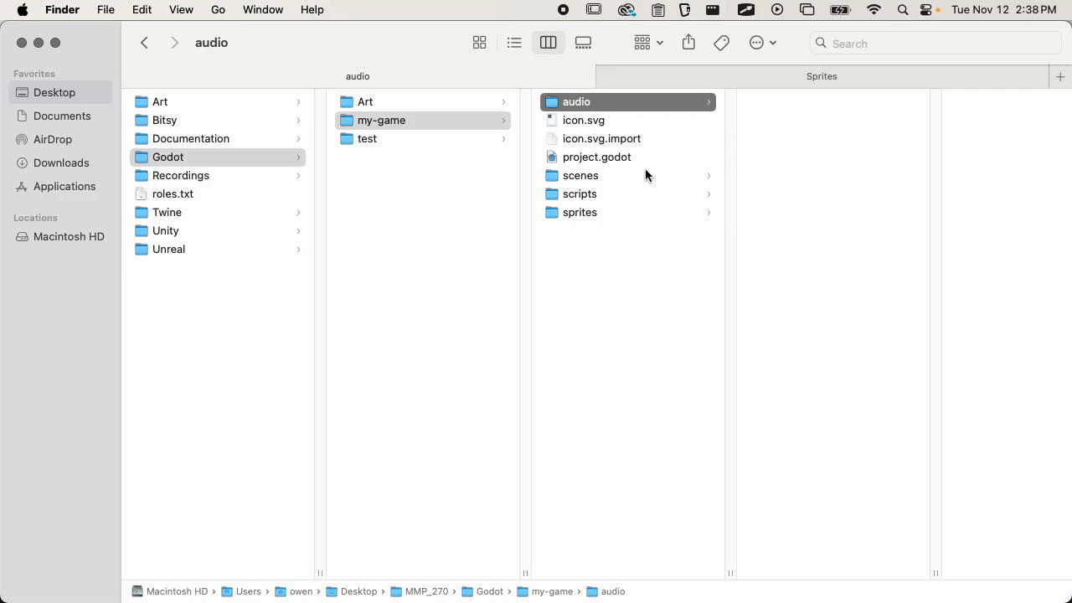
Switch to Chrome, search Google for jfxr in a new tab, and open the jfxr sound generator site
key(super+Tab)
key(super+Tab)
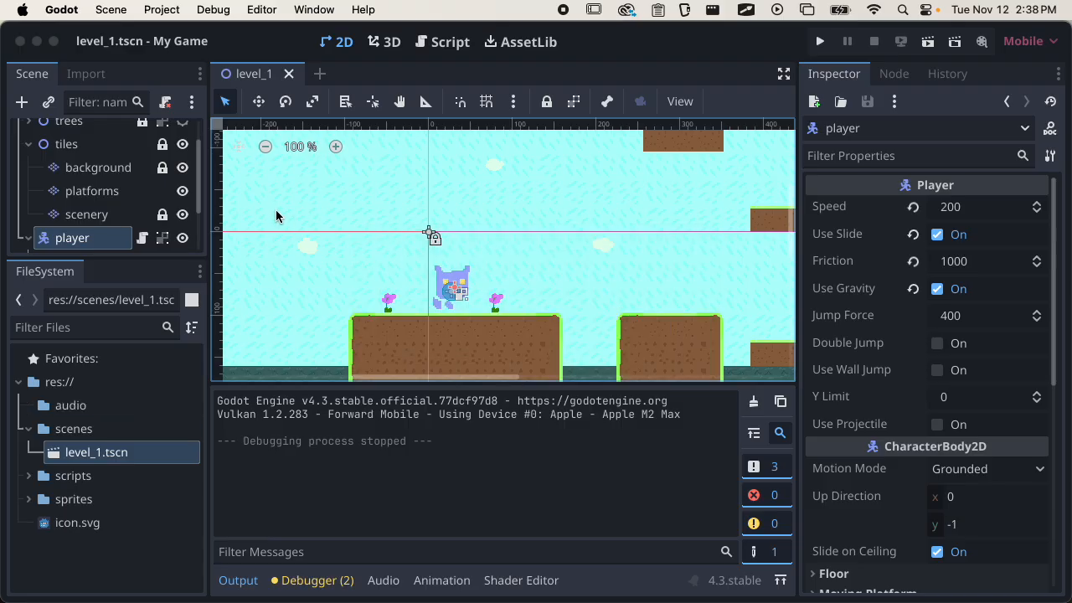
key(super+Tab)
key(super+Tab)
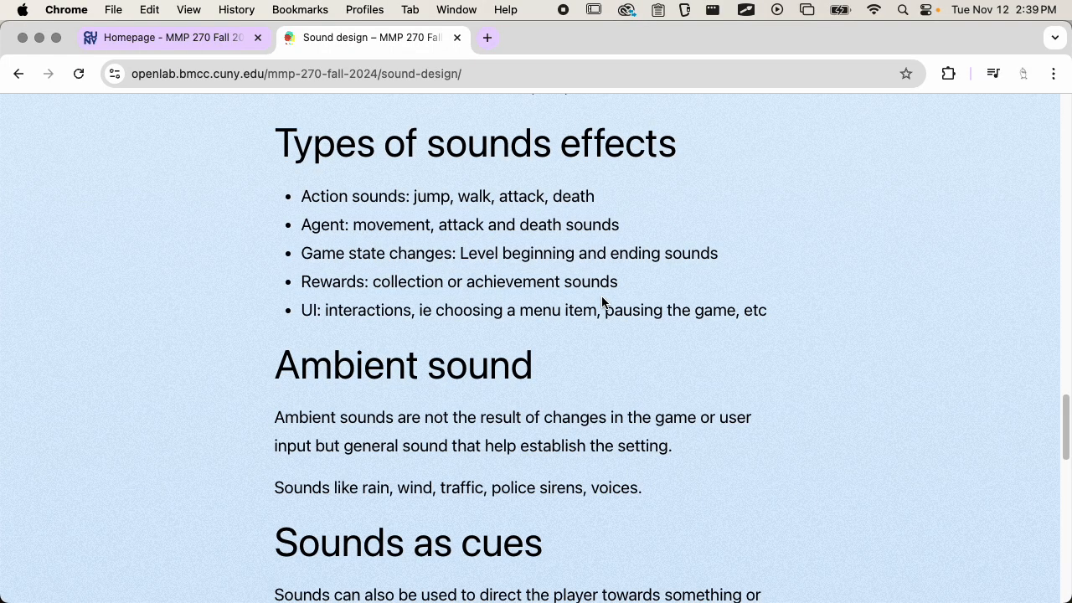
key(super+t)
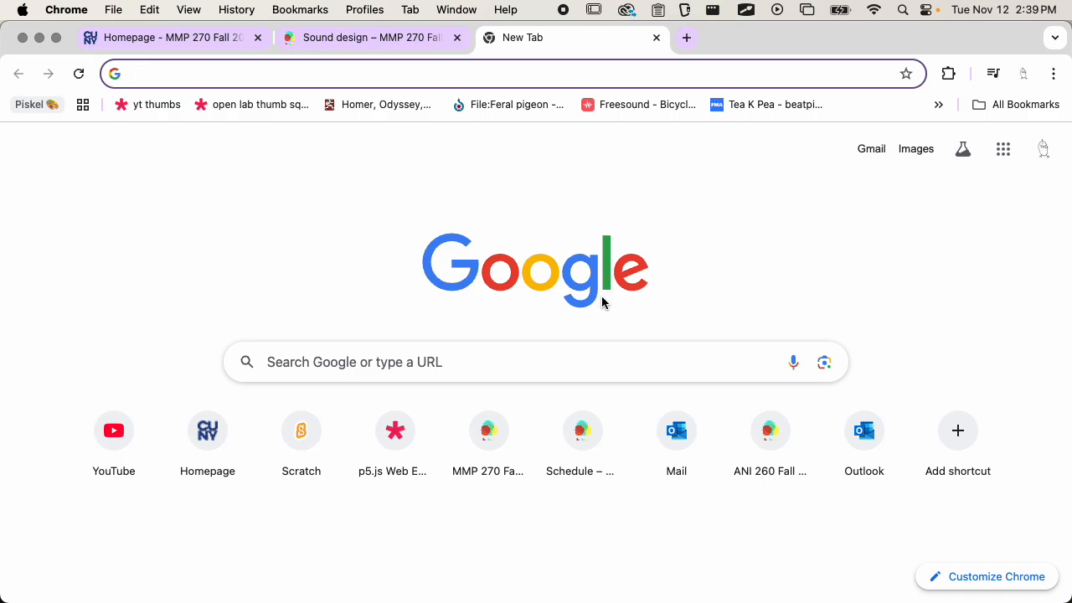
text(jfxr)
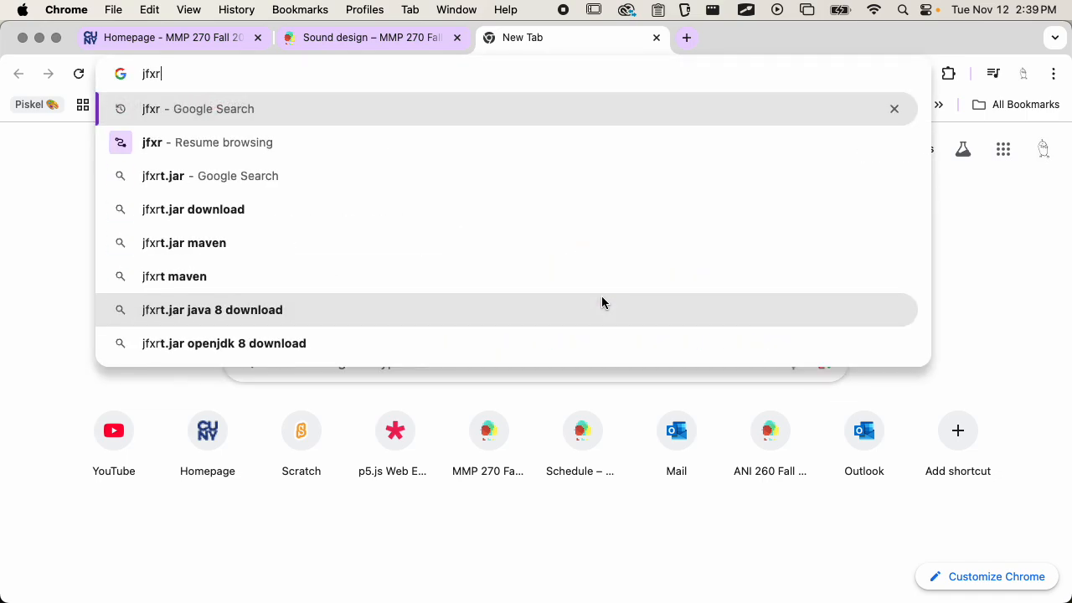
key(Return)
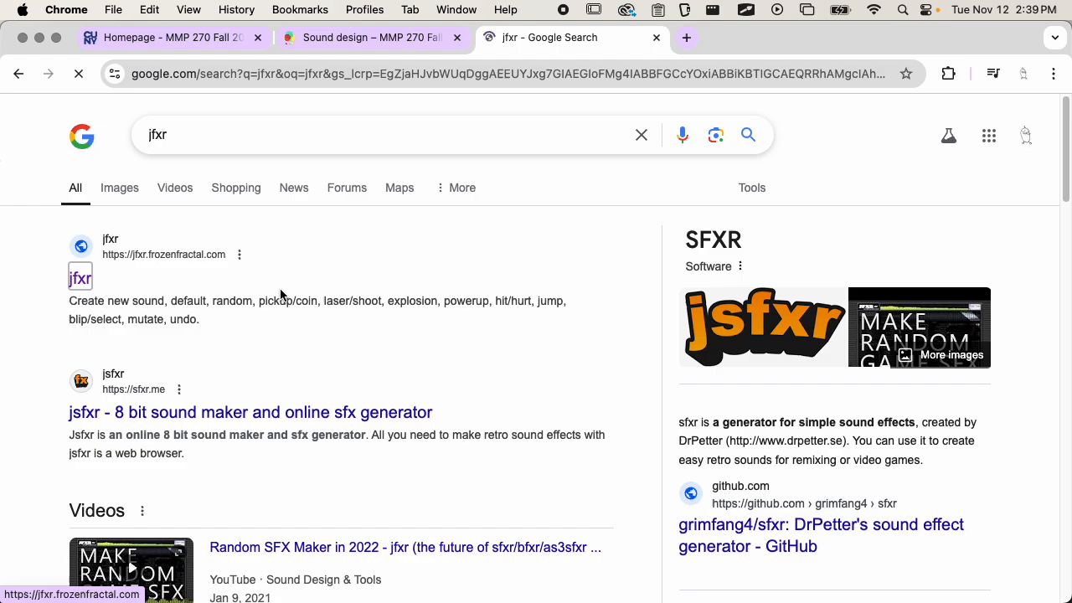
click(74, 287)
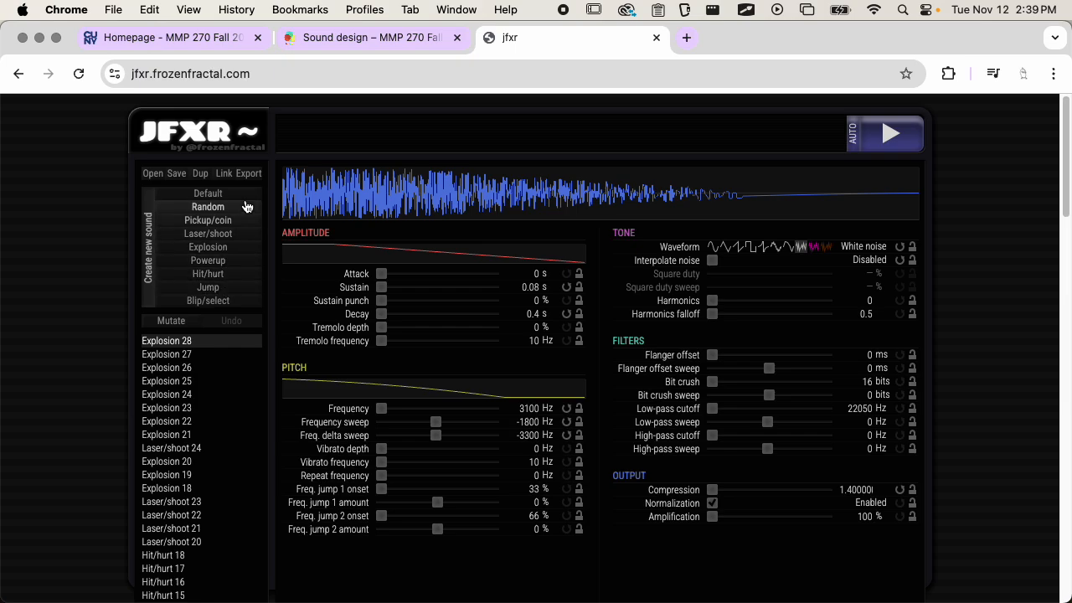
Generate three new sounds with the Jump preset and play the last two
click(224, 292)
click(225, 292)
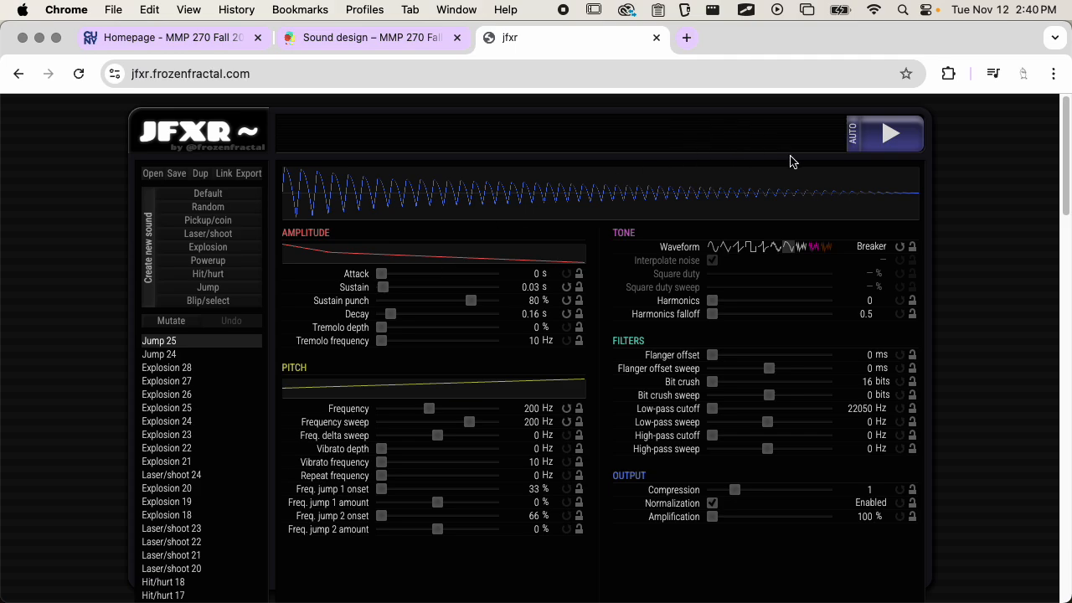
click(888, 134)
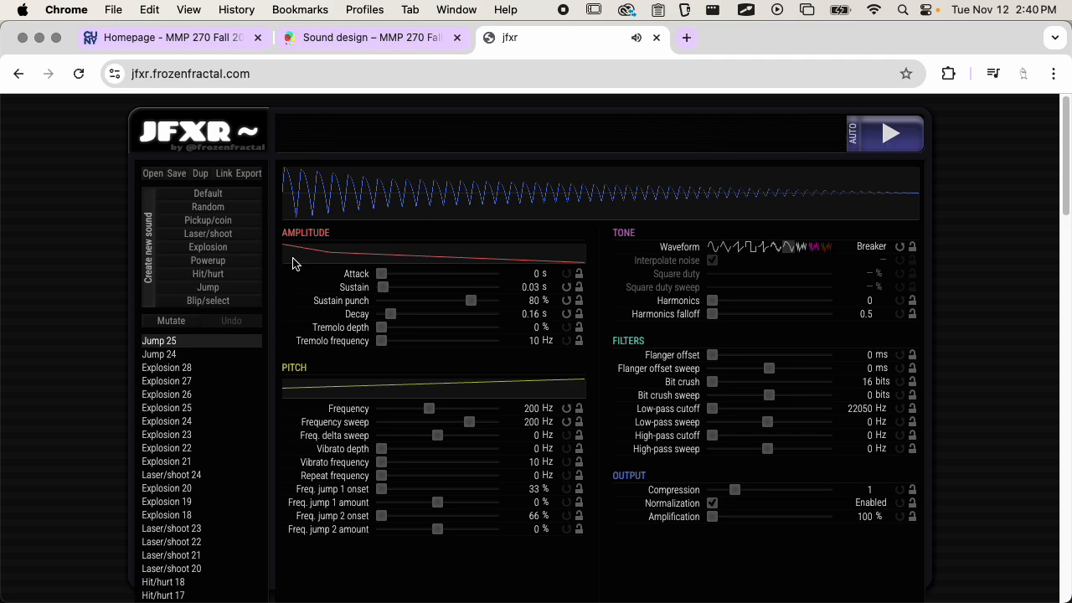
click(228, 291)
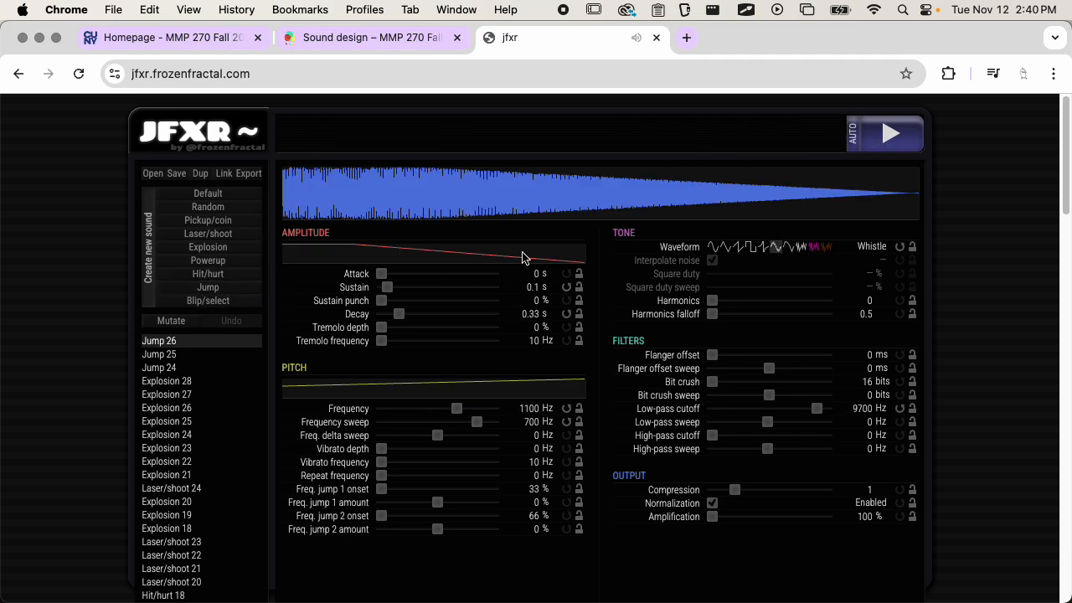
click(891, 141)
Compare the Jump 25 and Jump 24 sounds by playing them, and select Jump 25
click(224, 354)
click(909, 132)
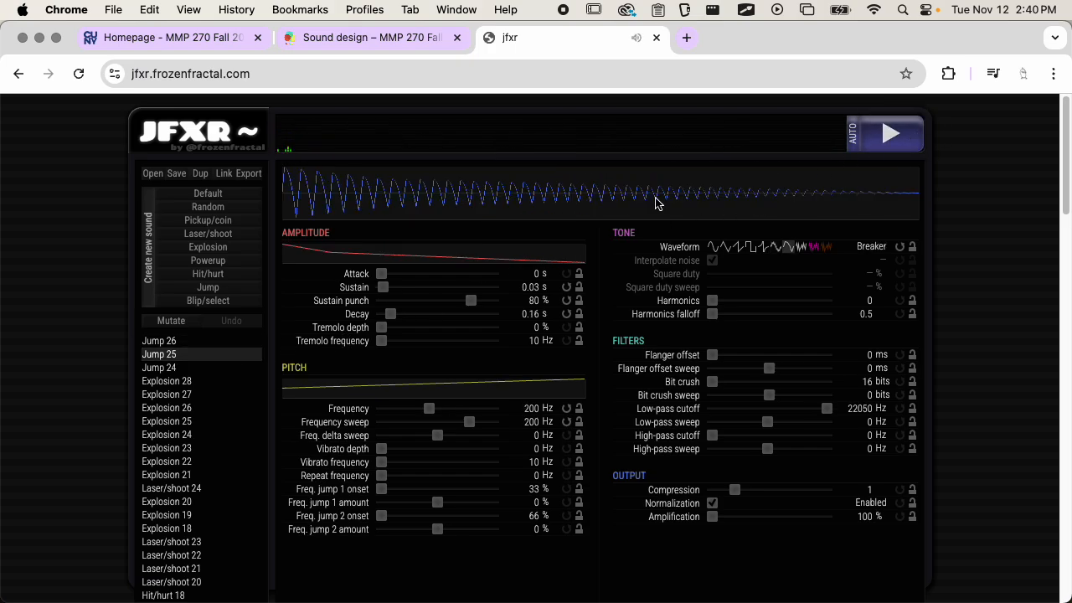
click(168, 368)
click(890, 141)
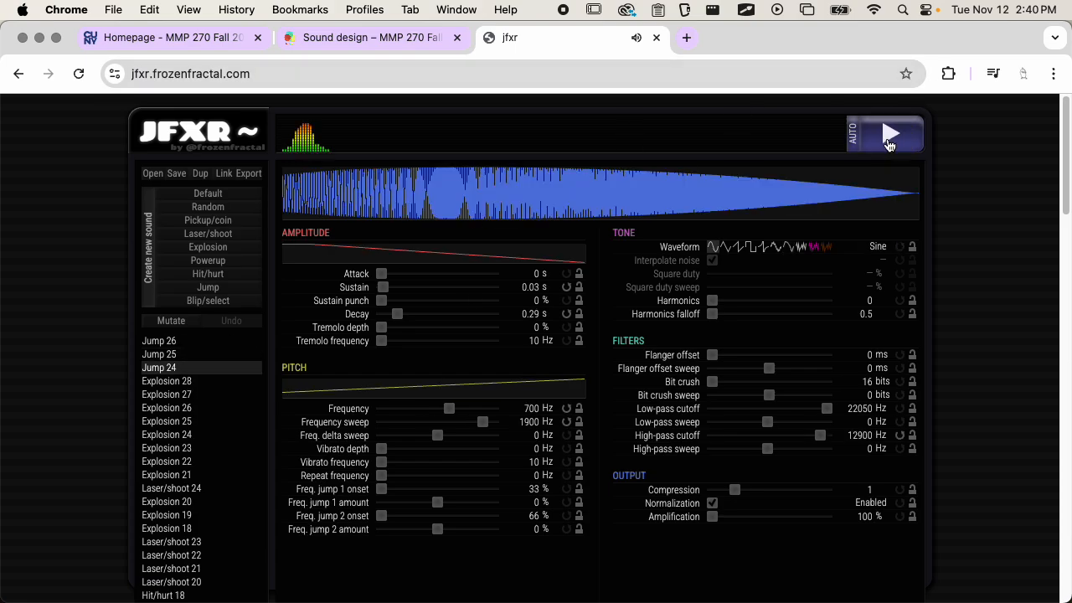
click(209, 354)
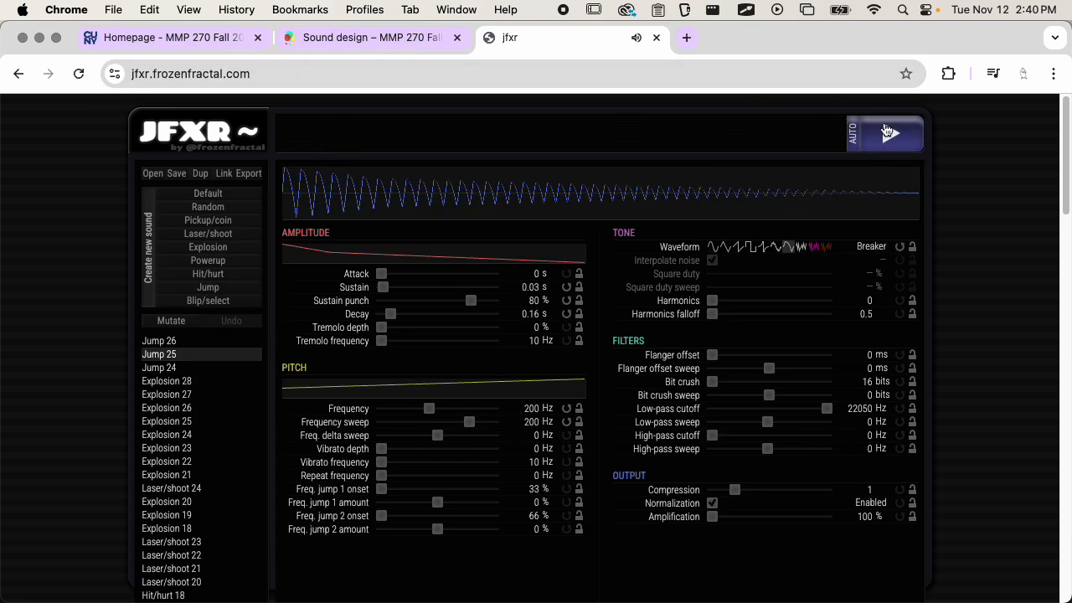
click(888, 132)
click(903, 133)
click(176, 353)
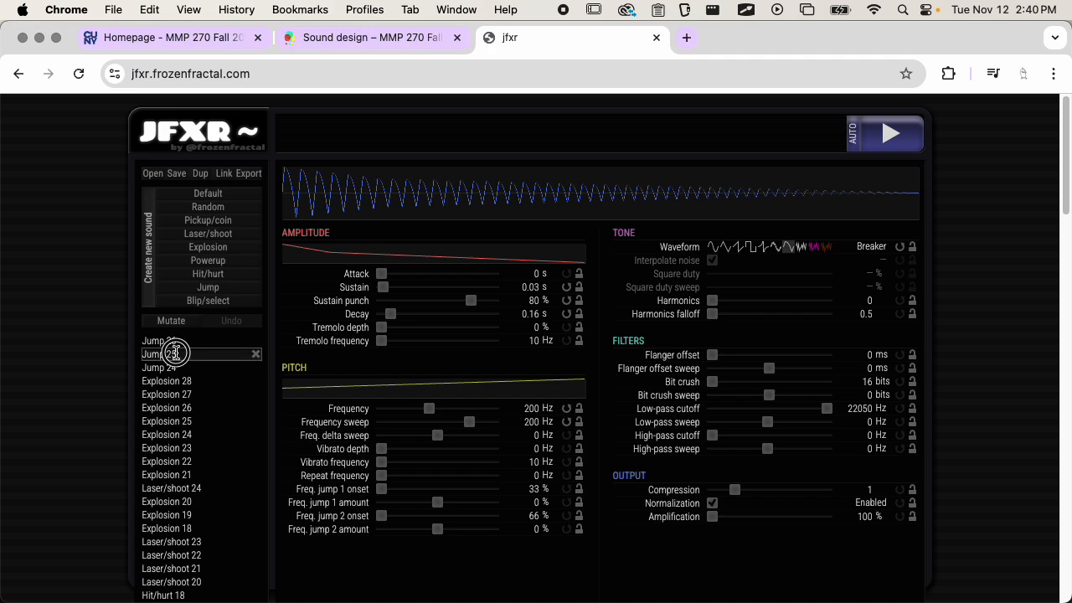
click(176, 353)
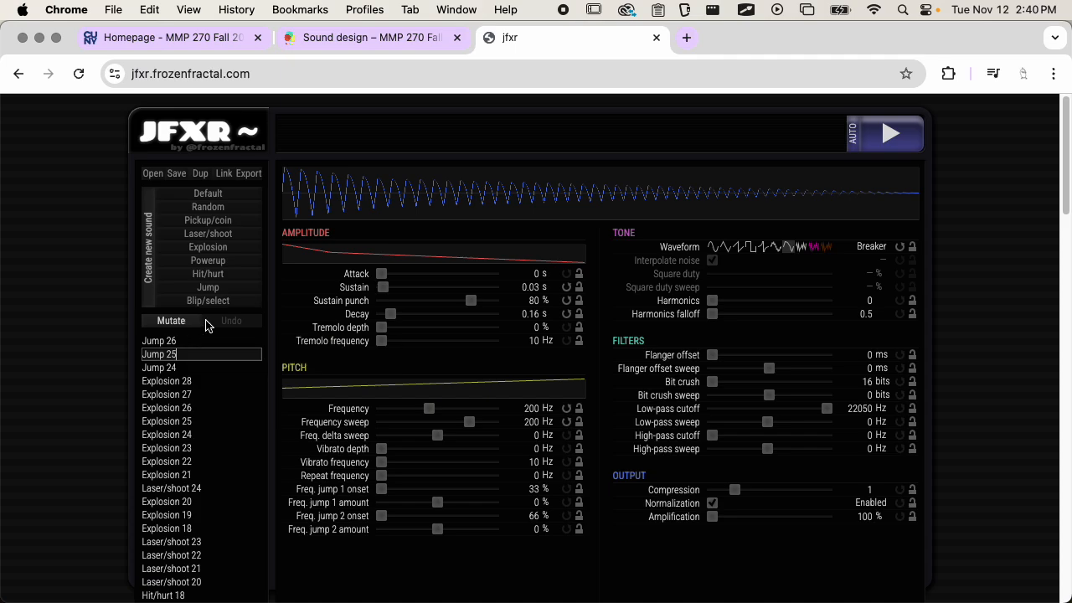
Mutate the Jump 25 sound twice and play each variation
click(189, 327)
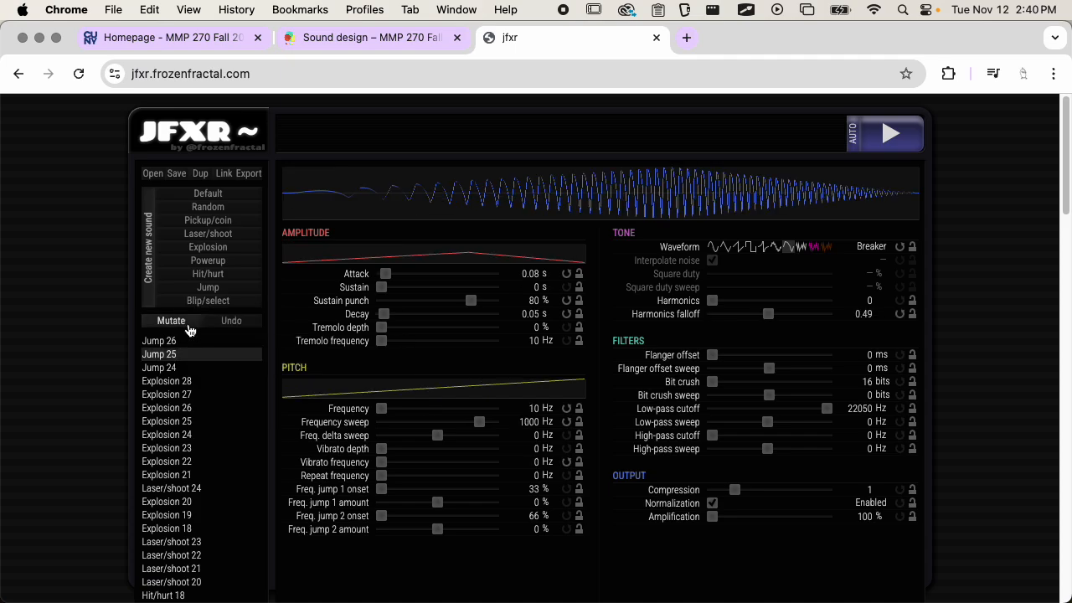
click(911, 137)
click(180, 322)
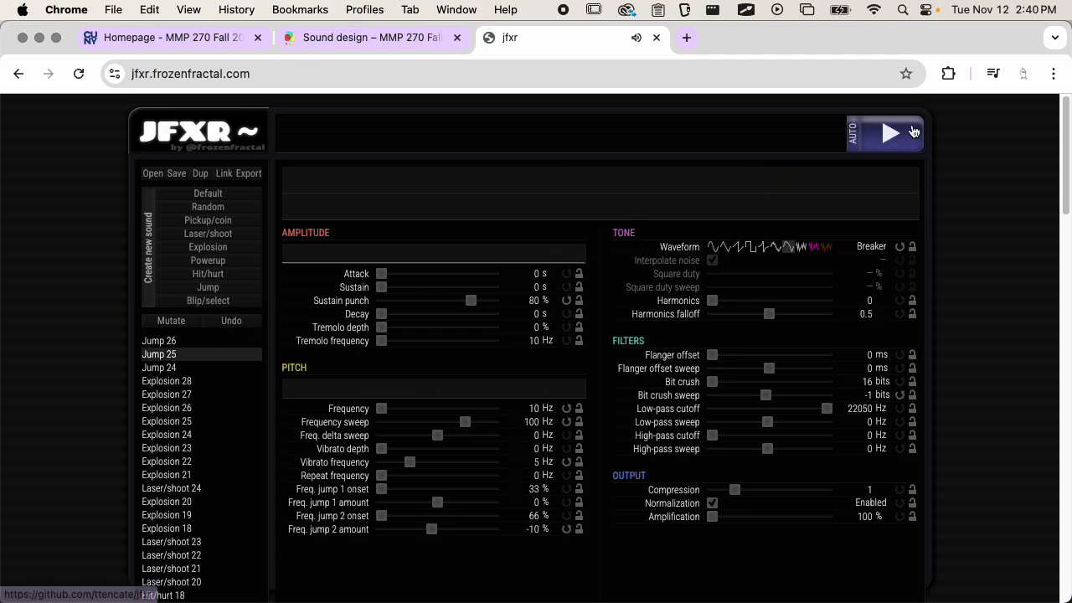
click(893, 135)
click(894, 135)
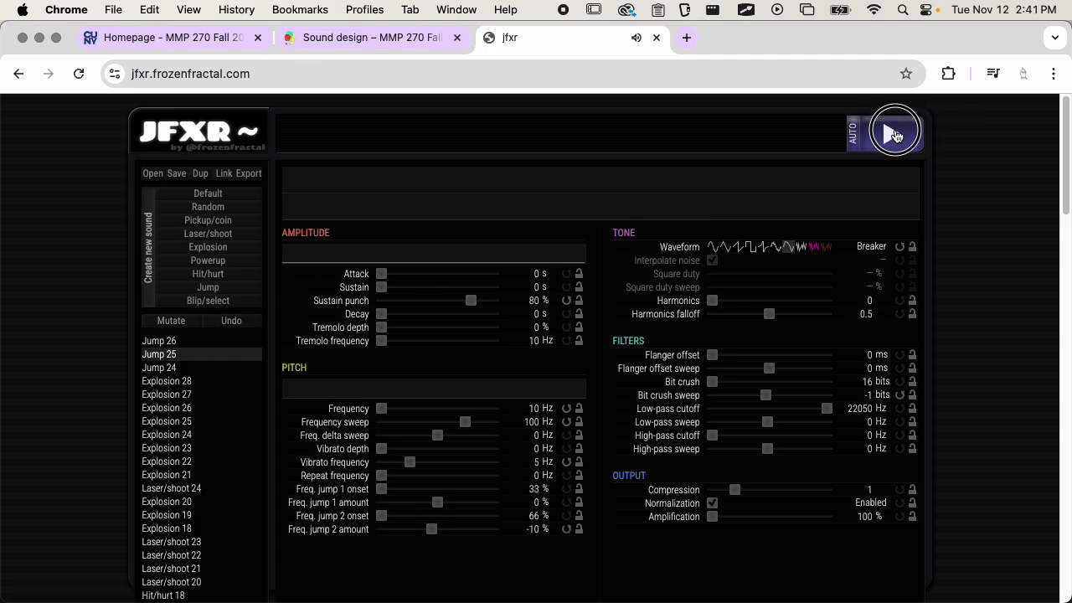
click(892, 138)
Undo both mutations of Jump 25 and play the restored sound
click(234, 329)
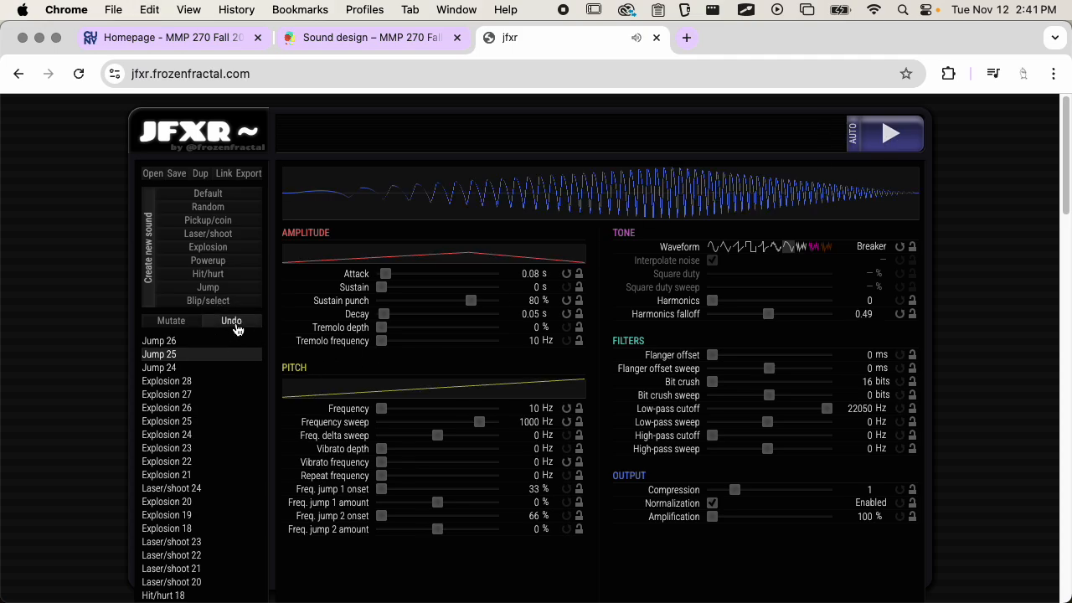
click(233, 327)
click(883, 148)
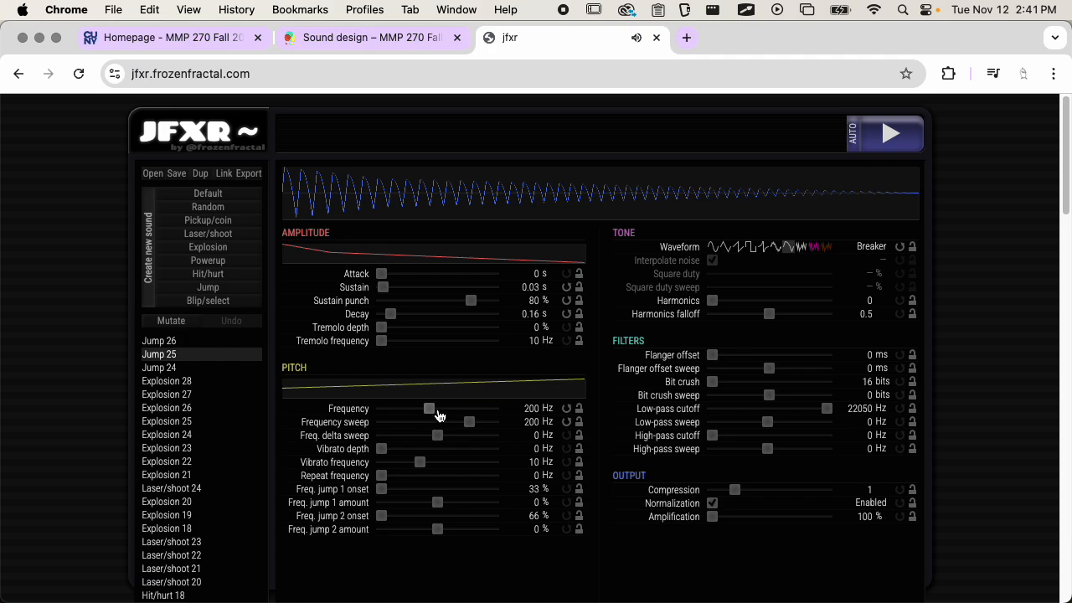
Try Jump 25 with a frequency of about 561 Hz, set it to about 210 Hz, and play both versions
drag(430, 408, 446, 410)
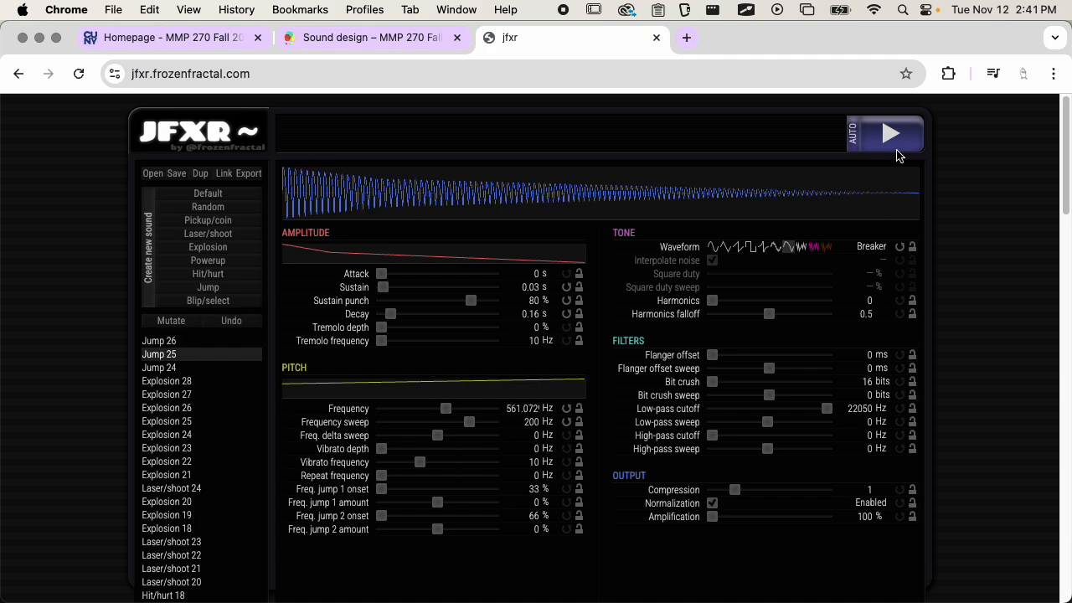
click(898, 151)
click(430, 409)
click(876, 119)
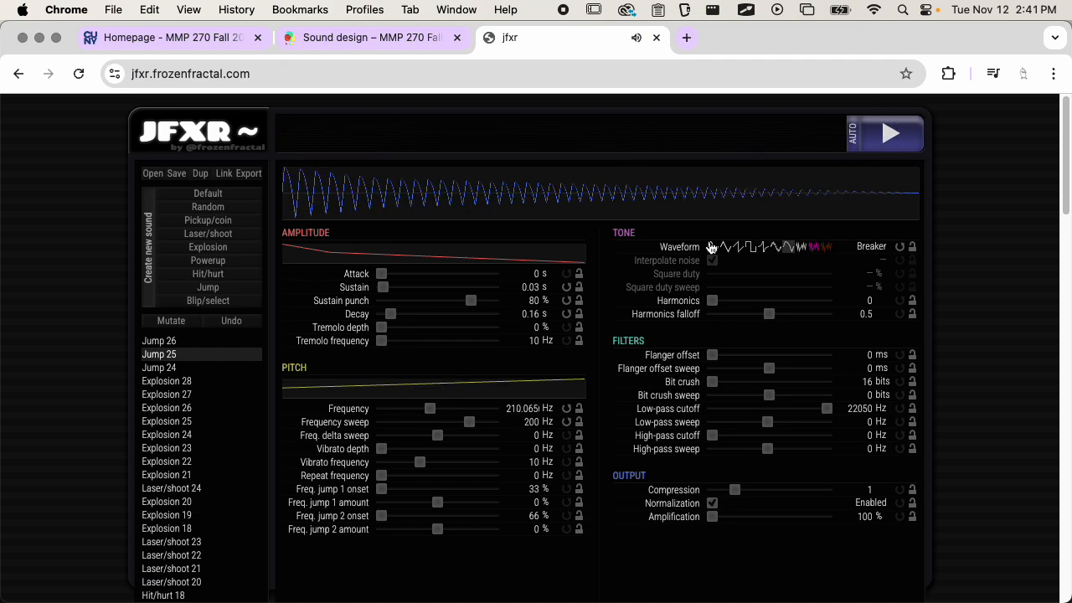
Audition other waveforms on Jump 25, including Sine, Triangle, Square and Whistle, and set the waveform back to Breaker
click(713, 247)
click(901, 151)
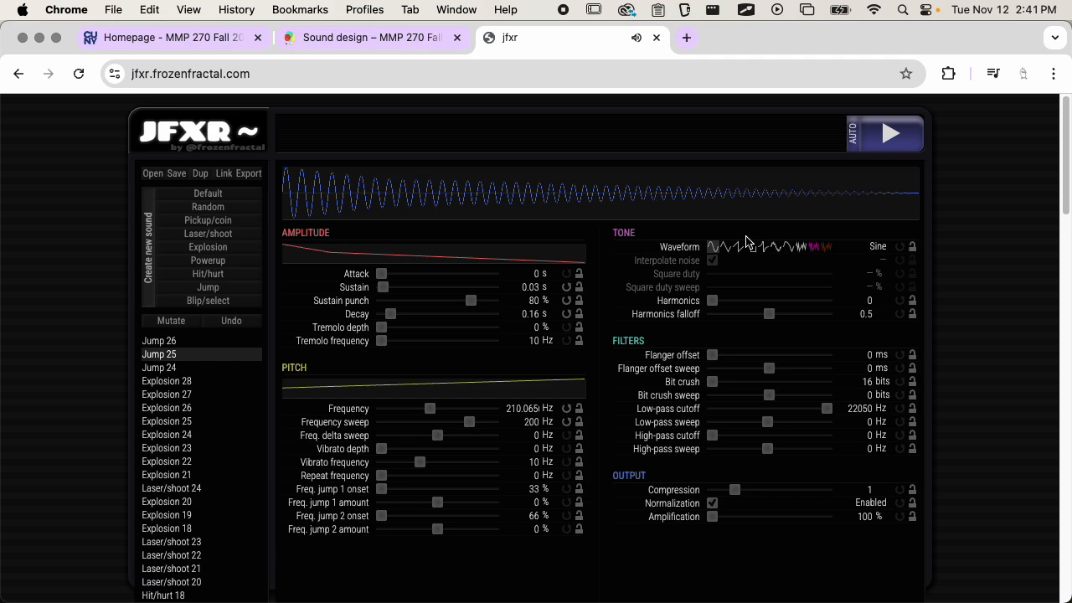
click(725, 247)
click(902, 146)
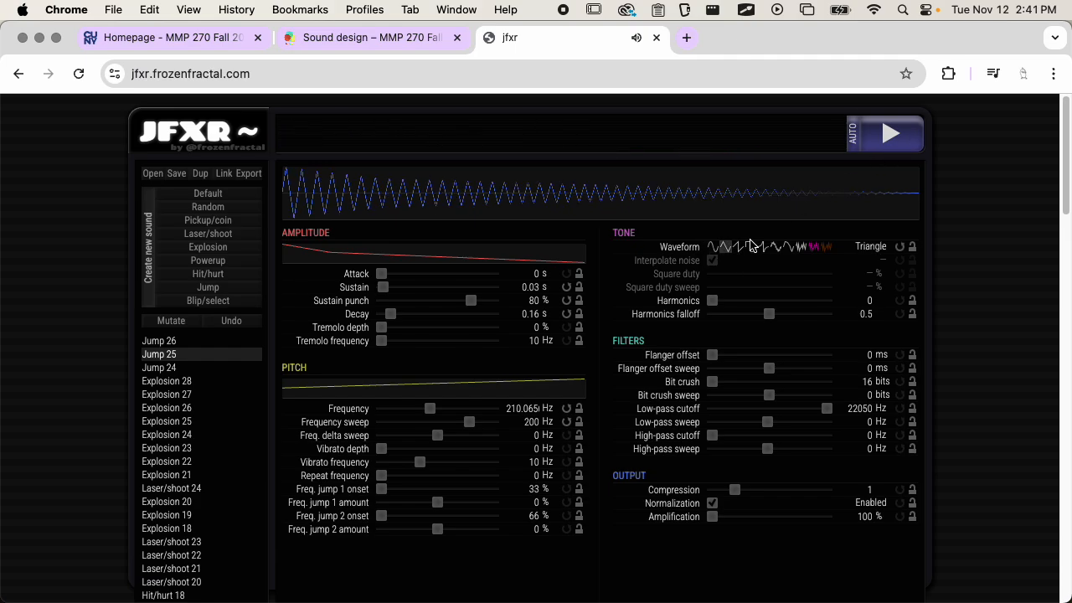
click(751, 247)
click(893, 137)
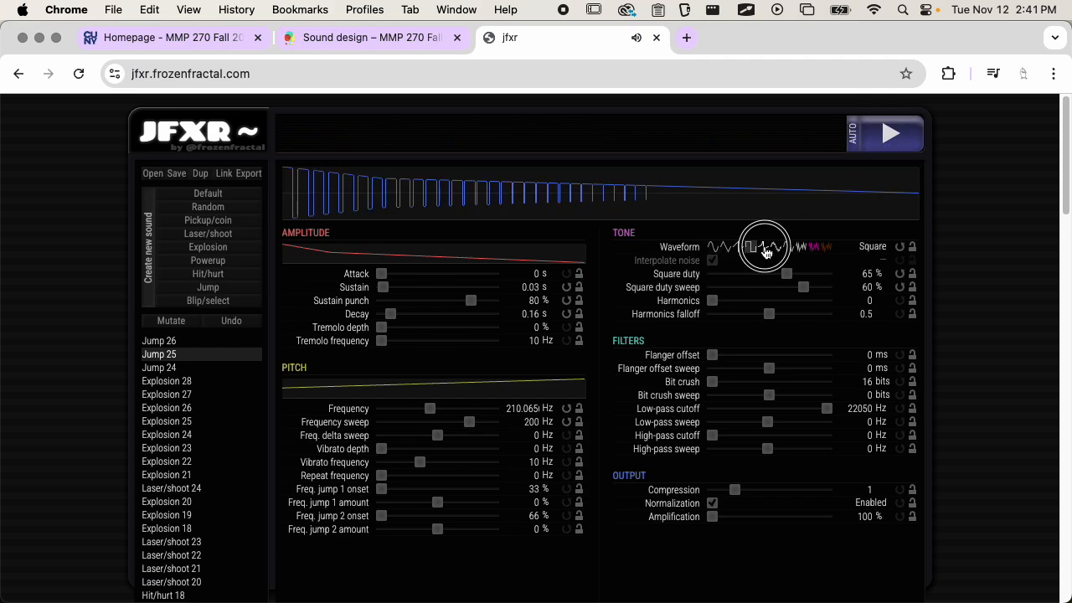
click(762, 246)
click(903, 147)
click(775, 248)
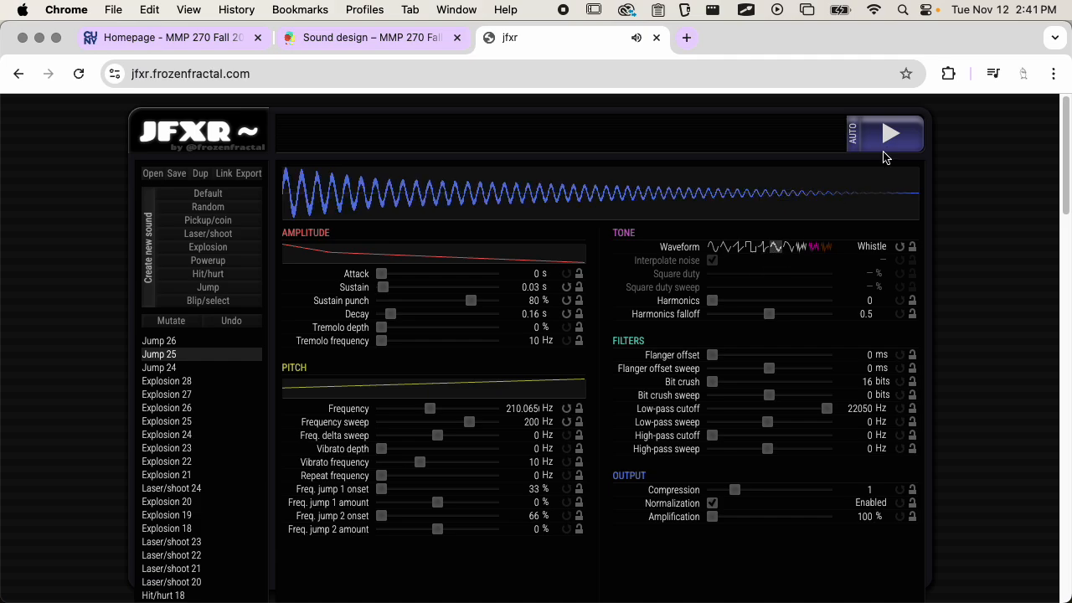
click(884, 154)
click(787, 248)
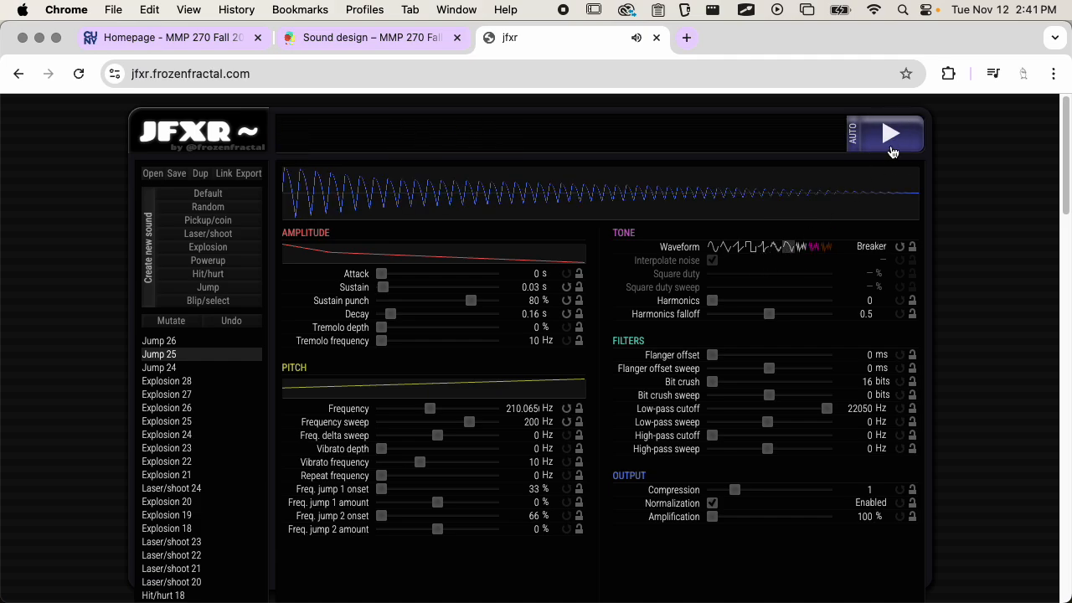
click(893, 149)
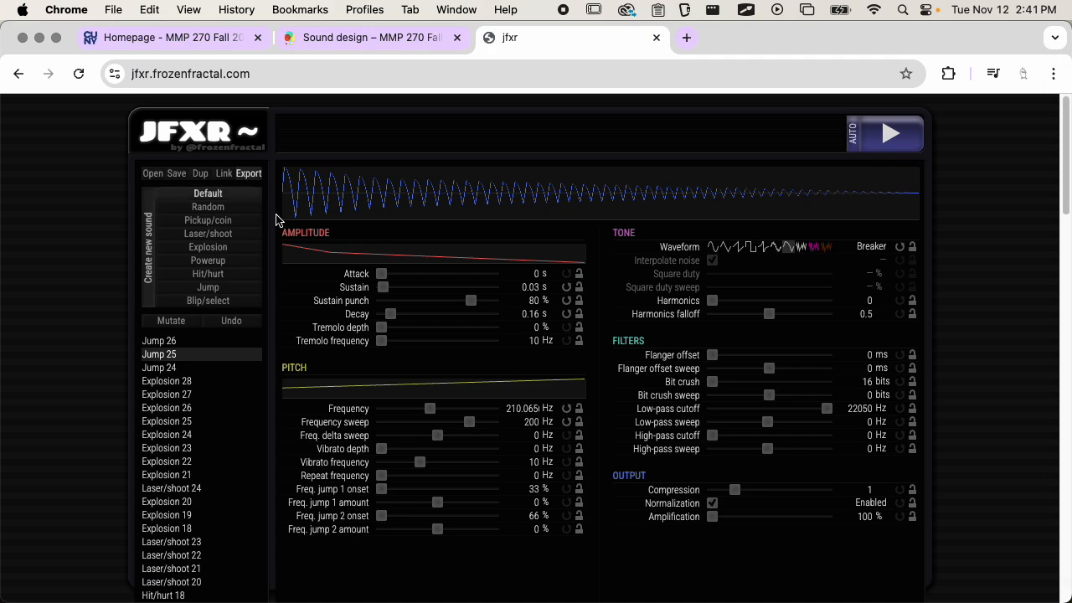
Switch to Finder, show the Downloads folder in a separate window, and place it so the audio folder stays visible
key(super+Tab)
key(super+Tab)
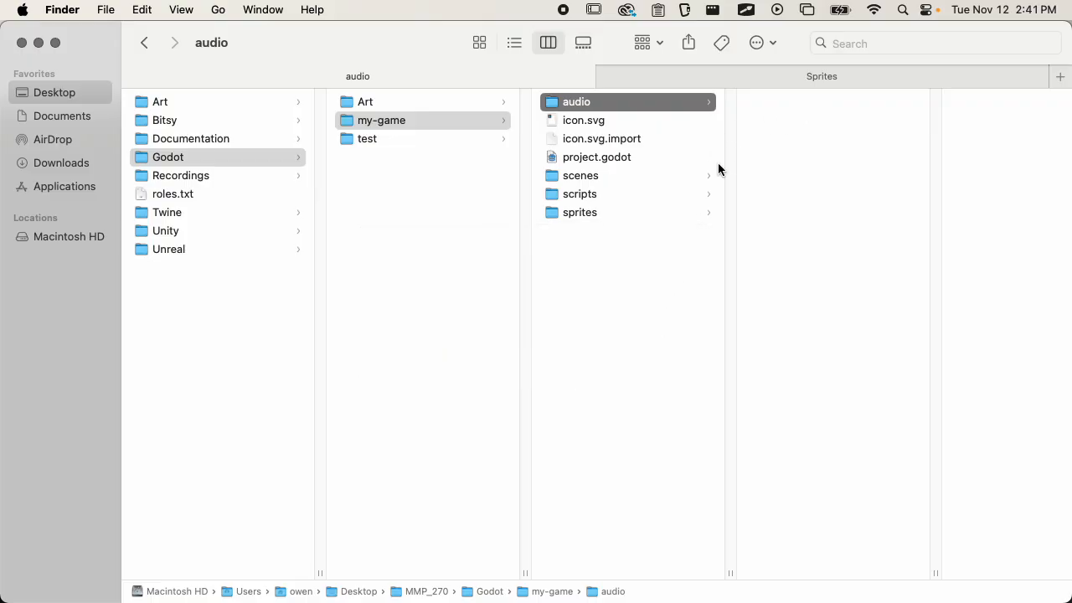
key(super+w)
drag(11, 27, 479, 223)
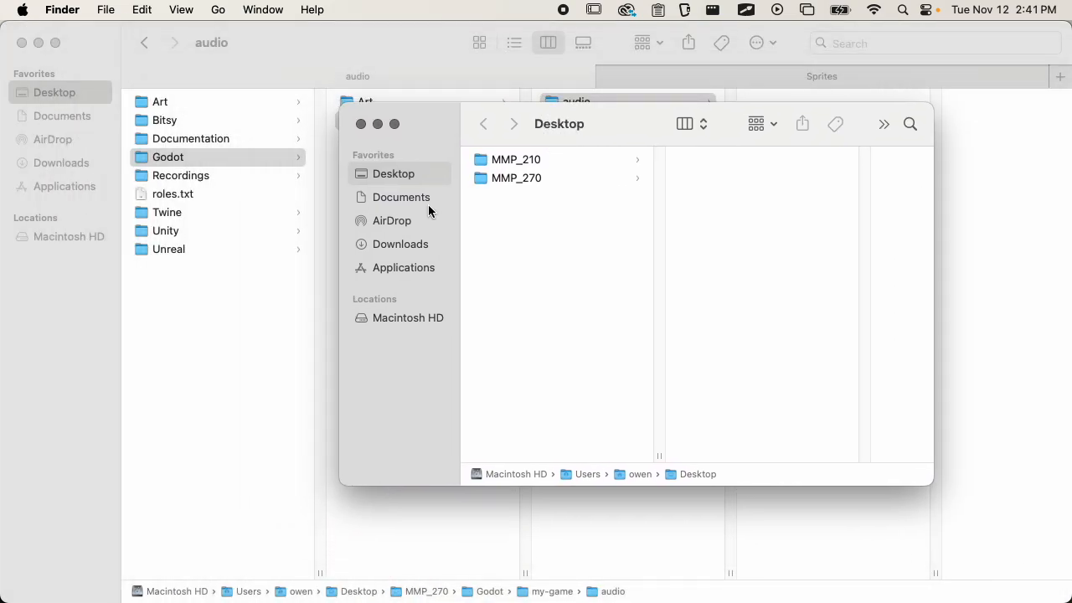
click(409, 245)
drag(630, 124, 605, 220)
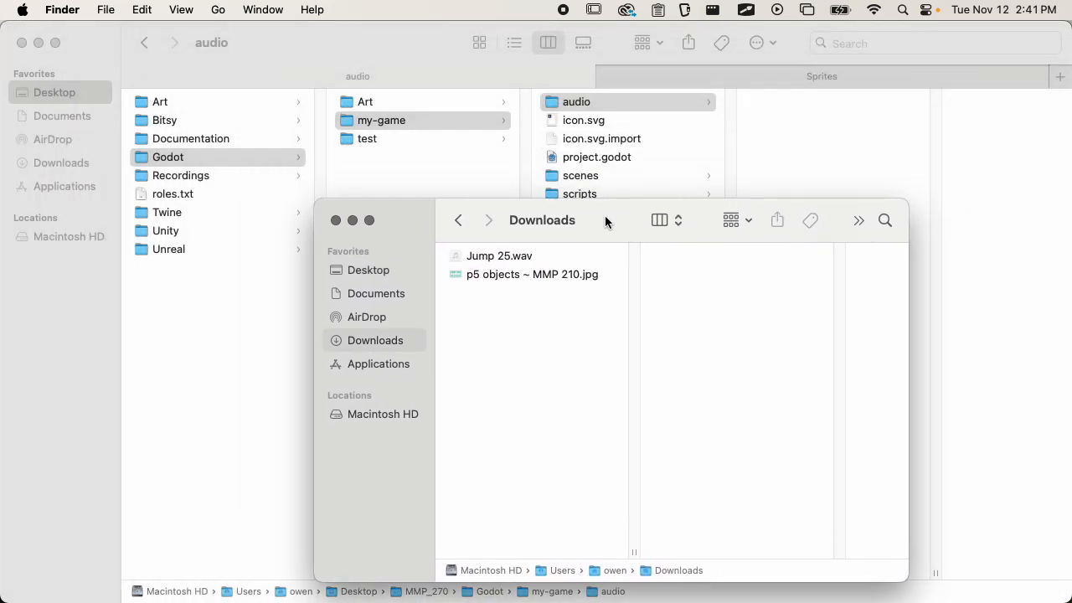
Move p5 objects ~ MMP 210.jpg from Downloads to the trash and preview Jump 25.wav
click(534, 274)
key(super+BackSpace)
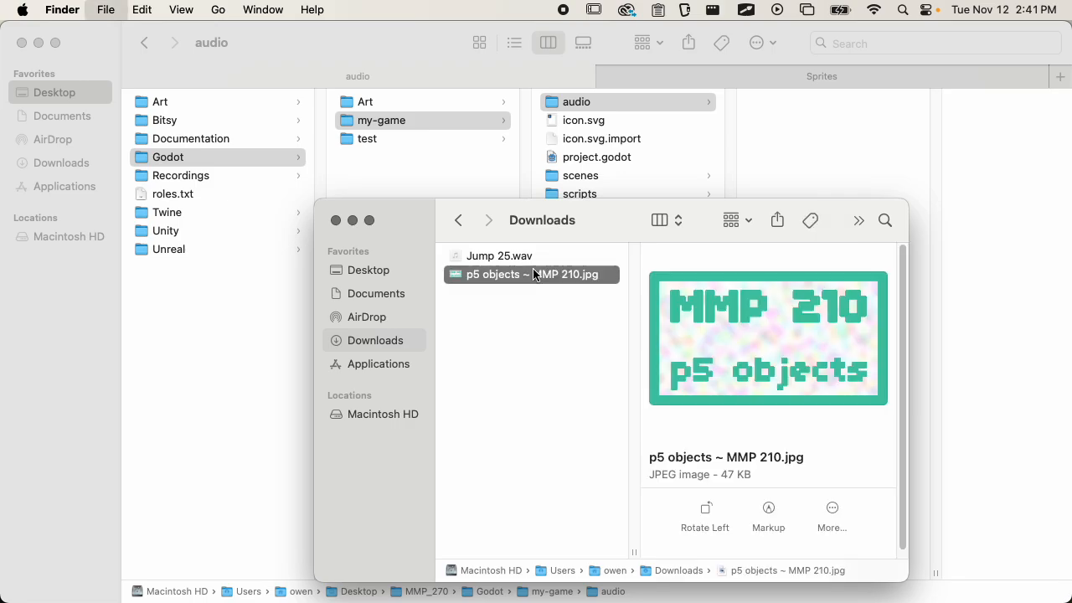
key(space)
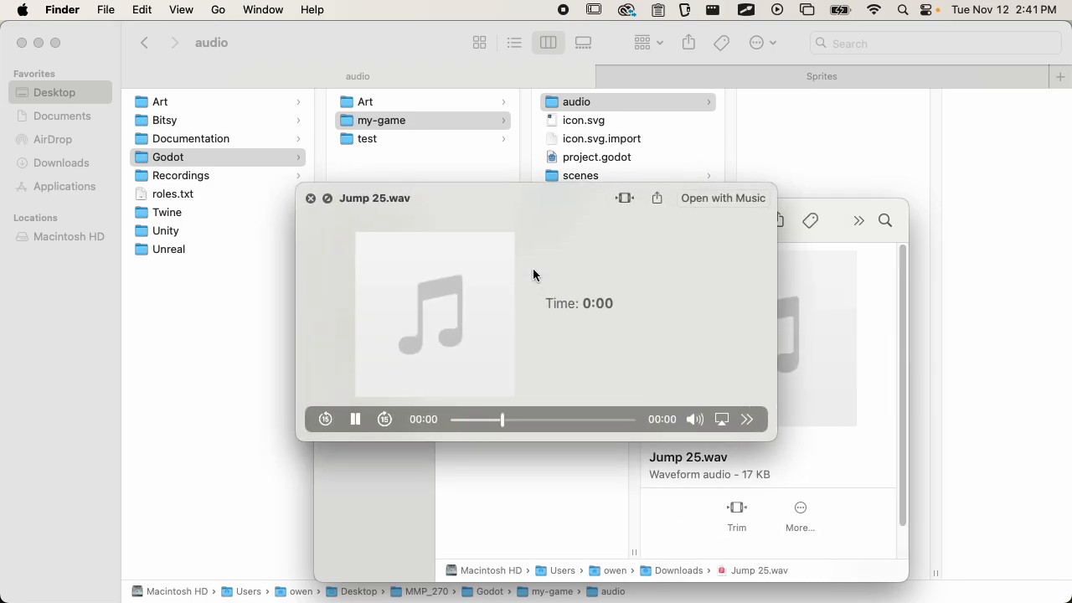
Close the Jump 25.wav preview, enlarge the Downloads window, and examine the file's type, size and audio details
key(space)
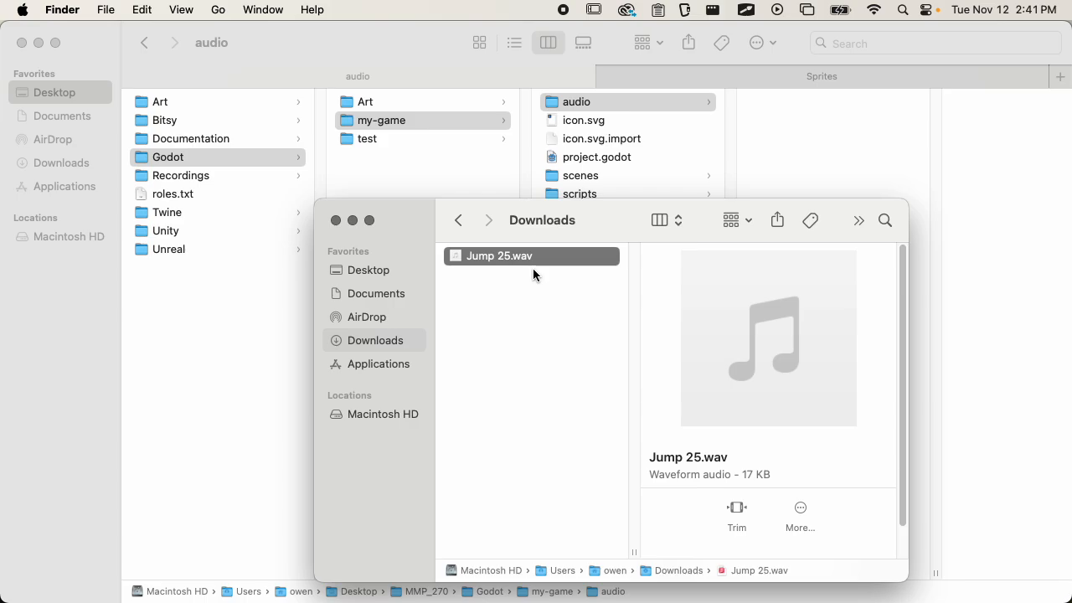
drag(578, 221, 565, 135)
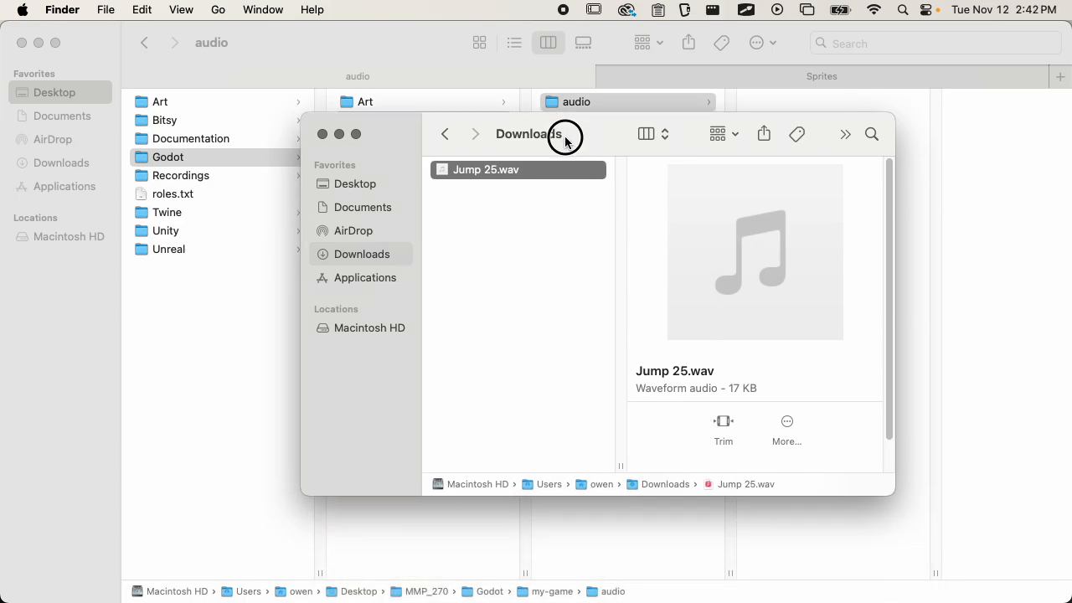
drag(893, 495, 931, 595)
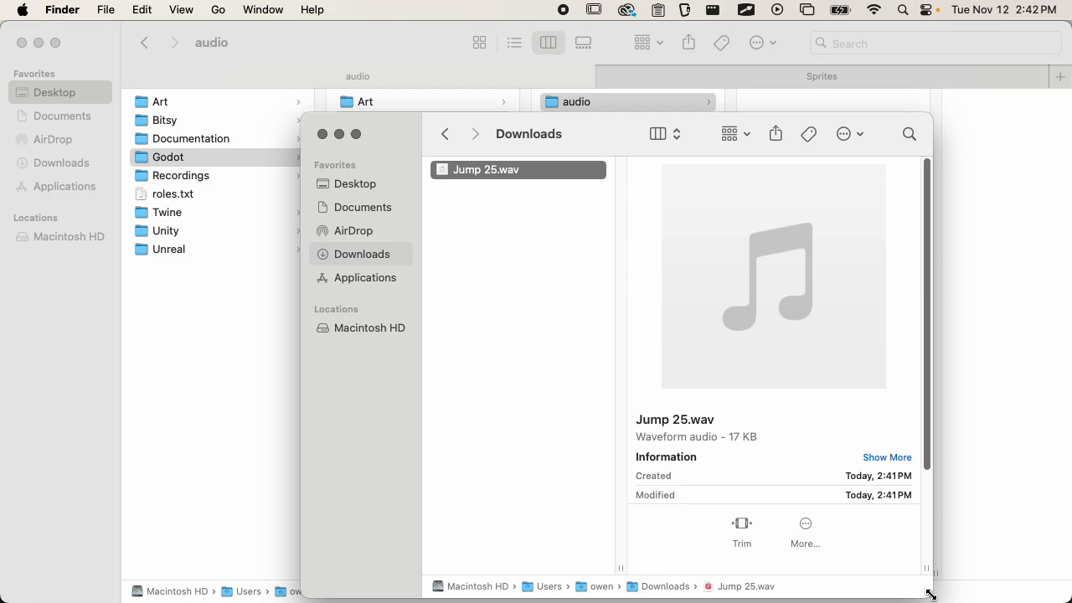
drag(692, 437, 778, 442)
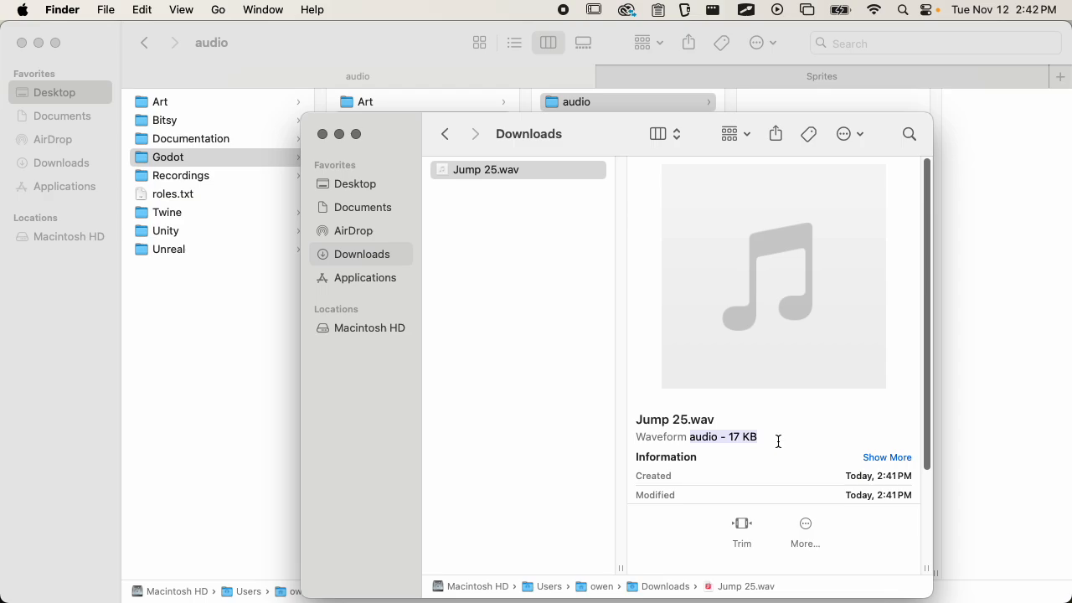
scroll(778, 442, down, 3)
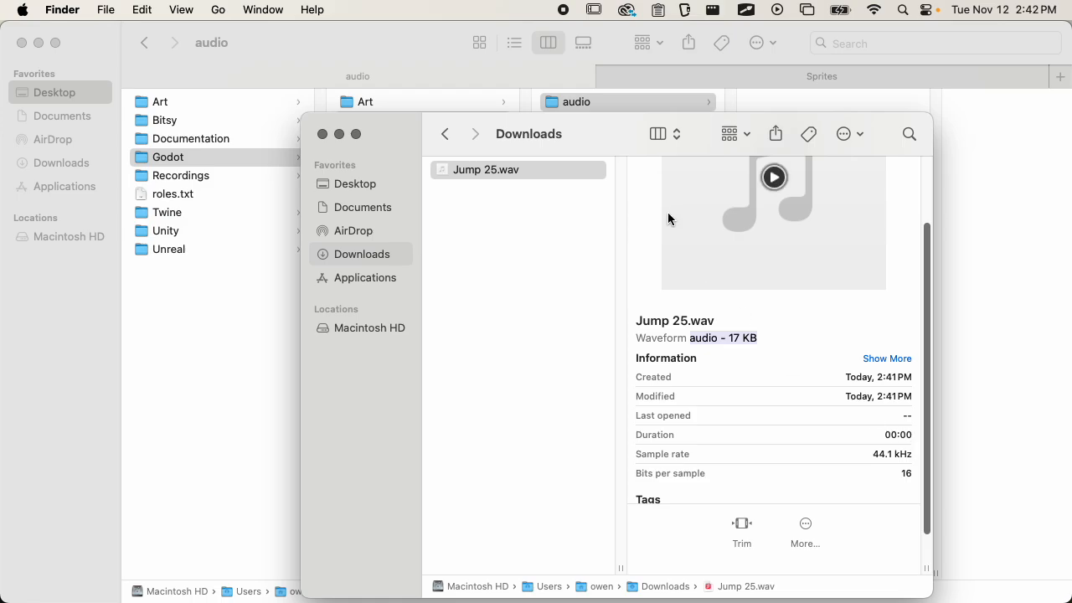
drag(590, 135, 598, 59)
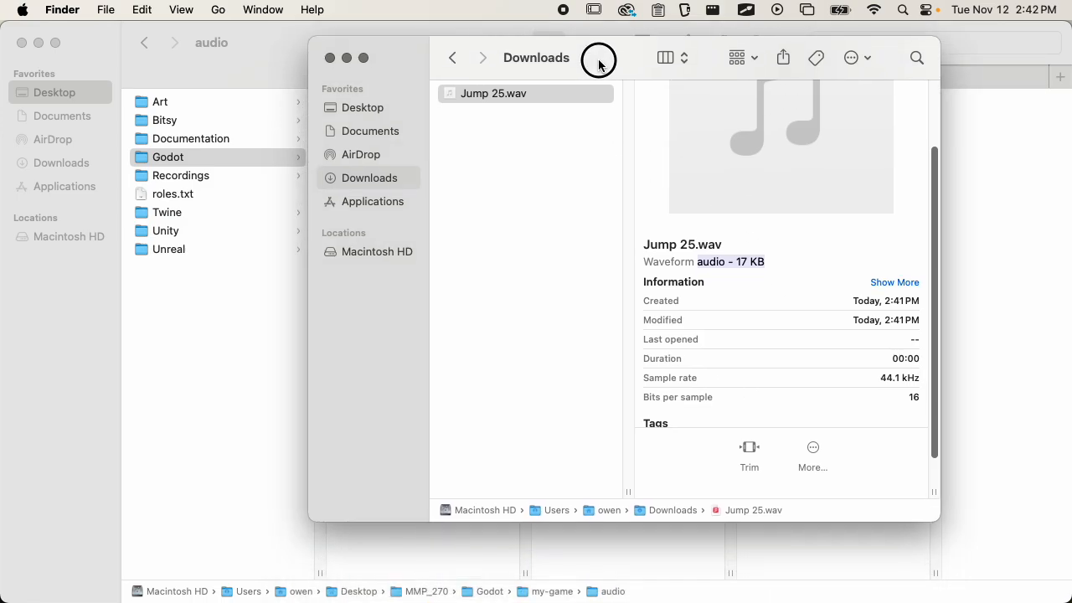
drag(939, 521, 962, 560)
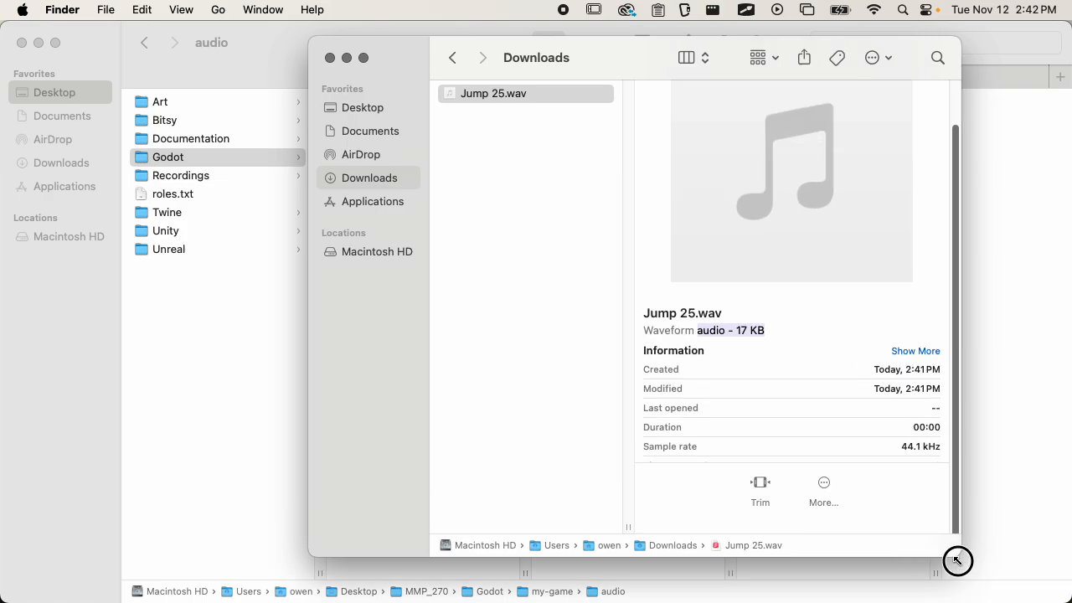
Switch to jfxr in Chrome, create two Pickup/coin sounds, and play each of them
key(super+Tab)
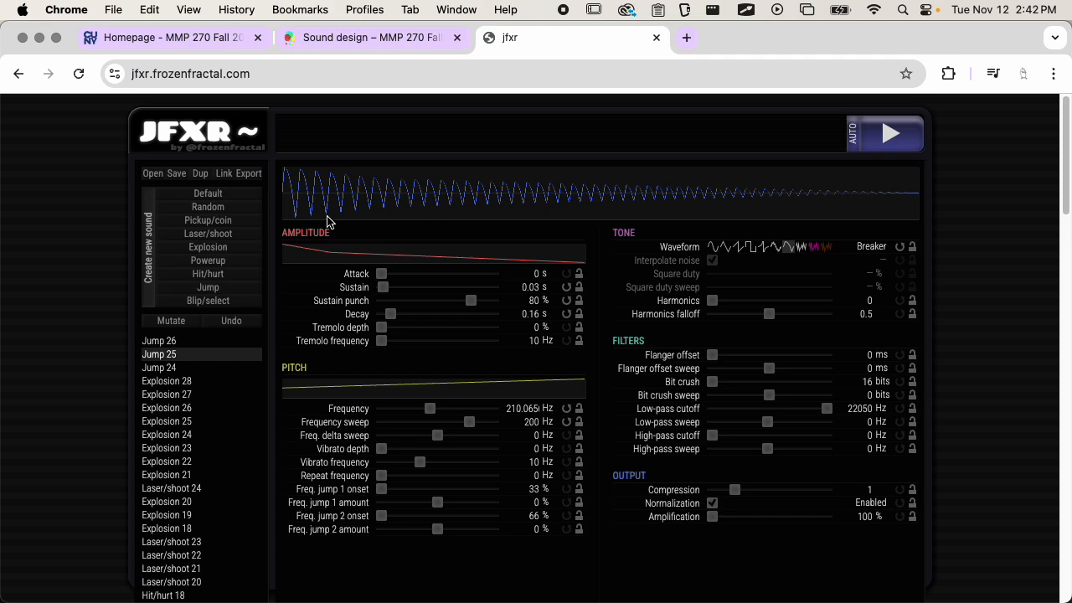
click(222, 221)
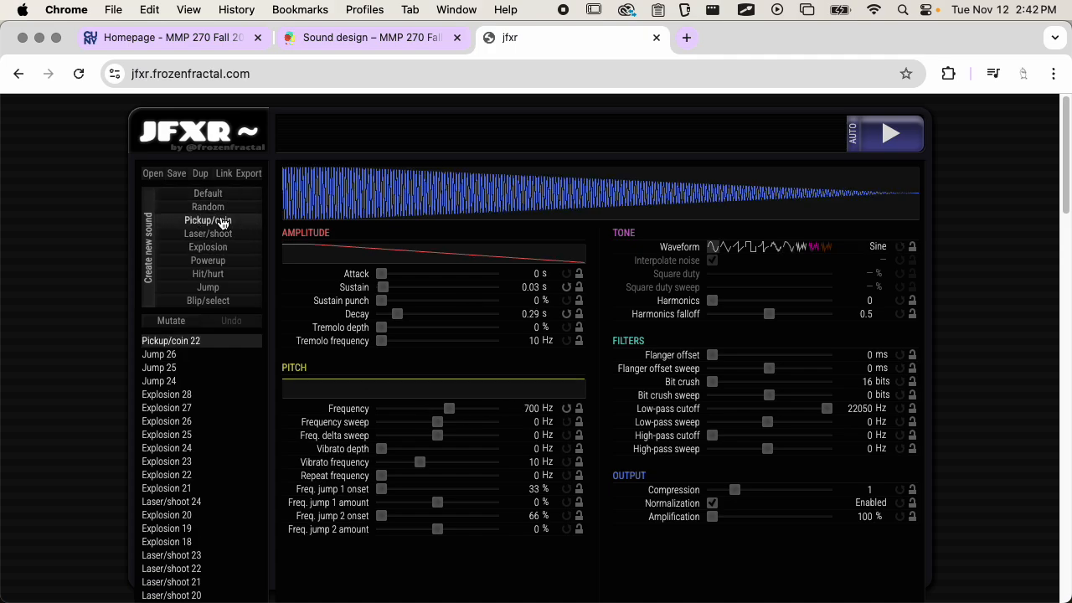
click(888, 134)
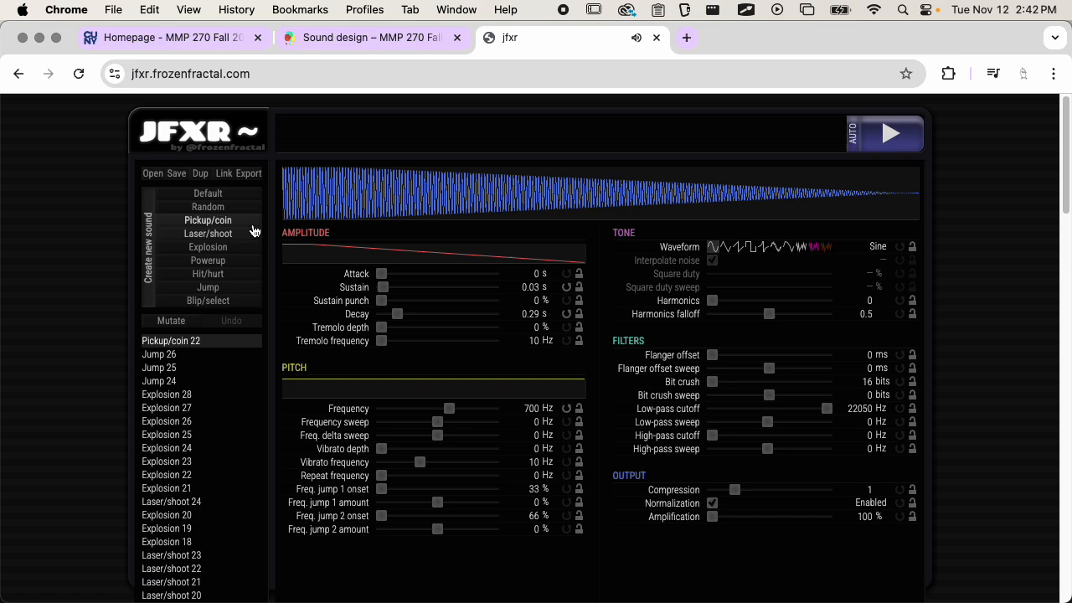
click(256, 222)
click(887, 132)
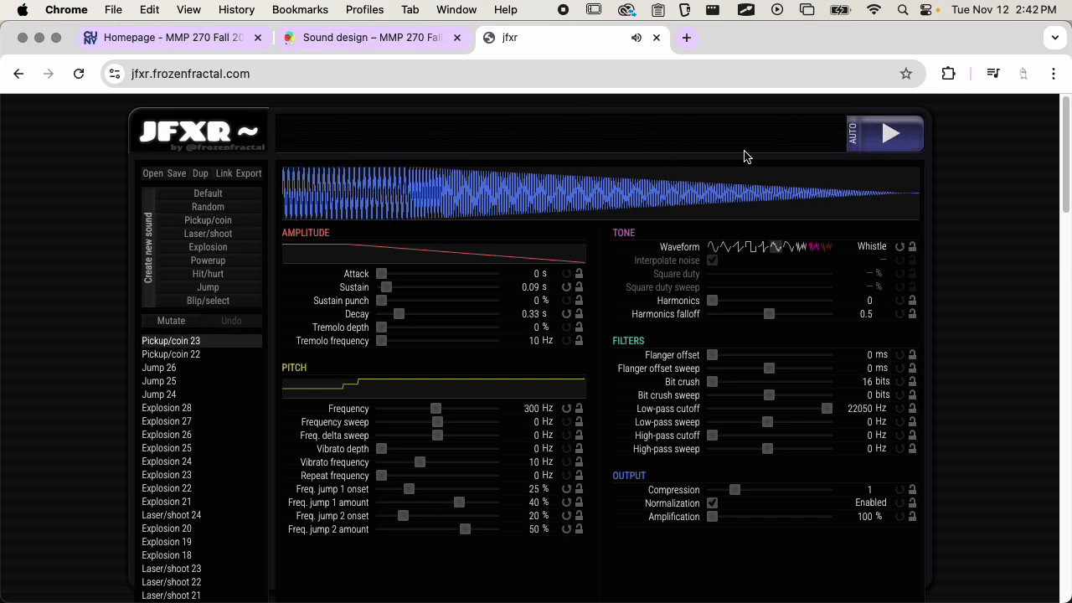
click(900, 150)
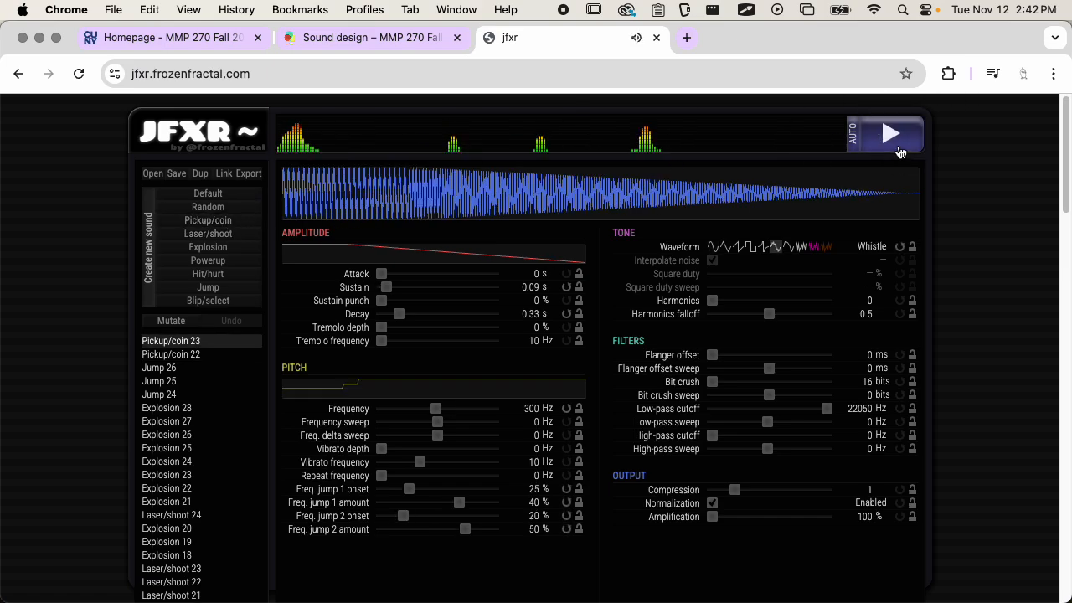
Try the White noise waveform on Pickup/coin 23, set the waveform to Triangle, and play the sound
click(804, 250)
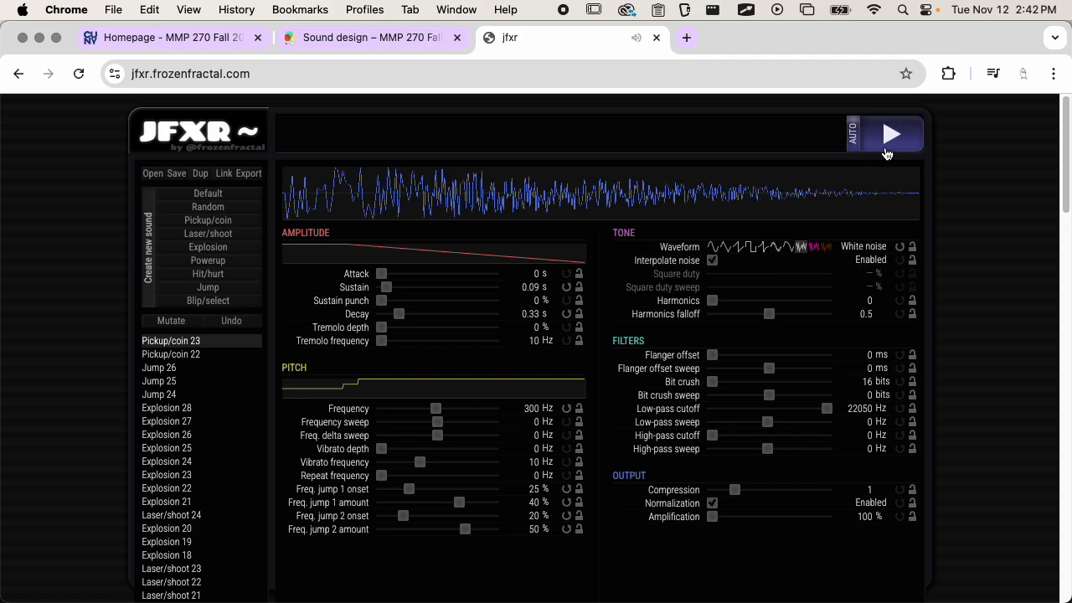
click(725, 246)
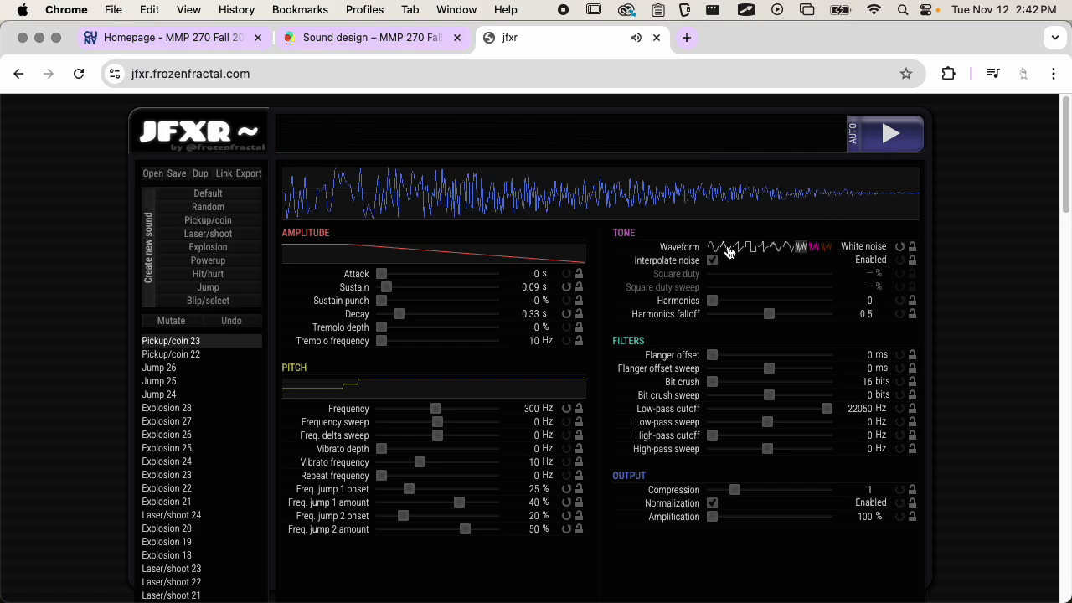
click(898, 141)
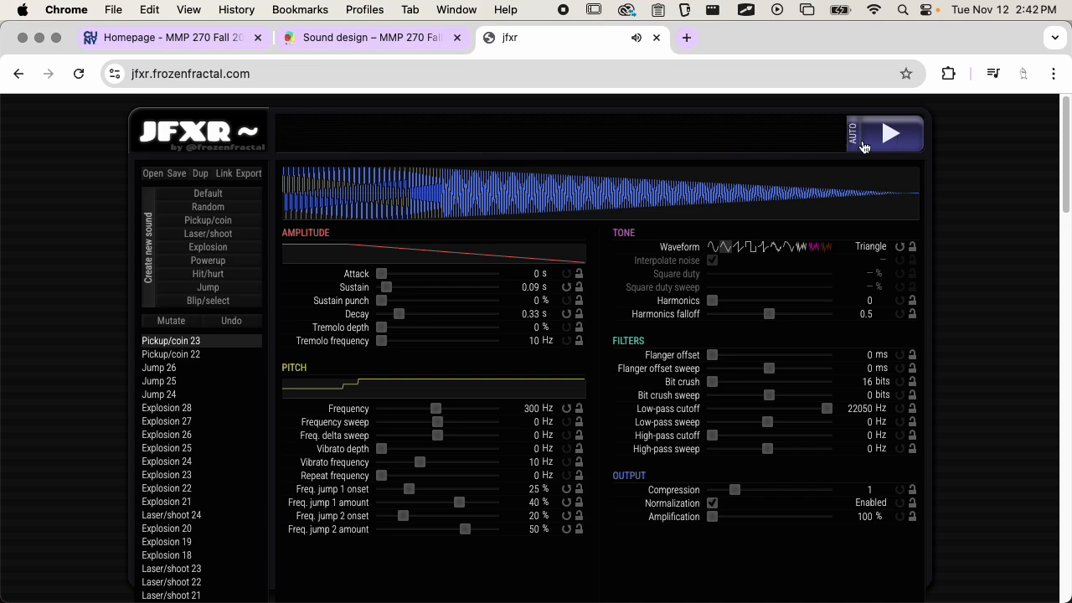
Export Pickup/coin 23 as WAV, switch to Finder, and select Pickup_coin 23.wav in Downloads
click(260, 178)
key(super+Tab)
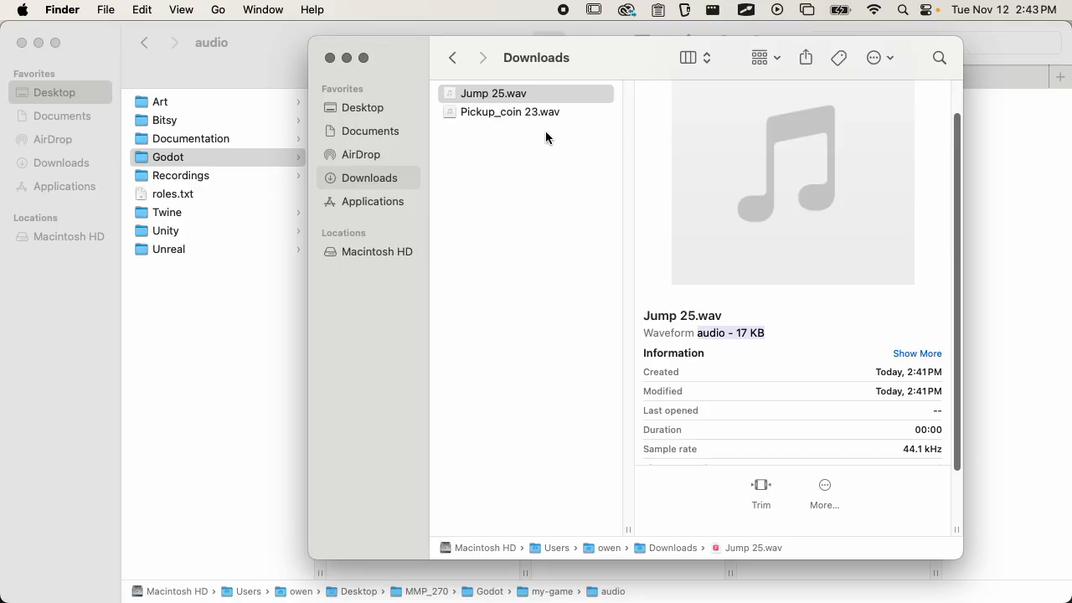
click(490, 112)
Switch back to jfxr in Chrome, generate eight Random sounds one after another, and play each of them
key(super+Tab)
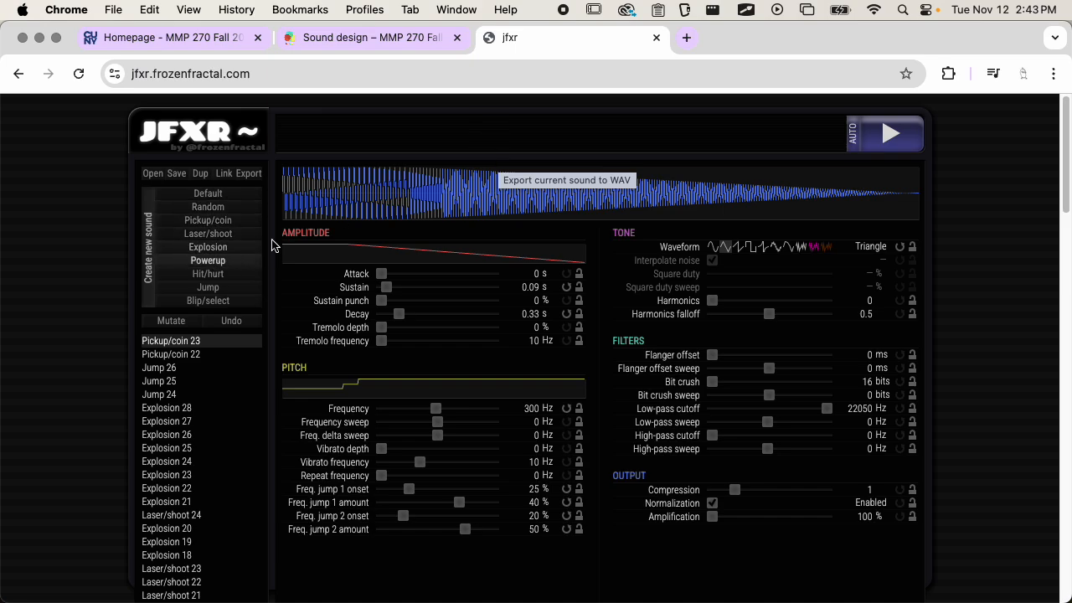
click(219, 215)
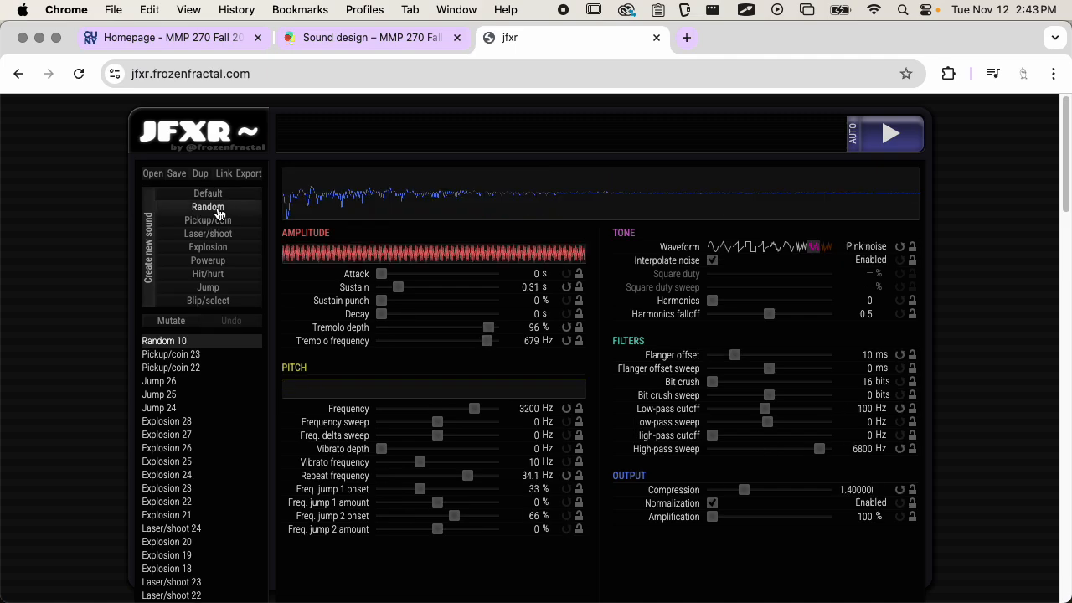
click(913, 147)
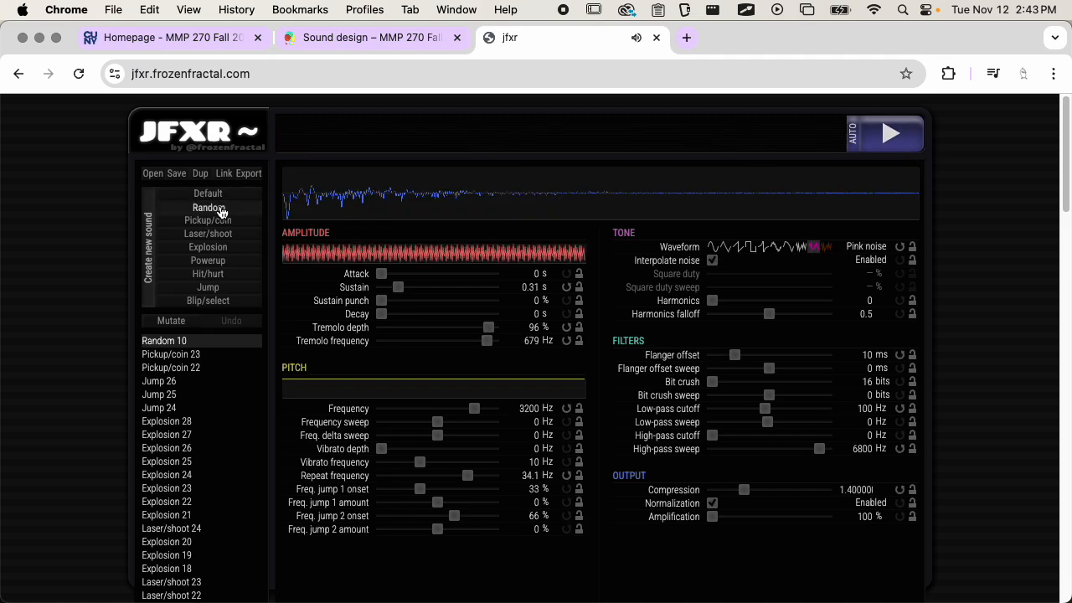
click(219, 211)
click(893, 134)
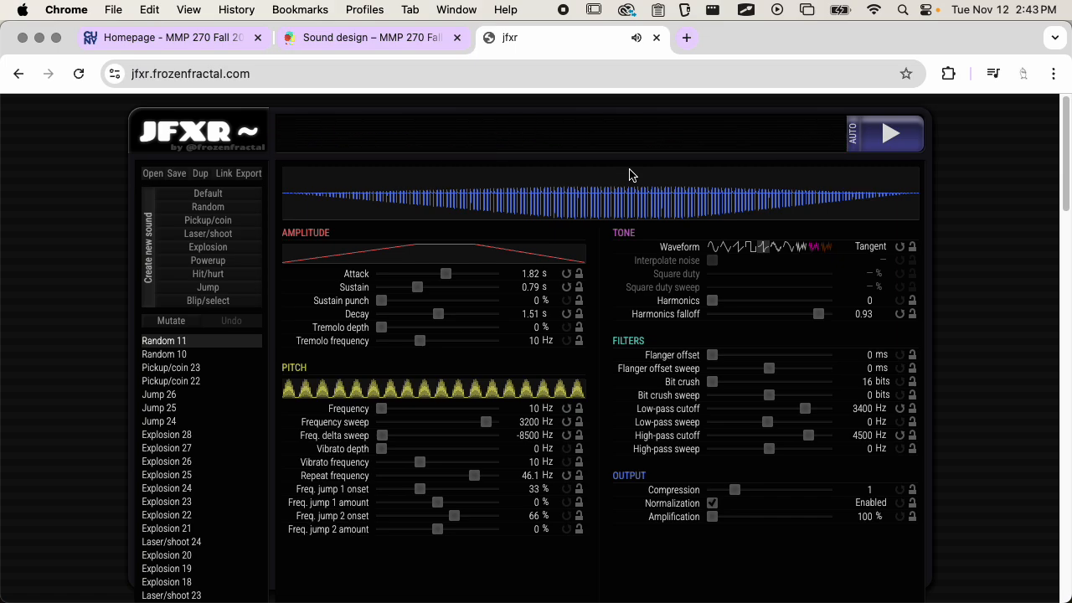
click(232, 211)
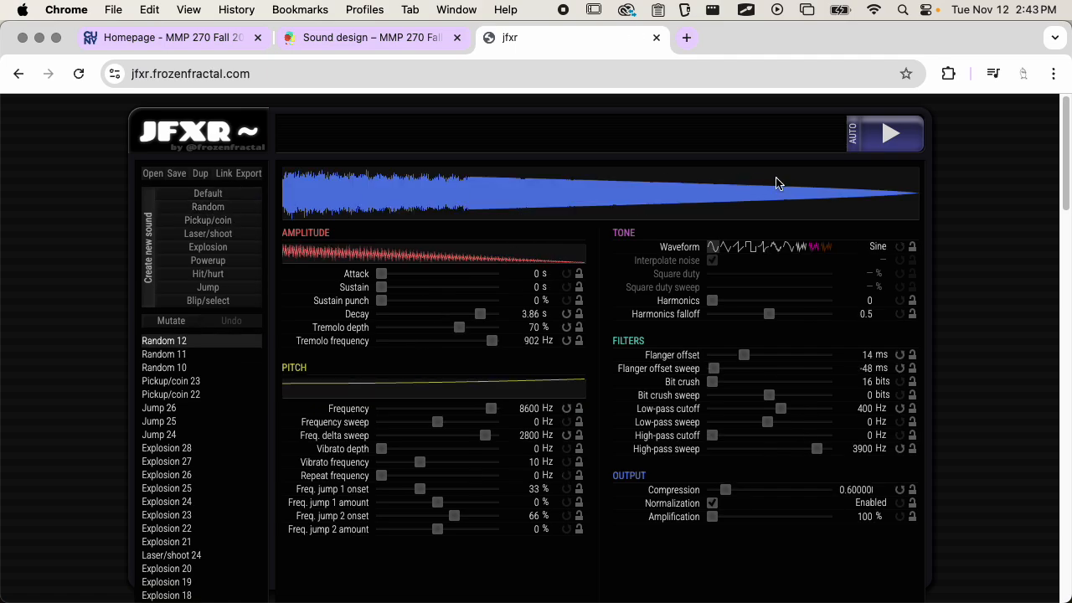
click(913, 141)
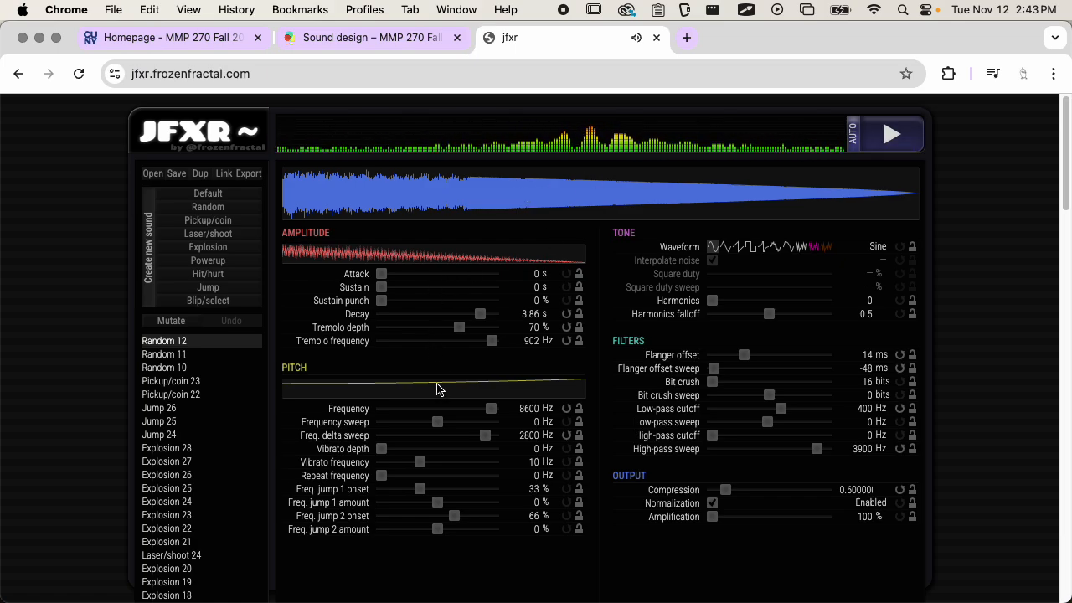
click(220, 208)
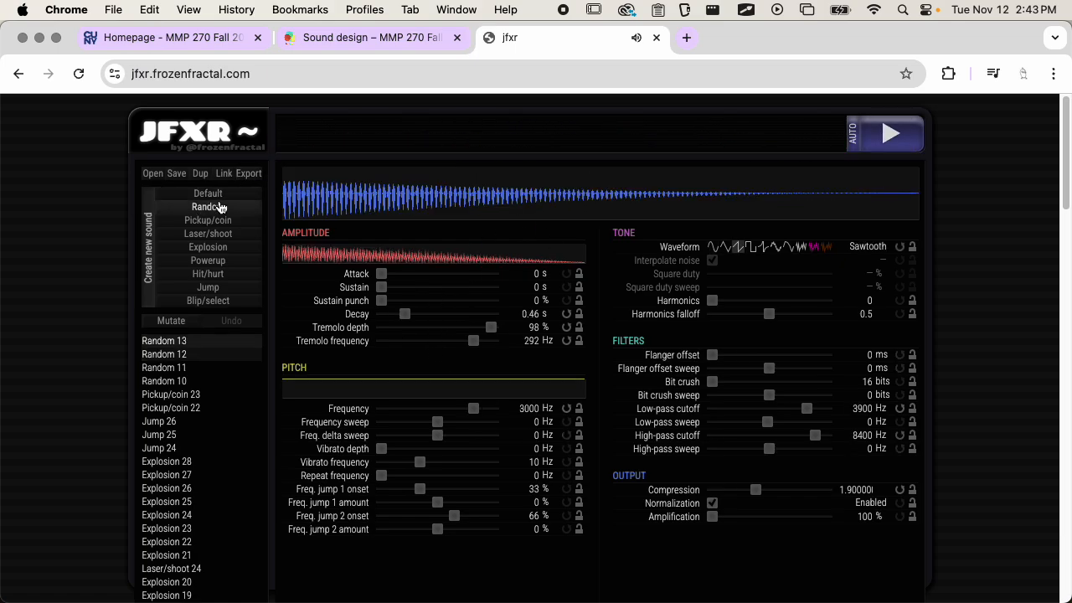
click(894, 139)
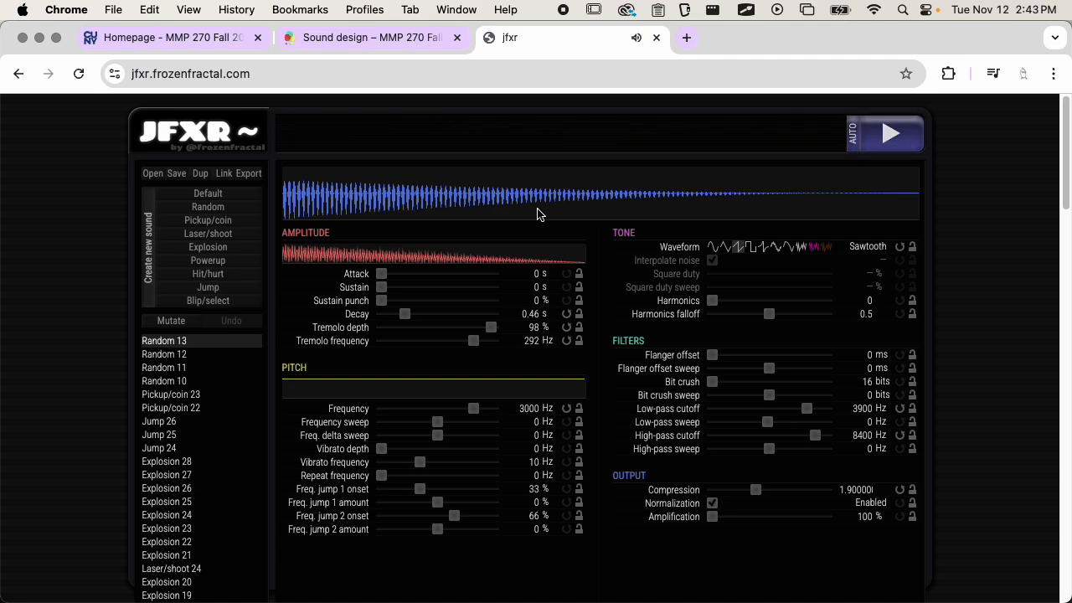
click(248, 216)
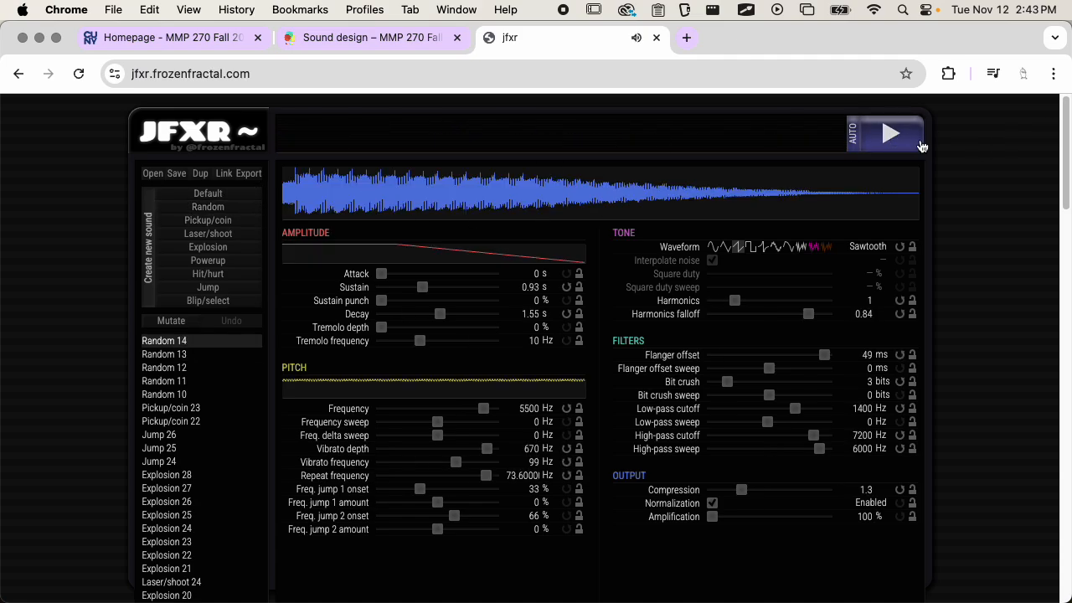
click(891, 136)
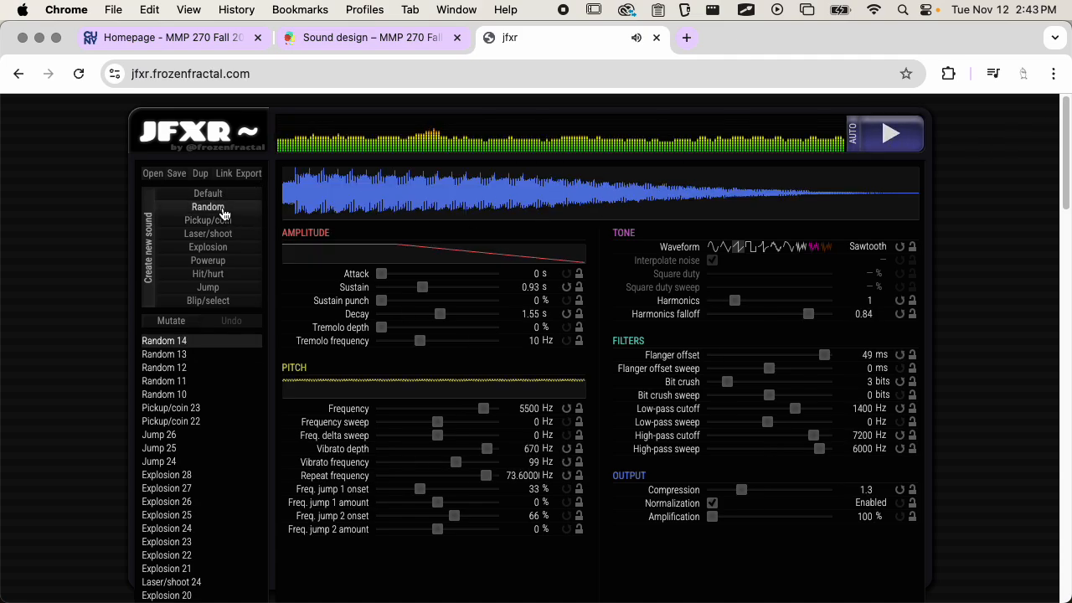
click(213, 209)
click(891, 134)
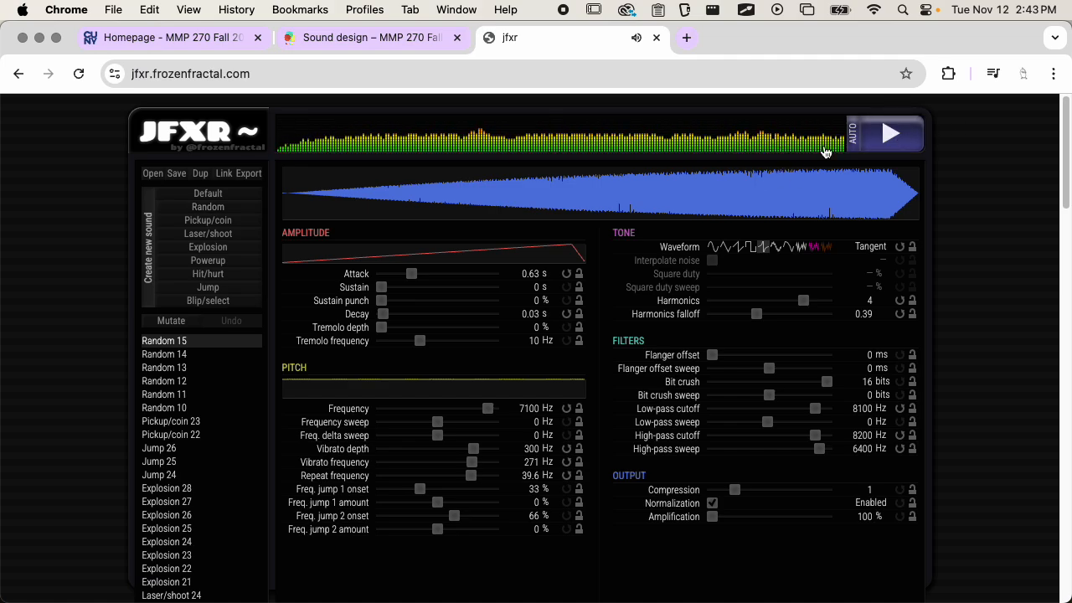
click(235, 216)
click(892, 134)
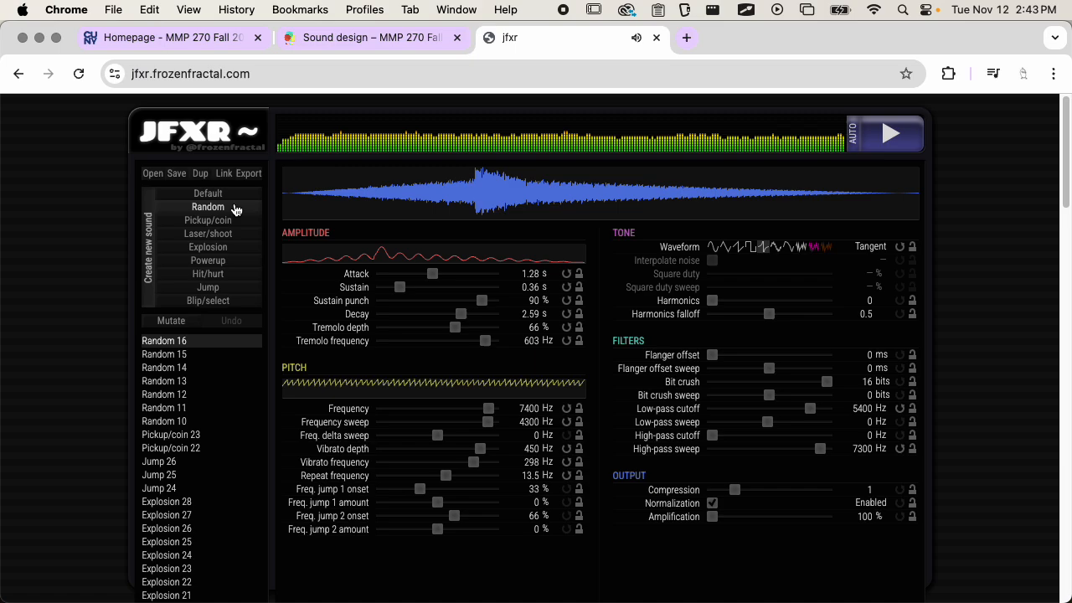
click(235, 210)
click(891, 134)
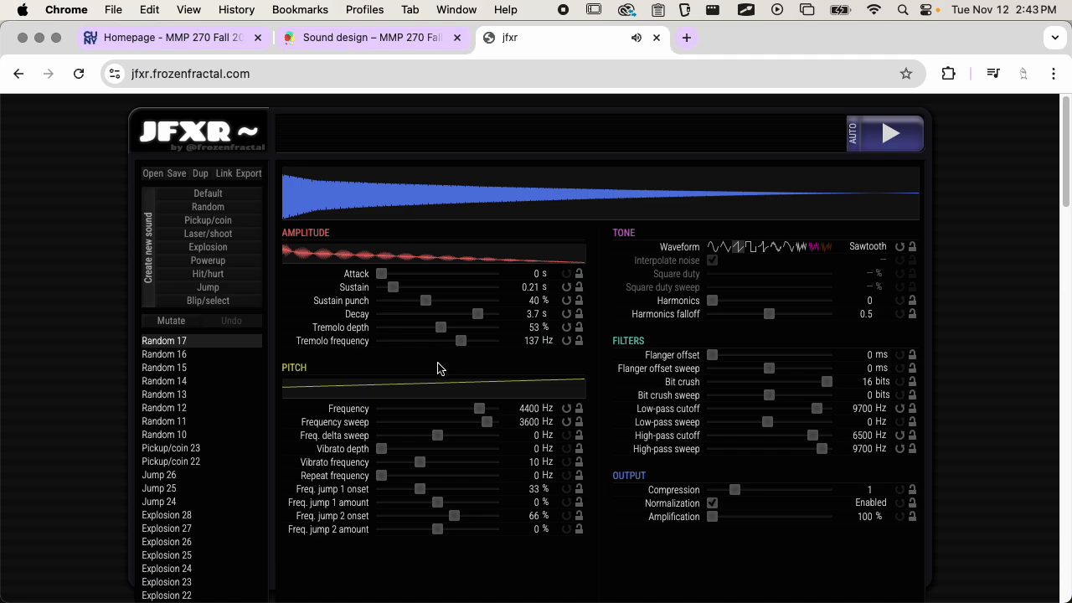
Set Random 17's decay to about 1.69 s and its frequency to about 223 Hz, and play the sound
click(444, 316)
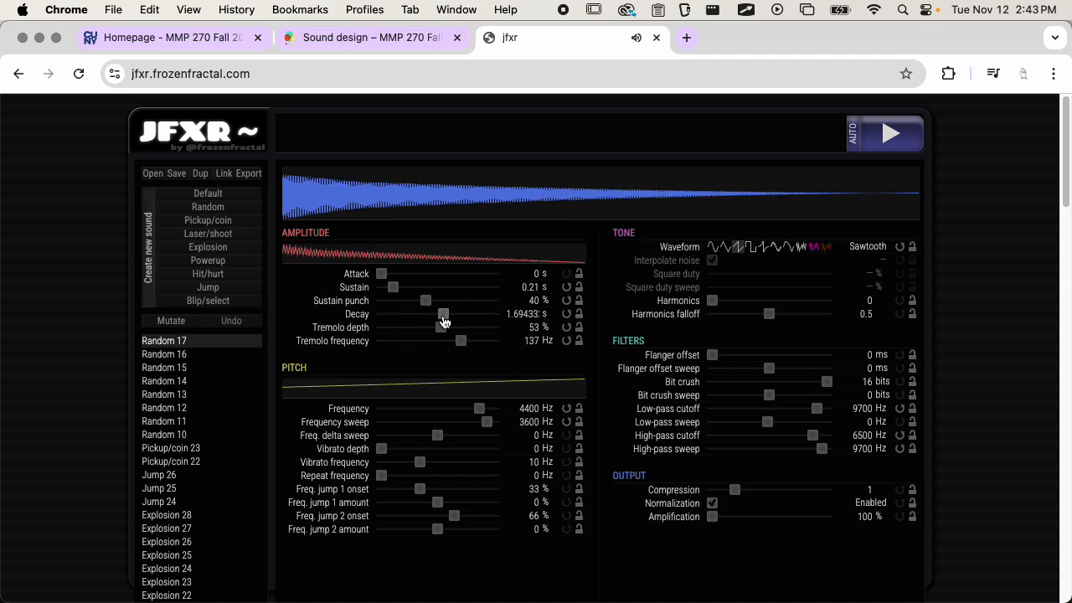
click(430, 409)
click(908, 149)
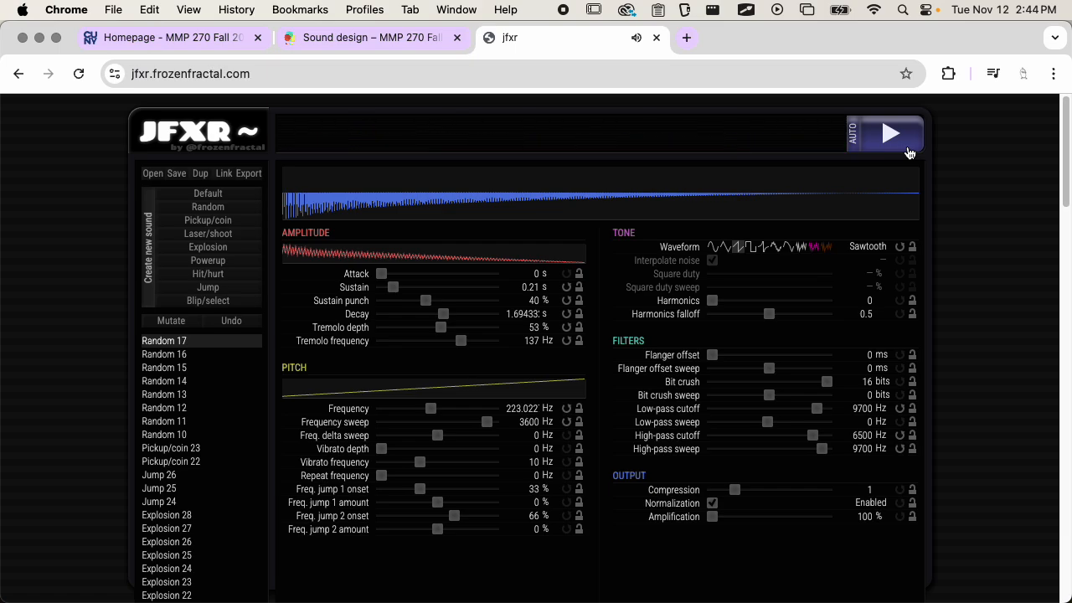
Try a frequency sweep of about -171 Hz on Random 17, set it to about -14.3 Hz, and play both versions
click(406, 423)
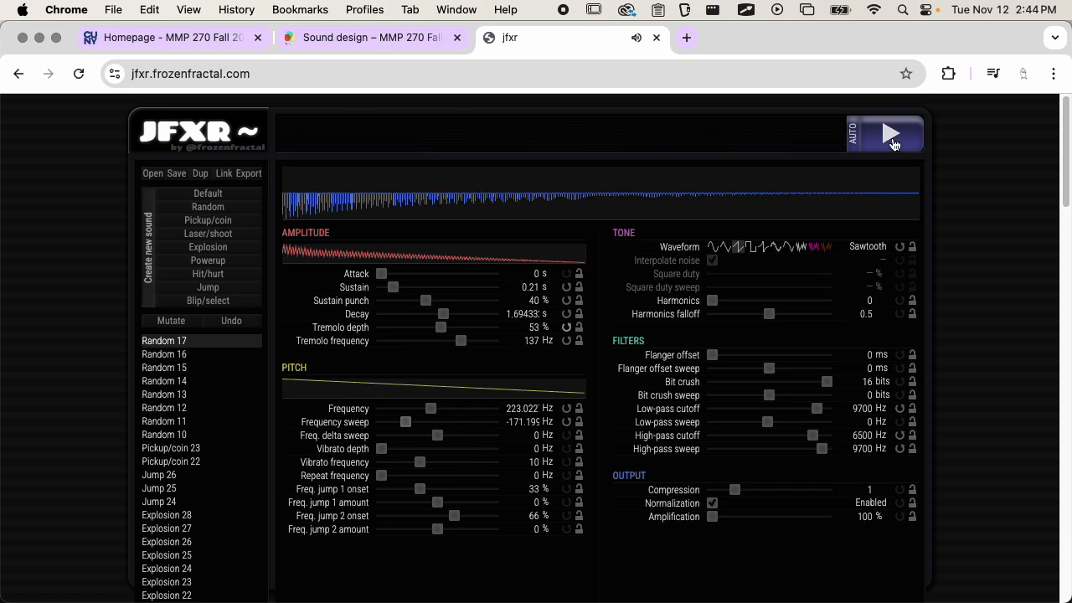
click(898, 136)
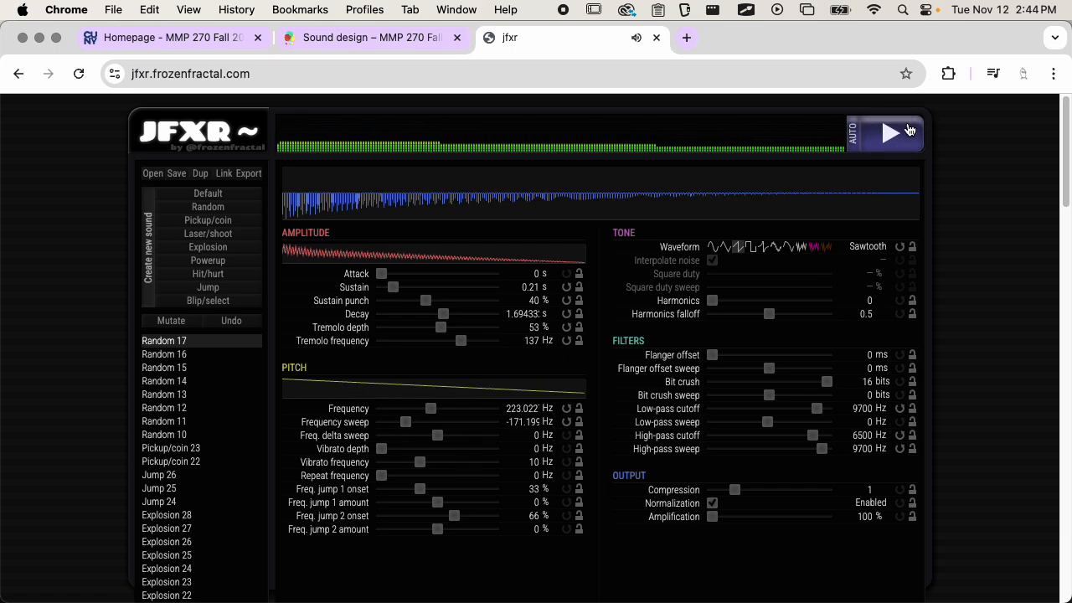
click(421, 422)
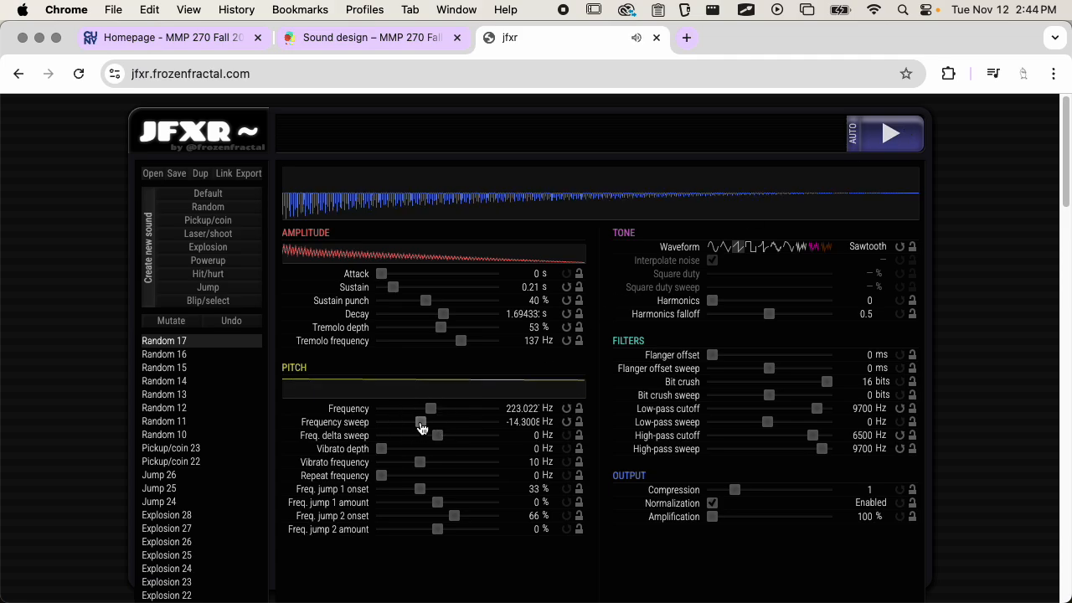
click(891, 140)
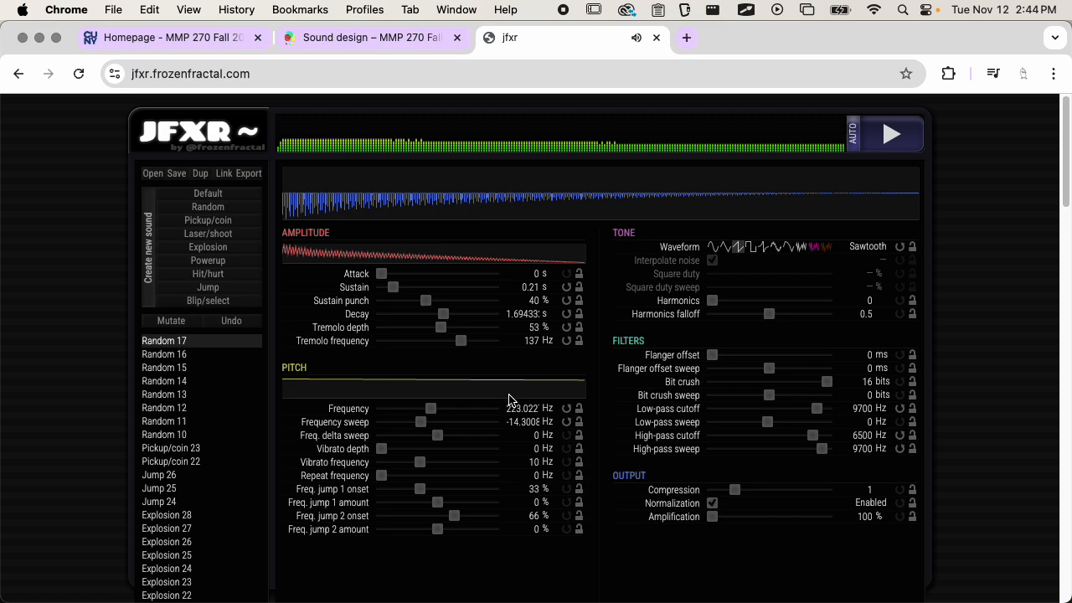
Set Random 17's frequency sweep to about -195 Hz, play the sound, and export it as WAV
click(407, 423)
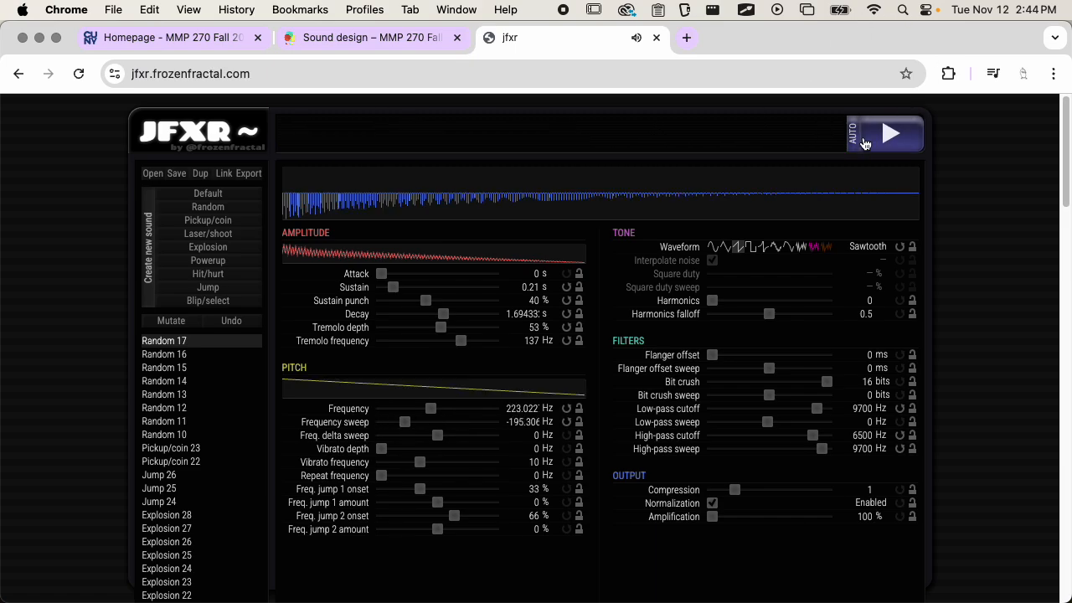
click(865, 143)
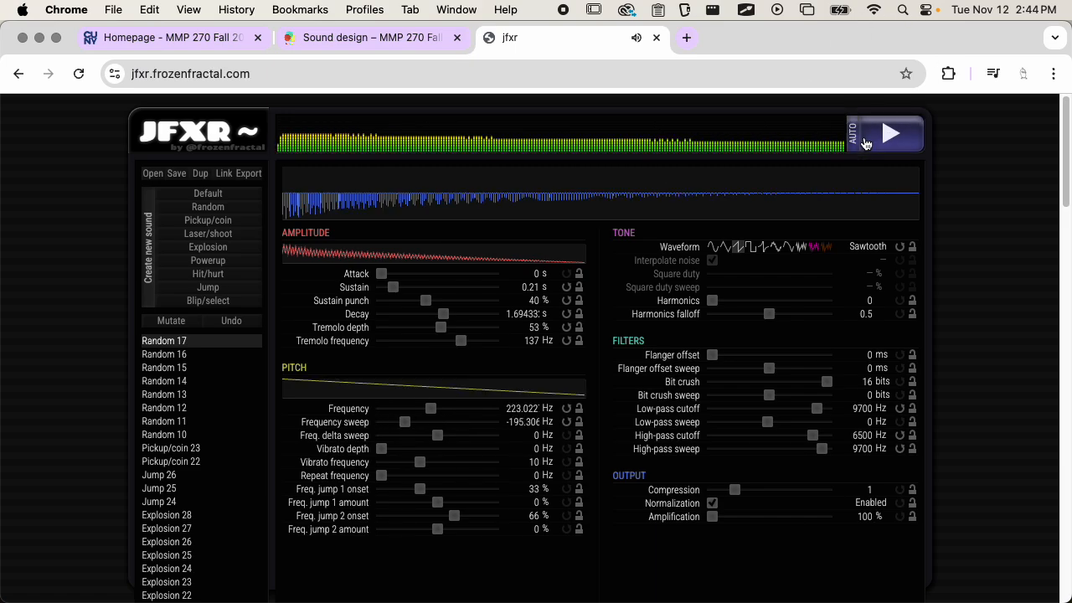
click(249, 175)
Switch to Finder and rename Random 17.wav in Downloads as Level 1 Start.wav
key(super+Tab)
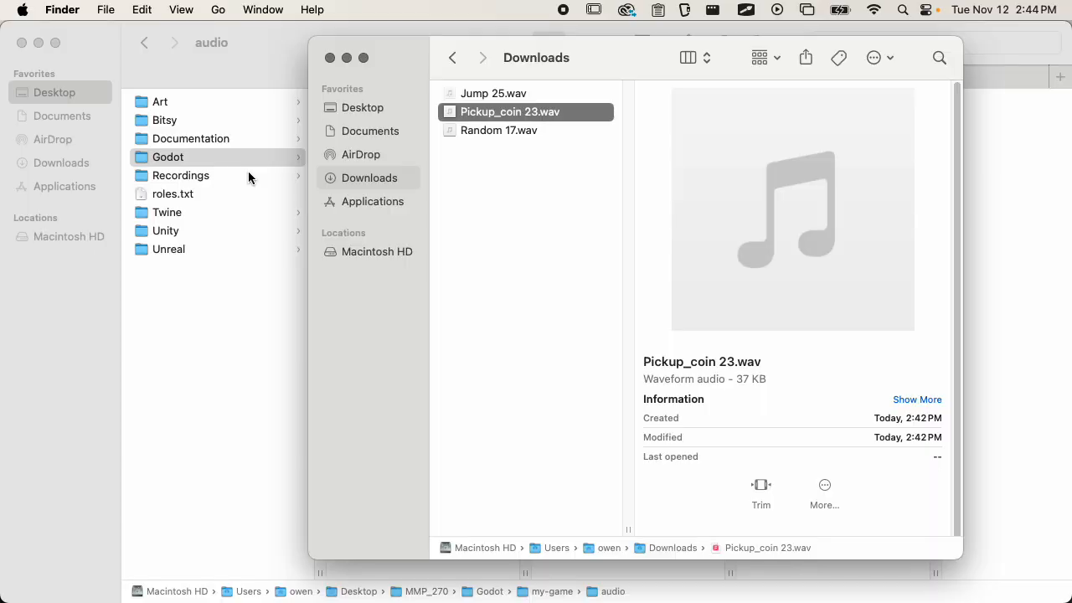
click(498, 132)
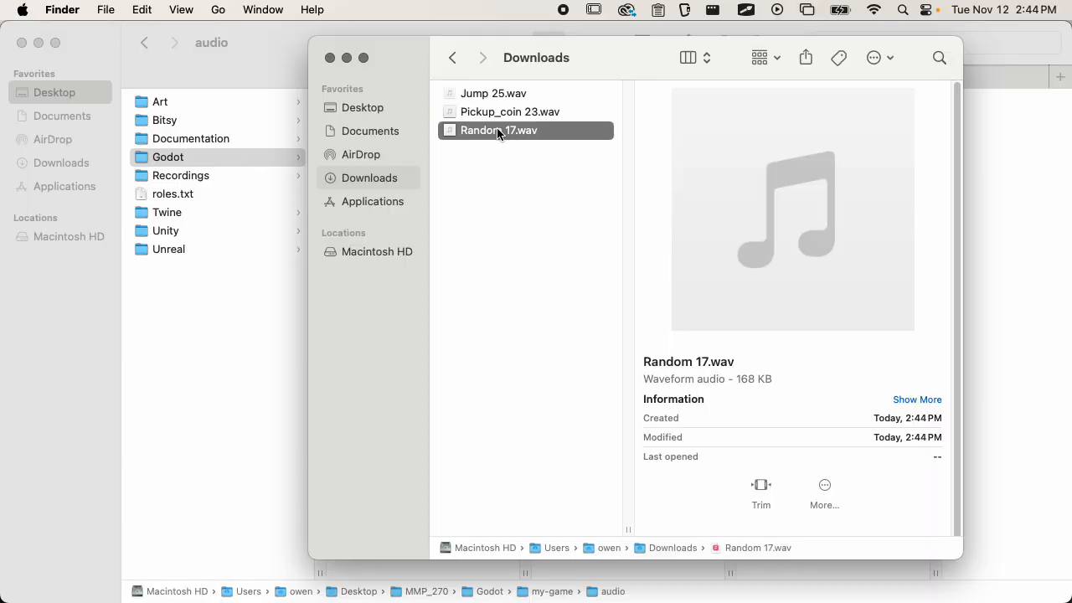
click(498, 131)
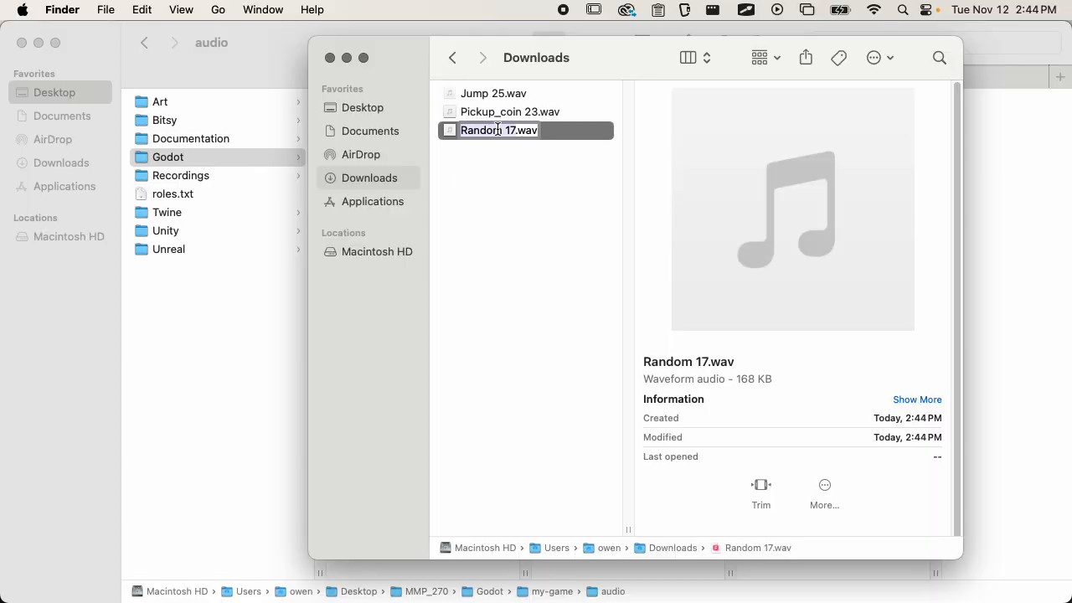
text(Level 1)
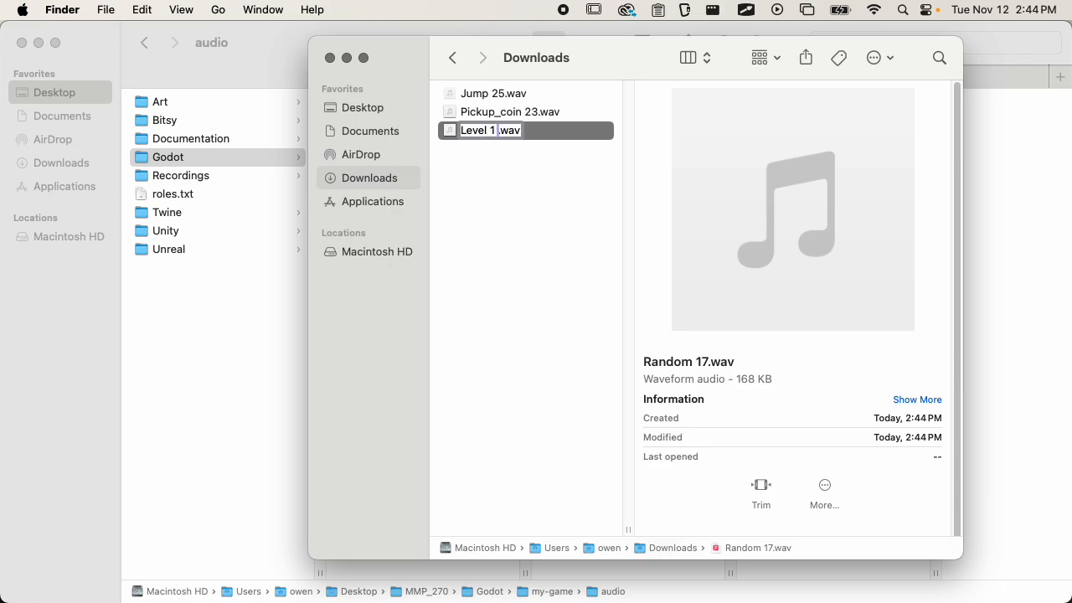
text( Start)
key(Return)
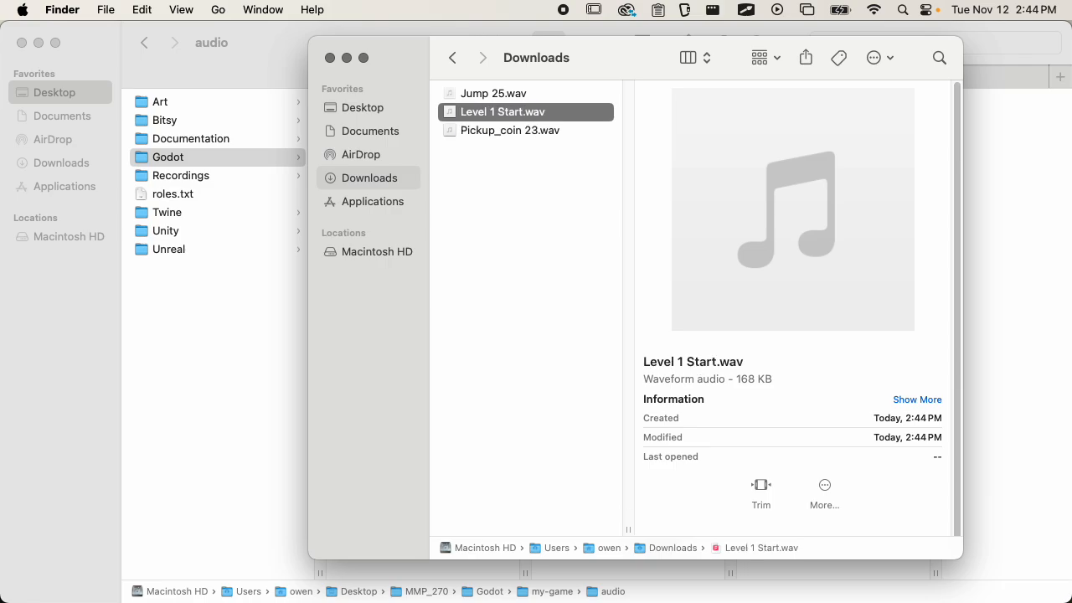
Switch back to Chrome, open freesound.org in a new tab, and log in with the saved account credentials
key(super+Tab)
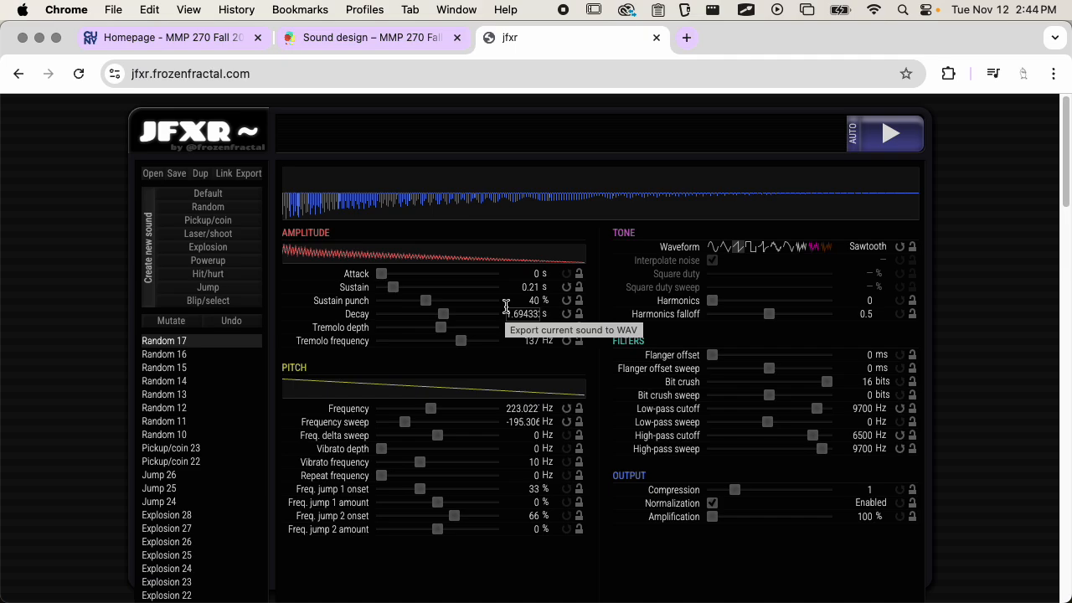
key(super+t)
text(freesound.org)
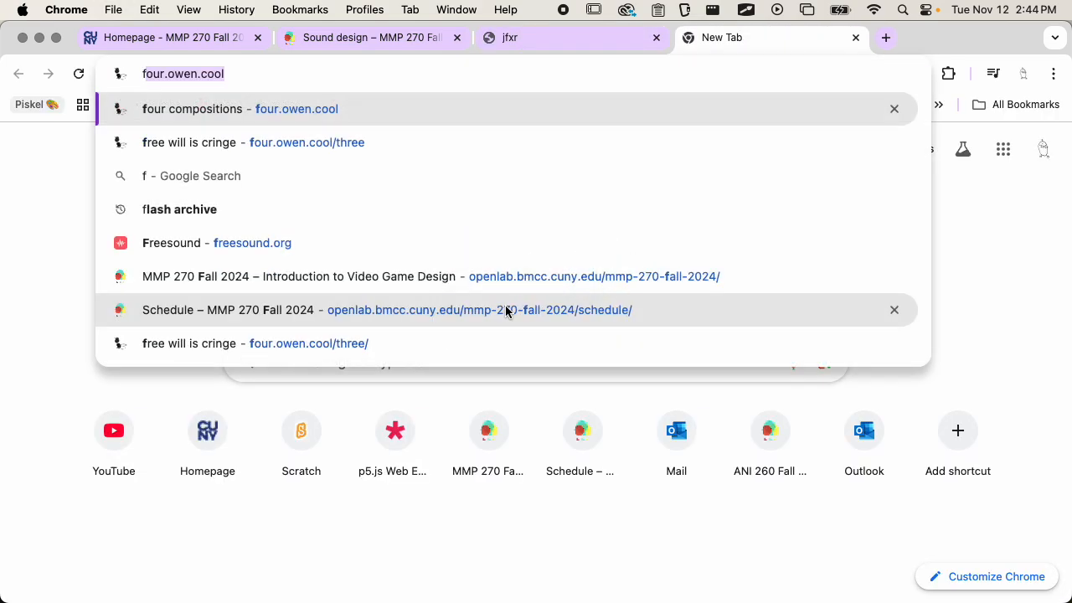
key(Return)
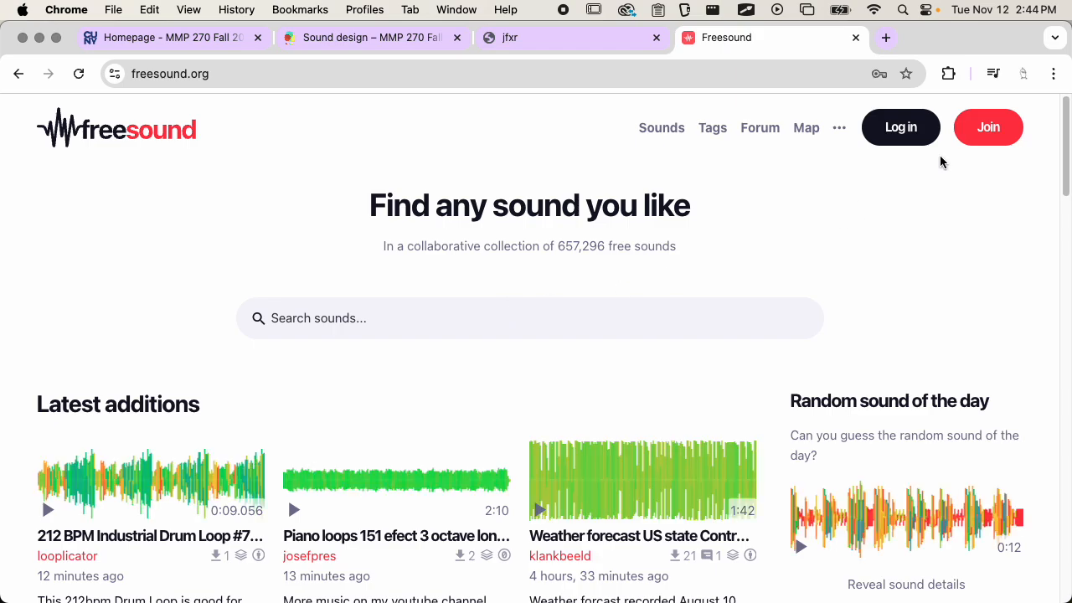
click(907, 131)
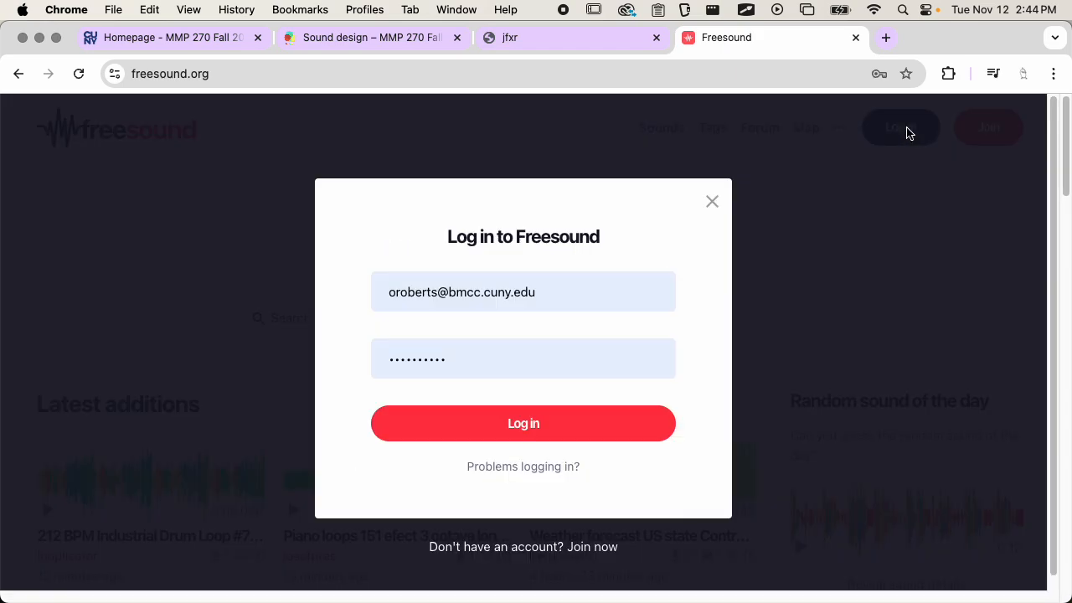
click(536, 424)
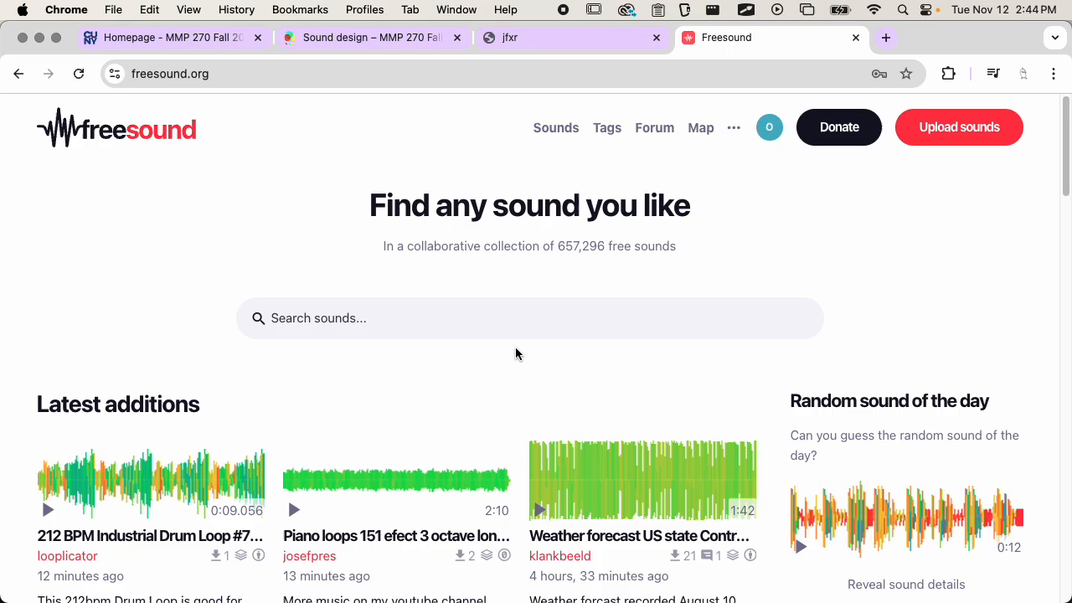
Search Freesound for "apple" and refine the search to "apple bite"
click(384, 324)
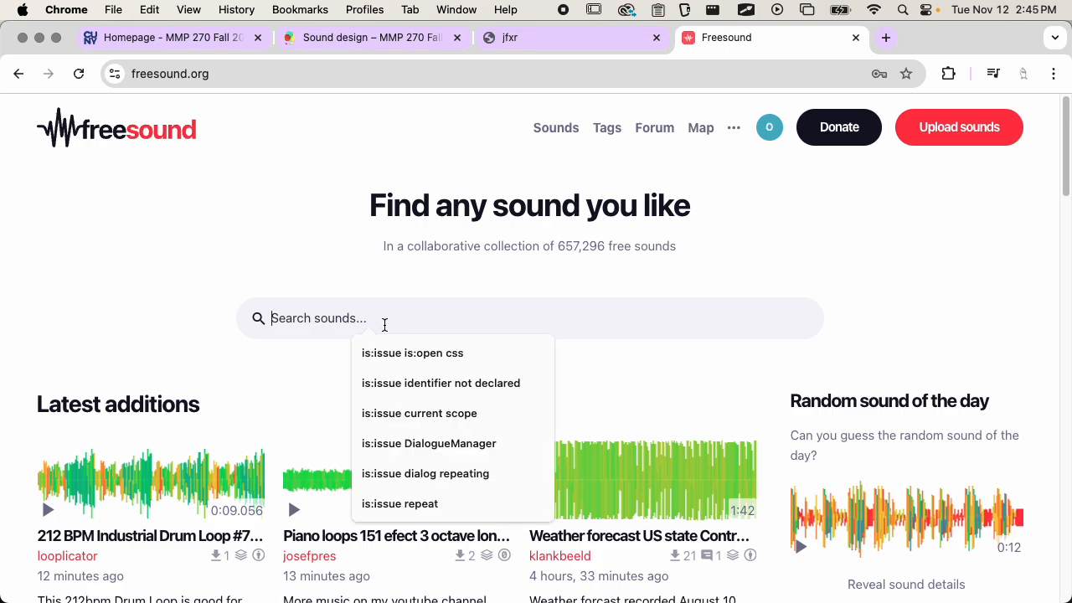
text(apple)
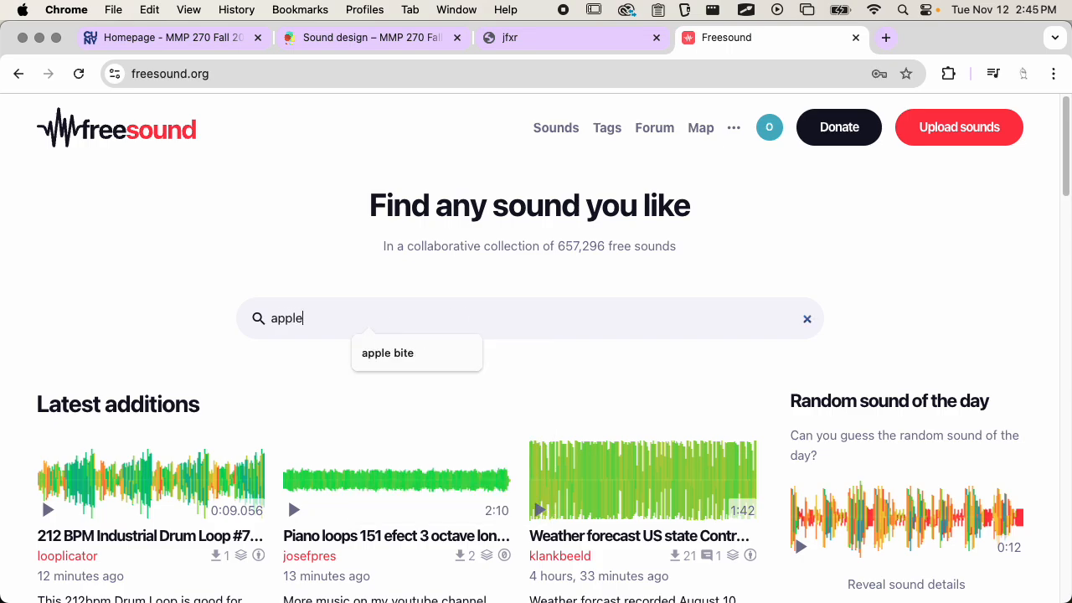
key(Return)
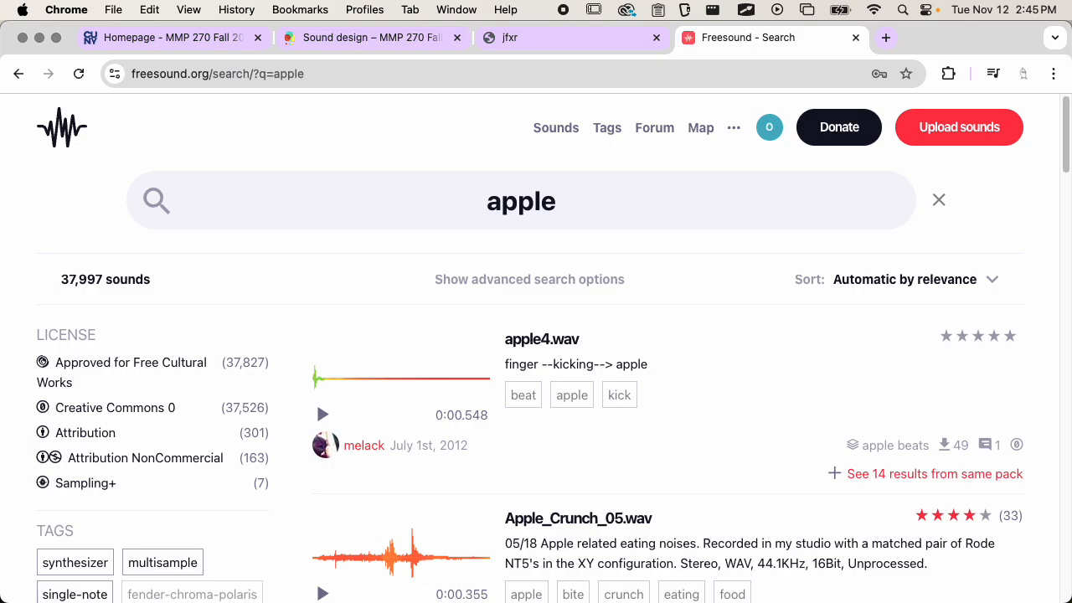
text(bite)
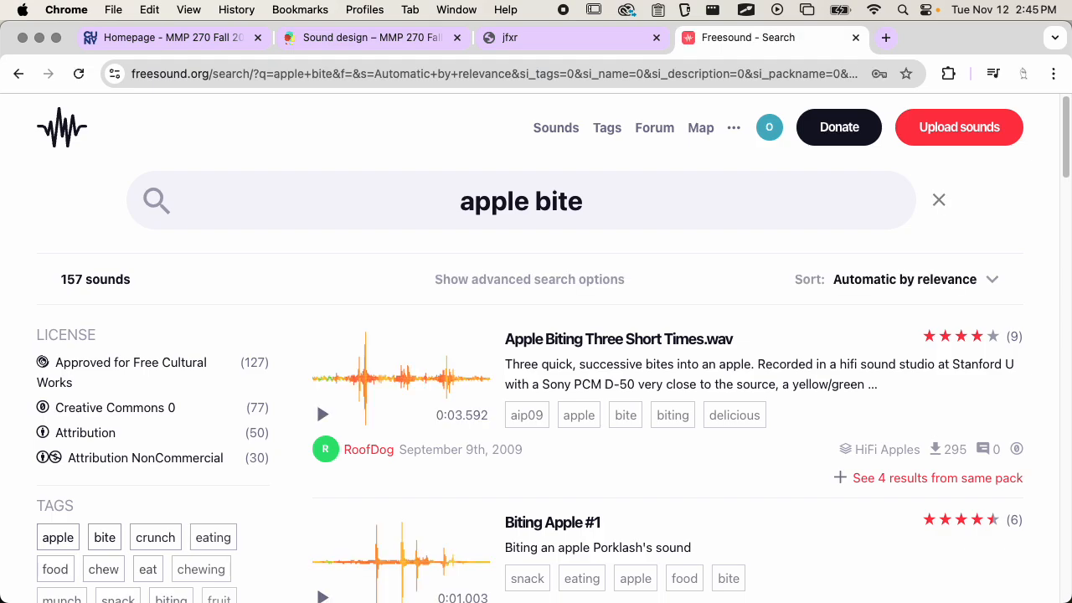
Play the preview of Biting Apple #1 in the search results and check its license
scroll(641, 340, down, 3)
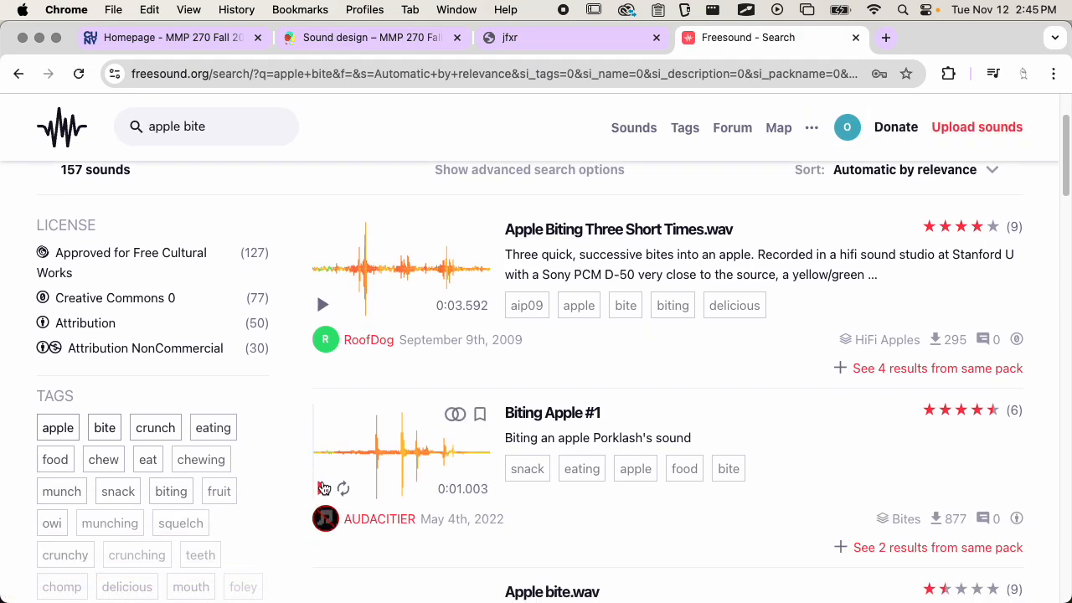
click(324, 488)
click(324, 488)
mouse_move(1019, 520)
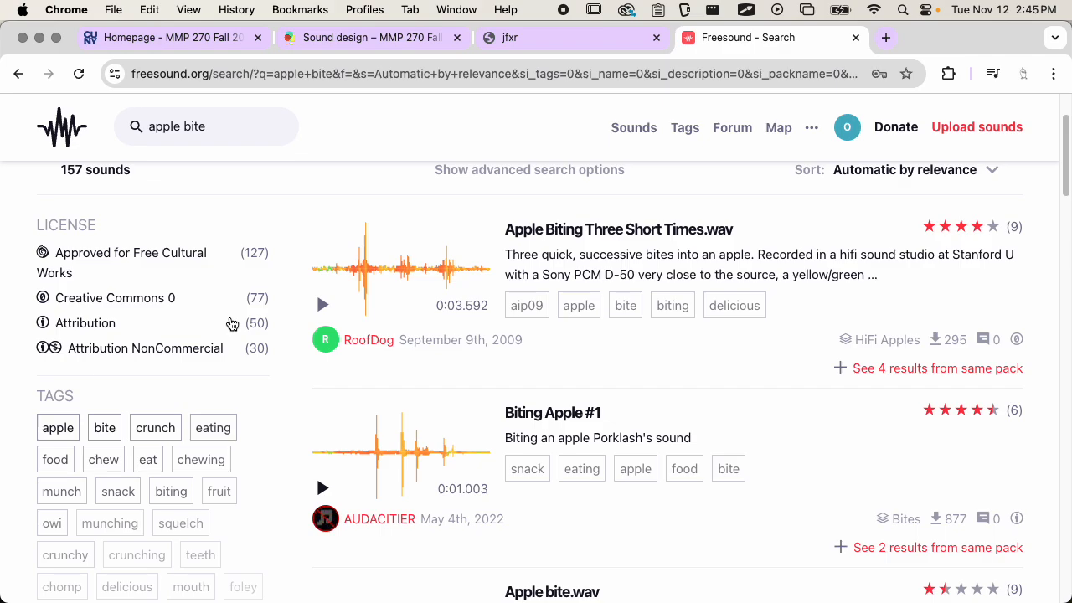
Limit the apple bite results to the Creative Commons 0 license and play the preview of AppleBite.wav
click(148, 304)
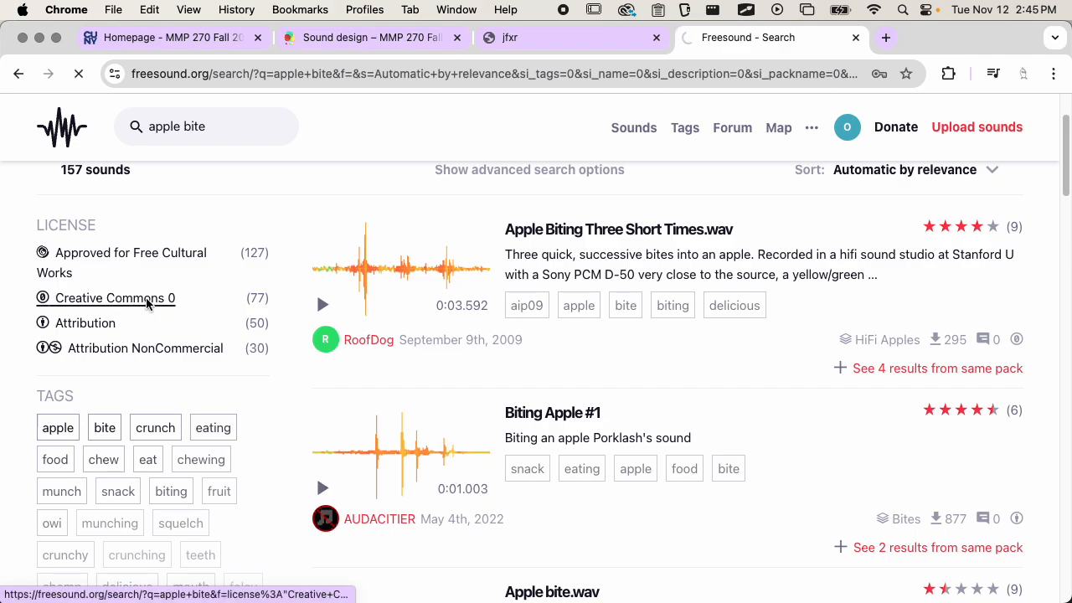
scroll(146, 303, down, 3)
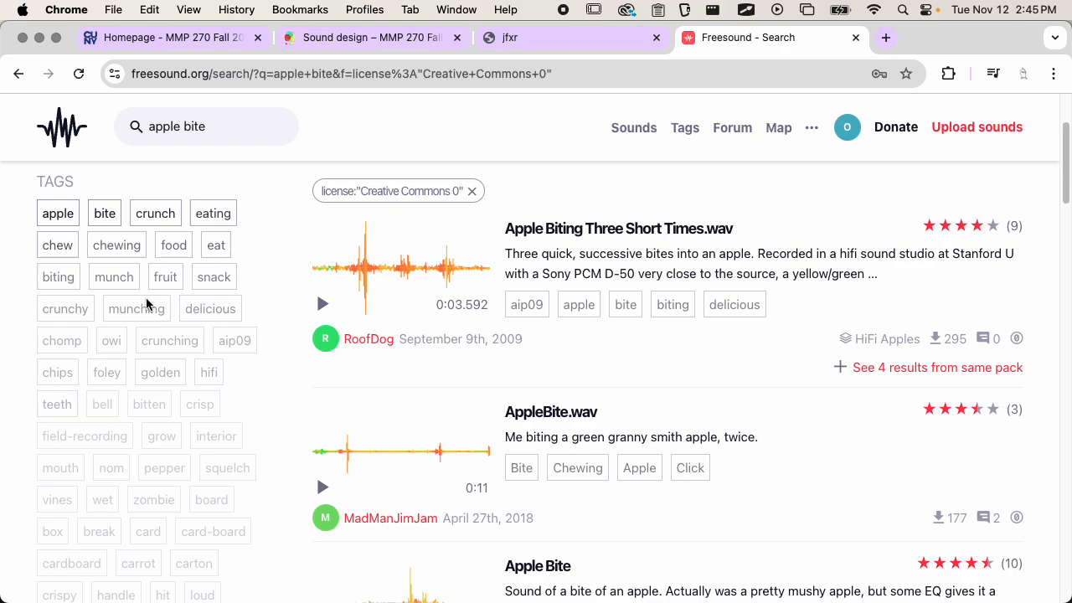
click(323, 487)
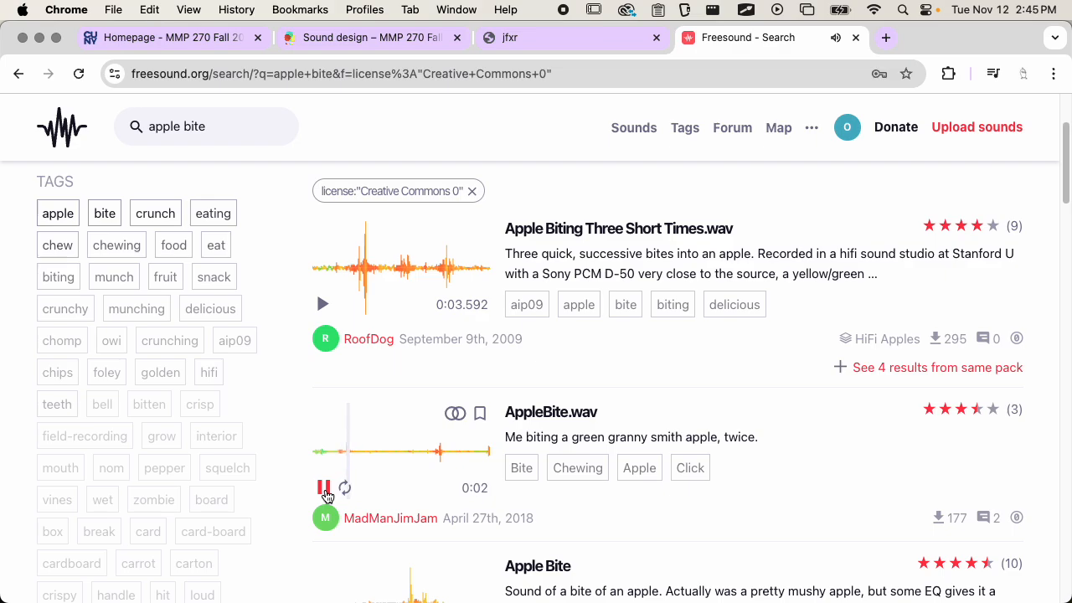
click(323, 487)
Play the previews of Apple Bite, "Someone biting into an apple and then chewing it", and apple - bite 02.wav
scroll(324, 488, down, 4)
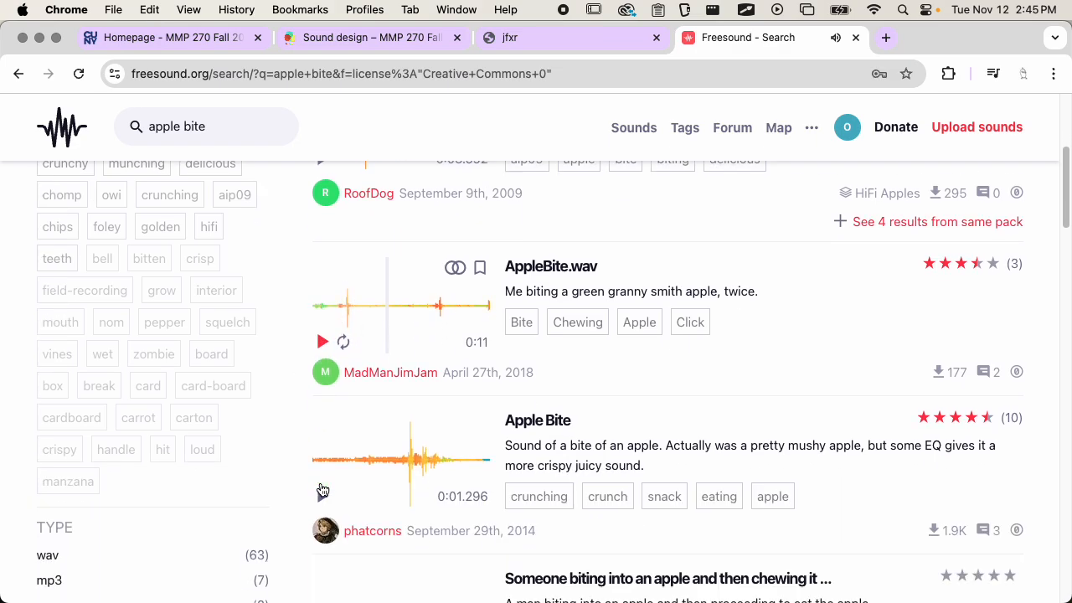
click(323, 477)
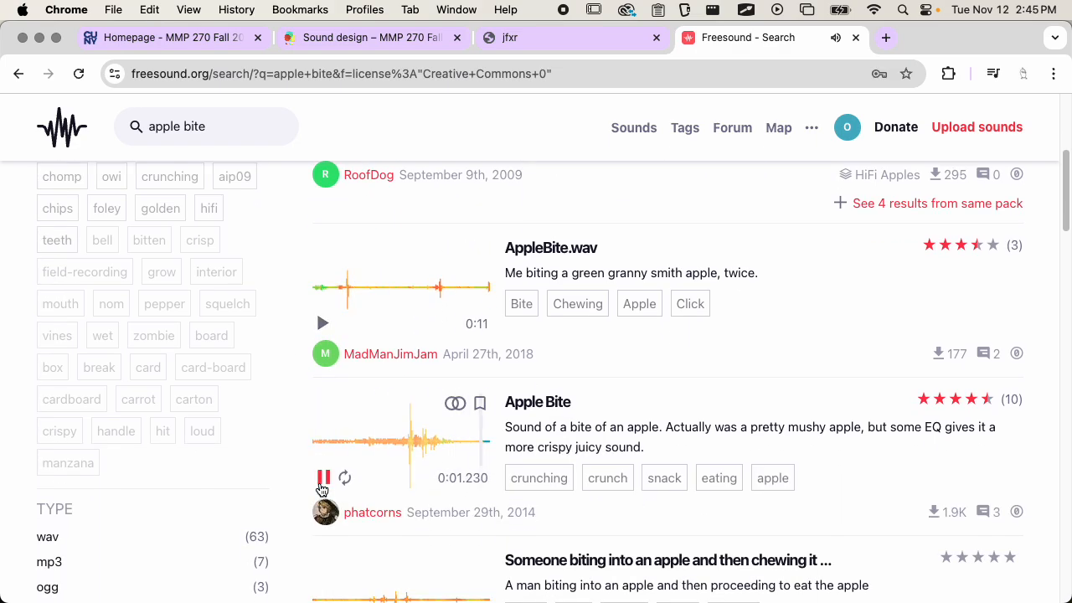
scroll(322, 489, down, 3)
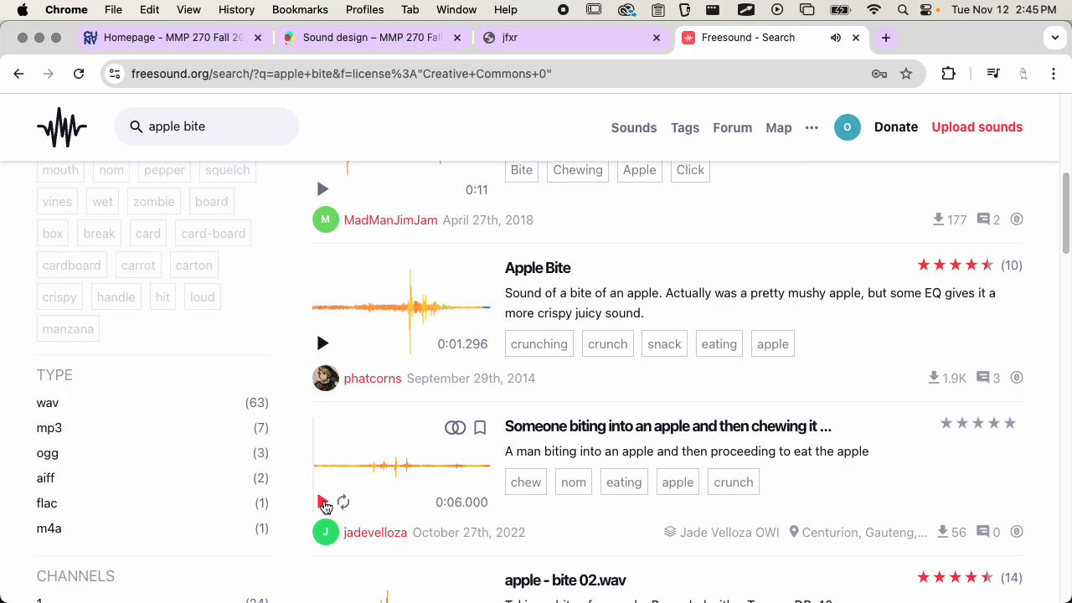
click(323, 501)
scroll(378, 477, down, 4)
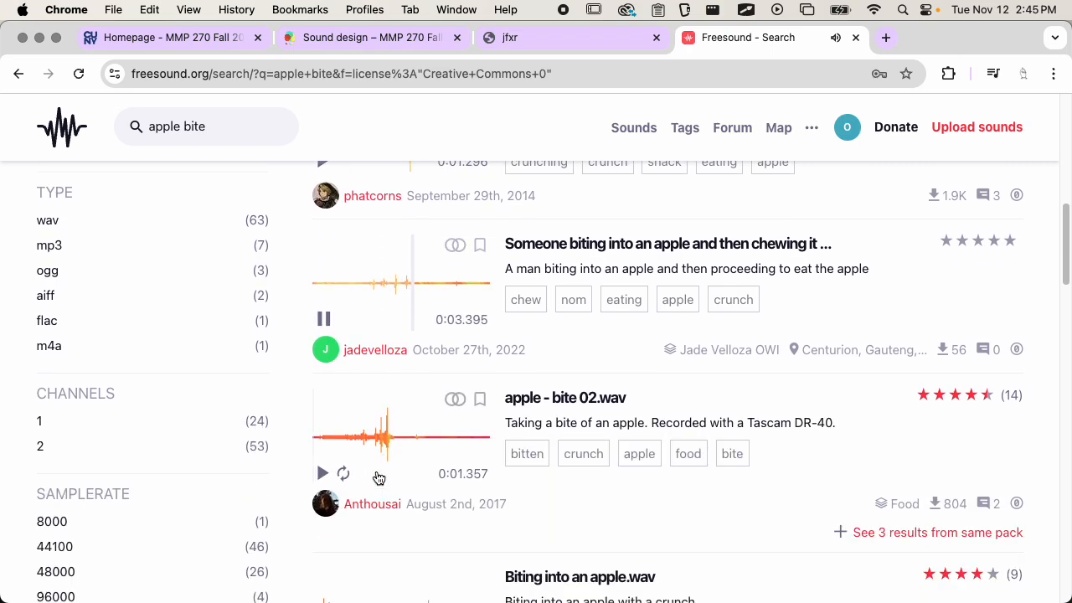
click(325, 473)
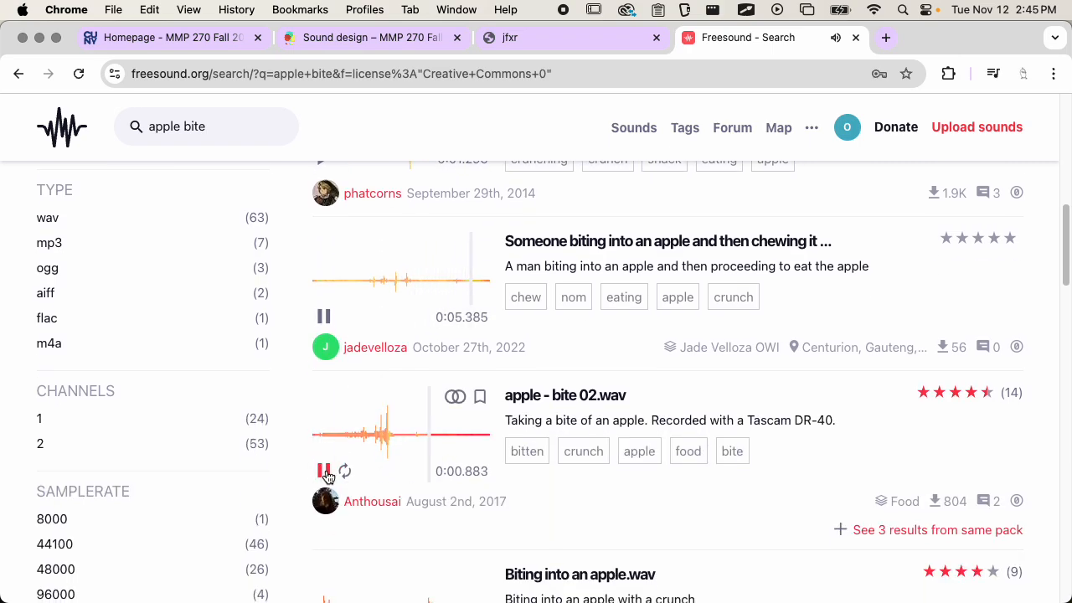
Open the sound page of apple - bite 02.wav, play the sound, and download it
click(553, 397)
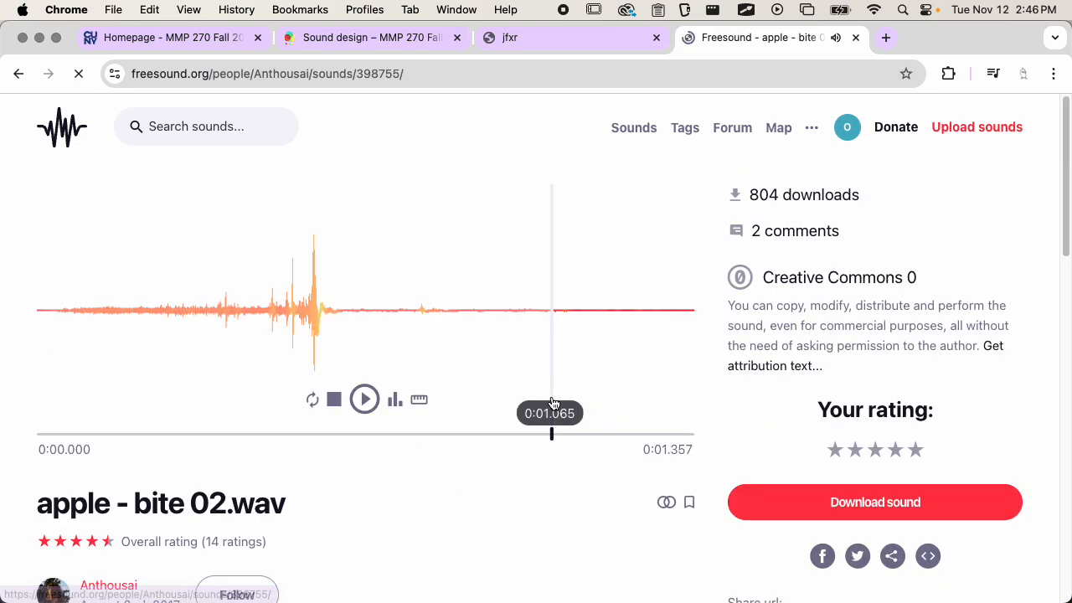
click(365, 399)
click(365, 399)
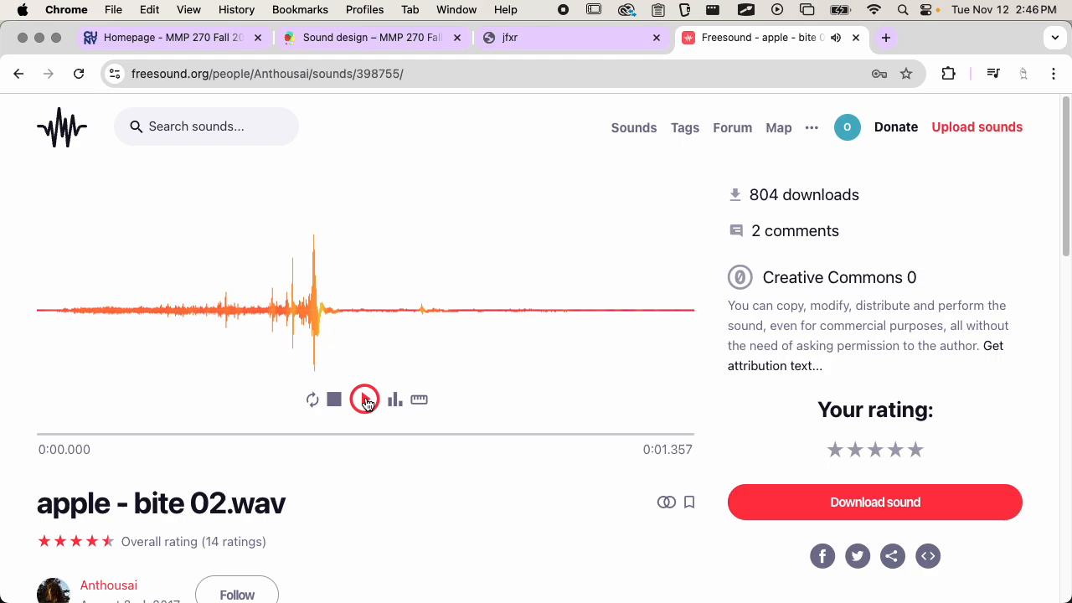
scroll(640, 308, down, 3)
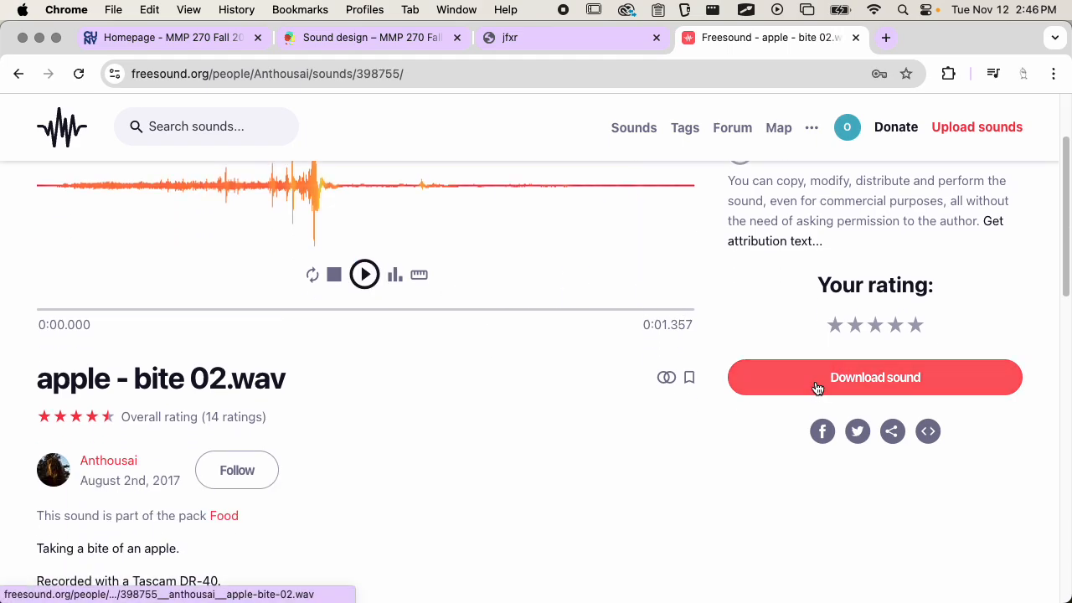
click(817, 387)
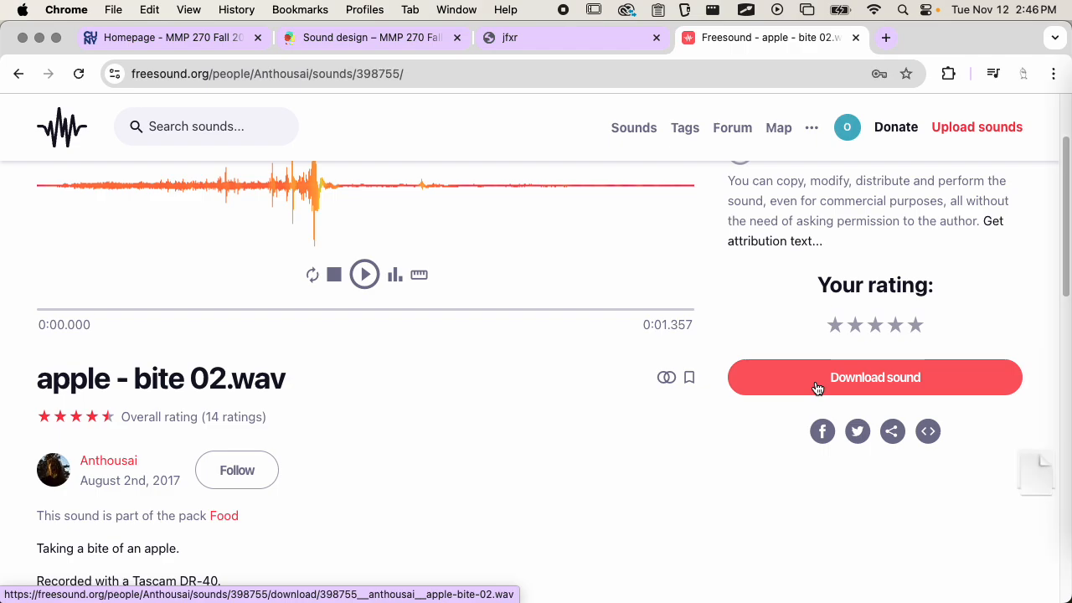
Switch to Finder, select the downloaded apple-bite-02.wav, and widen the file column and window to fit its full name and preview
key(super+Tab)
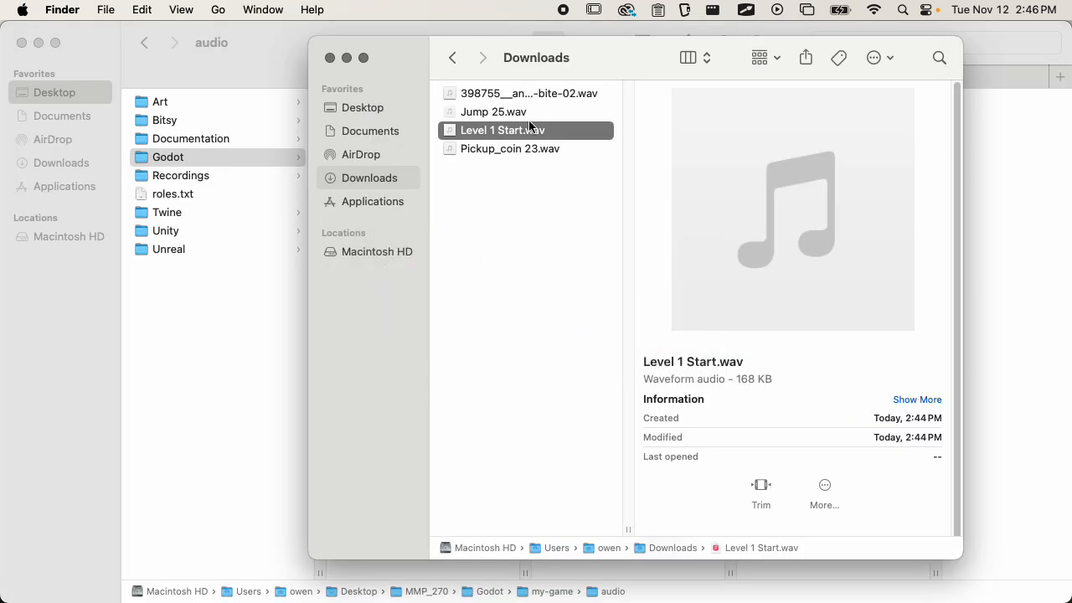
drag(629, 523, 782, 523)
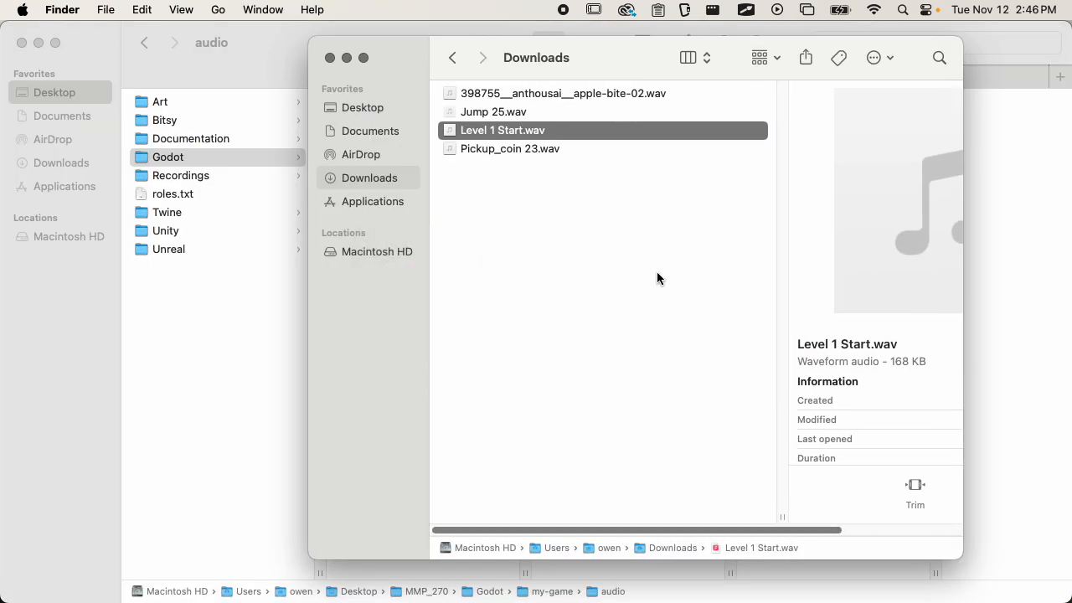
click(559, 94)
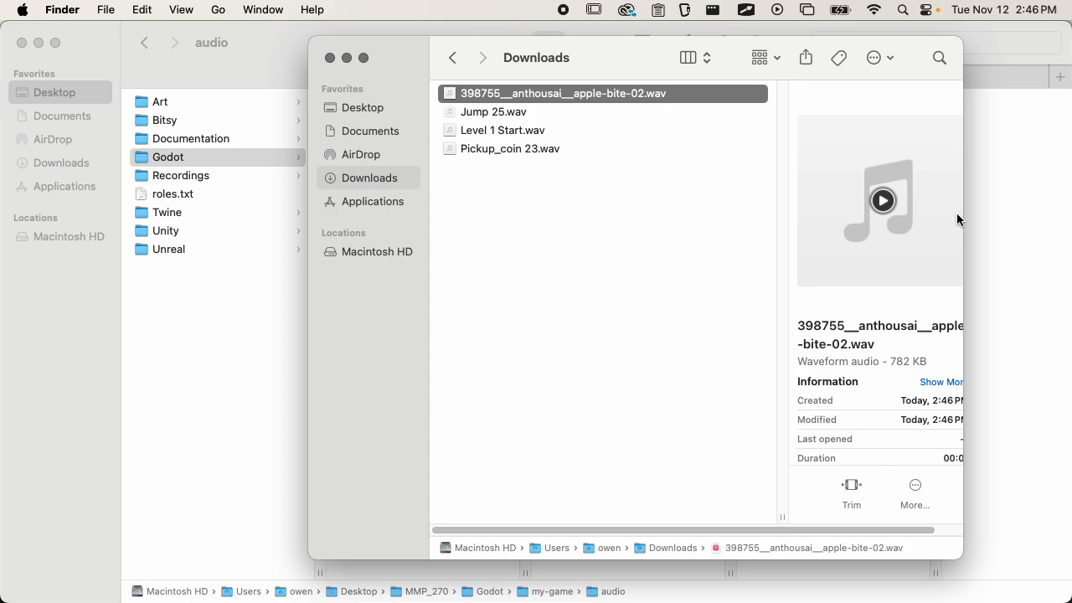
drag(963, 215, 1051, 216)
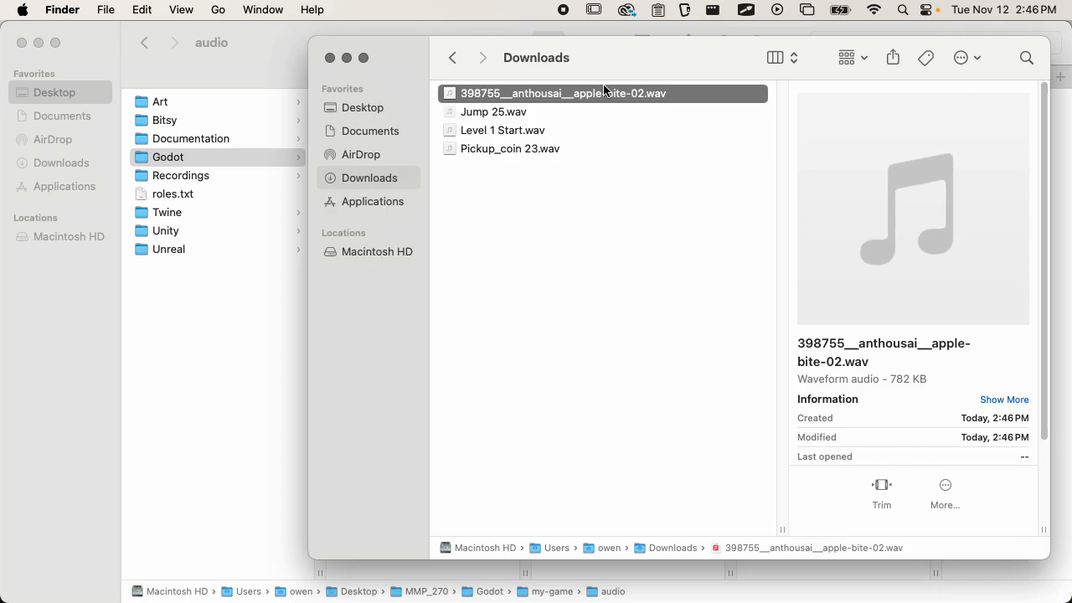
Open the downloaded apple-bite-02.wav in Audacity, skip the program update, and close the welcome window
right_click(553, 96)
mouse_move(599, 125)
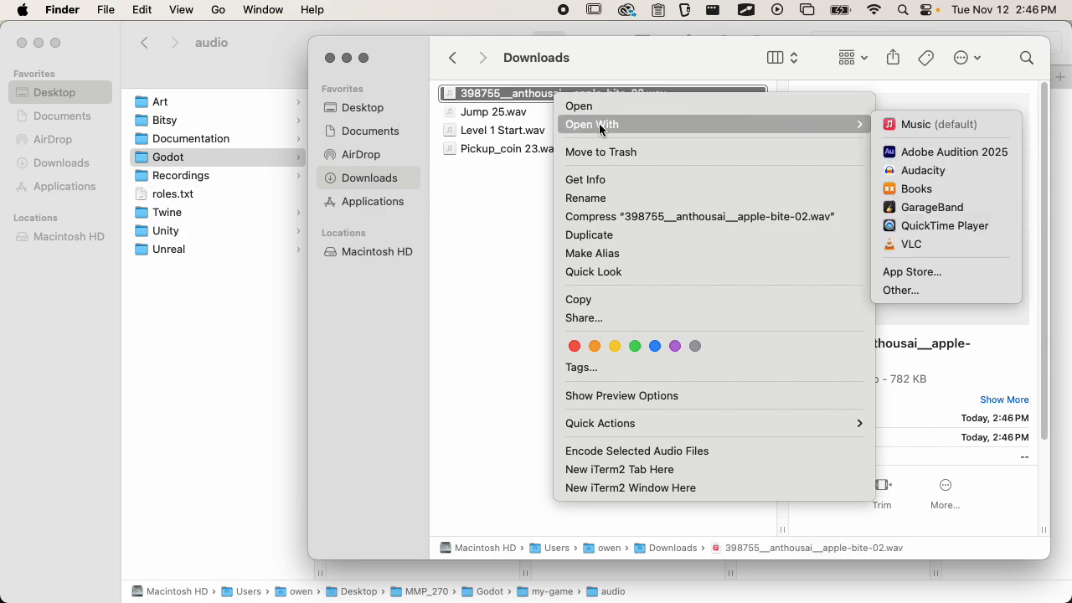
click(929, 170)
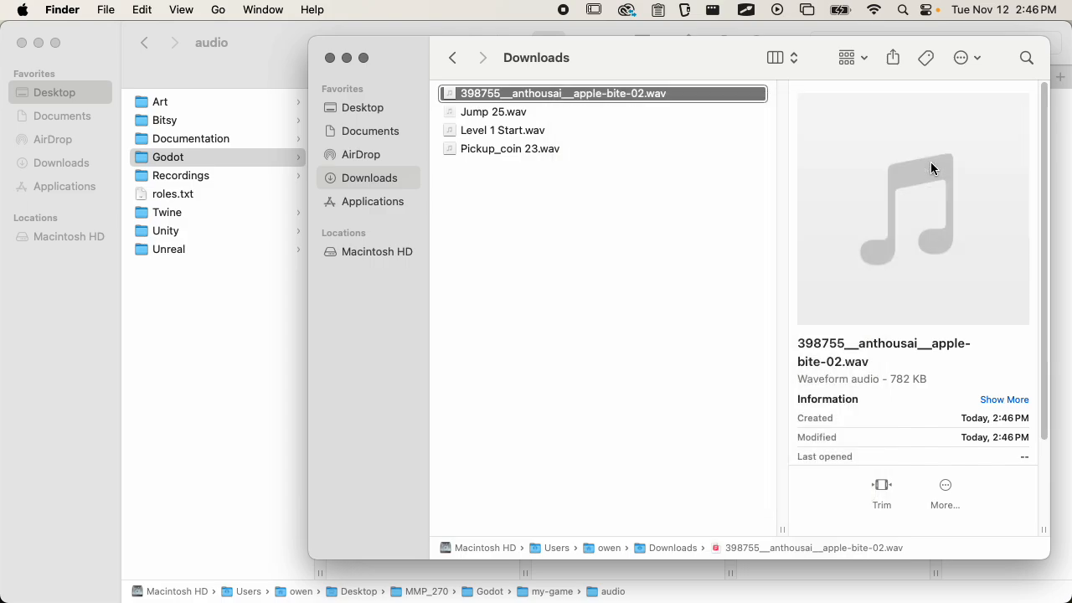
mouse_move(931, 169)
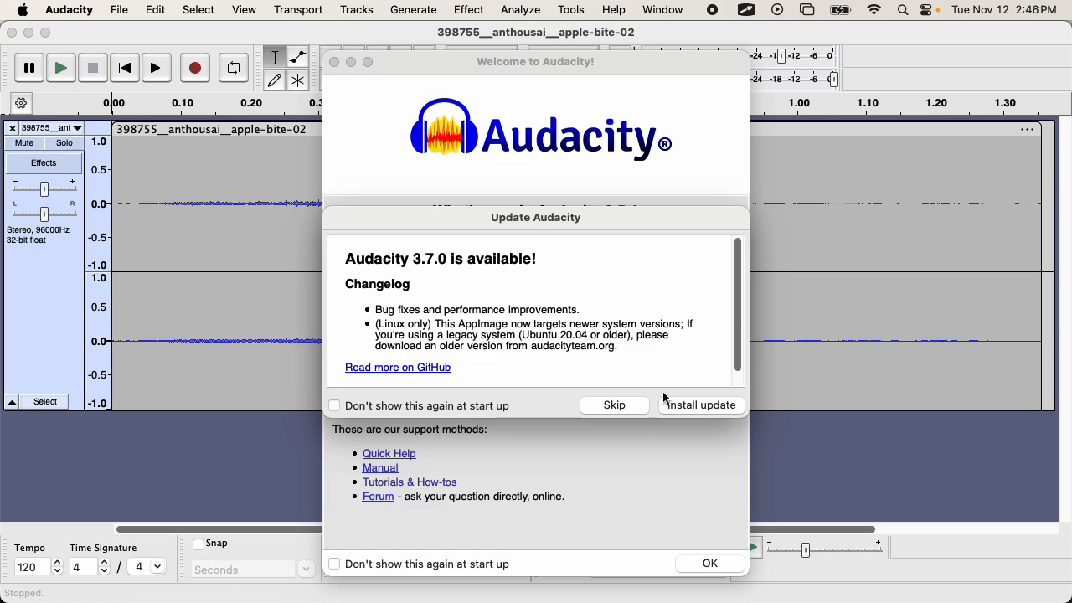
click(617, 408)
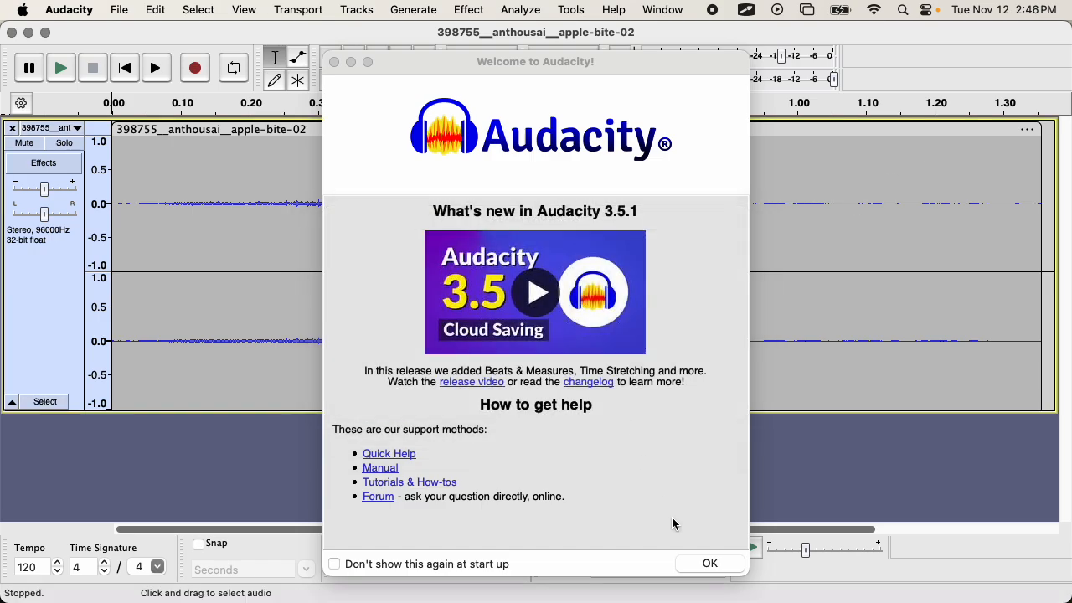
click(702, 563)
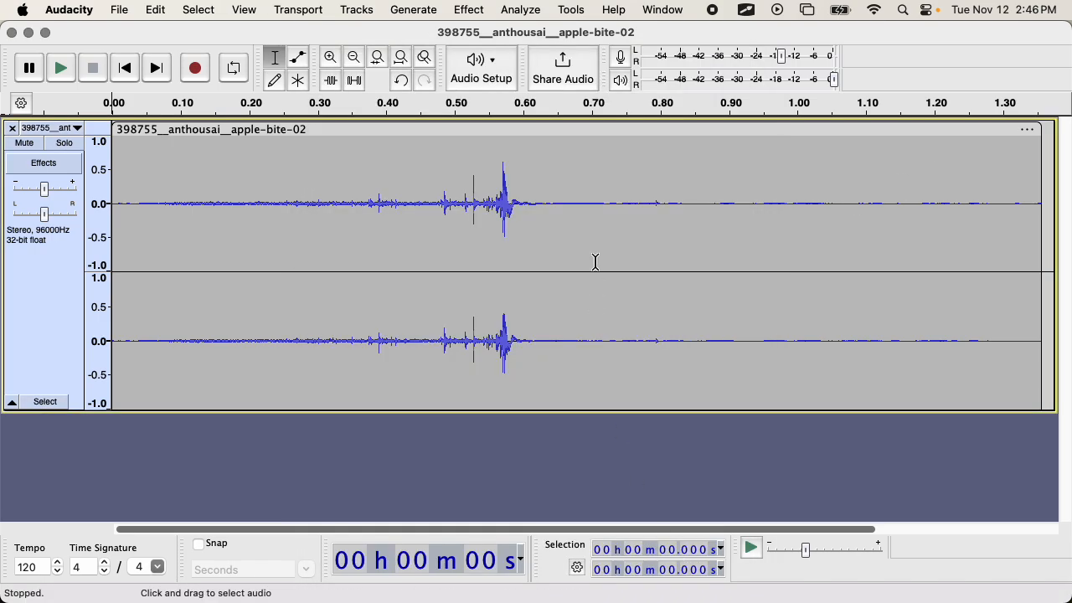
Play the apple bite clip, raise the system volume, and delete the quiet tail from about 0.70 s to the end
click(60, 69)
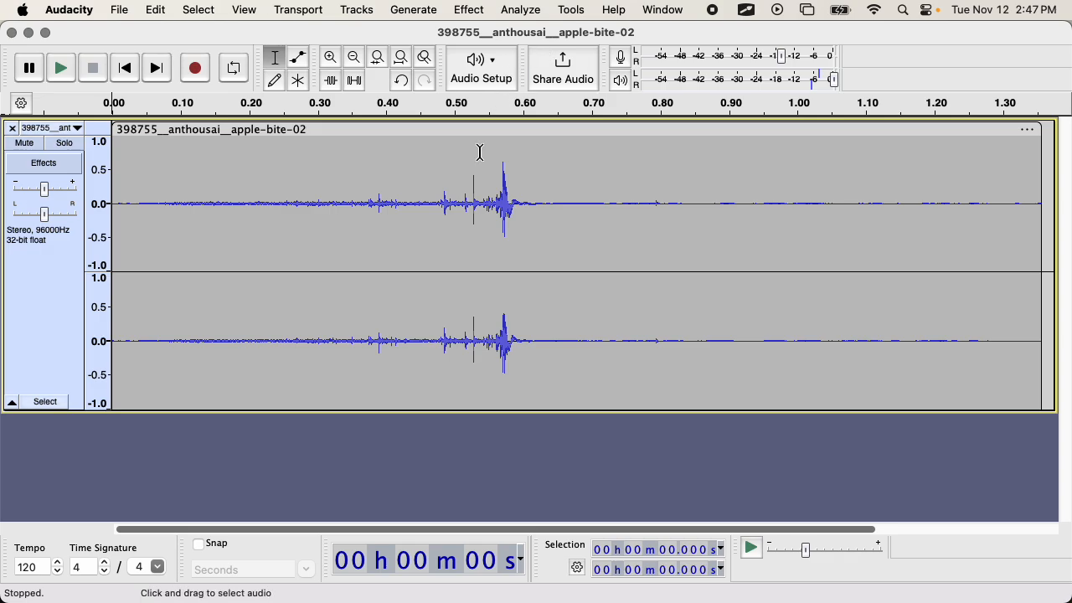
key(XF86AudioRaiseVolume)
drag(596, 211, 1042, 225)
key(Delete)
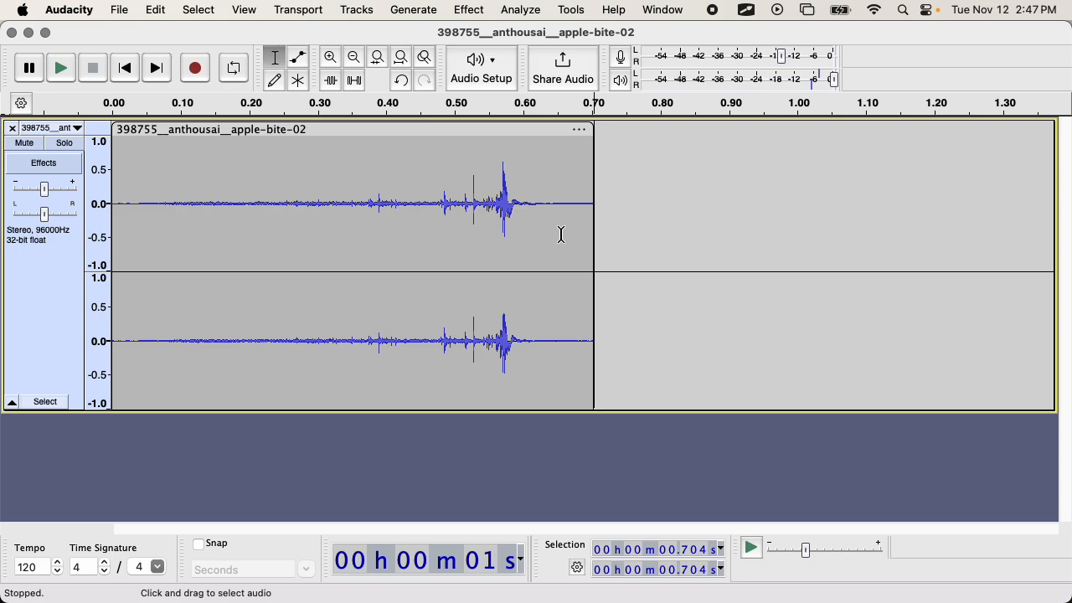
Apply a Fade Out to the end of the clip, from about 0.665 s to 0.704 s
drag(569, 227, 594, 229)
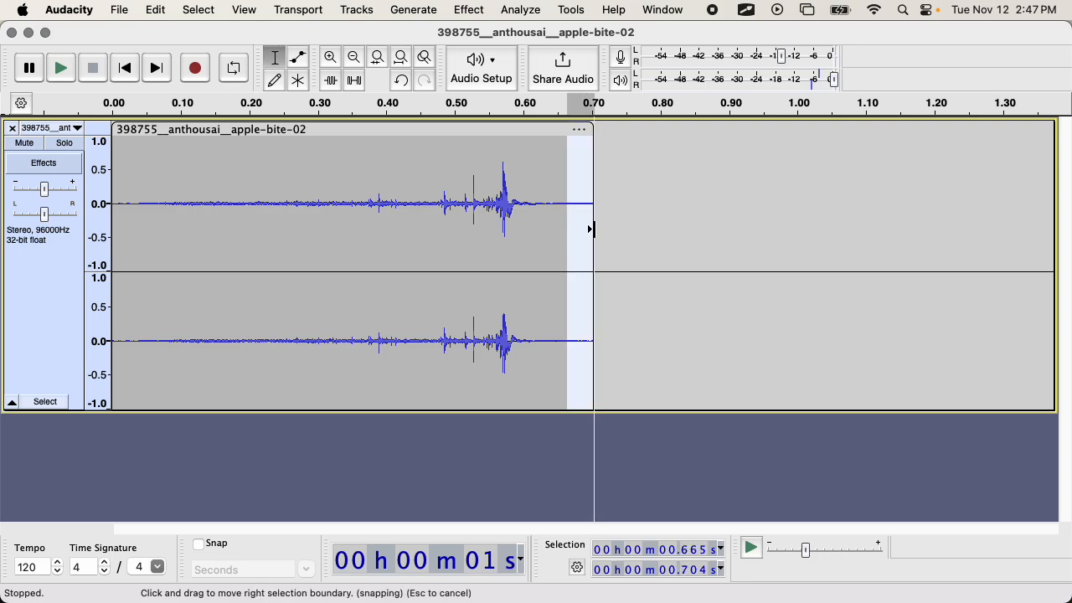
click(469, 9)
mouse_move(597, 137)
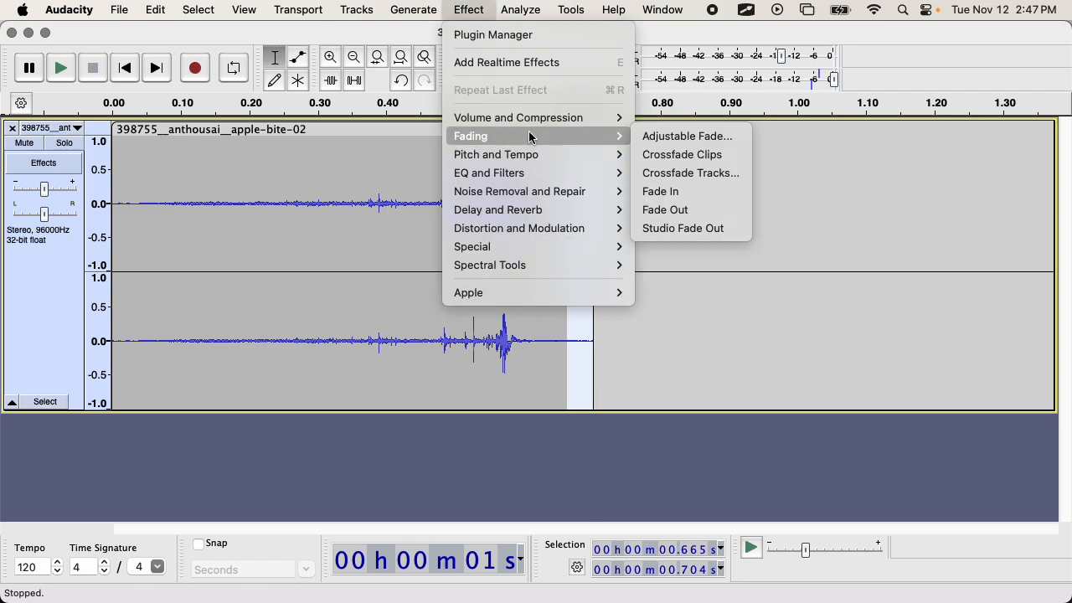
click(691, 208)
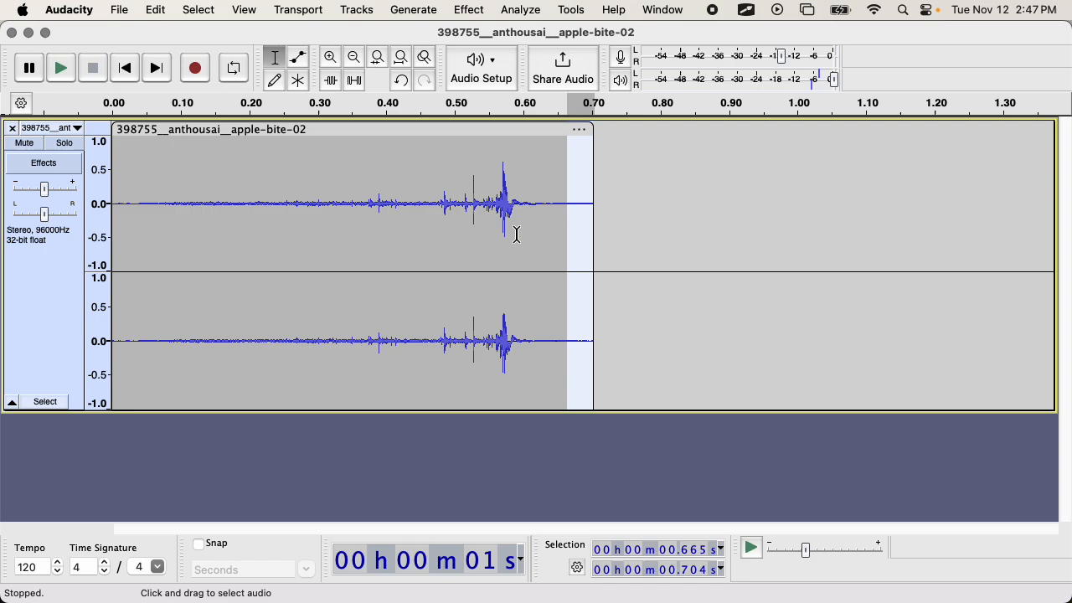
Delete about the first 0.20 s of the clip and apply a Fade In to its first 0.111 s
drag(249, 223, 102, 211)
key(Delete)
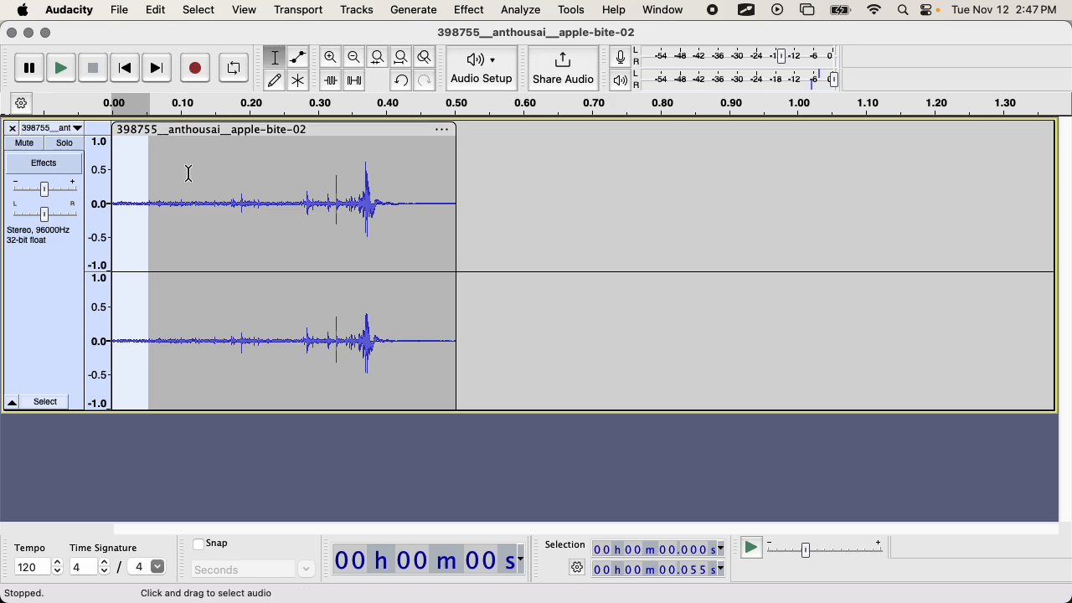
drag(187, 172, 100, 181)
click(468, 10)
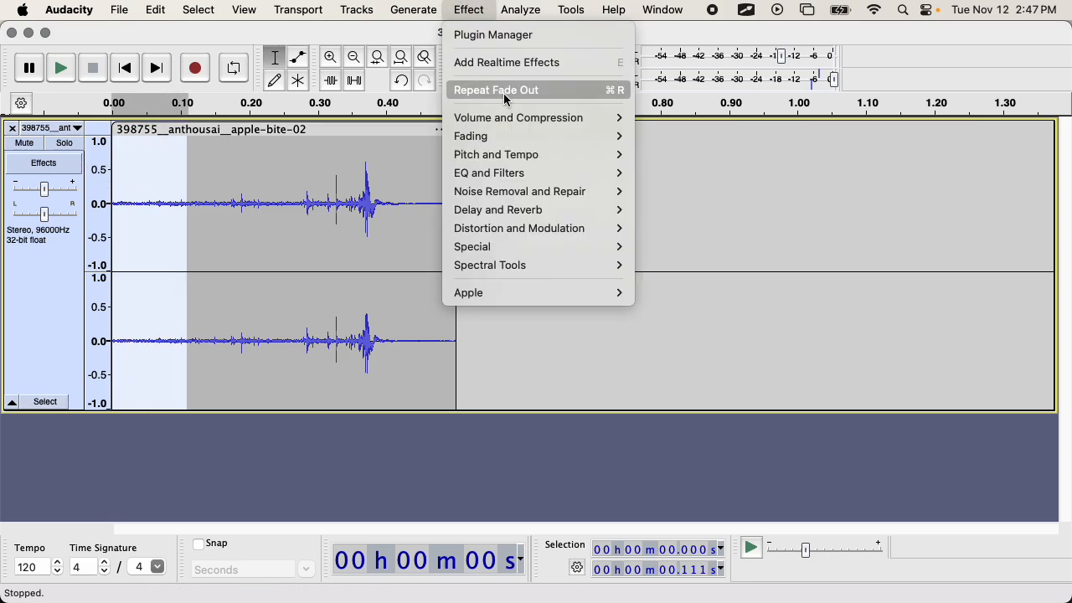
mouse_move(515, 137)
click(675, 191)
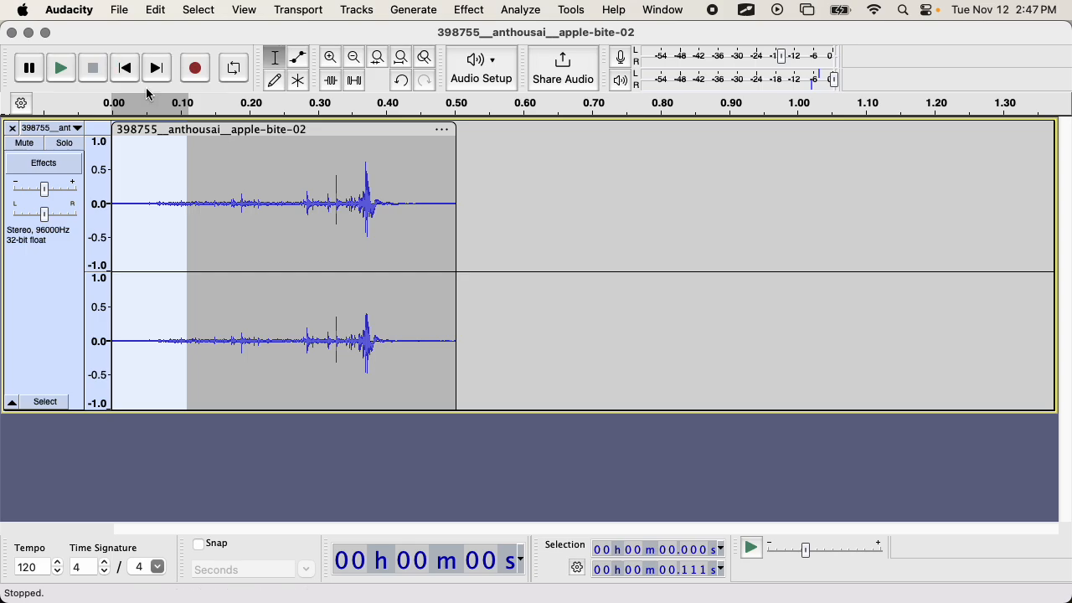
Play the faded opening of the clip, clear the selection, and play the trimmed clip from the start
click(67, 72)
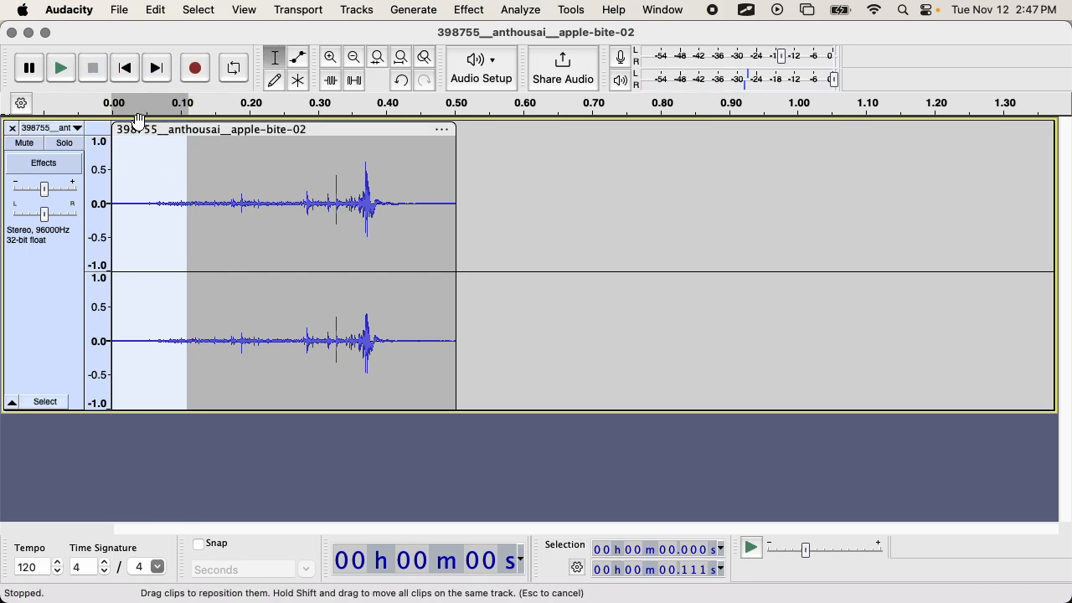
click(155, 210)
click(125, 68)
click(64, 68)
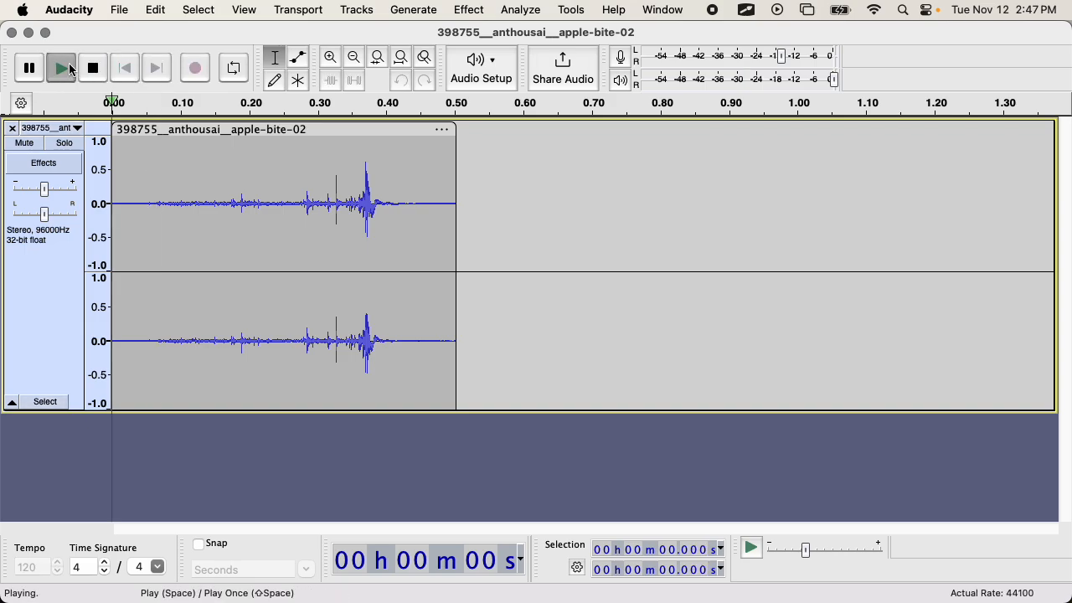
Delete about another 0.16 s from the clip's start and apply a Fade In to the new first 0.061 s
drag(221, 205, 34, 204)
key(Delete)
drag(154, 205, 38, 212)
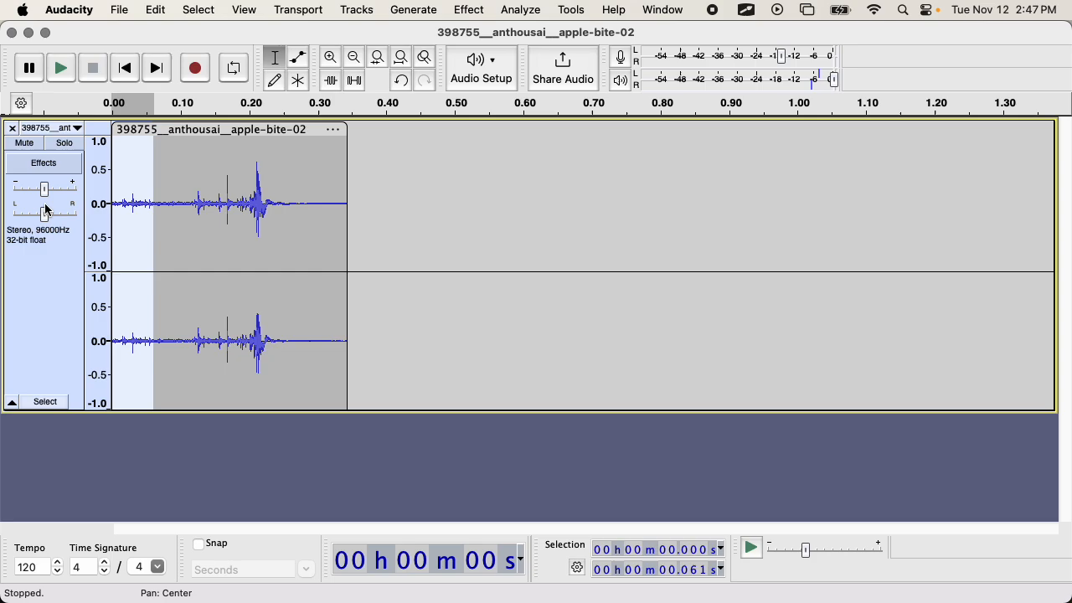
click(443, 10)
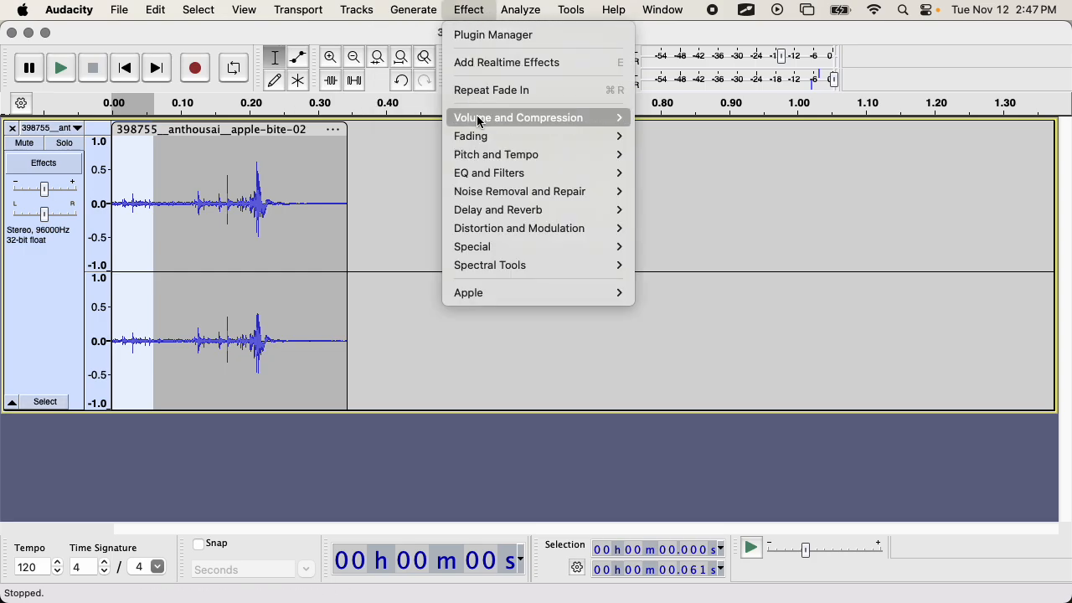
mouse_move(594, 147)
click(651, 192)
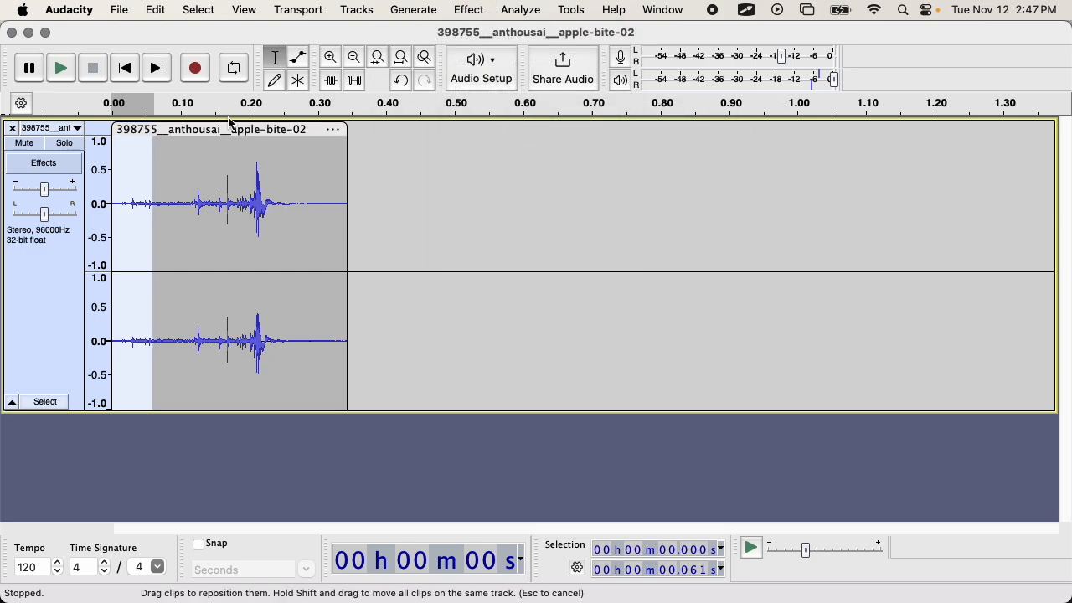
Play the newly faded opening, clear the selection, and play the shortened clip from its beginning
click(61, 70)
click(167, 198)
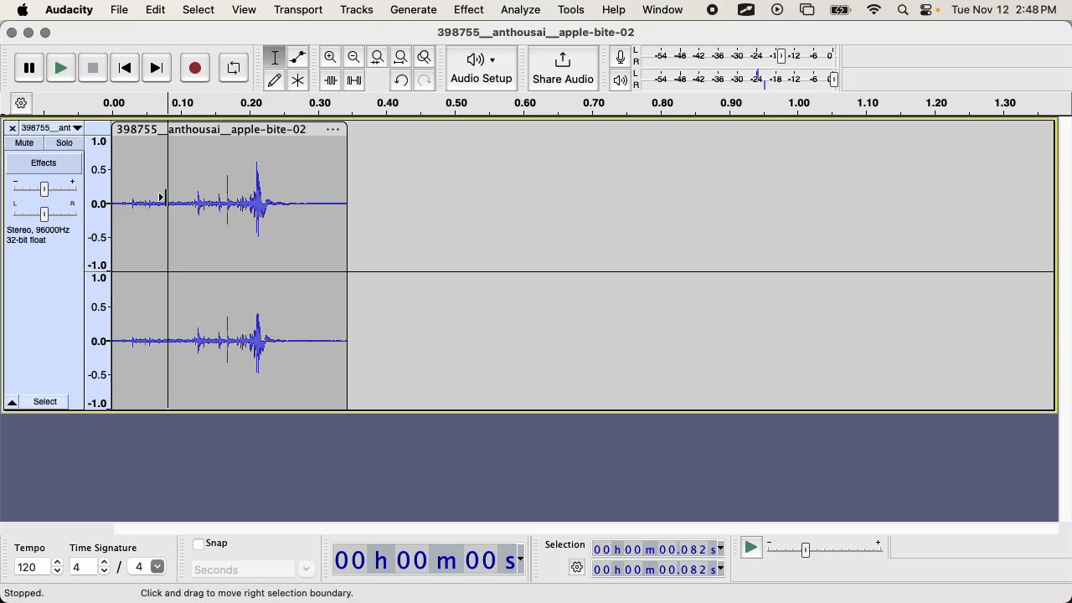
click(124, 70)
click(60, 72)
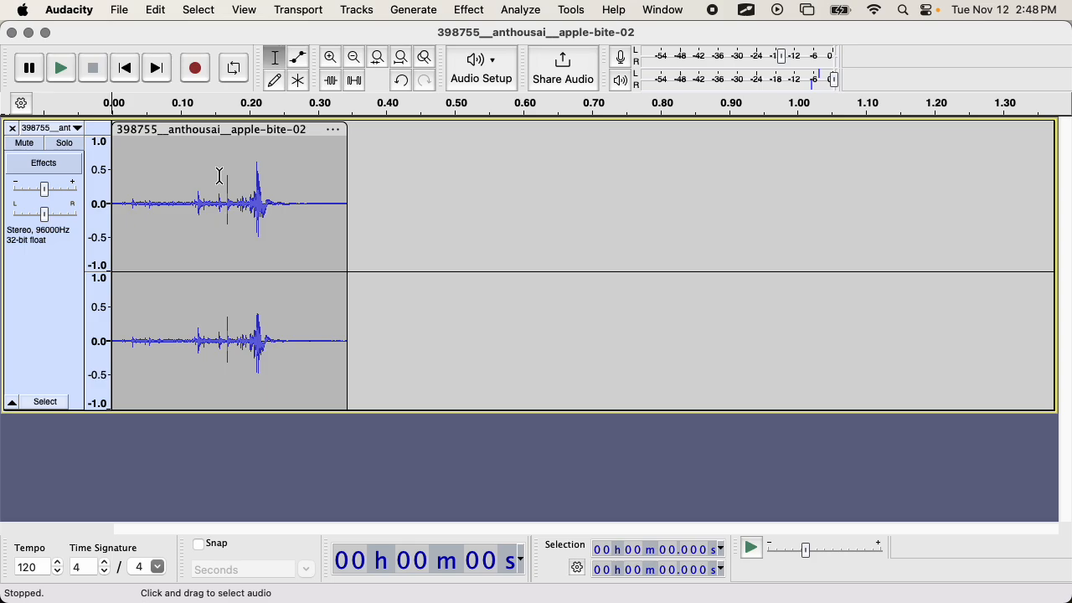
Normalize the whole clip to a peak amplitude of -1.0 dB with DC offset removal, and play it
double_click(220, 222)
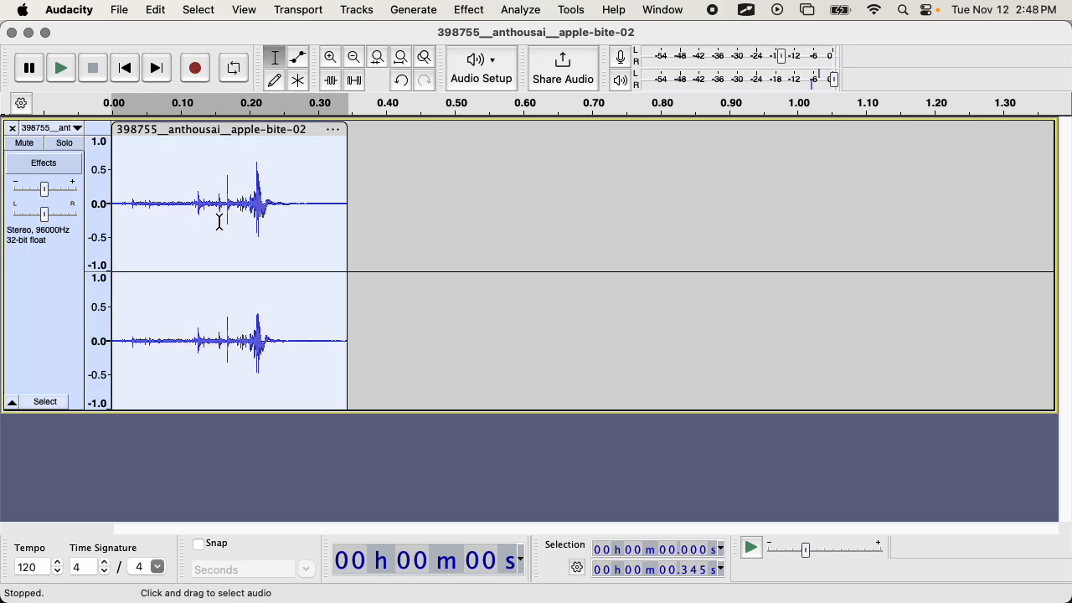
click(463, 9)
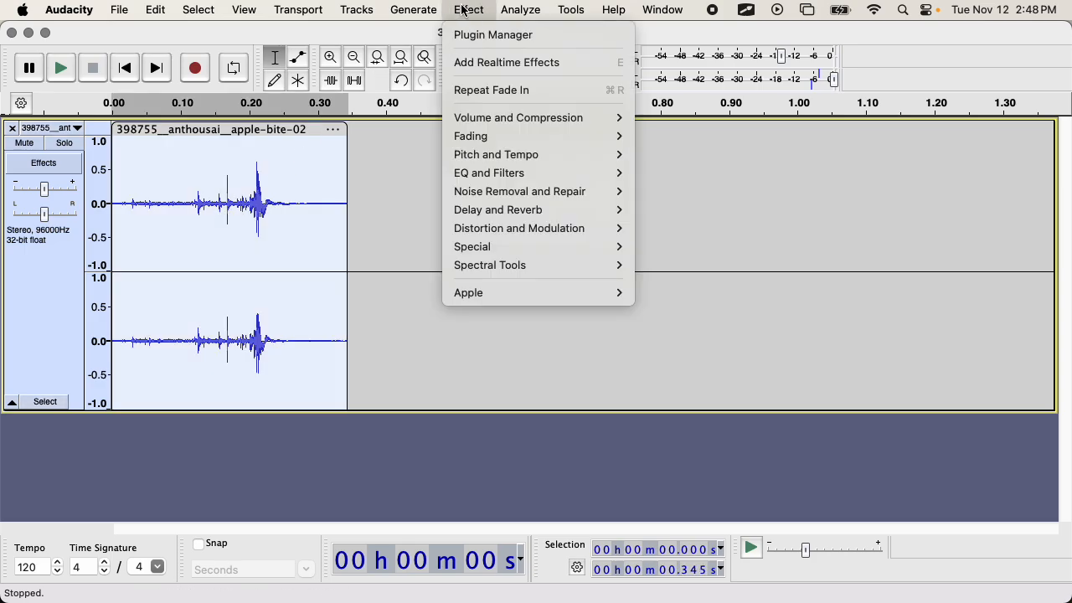
mouse_move(536, 135)
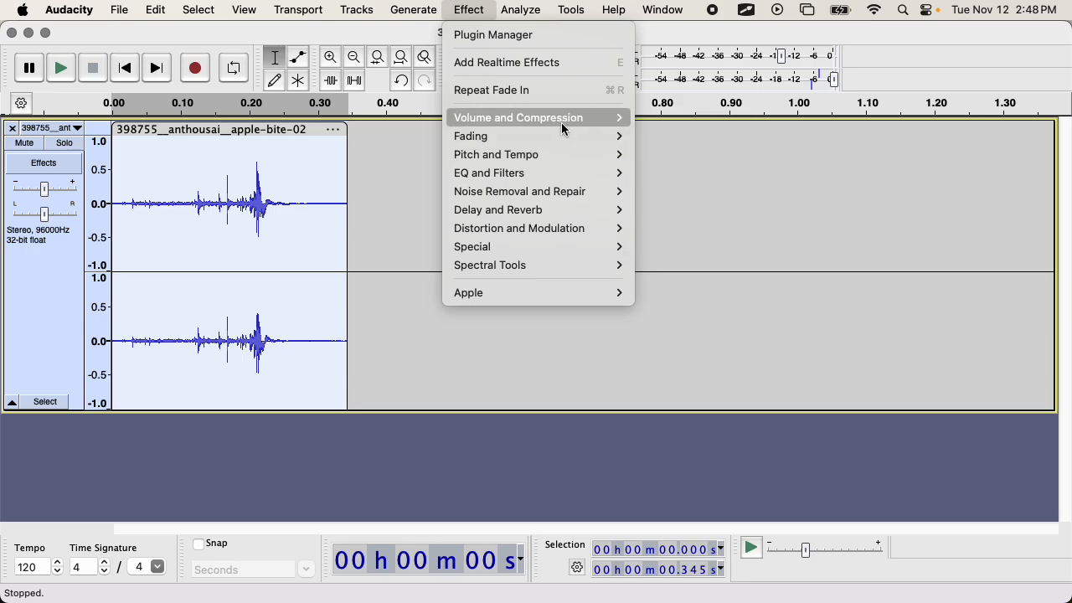
mouse_move(562, 123)
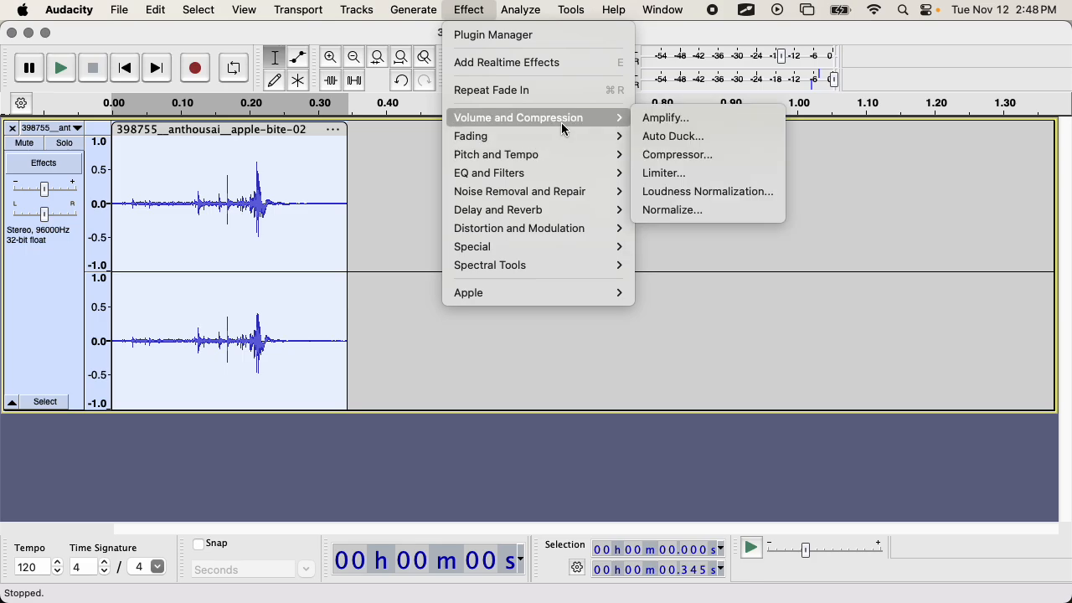
click(704, 215)
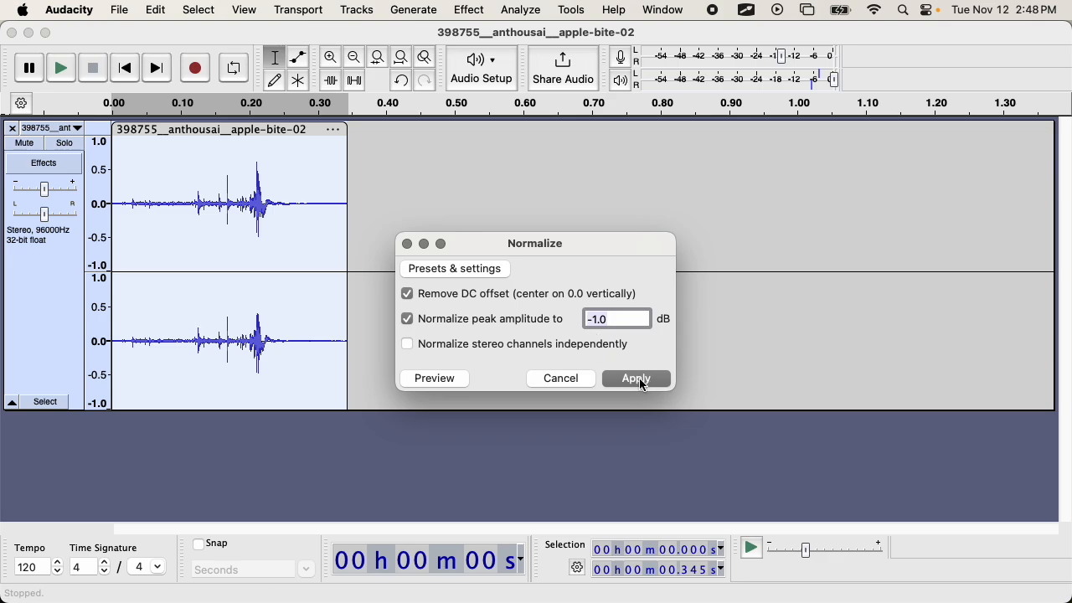
click(636, 379)
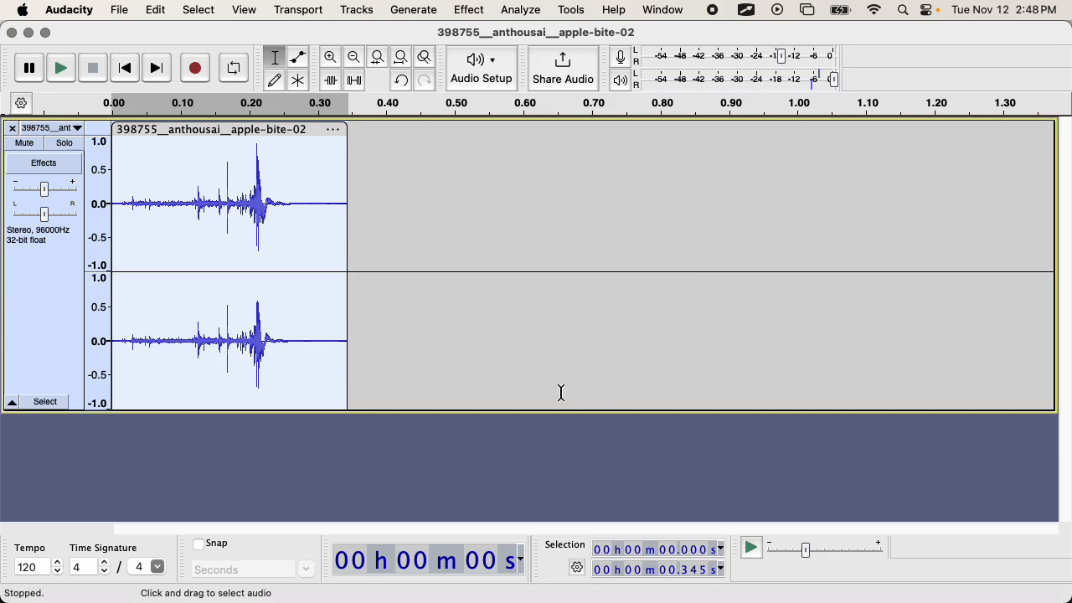
click(67, 78)
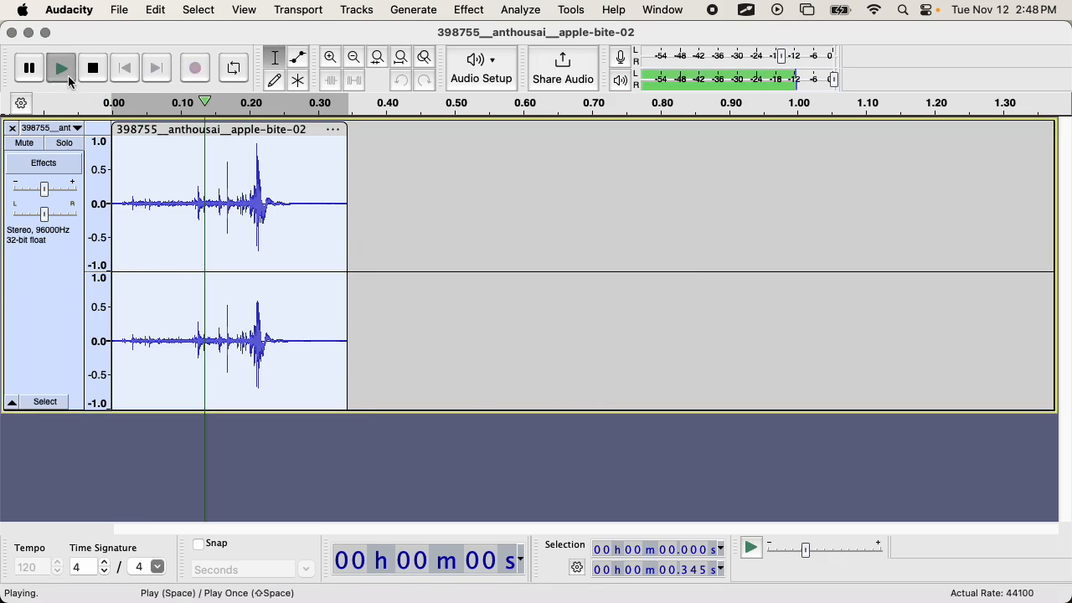
Start an audio export to the computer and set its format to WAV (Microsoft)
click(124, 11)
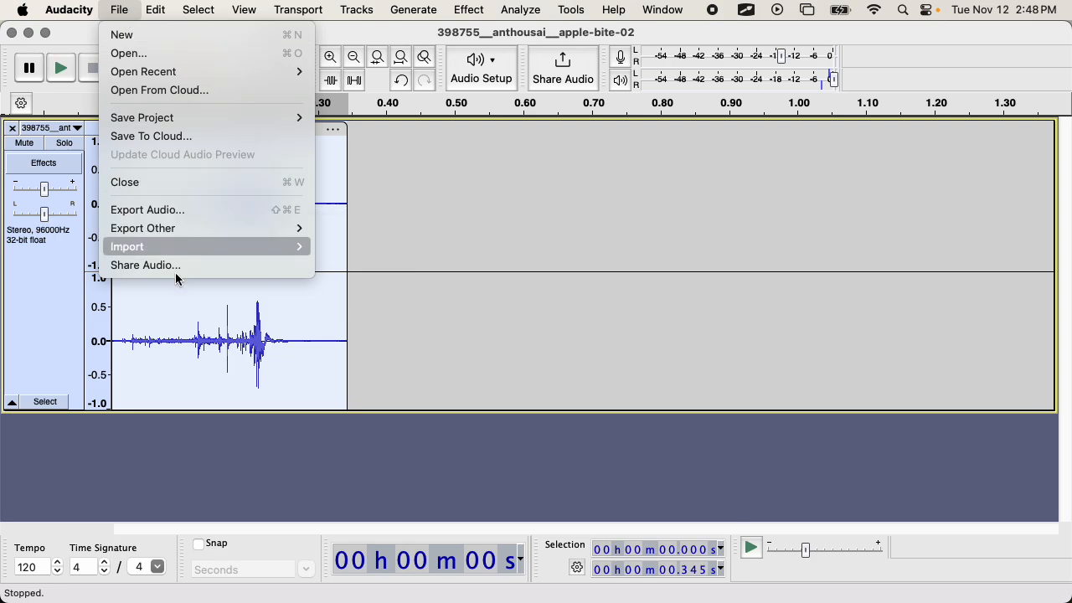
click(166, 210)
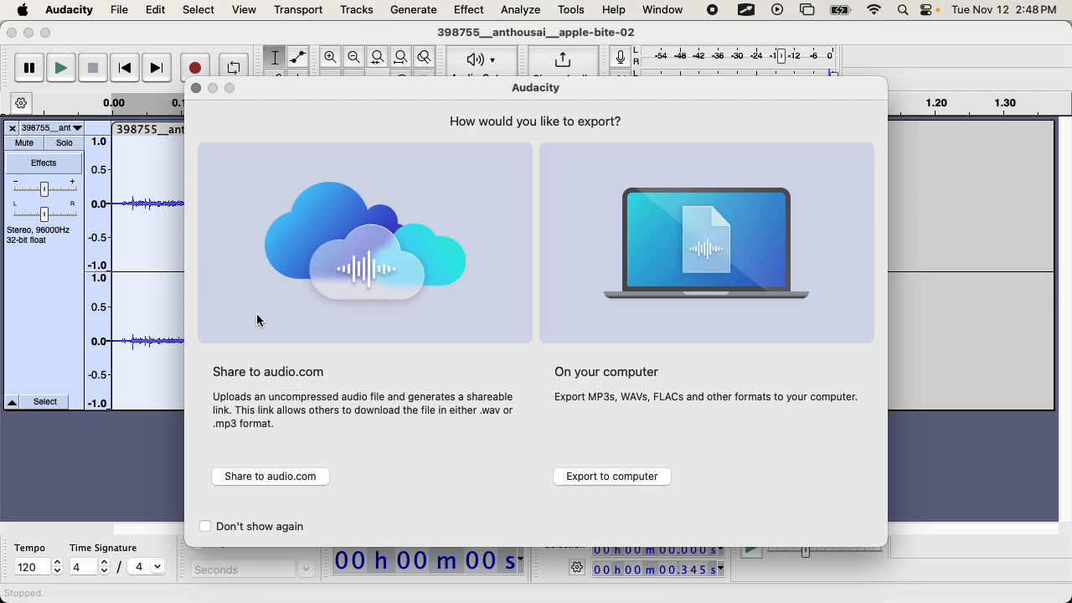
click(585, 474)
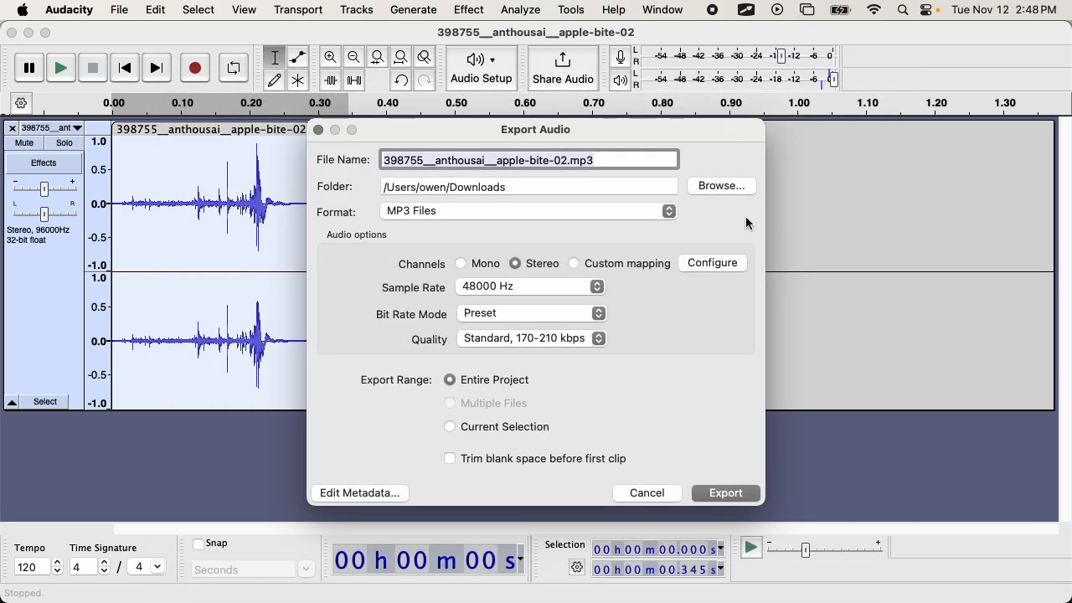
click(586, 214)
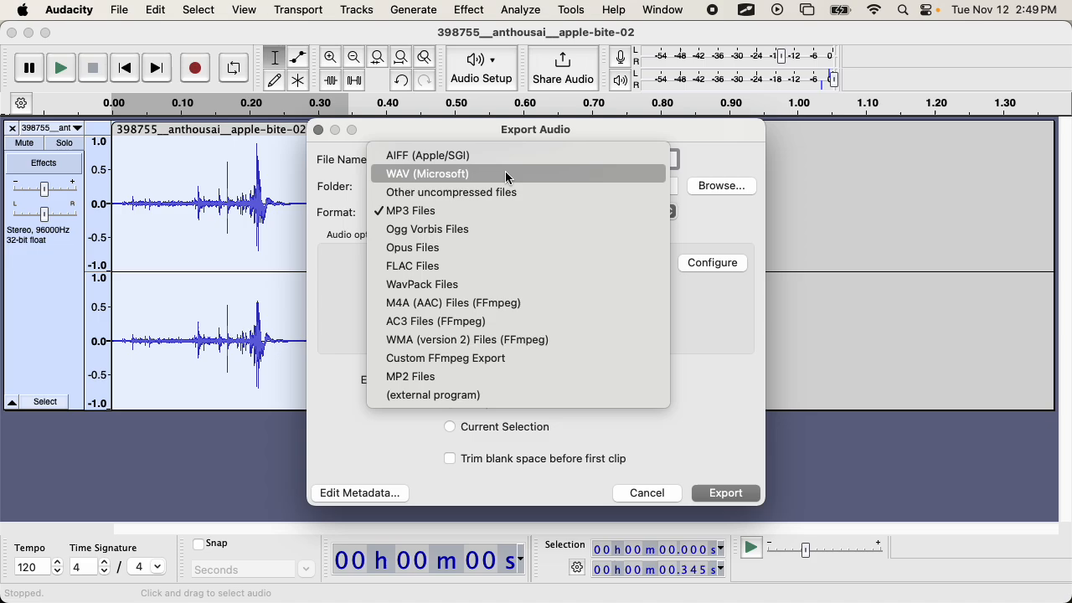
click(541, 174)
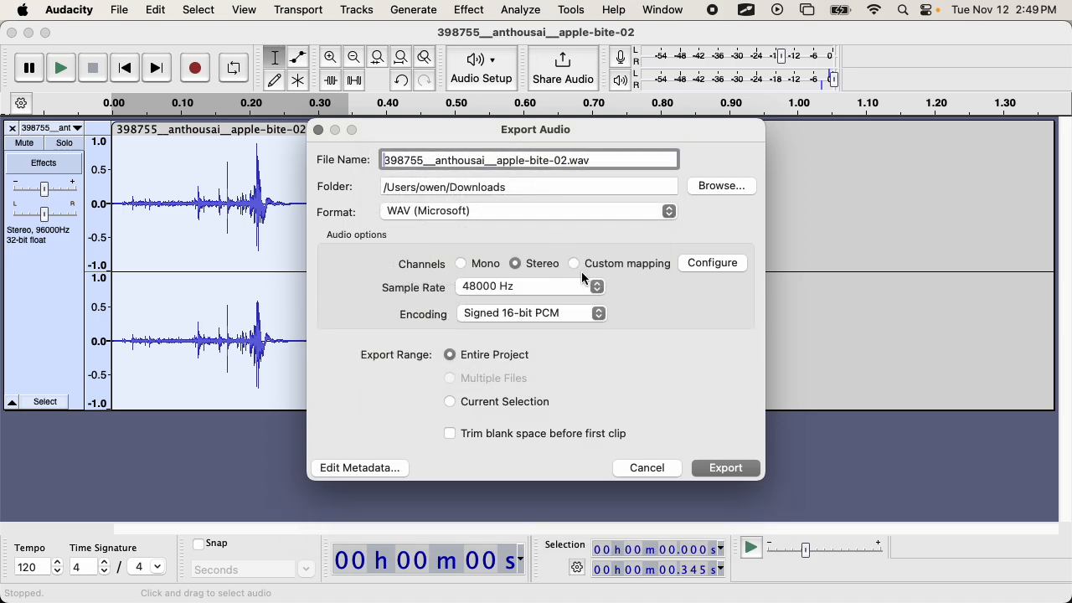
Export the entire project as apple.wav in the Downloads folder without replacing the original file, and select the exported file in Finder
click(719, 471)
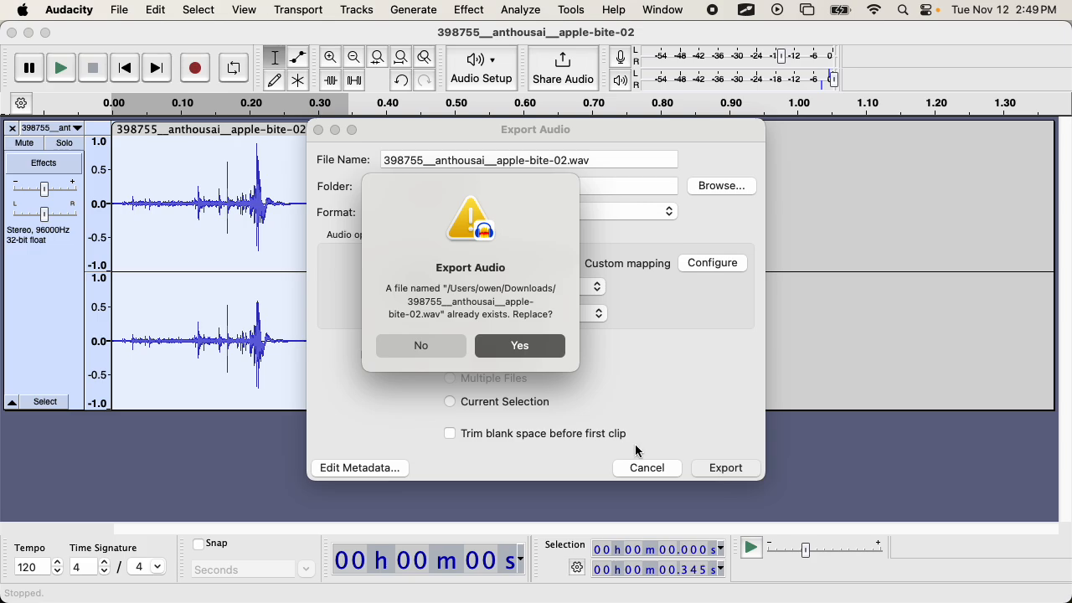
click(410, 345)
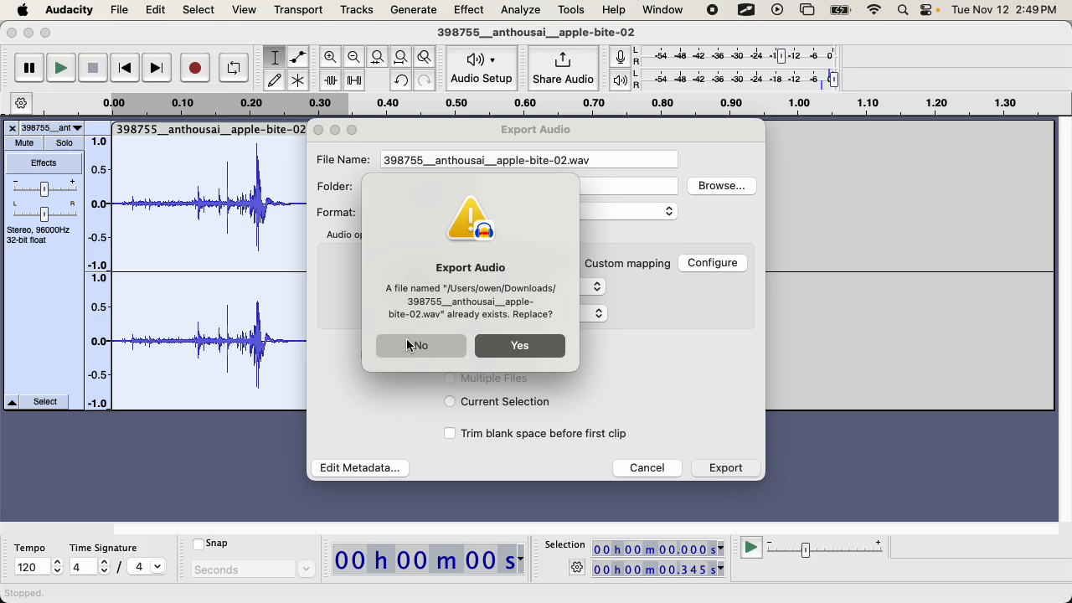
drag(570, 160, 307, 163)
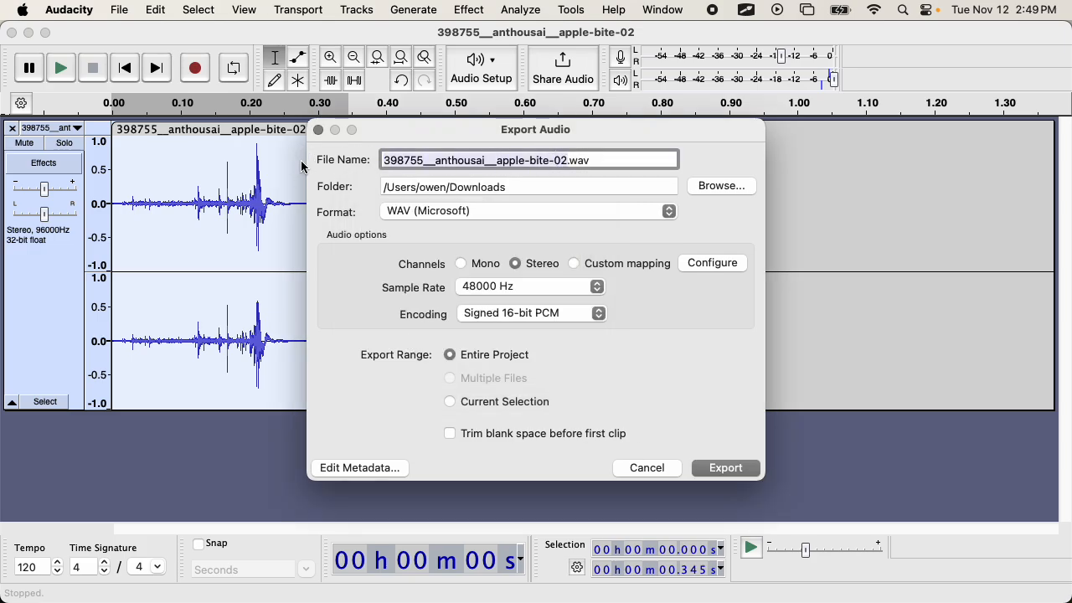
text(apple)
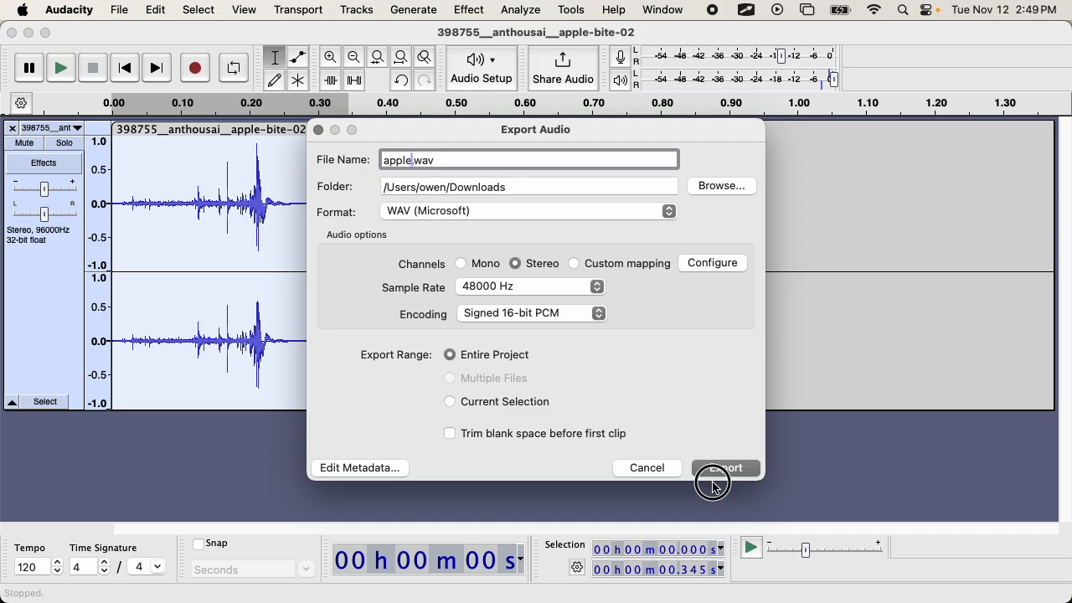
click(733, 466)
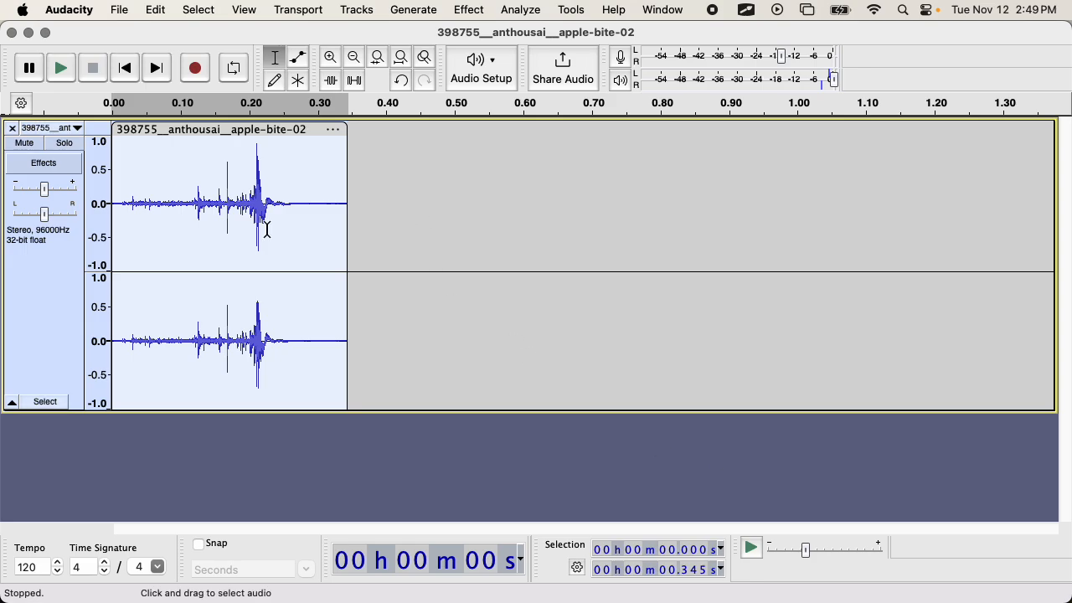
key(super+Tab)
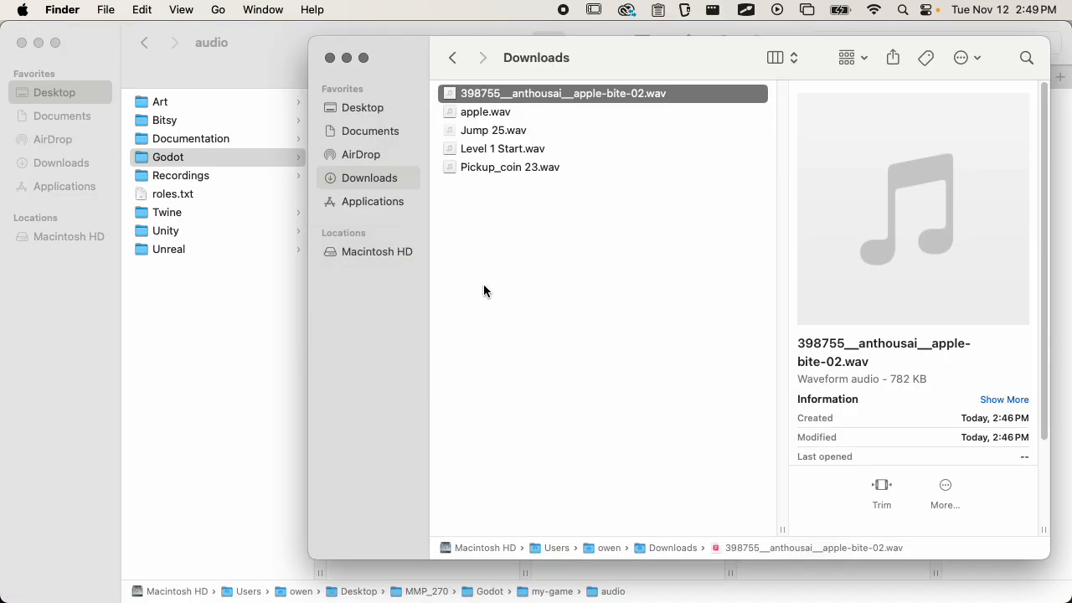
click(513, 115)
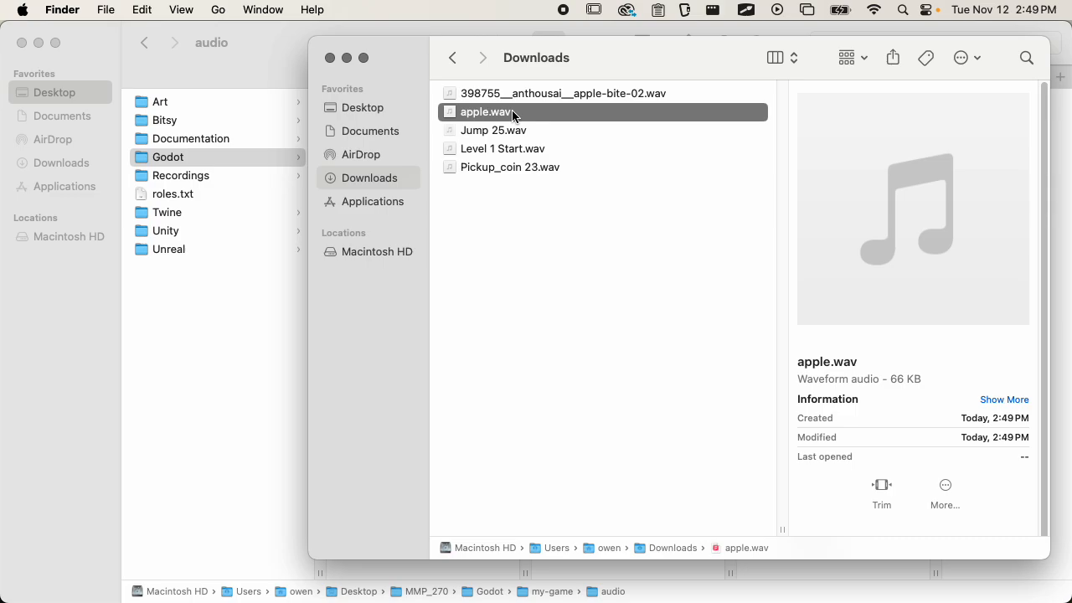
Switch to Chrome, search for freemusicarchive in a new tab, and open the Free Music Archive site
key(super+Tab)
key(super+Tab)
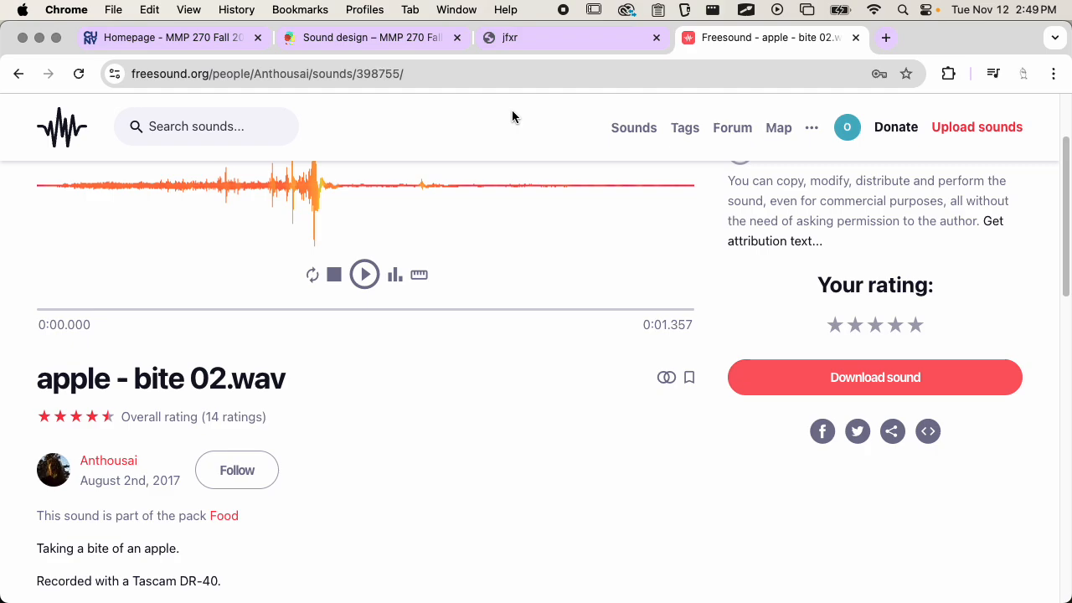
key(super+t)
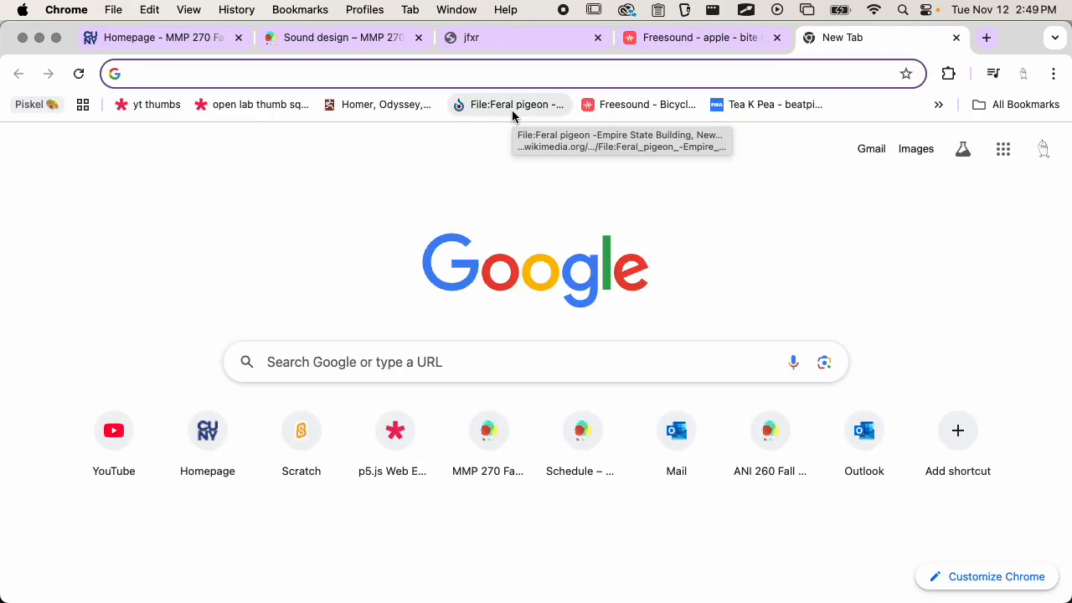
text(free)
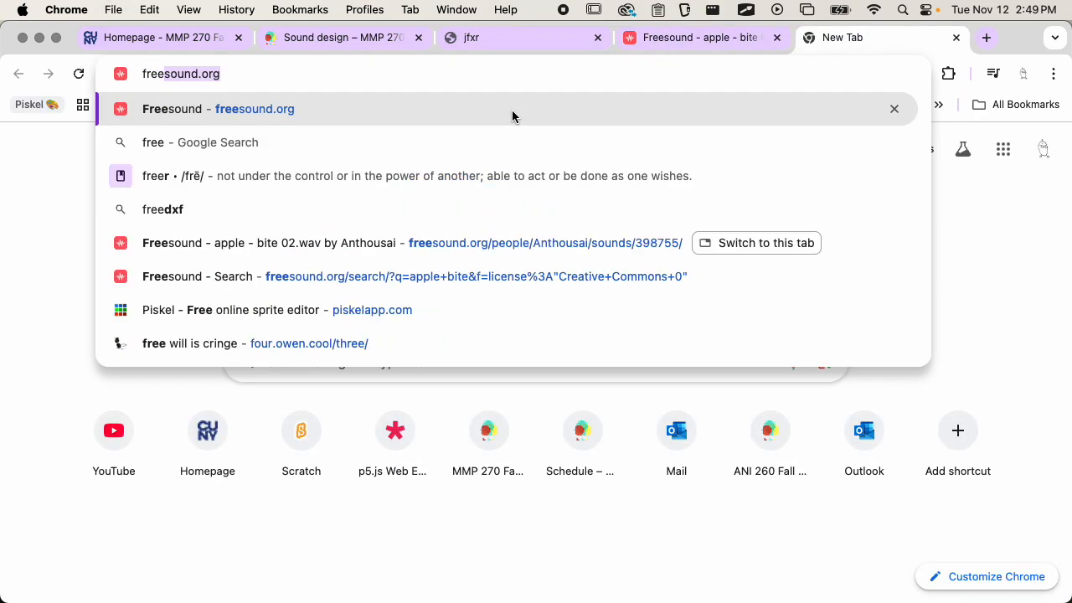
text(musicarch)
key(BackSpace)
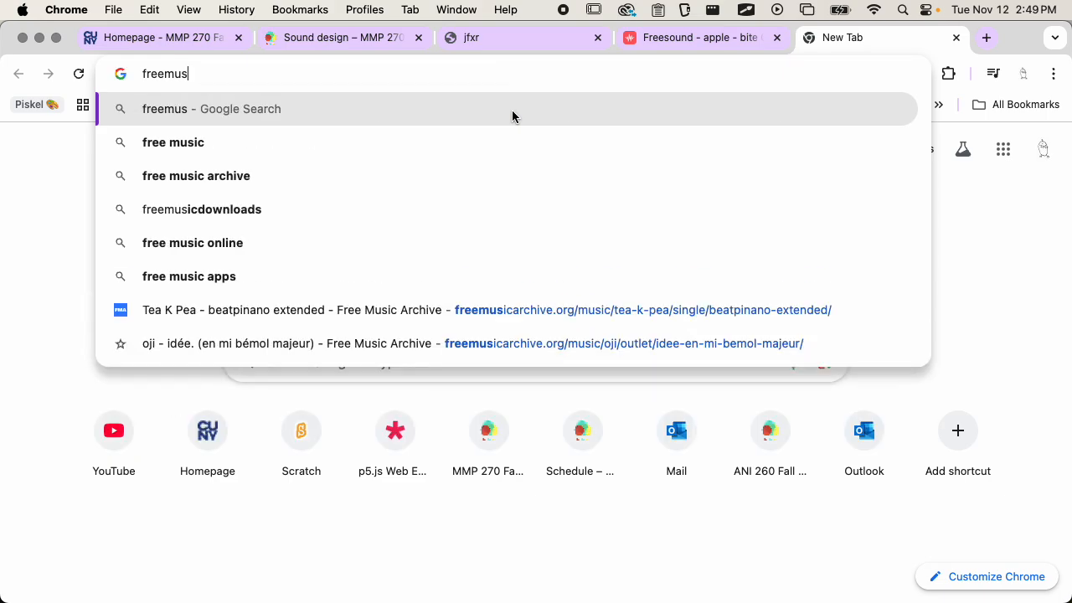
text(icarchive)
key(BackSpace)
key(Return)
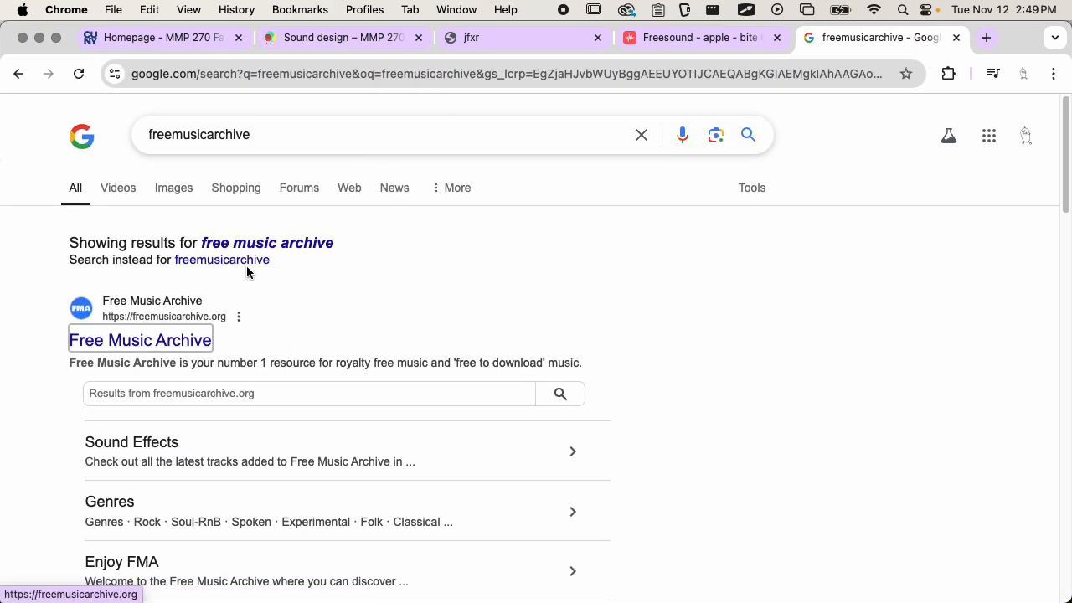
click(165, 350)
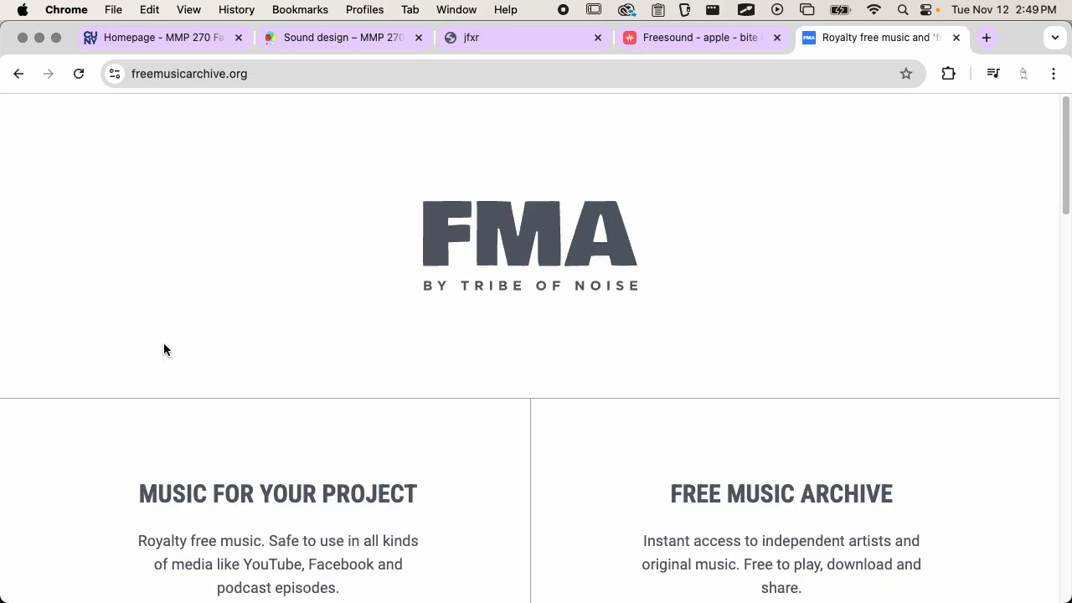
Try to open the Free Music Archive listening section through Enjoy FMA
scroll(525, 320, down, 5)
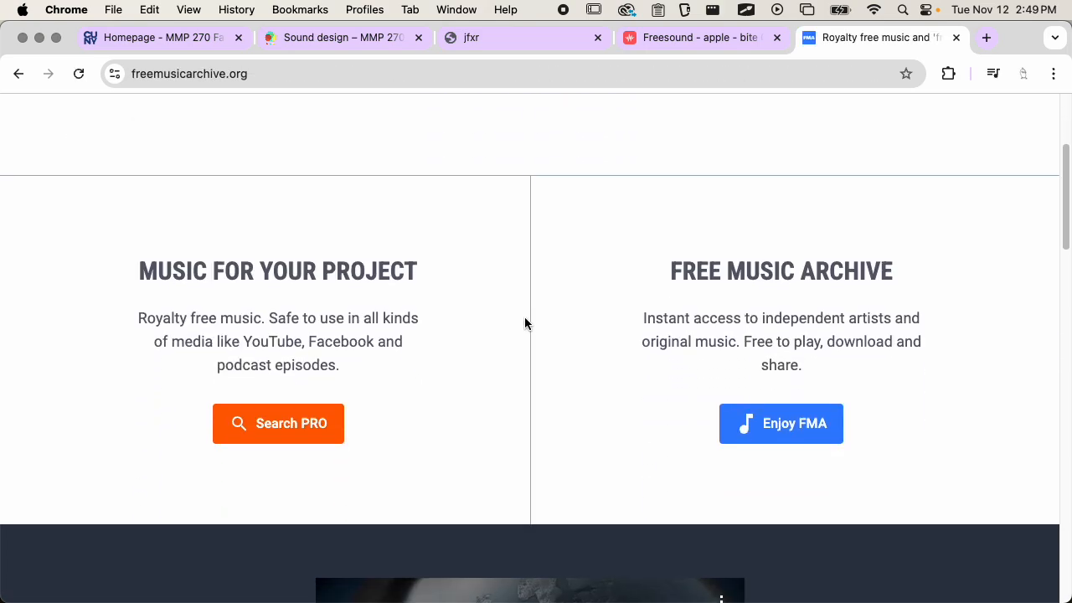
scroll(524, 322, down, 1)
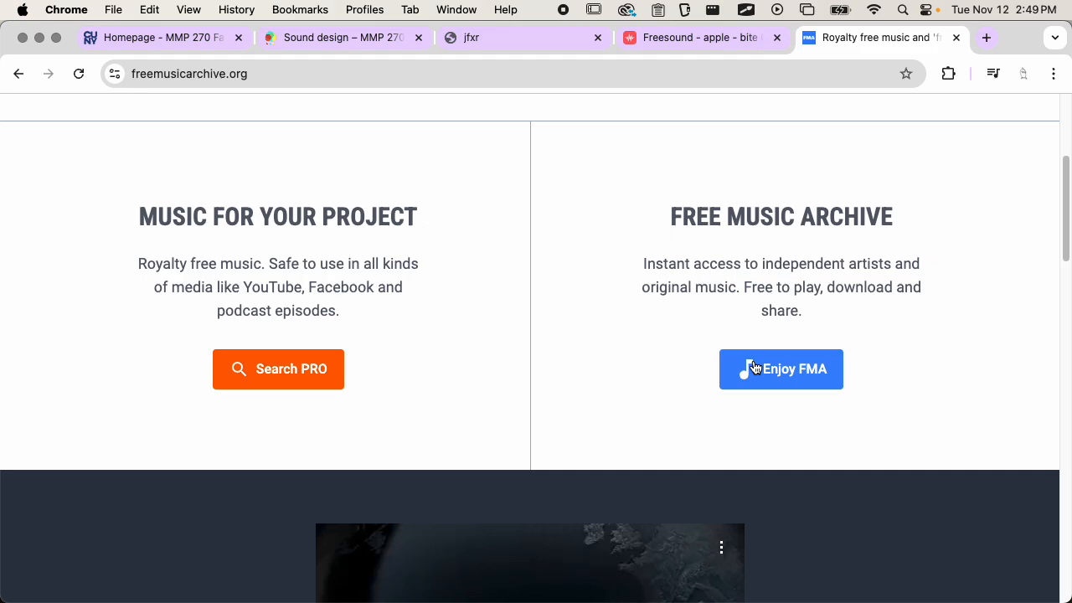
click(793, 365)
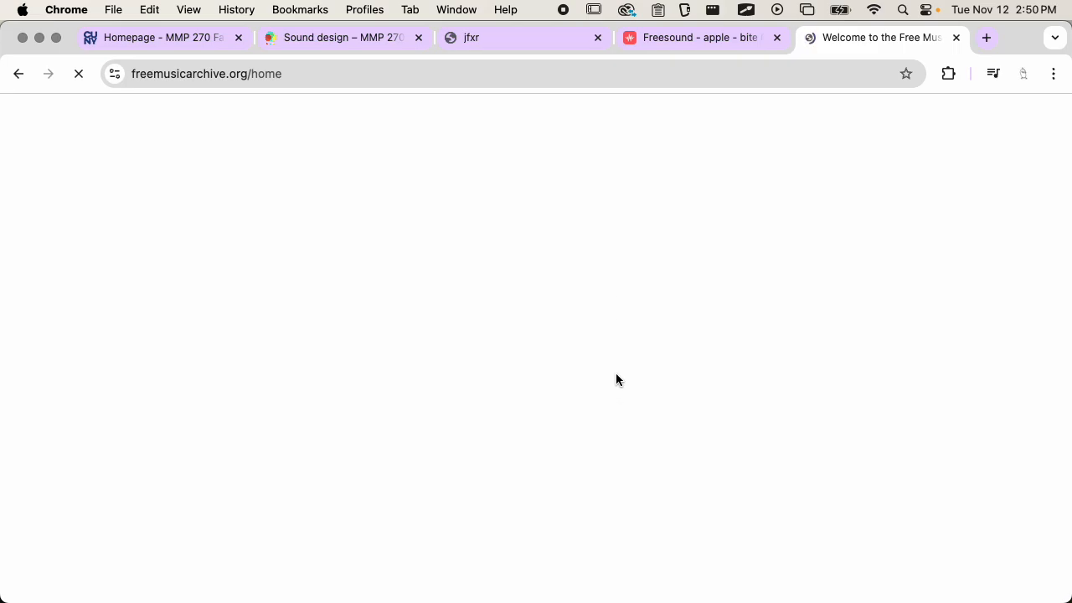
click(359, 84)
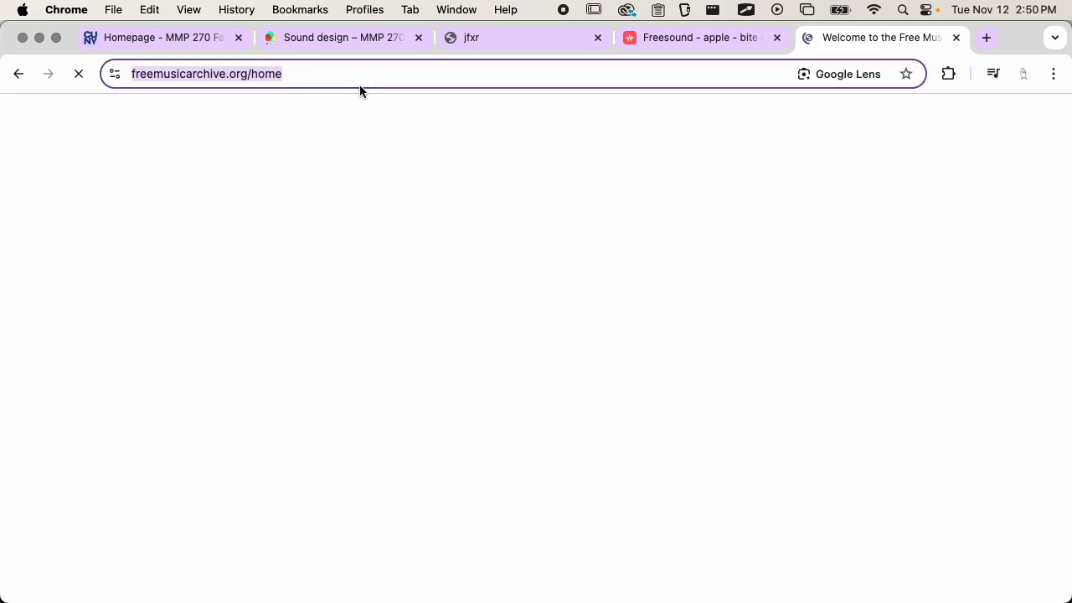
click(404, 100)
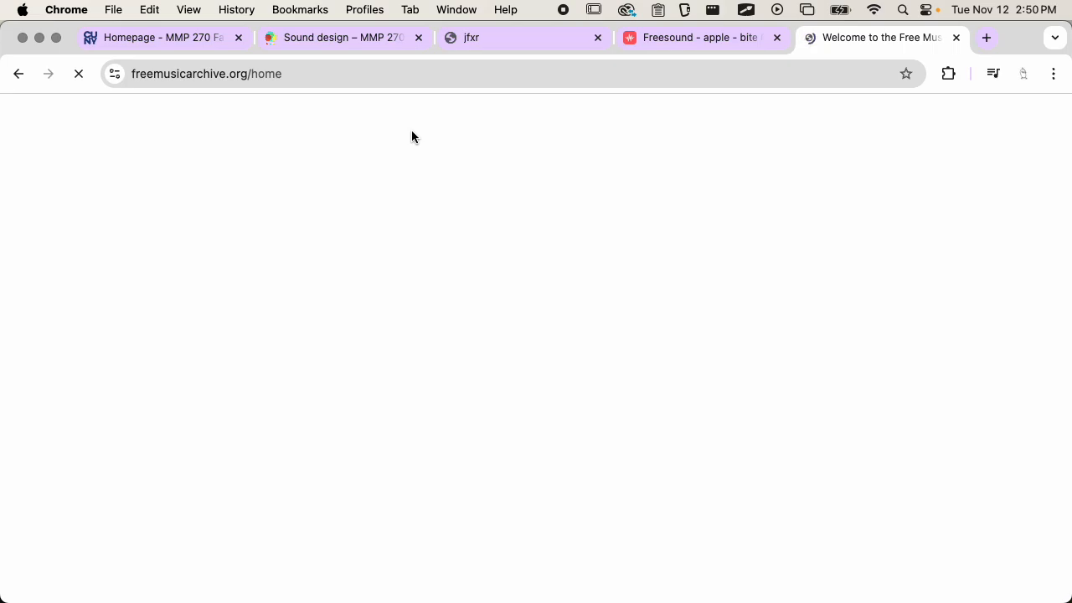
Search for opengameart in a new tab, open OpenGameArt.org, and browse its Music category
key(super+t)
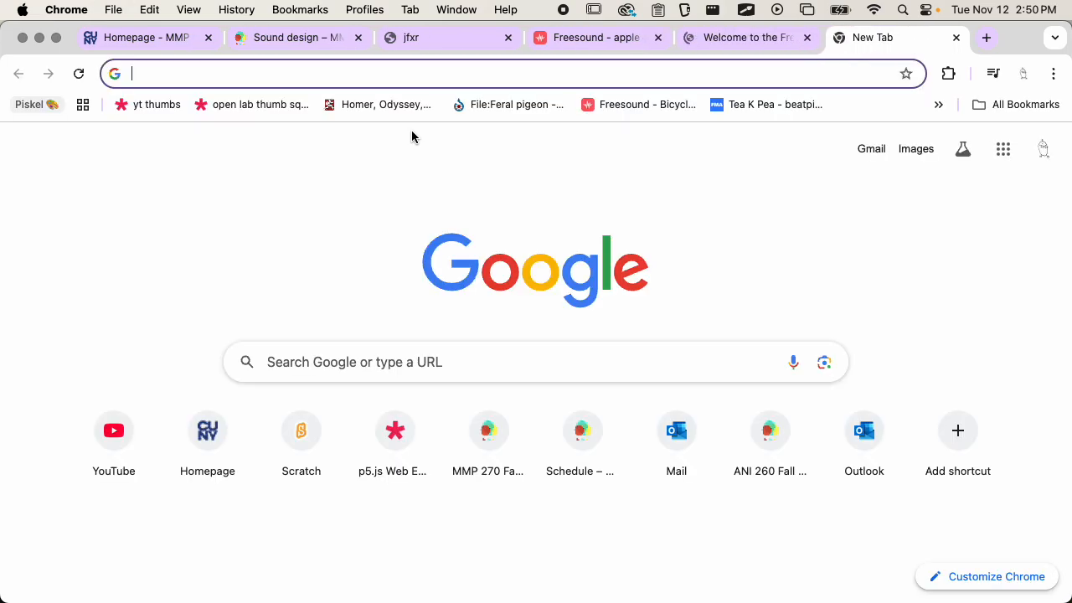
text(opengamea)
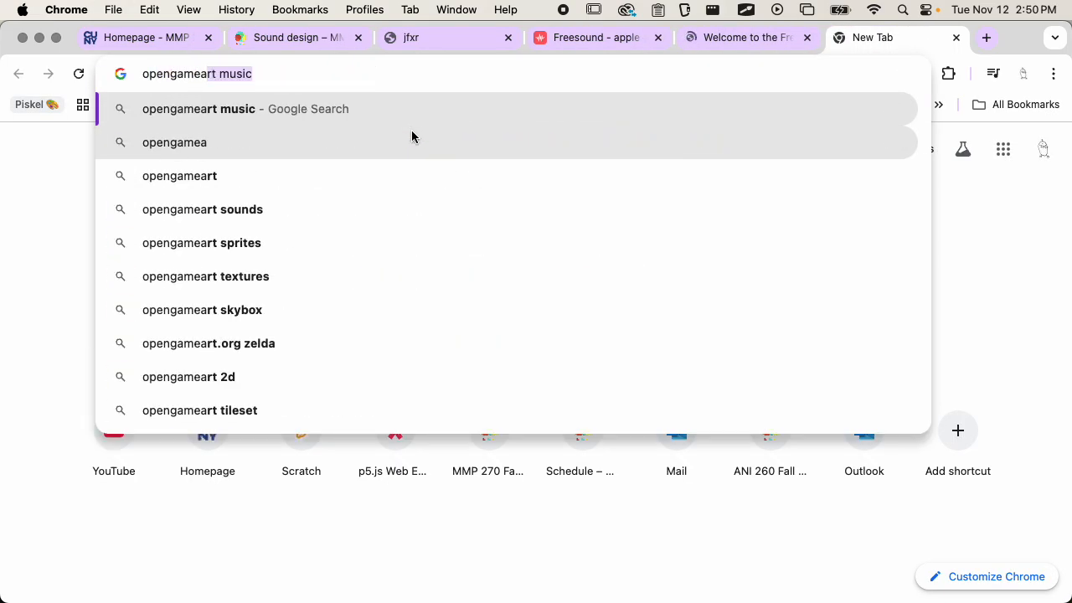
text(rt)
key(Return)
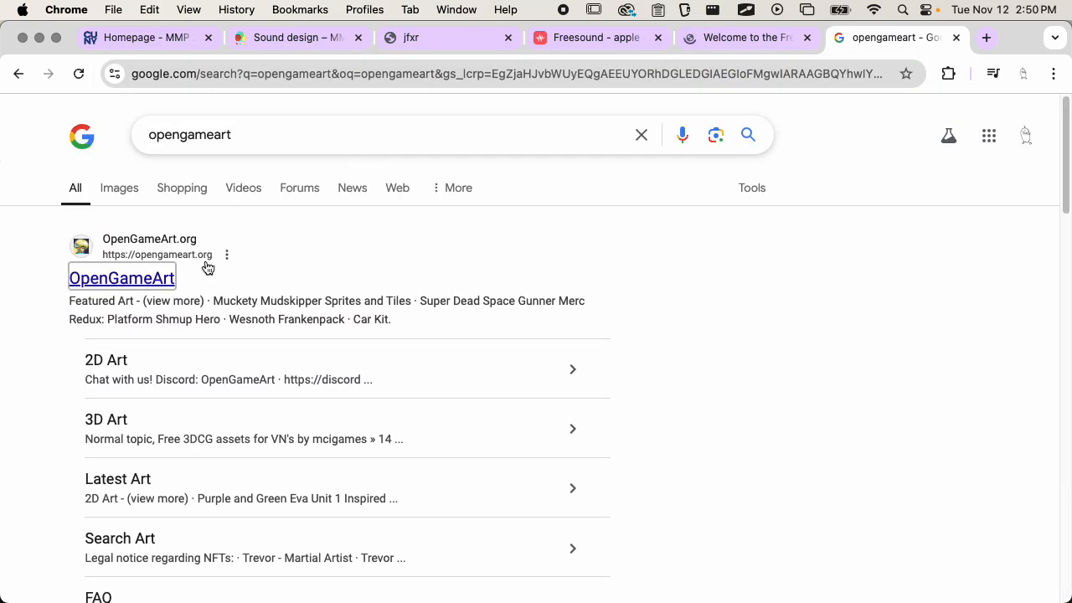
click(160, 277)
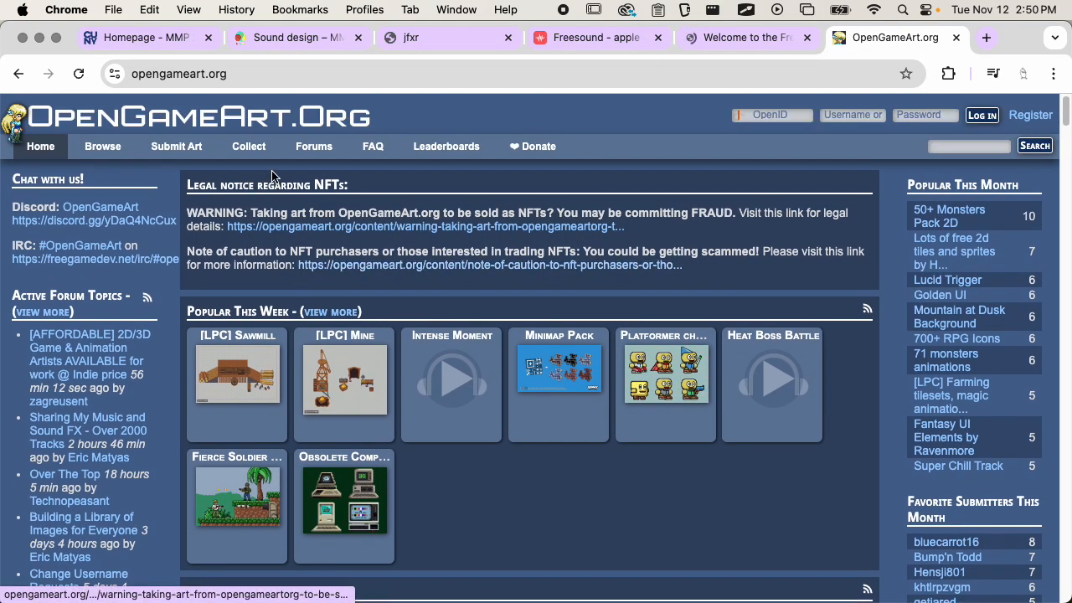
mouse_move(102, 147)
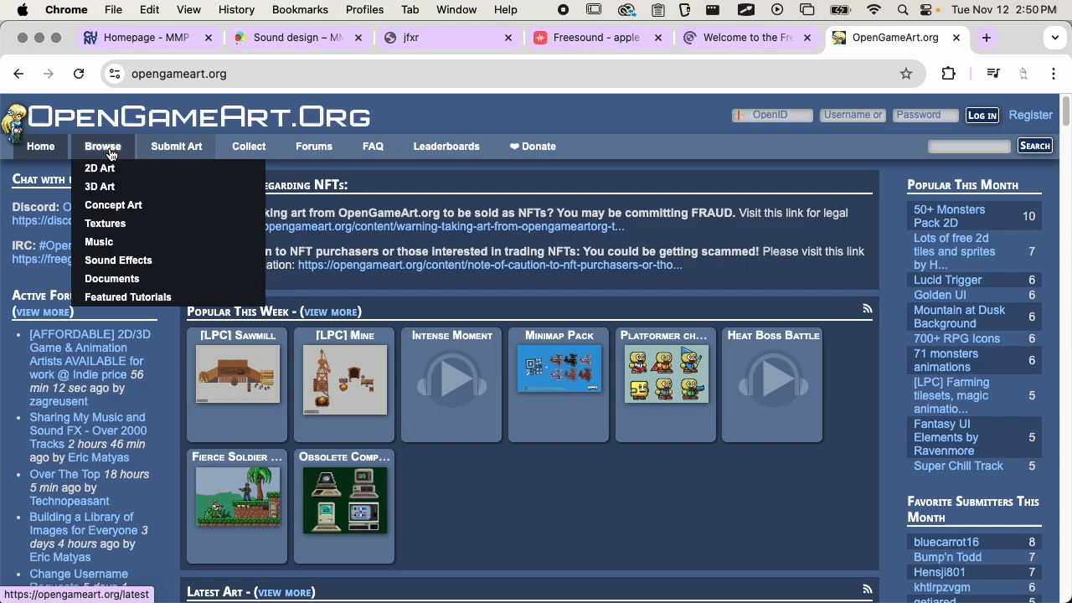
click(123, 247)
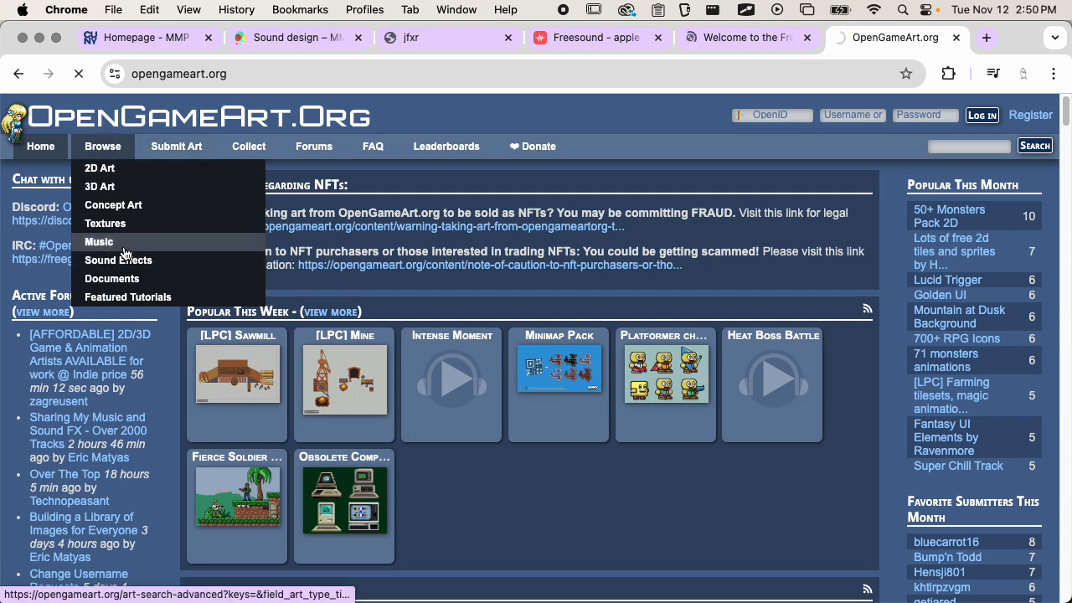
Examine the OpenGameArt music results along with the tag, license and sort options of the advanced search
scroll(254, 270, down, 2)
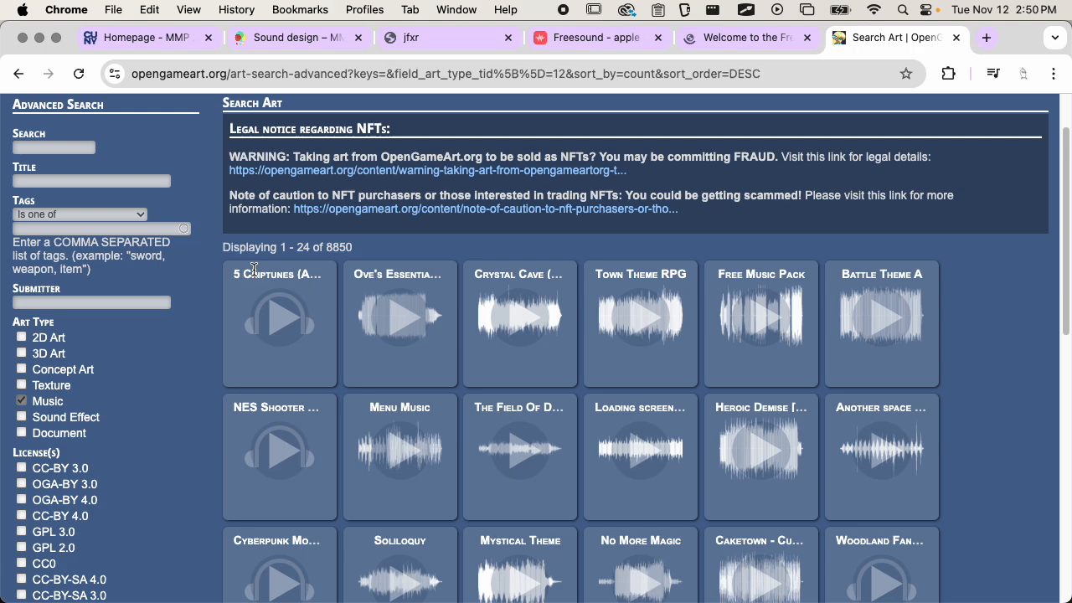
scroll(254, 269, down, 3)
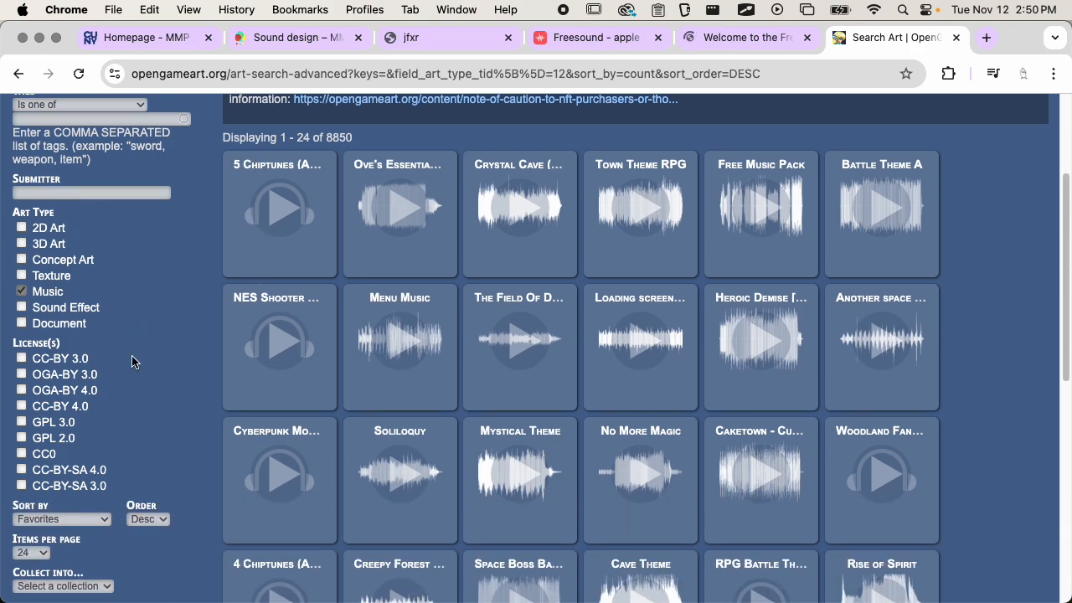
scroll(137, 391, down, 1)
scroll(137, 390, up, 4)
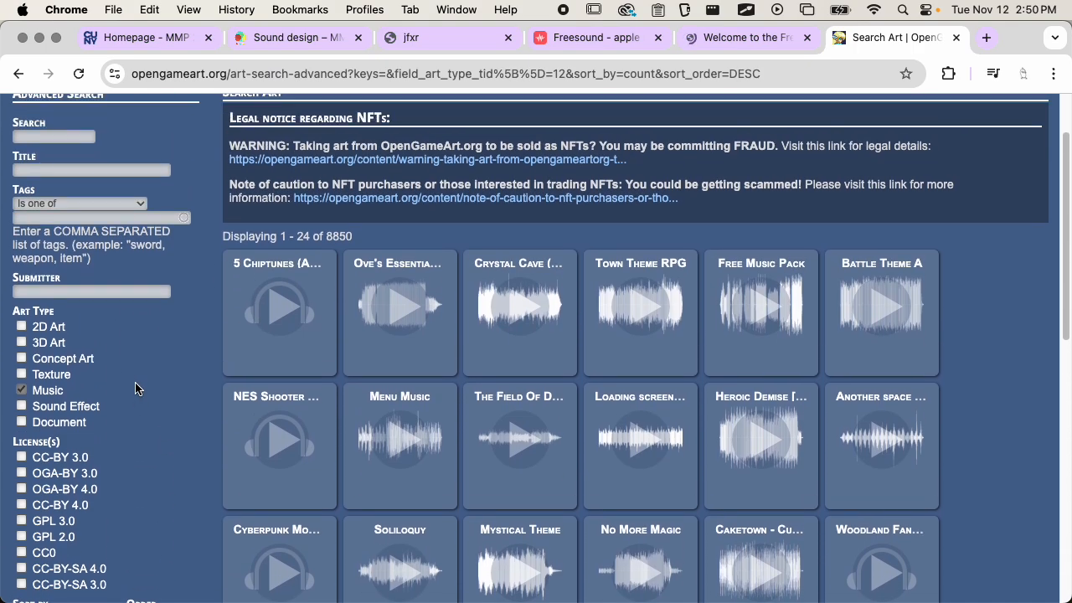
scroll(186, 352, up, 2)
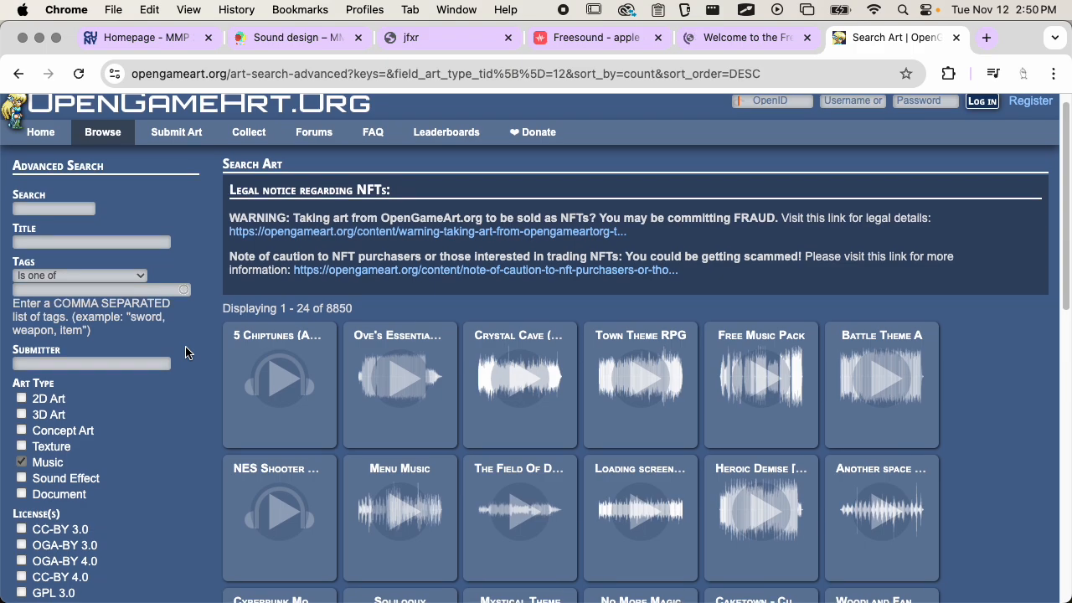
click(80, 275)
click(80, 276)
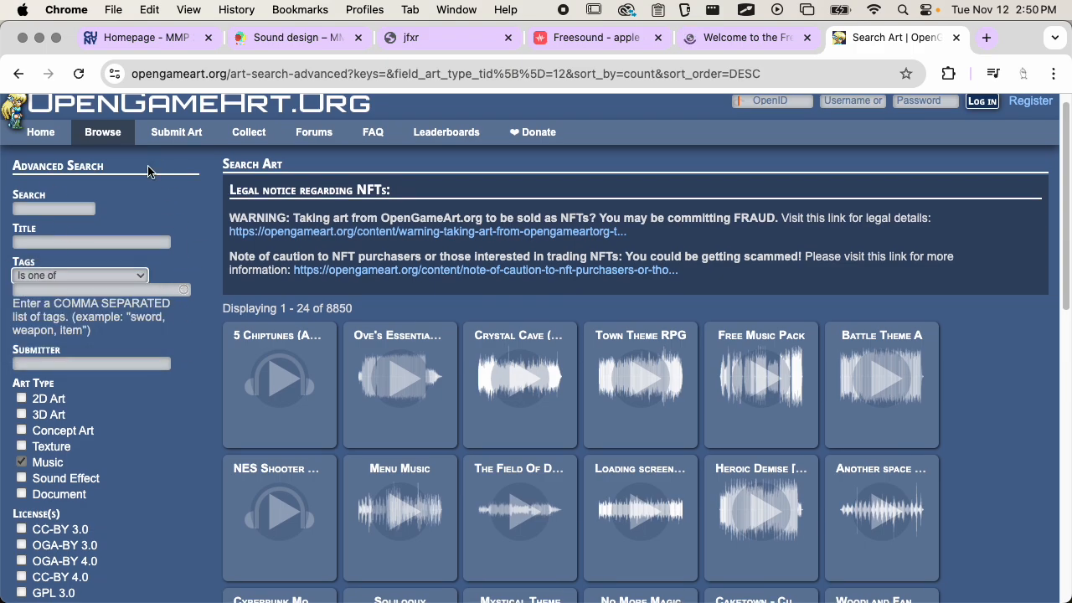
scroll(143, 348, down, 5)
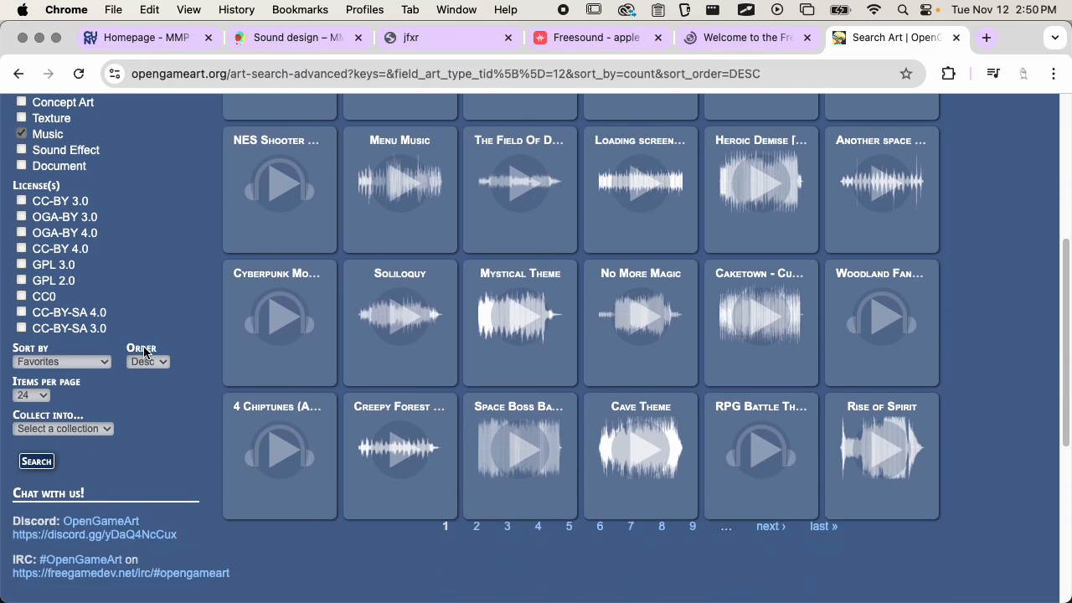
click(81, 361)
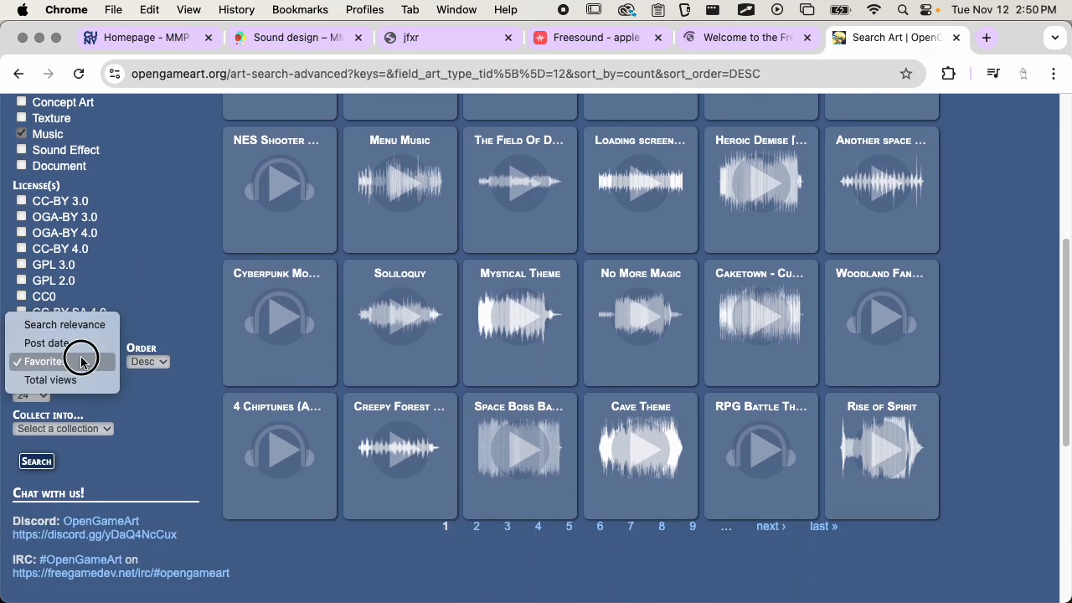
click(187, 263)
scroll(186, 263, down, 5)
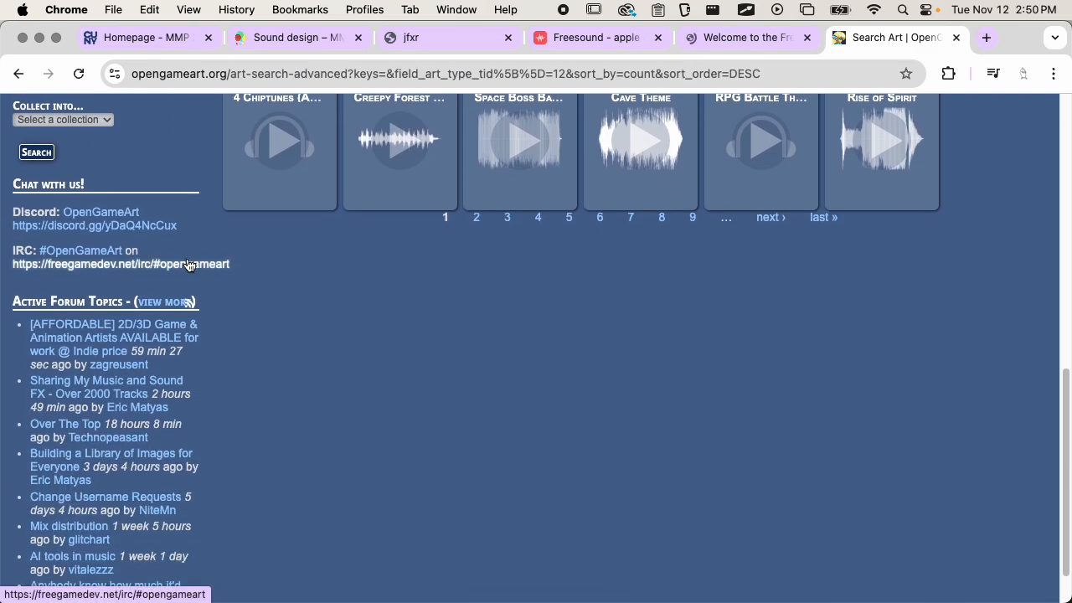
scroll(188, 261, up, 10)
scroll(394, 359, down, 3)
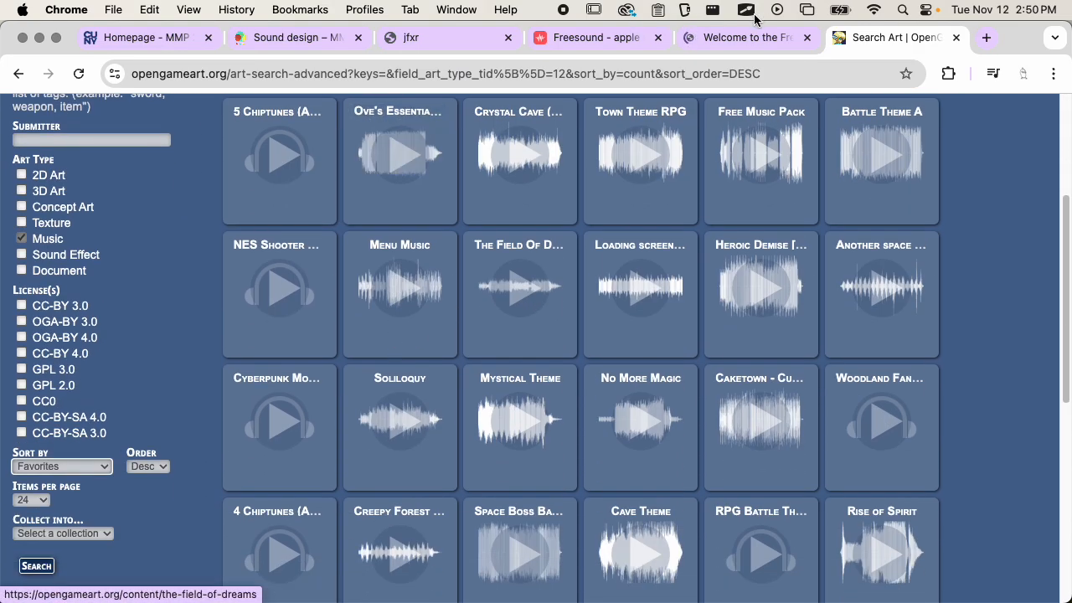
Return to the Free Music Archive page and load the site's root address by removing home from the URL
click(723, 40)
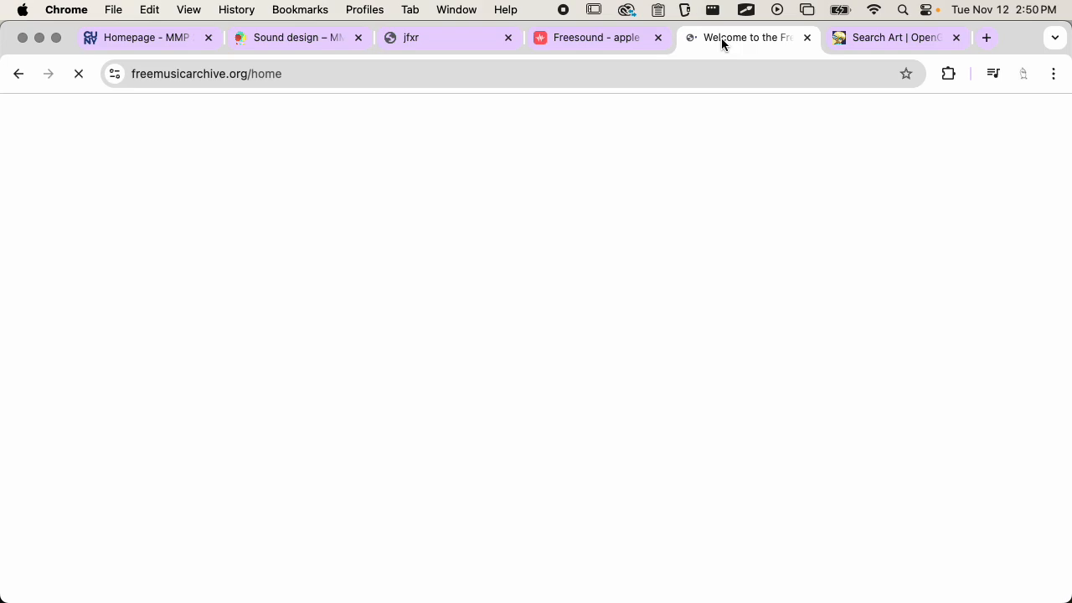
double_click(261, 73)
key(BackSpace)
key(Return)
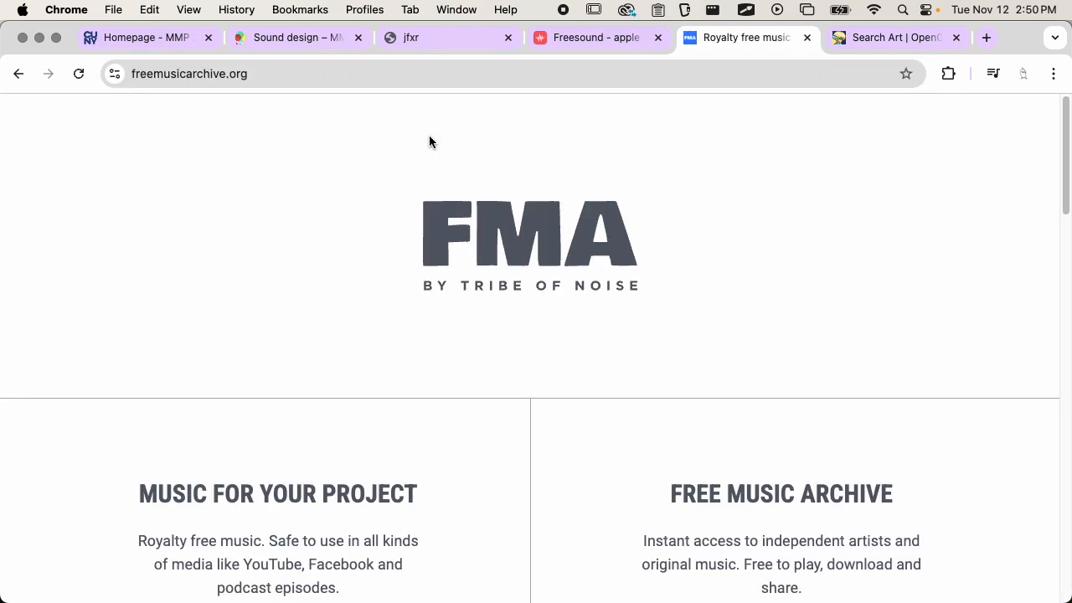
Try to open the Free Music Archive listening section in a new tab, and close that tab
scroll(561, 360, down, 5)
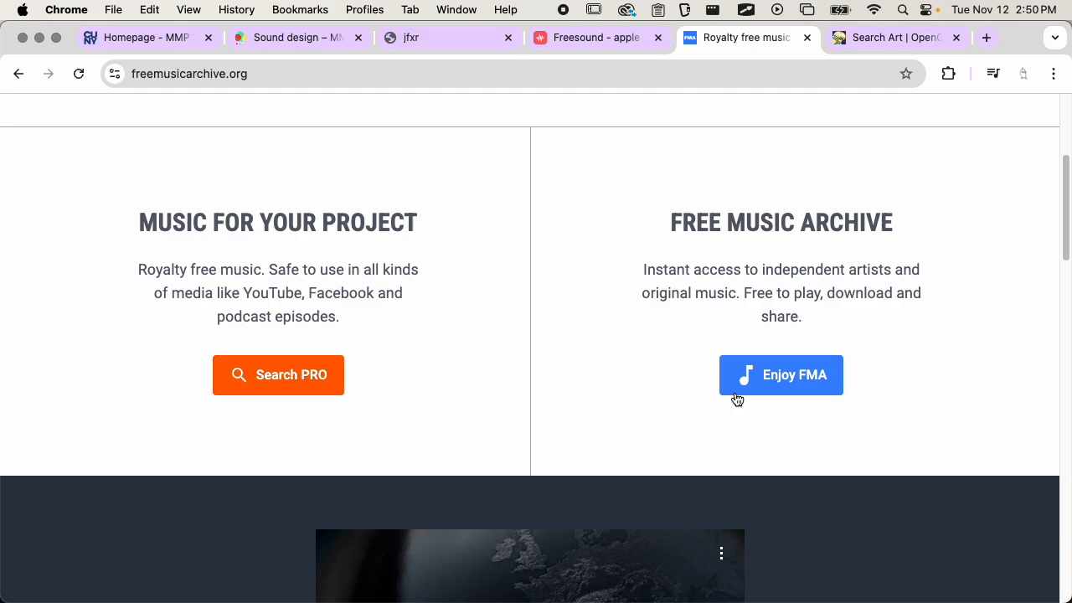
super+click(767, 381)
click(738, 41)
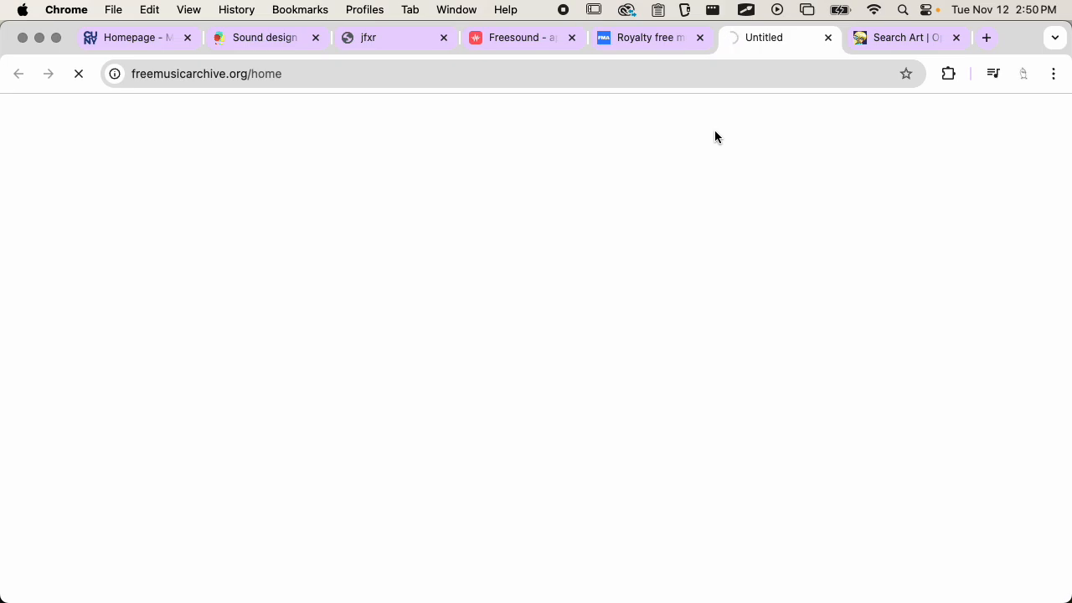
key(super+w)
scroll(729, 252, up, 5)
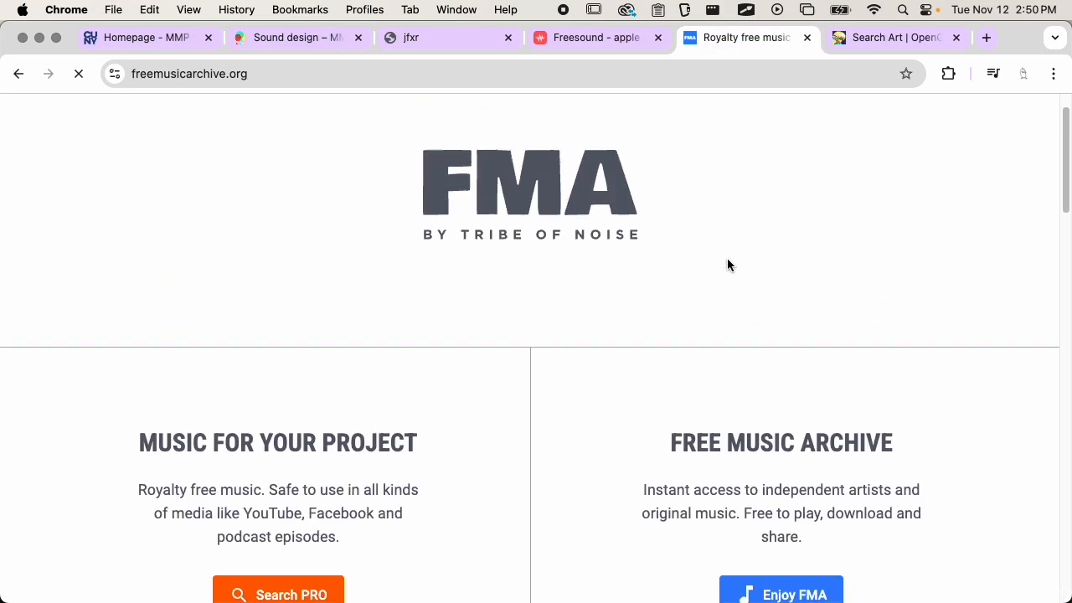
Return to the OpenGameArt music results, preview the Crystal Cave track briefly, and open its page
click(867, 41)
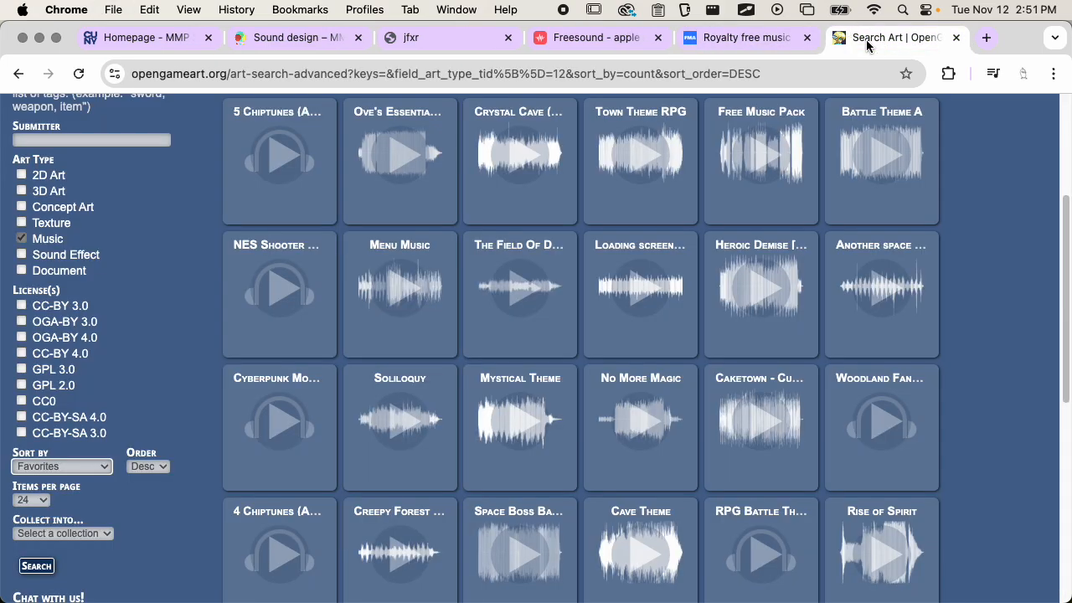
scroll(699, 241, up, 3)
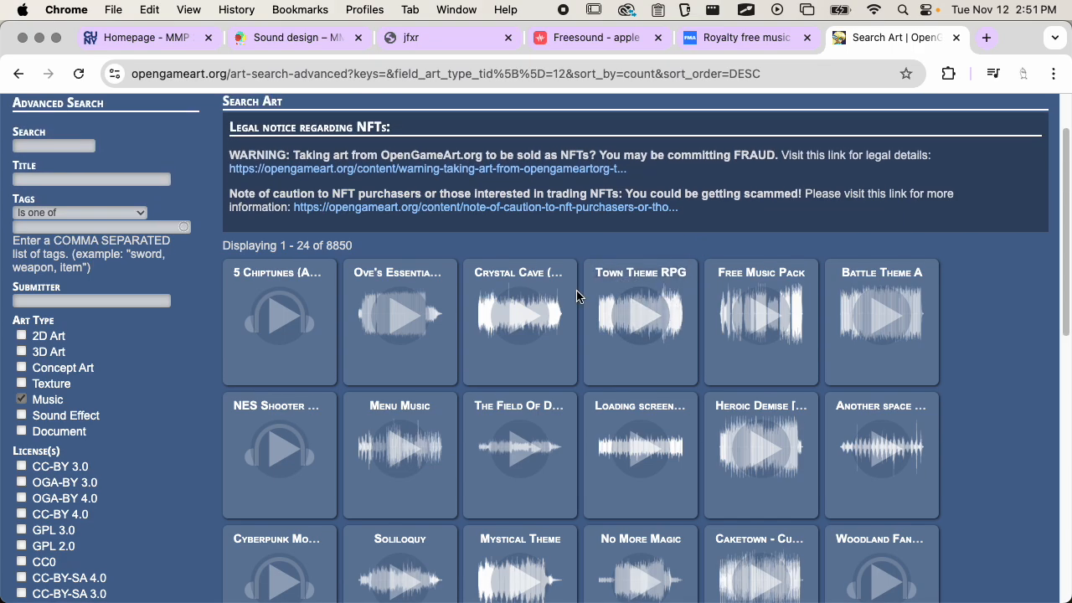
click(521, 327)
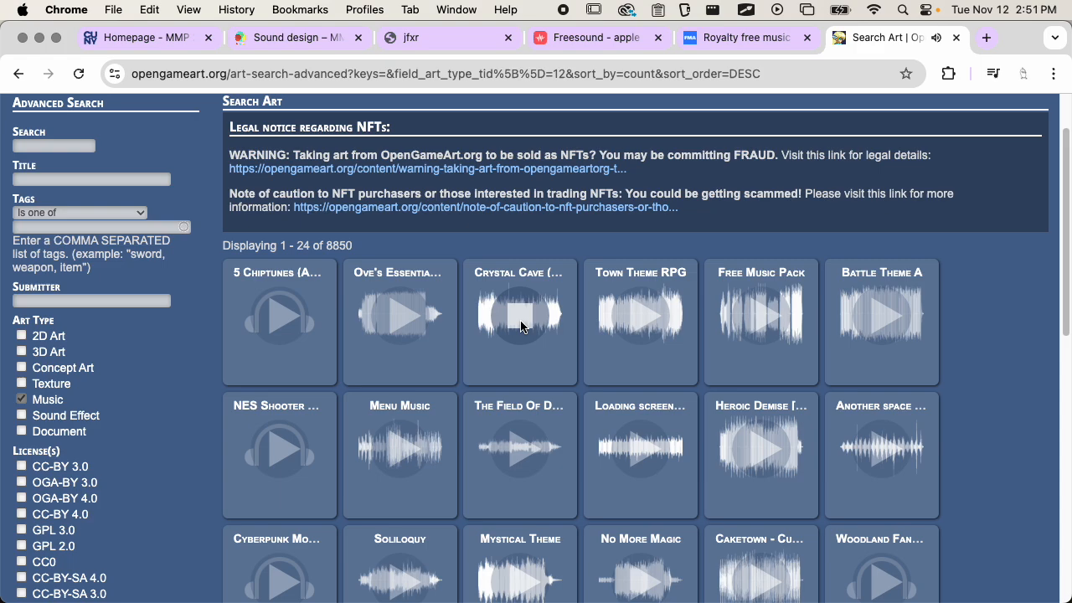
click(521, 327)
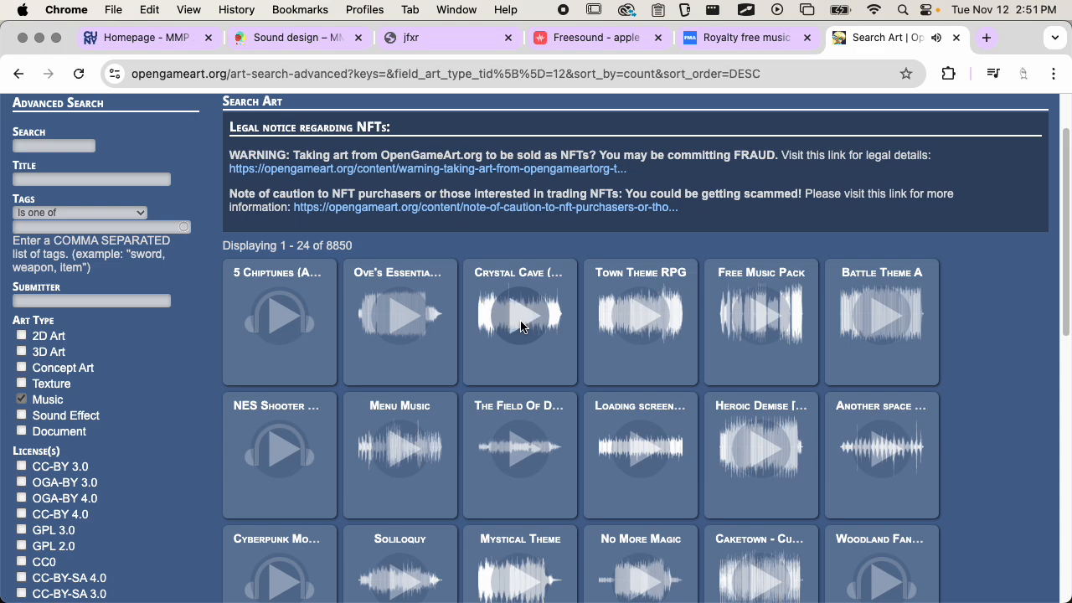
click(520, 277)
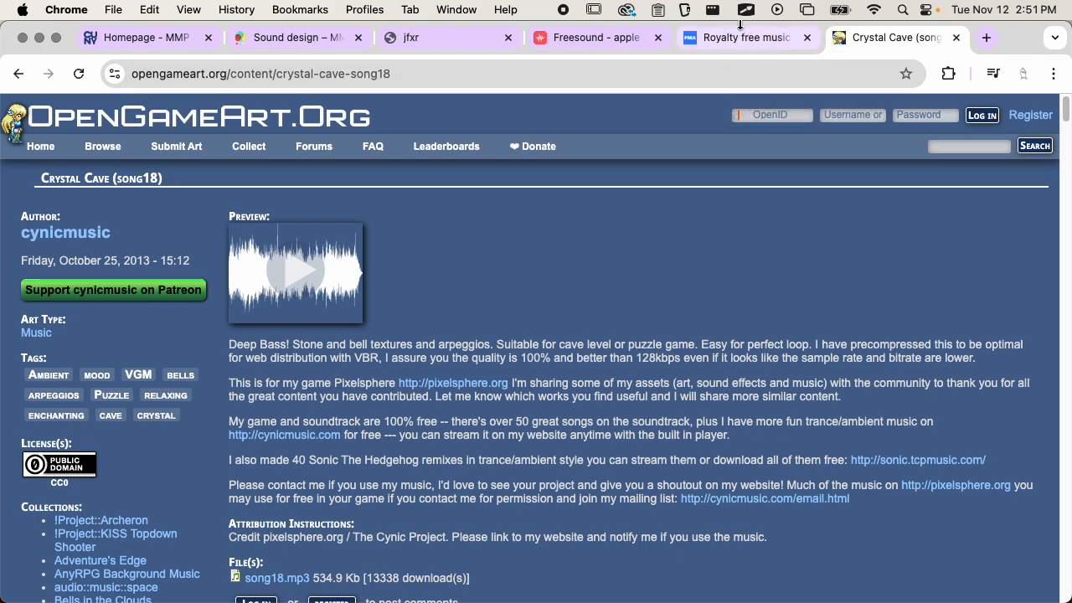
Check the Free Music Archive tab again and return to the Crystal Cave page
click(738, 33)
scroll(683, 389, down, 5)
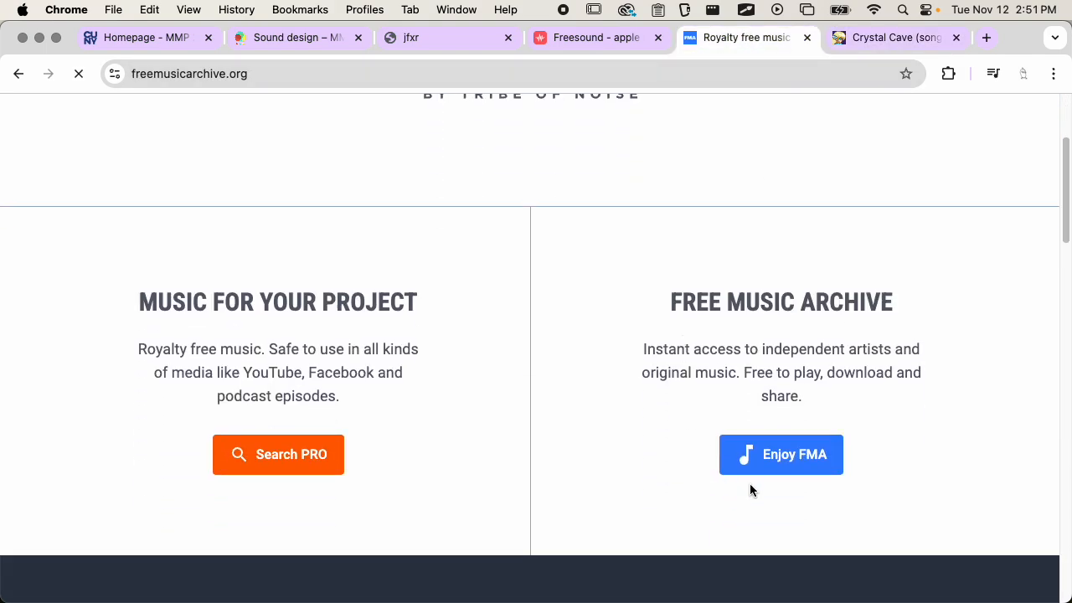
click(882, 39)
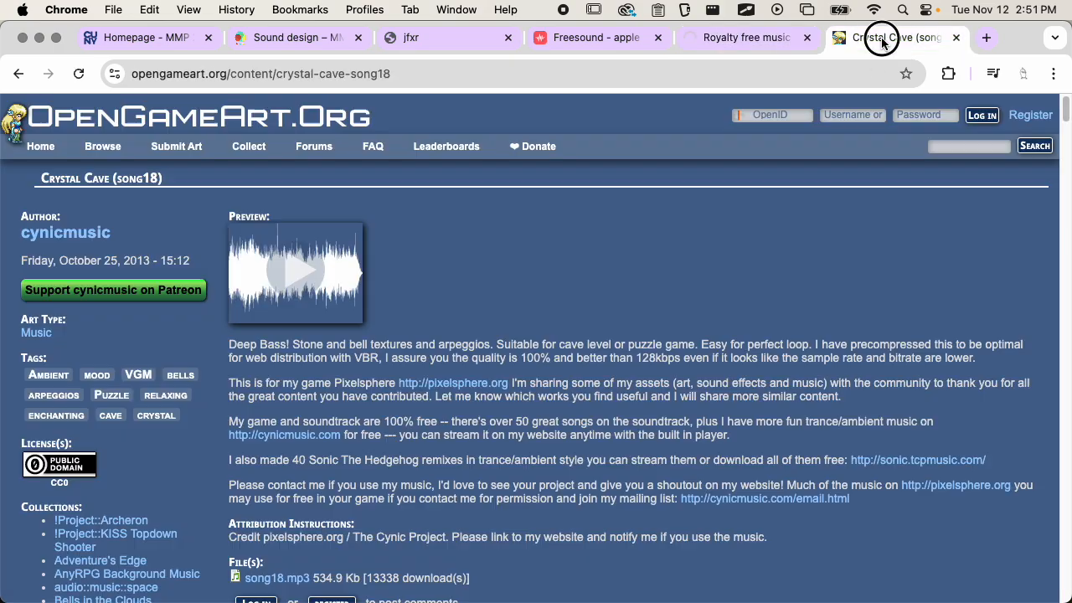
Download song18.mp3 from the files listed on the Crystal Cave page
scroll(495, 350, down, 4)
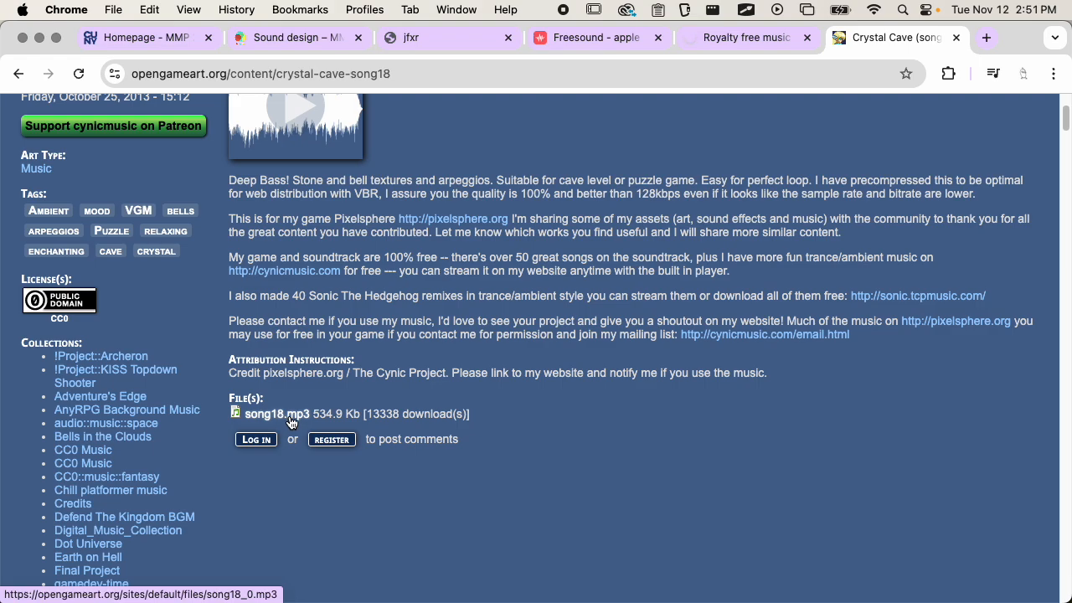
right_click(290, 421)
key(Escape)
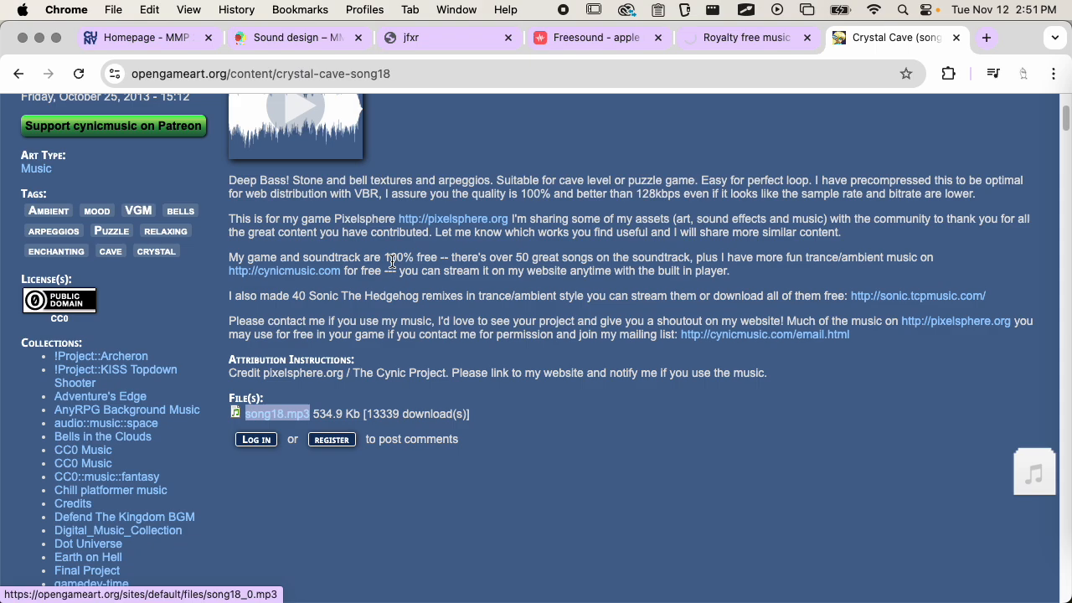
Switch to Finder, select song18.mp3 in Downloads, and enlarge the window to inspect the file's duration and size
key(super+Tab)
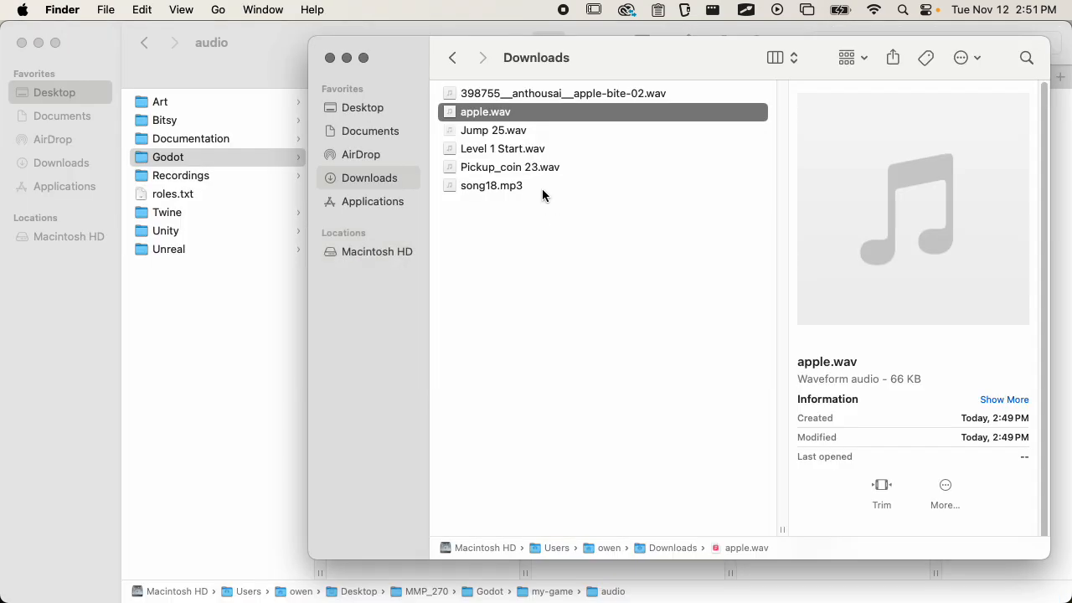
click(543, 189)
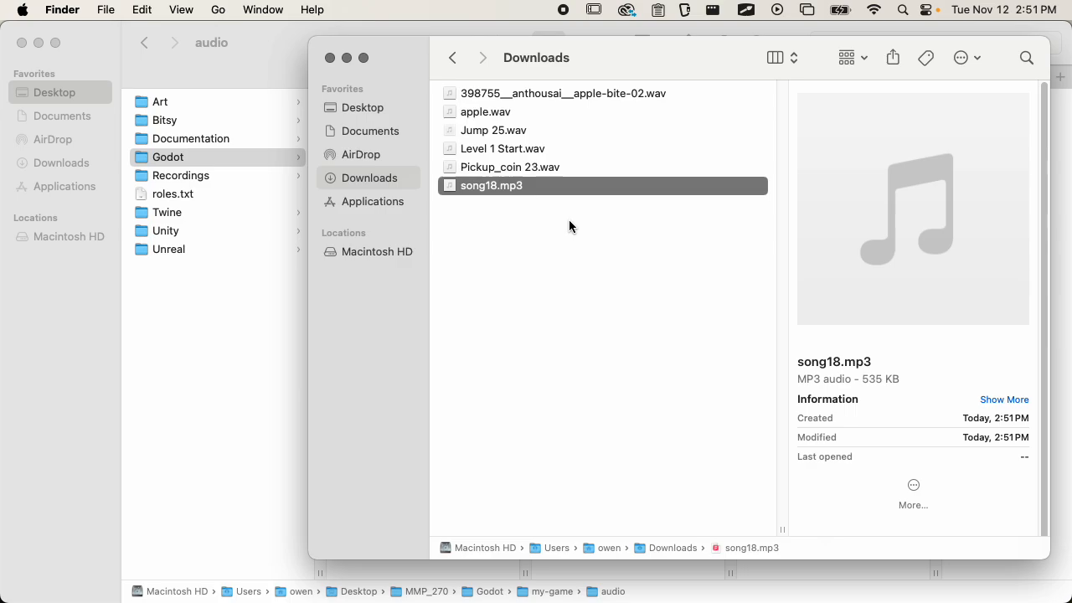
scroll(1006, 438, down, 3)
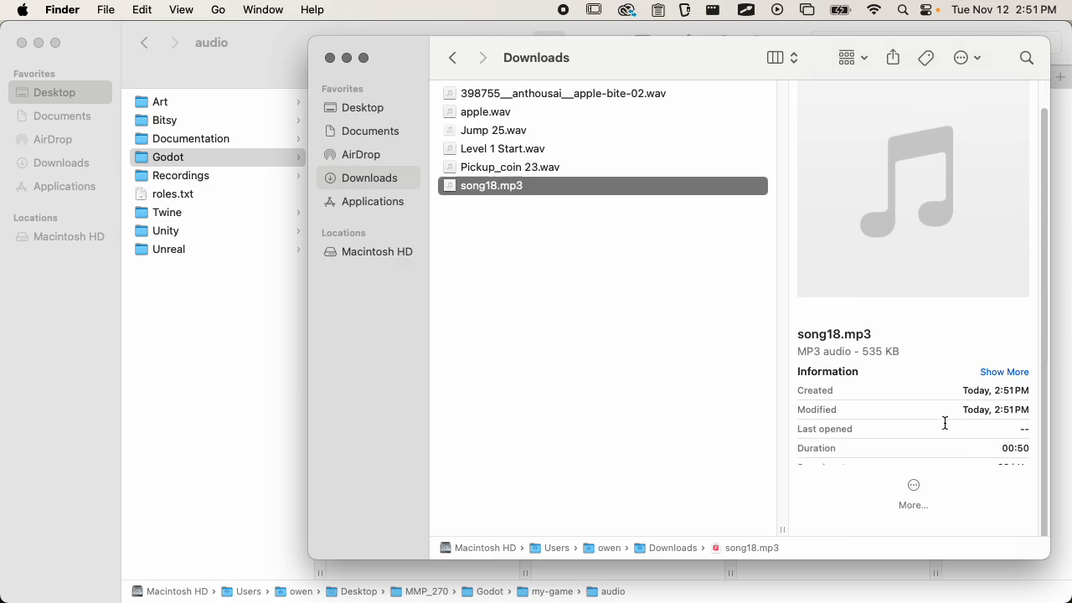
drag(922, 559, 922, 601)
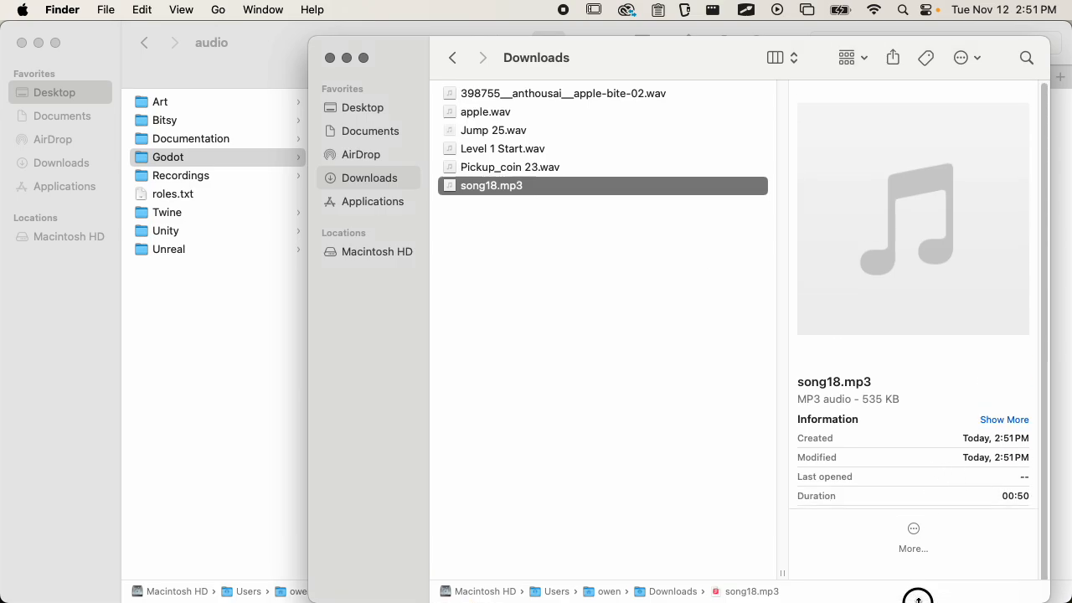
scroll(919, 406, down, 3)
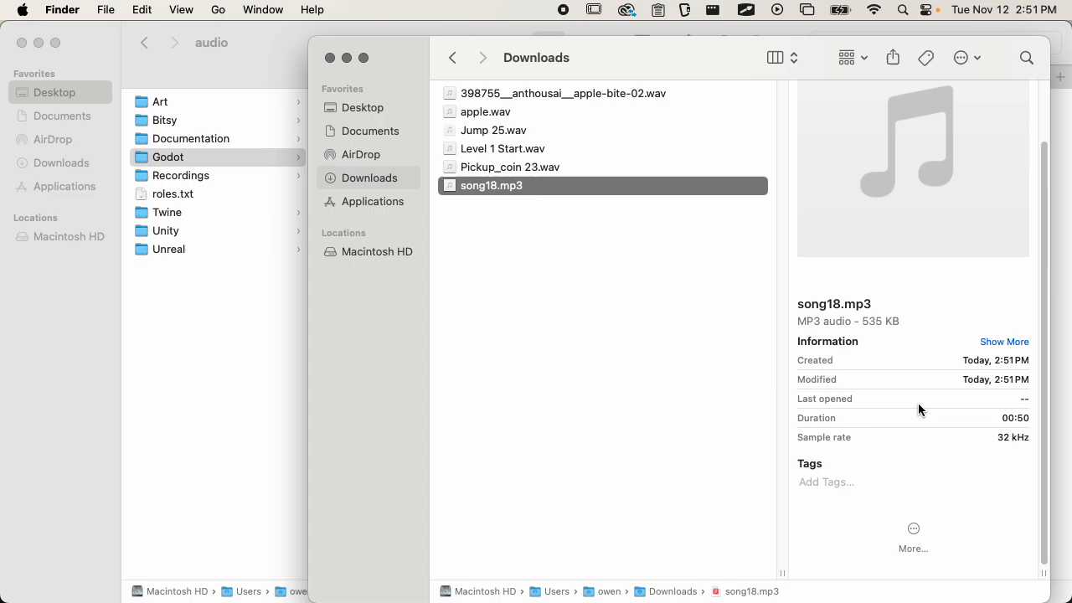
click(1030, 423)
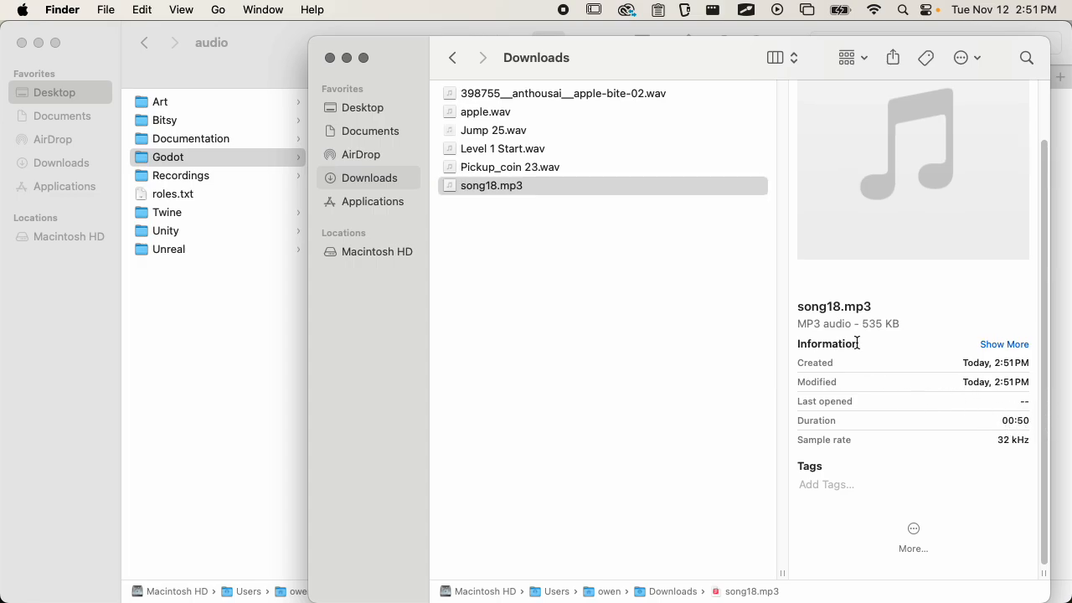
drag(862, 323, 914, 324)
Examine the format, file size, duration and sample rate of song18.mp3 alongside the downloaded WAV files
drag(567, 155, 567, 163)
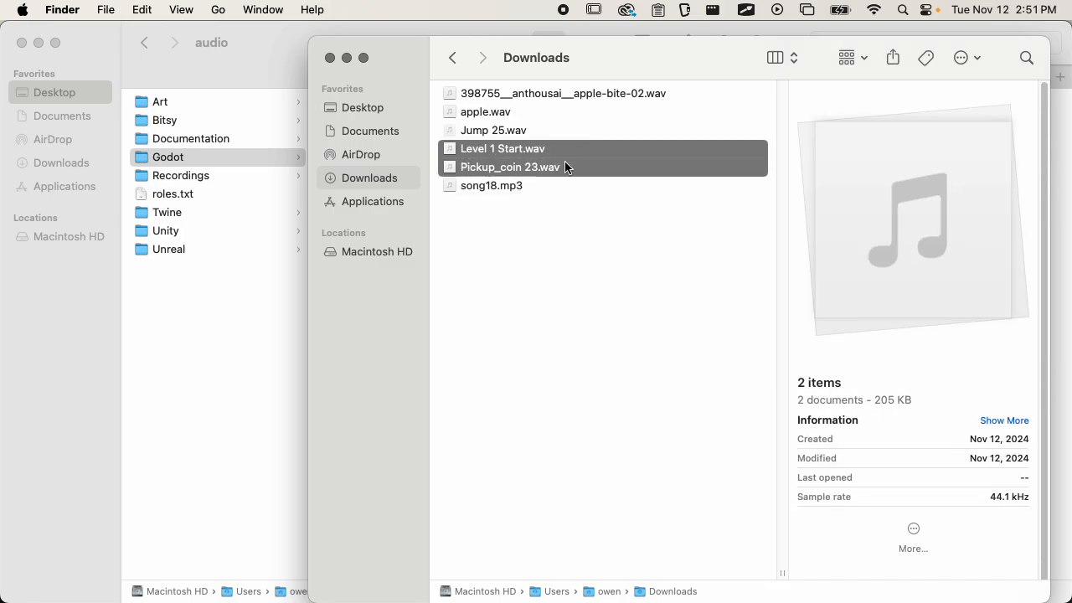
click(566, 167)
click(565, 196)
click(543, 186)
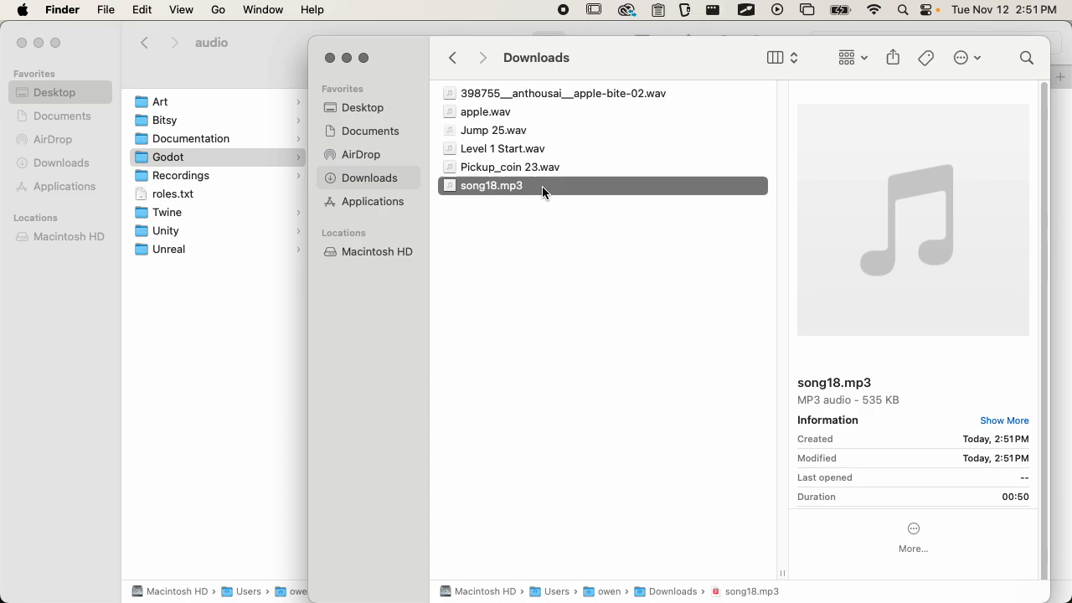
mouse_move(853, 330)
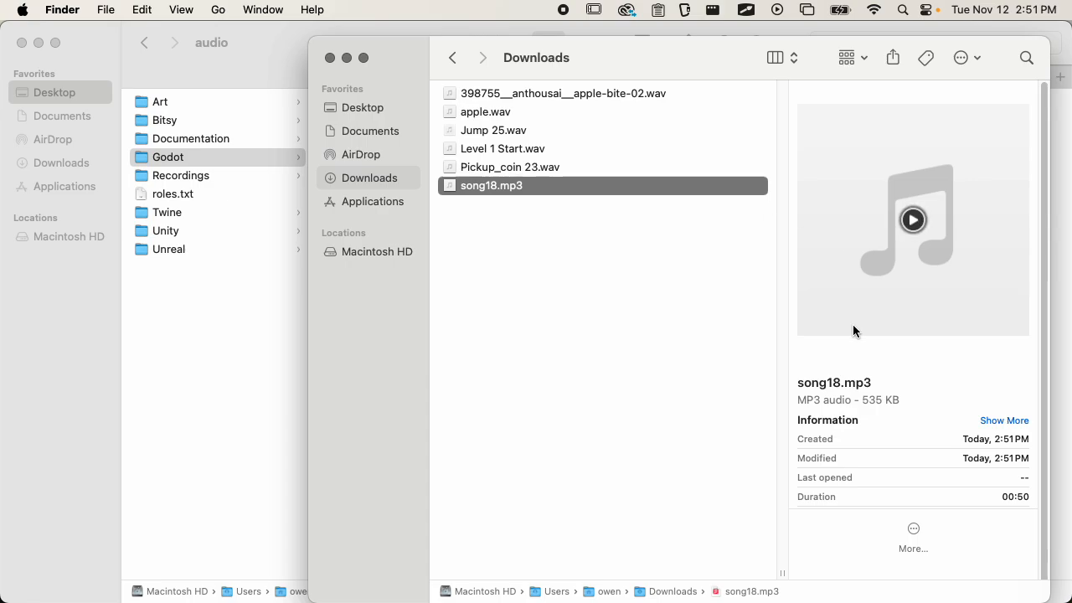
scroll(931, 434, down, 1)
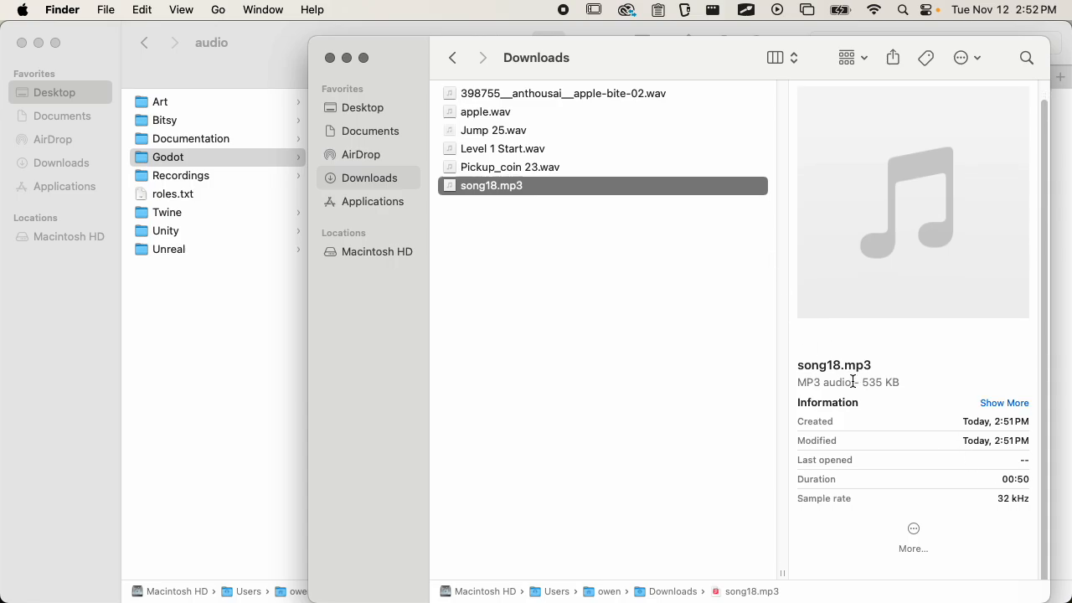
click(587, 502)
click(556, 185)
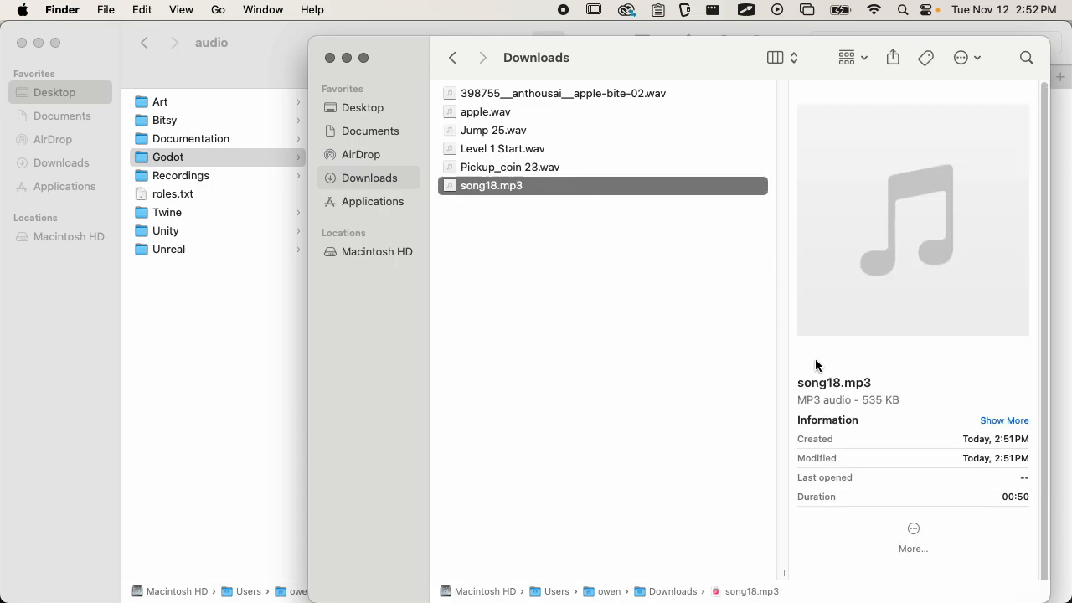
scroll(815, 358, down, 2)
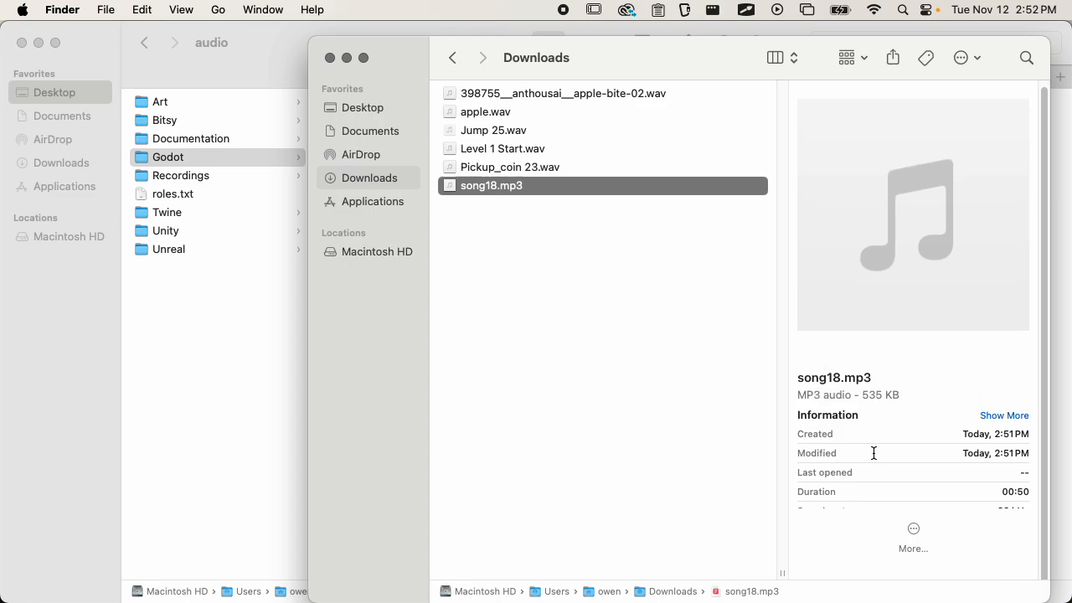
scroll(873, 452, down, 2)
scroll(932, 469, down, 1)
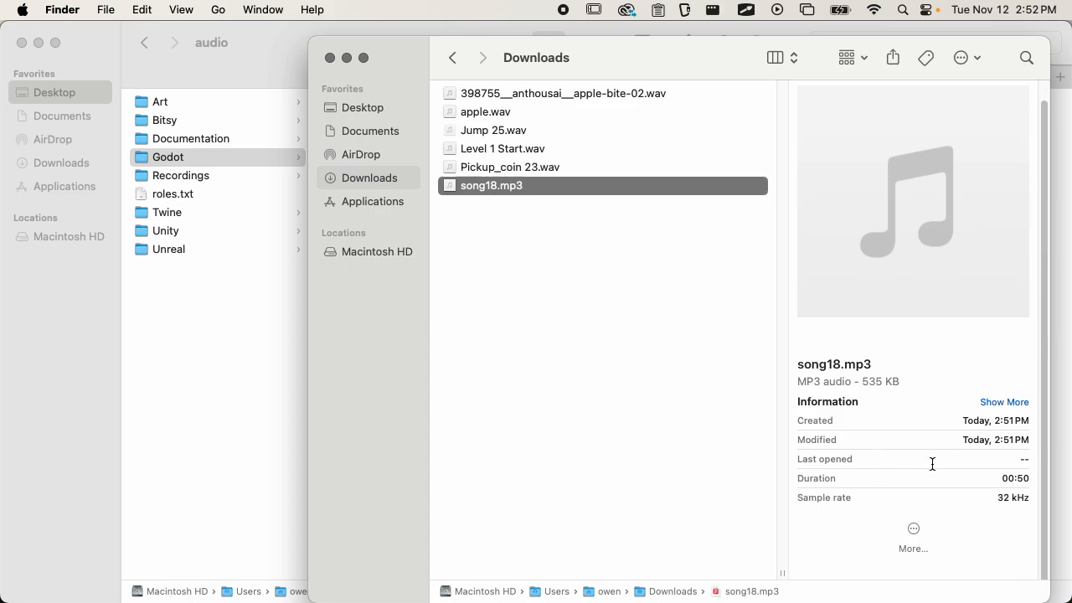
scroll(933, 463, up, 1)
drag(863, 395, 909, 394)
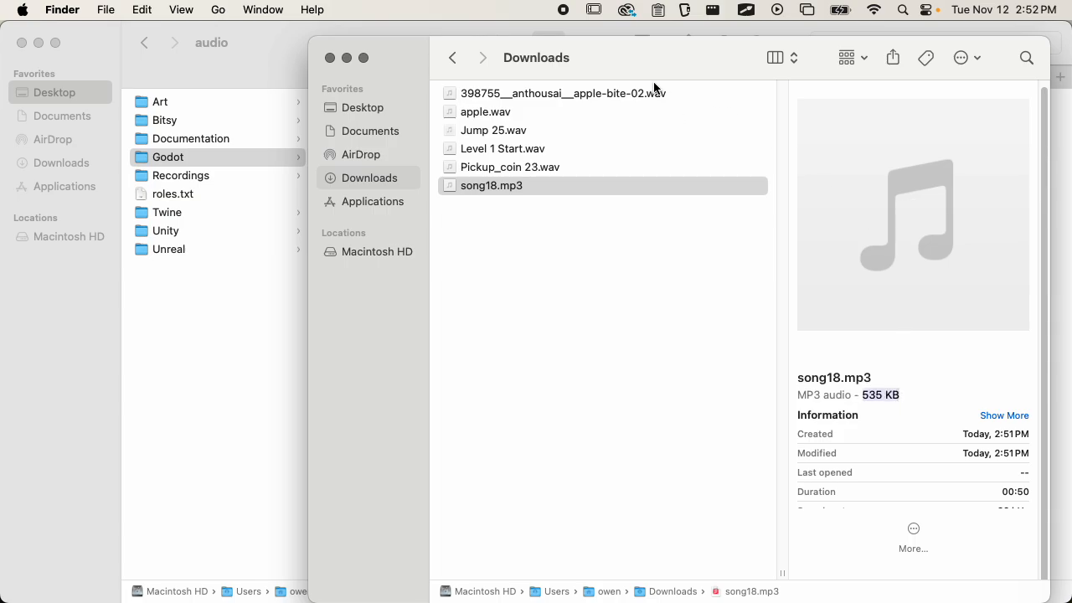
Move apple.wav, Jump 25.wav, Level 1 Start.wav, Pickup_coin 23.wav and song18.mp3 from Downloads into my-game's audio folder
drag(654, 75, 753, 234)
click(666, 354)
drag(666, 354, 658, 270)
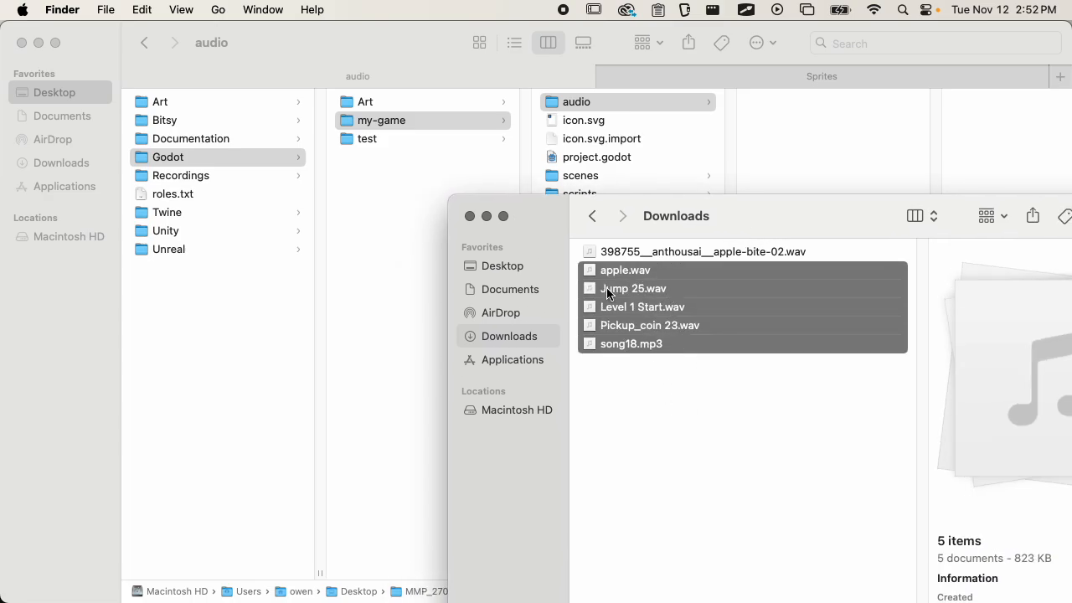
drag(592, 276, 796, 117)
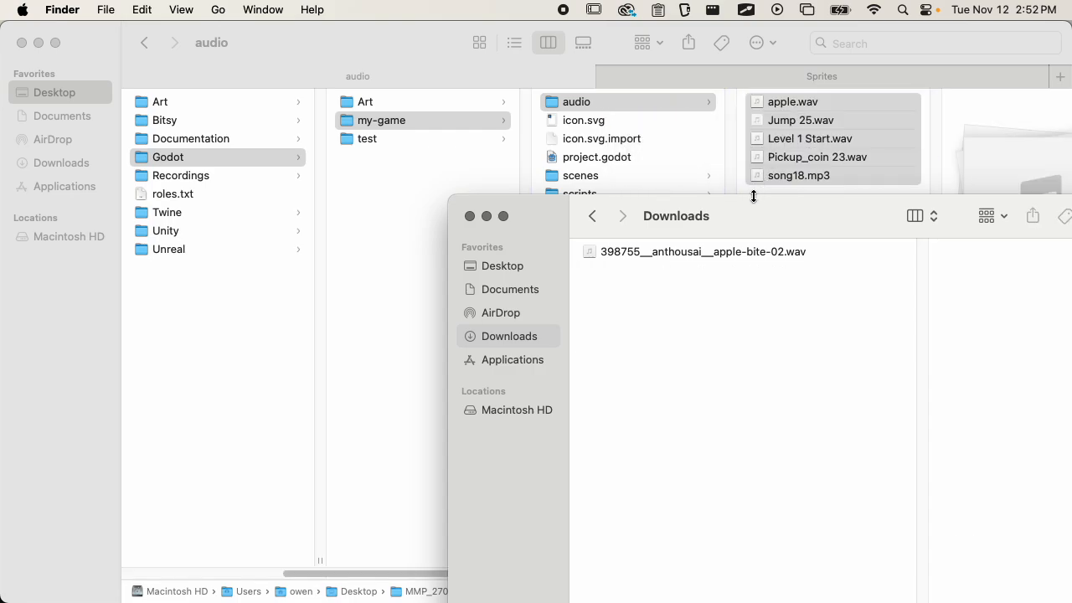
Move the original apple-bite-02 WAV file from Downloads into the Godot folder, outside my-game, and close the Downloads window
drag(773, 217, 625, 206)
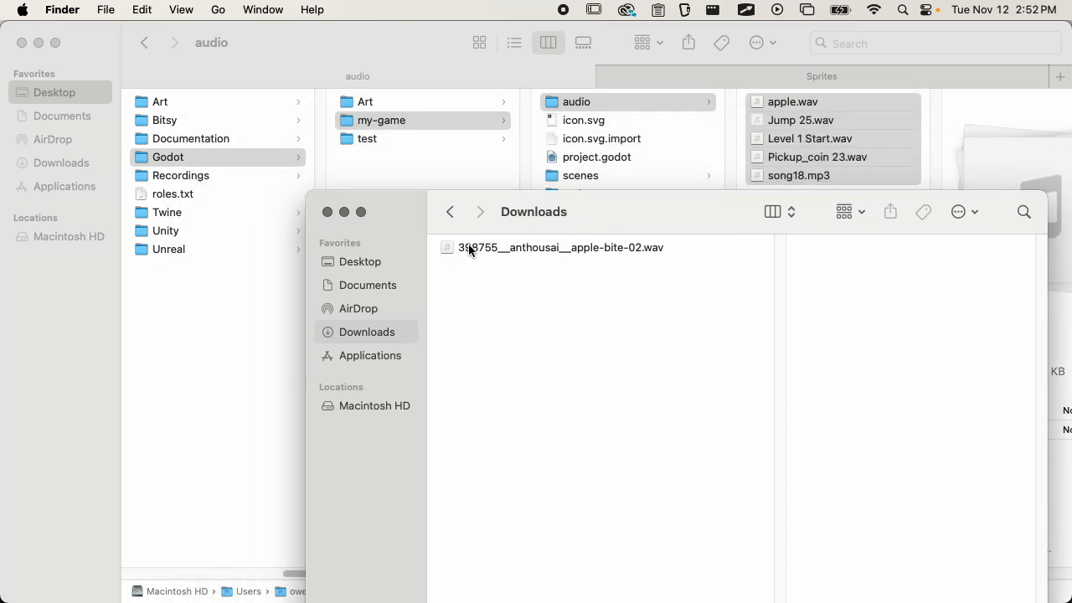
drag(469, 247, 474, 183)
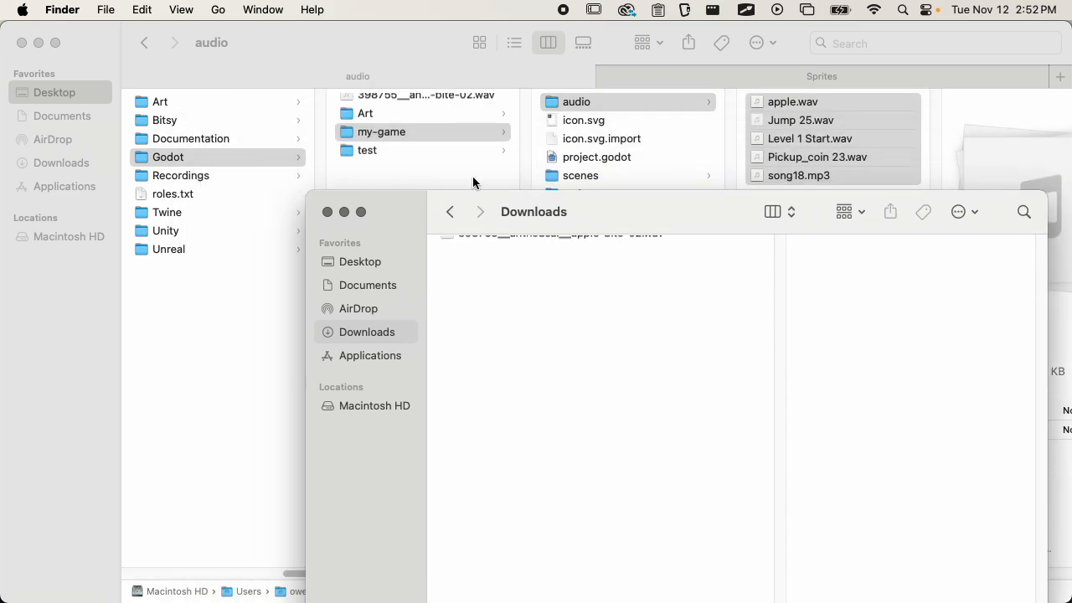
click(328, 212)
Review each file in my-game's audio folder, from apple.wav to song18.mp3, and switch to Godot
click(794, 104)
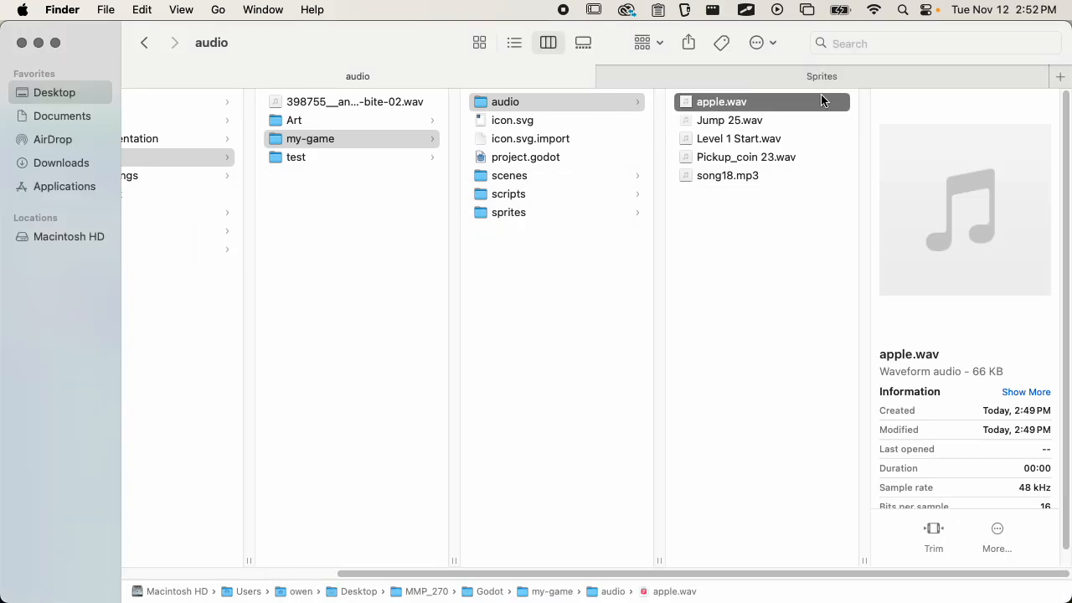
click(782, 120)
click(753, 140)
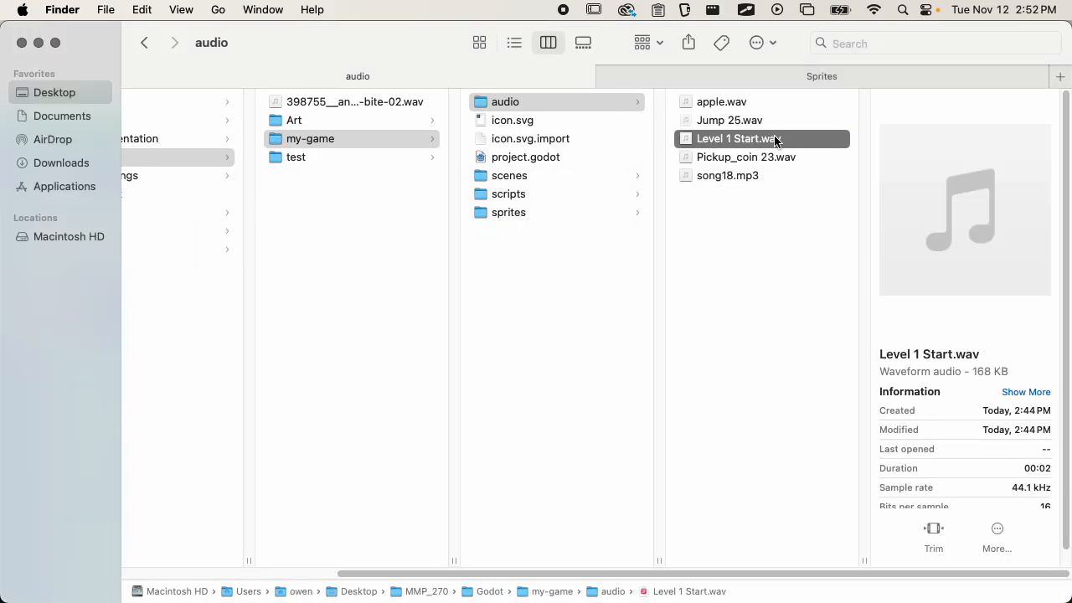
click(774, 158)
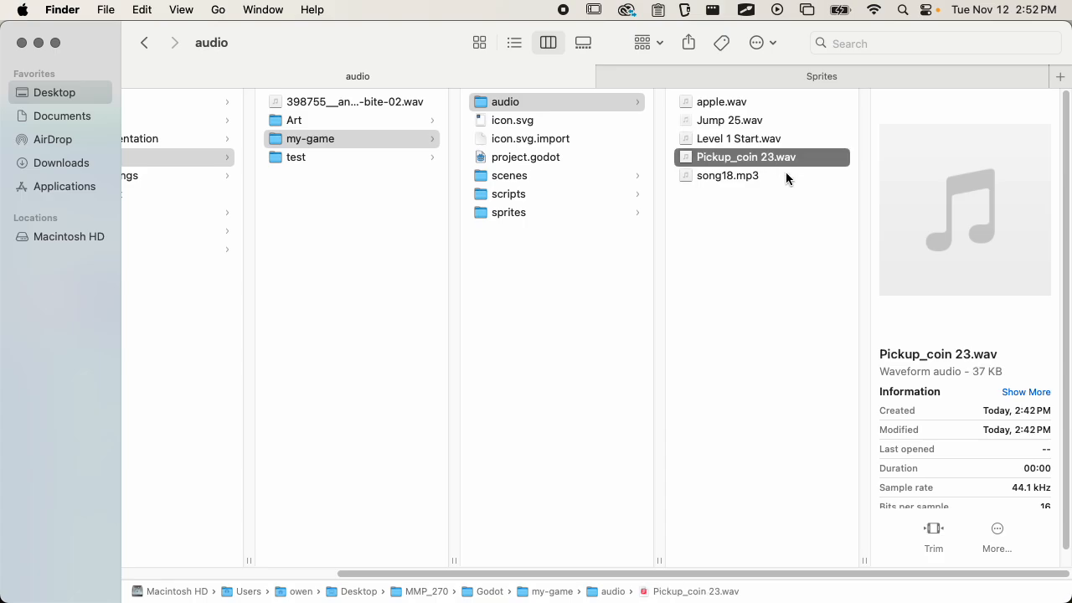
click(780, 179)
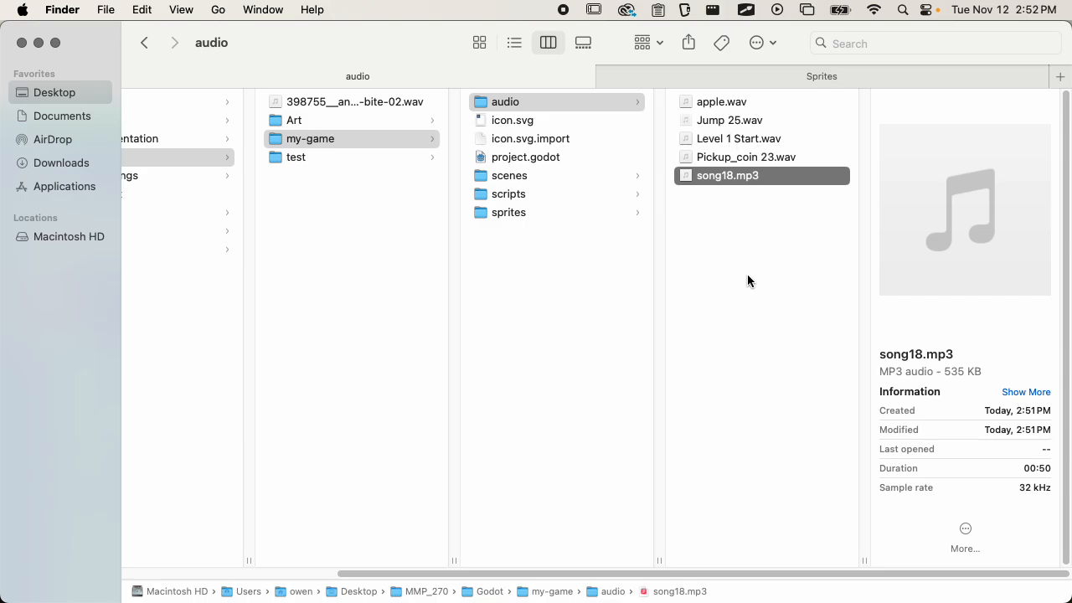
key(super+Tab)
key(super+Tab)
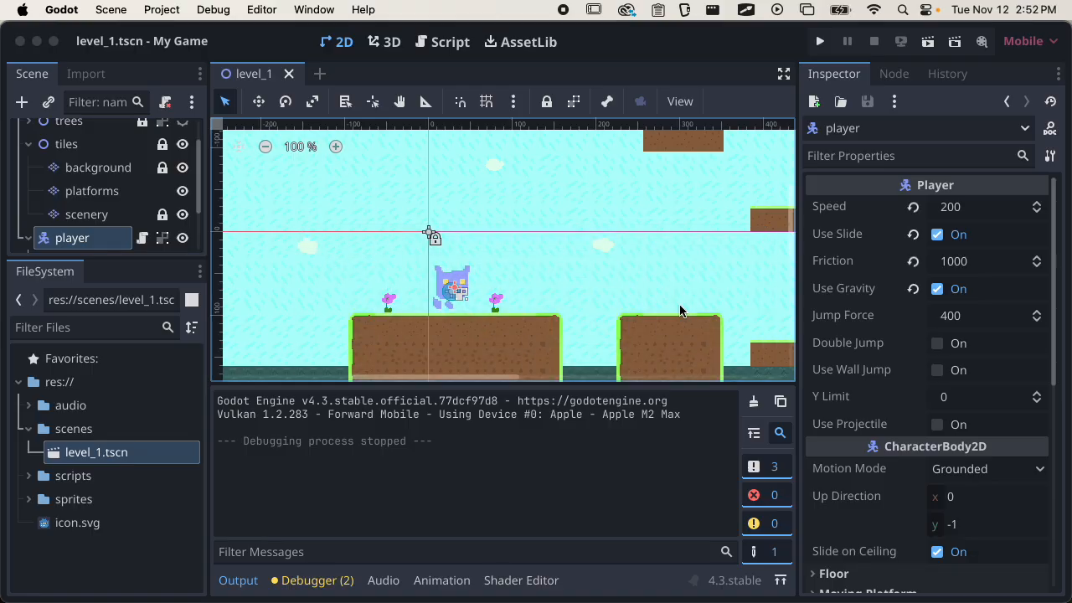
Expand the project's audio folder and select apple.wav
click(65, 407)
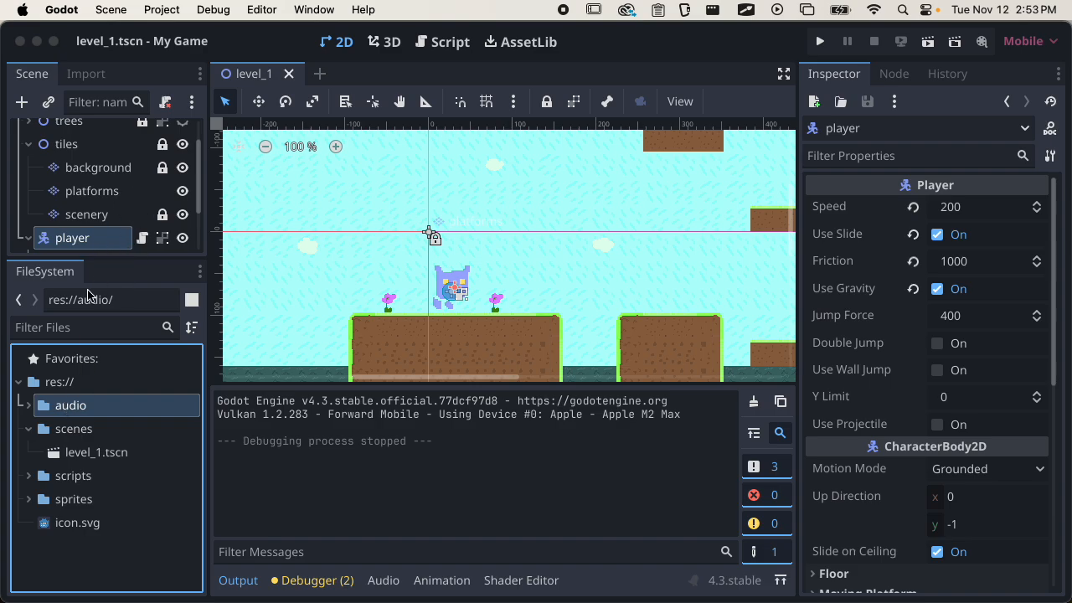
click(29, 406)
click(29, 482)
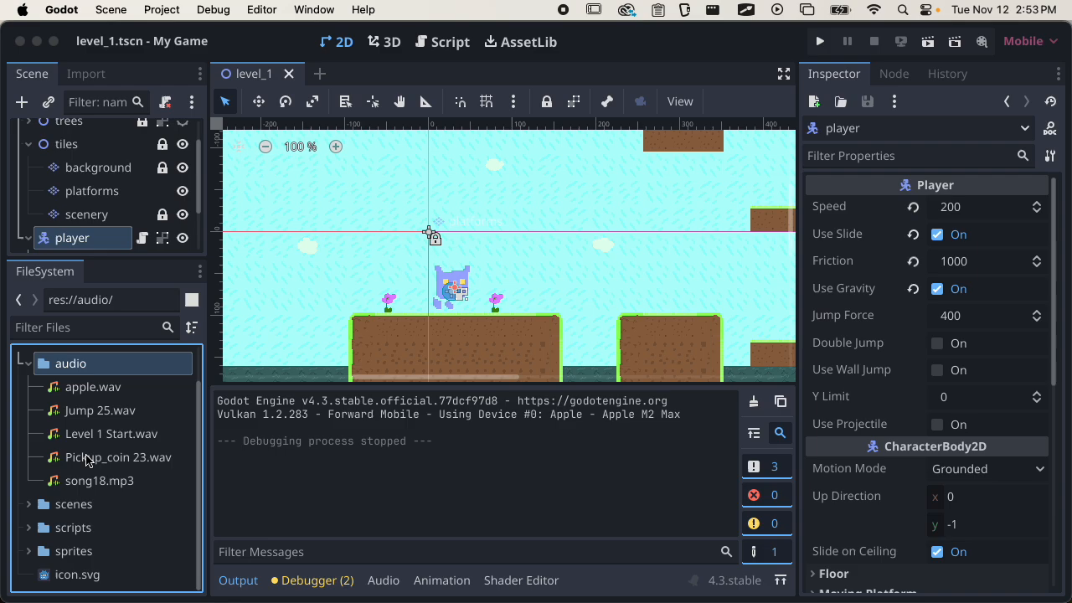
click(93, 429)
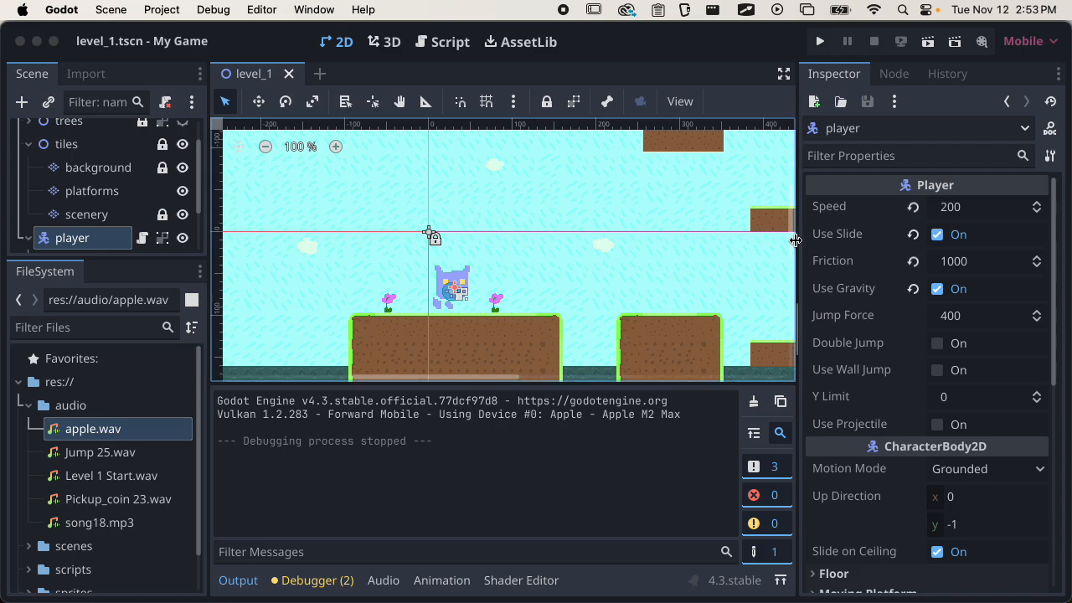
Show the import settings of apple.wav and enlarge the dock until every option is fully readable
drag(802, 243, 827, 239)
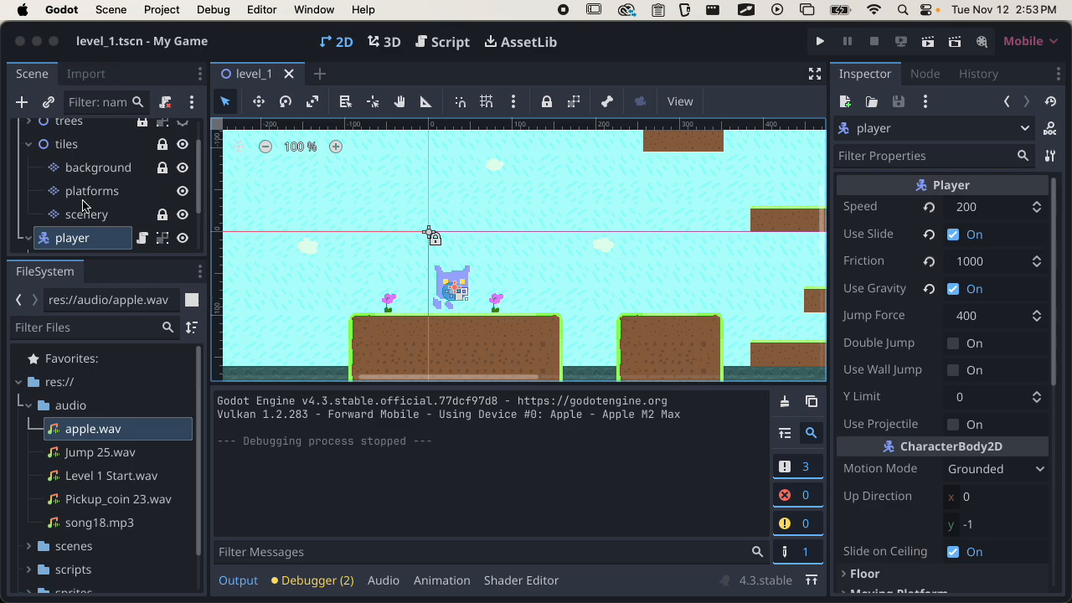
click(90, 75)
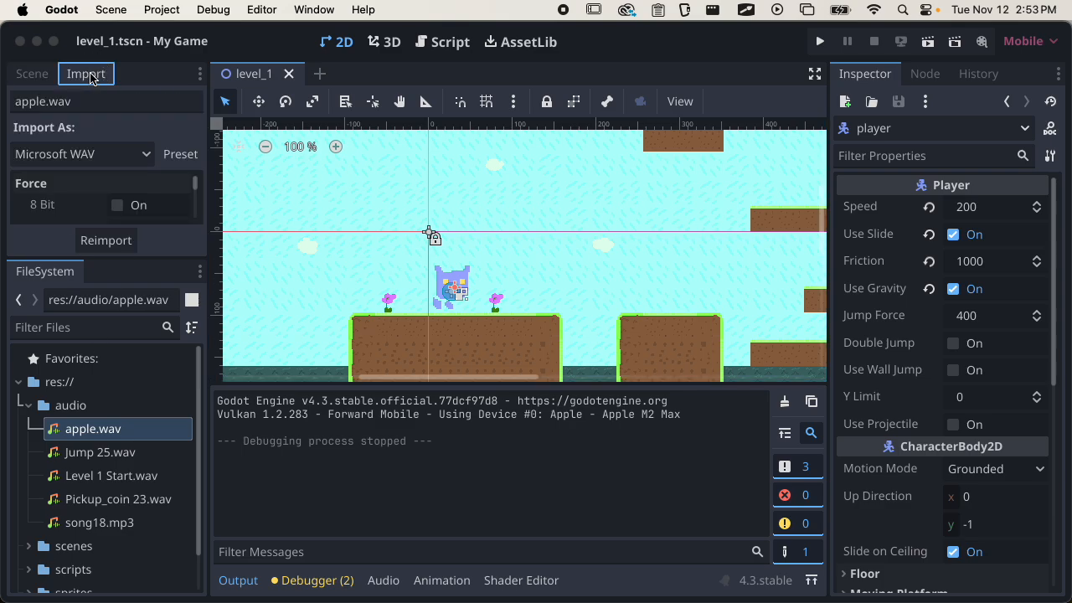
click(114, 267)
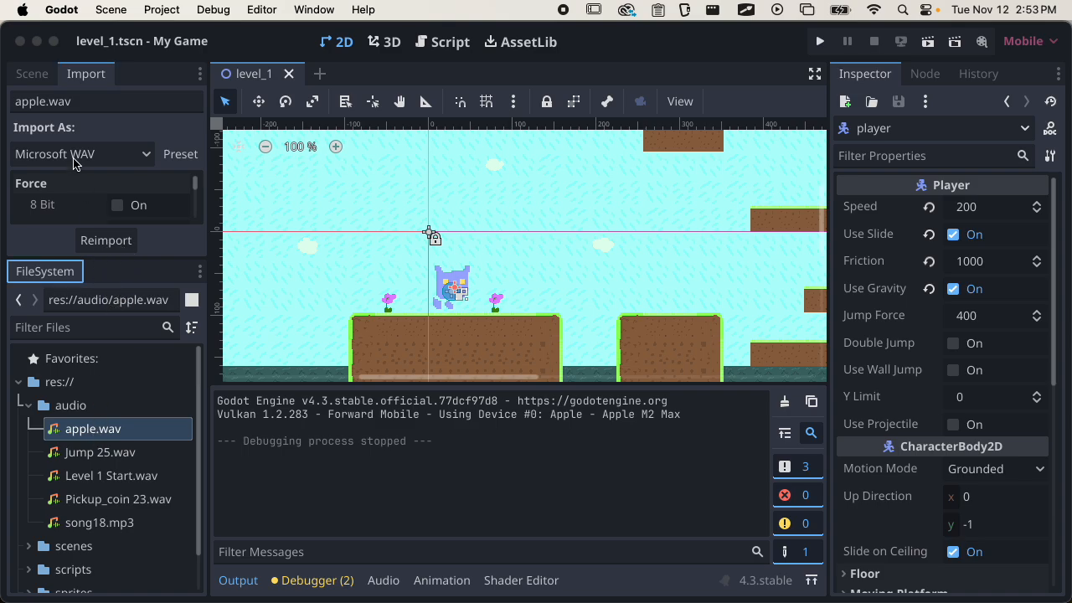
drag(115, 258, 125, 491)
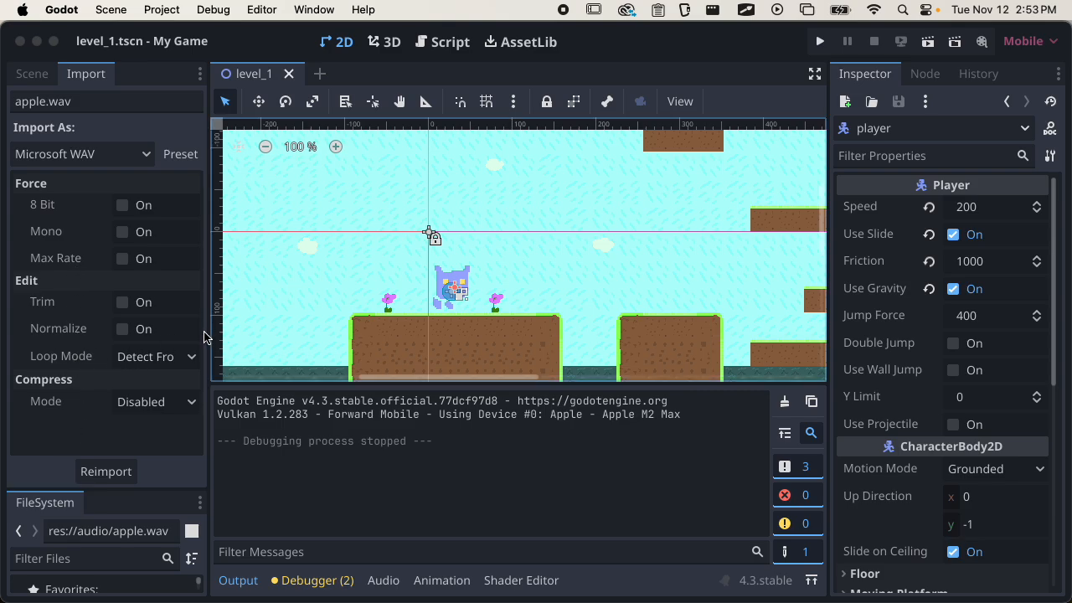
drag(207, 337, 315, 339)
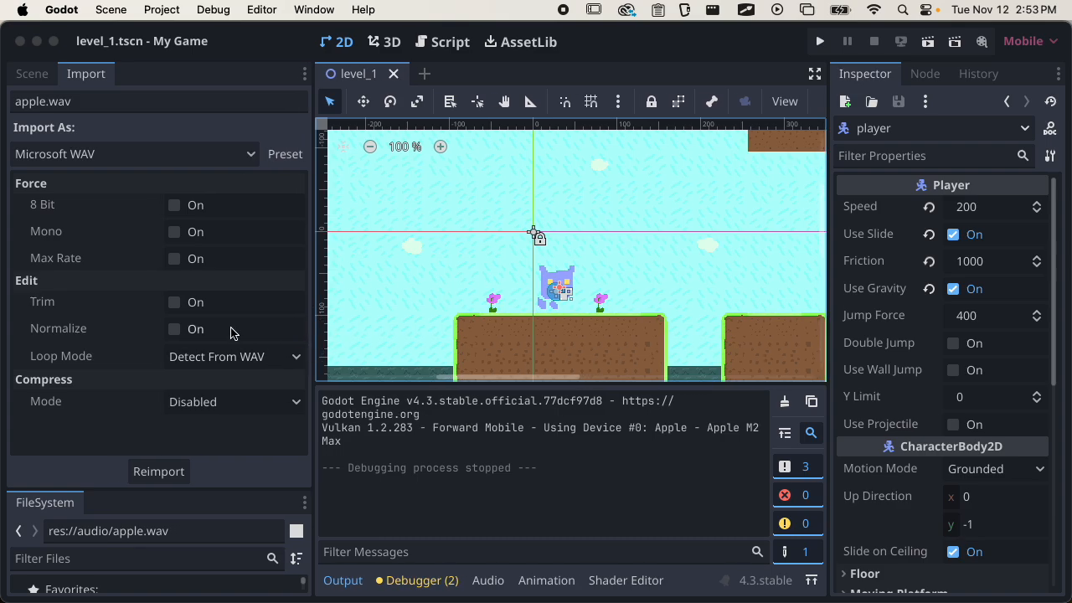
Examine the available Loop Mode and Compress Mode choices in the import settings of apple.wav
click(231, 359)
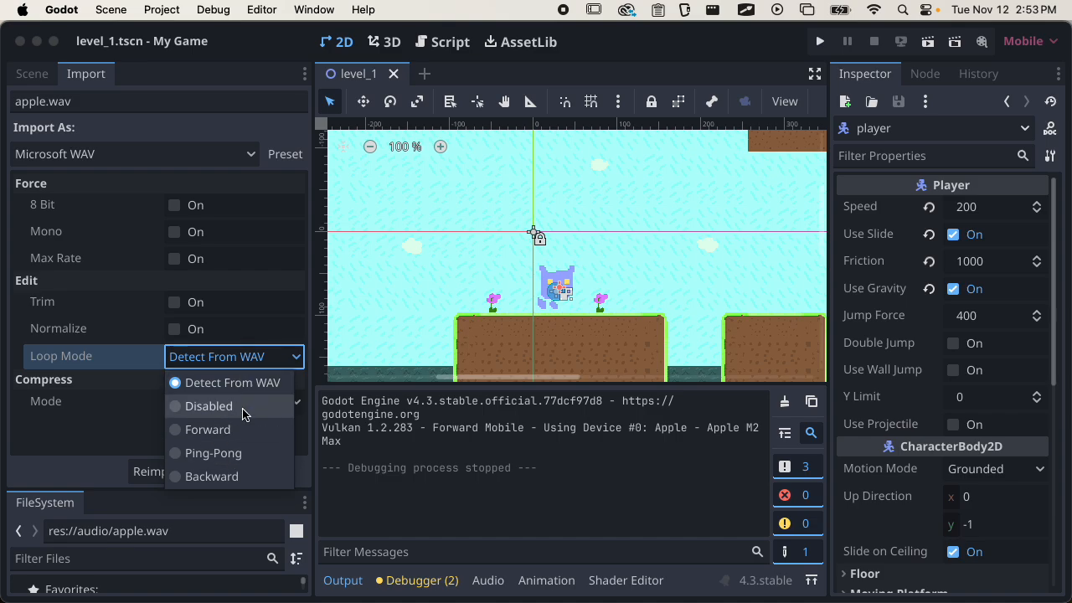
click(244, 364)
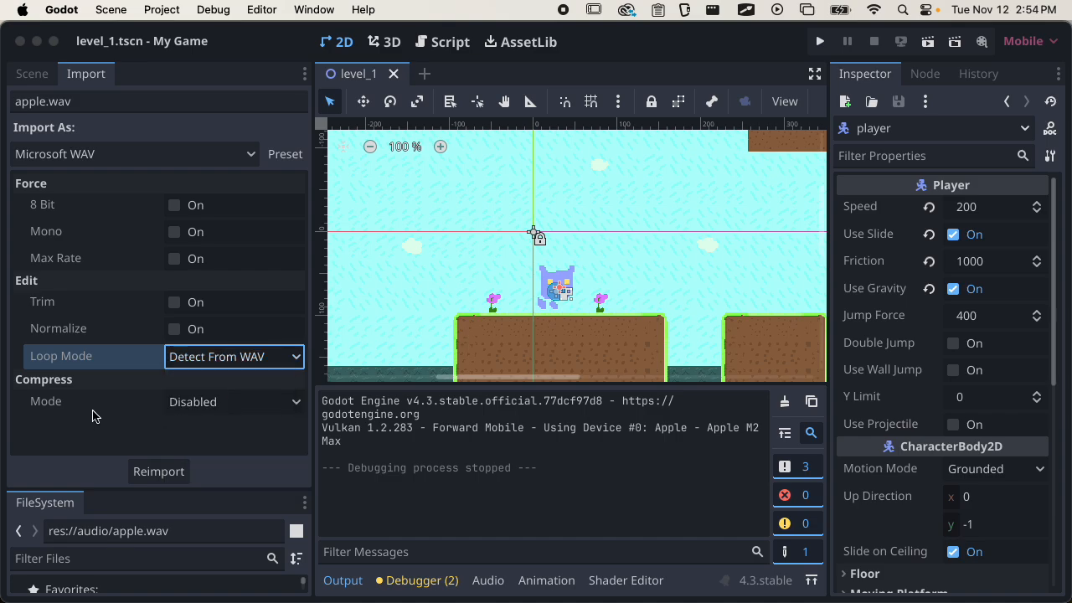
click(219, 403)
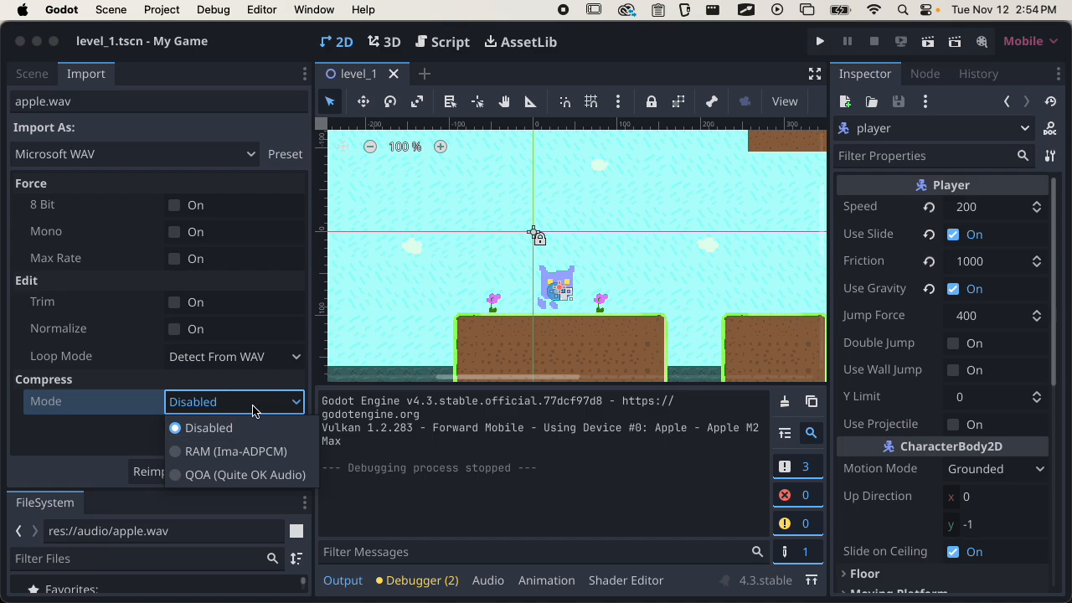
click(253, 410)
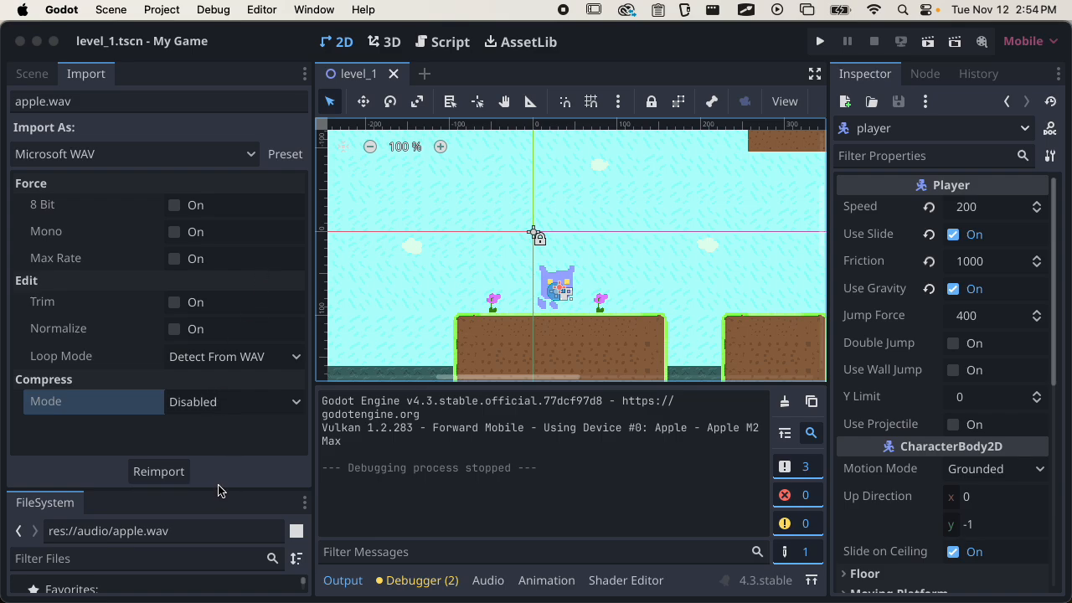
Enable Loop in the import settings of song18.mp3 and reimport the file
drag(217, 488, 242, 252)
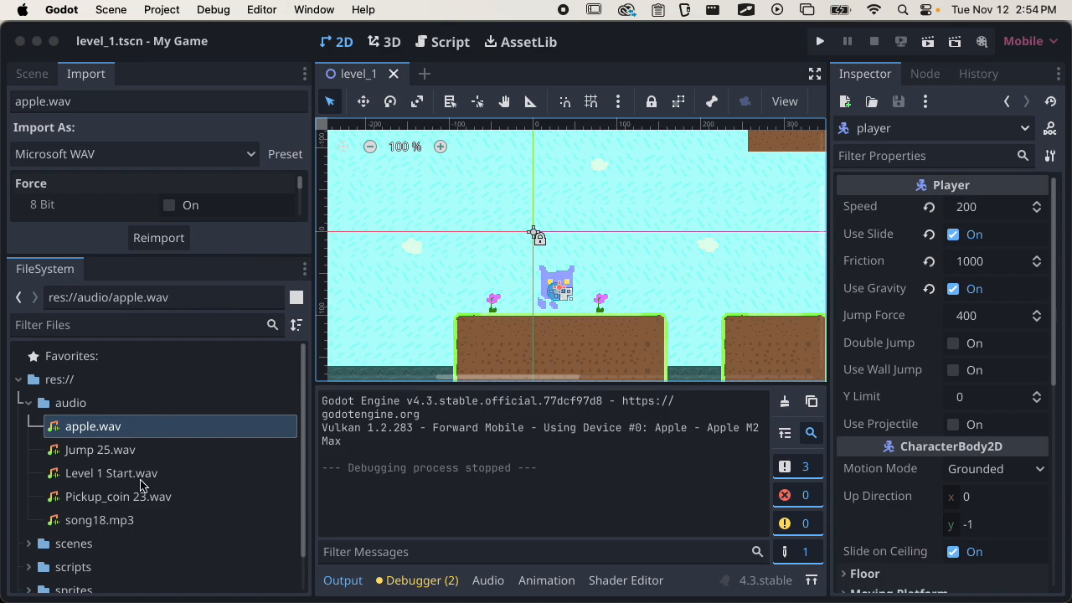
click(132, 516)
drag(203, 251, 161, 452)
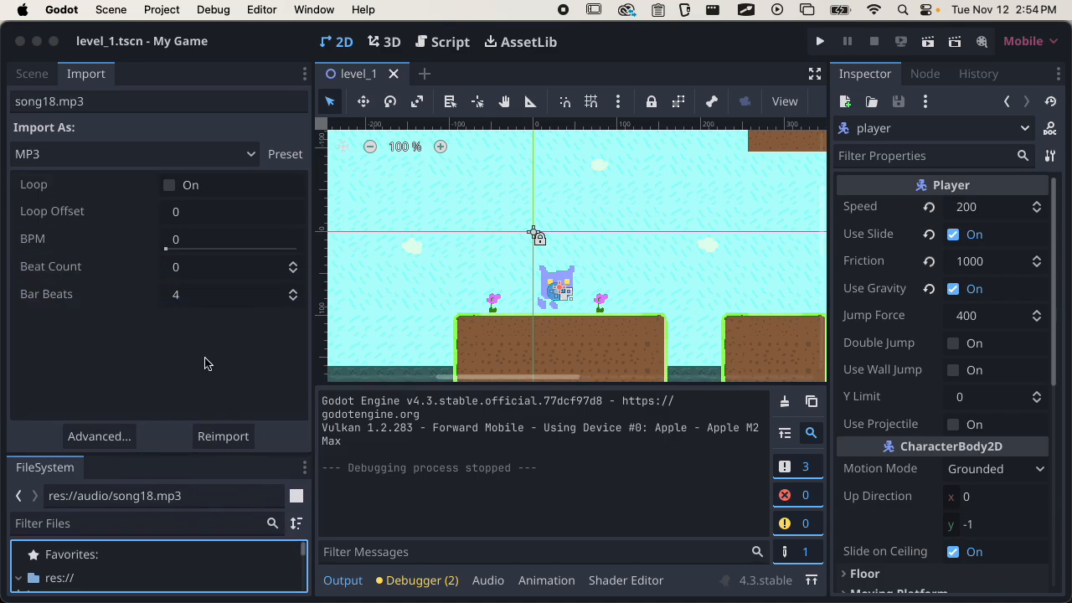
click(47, 193)
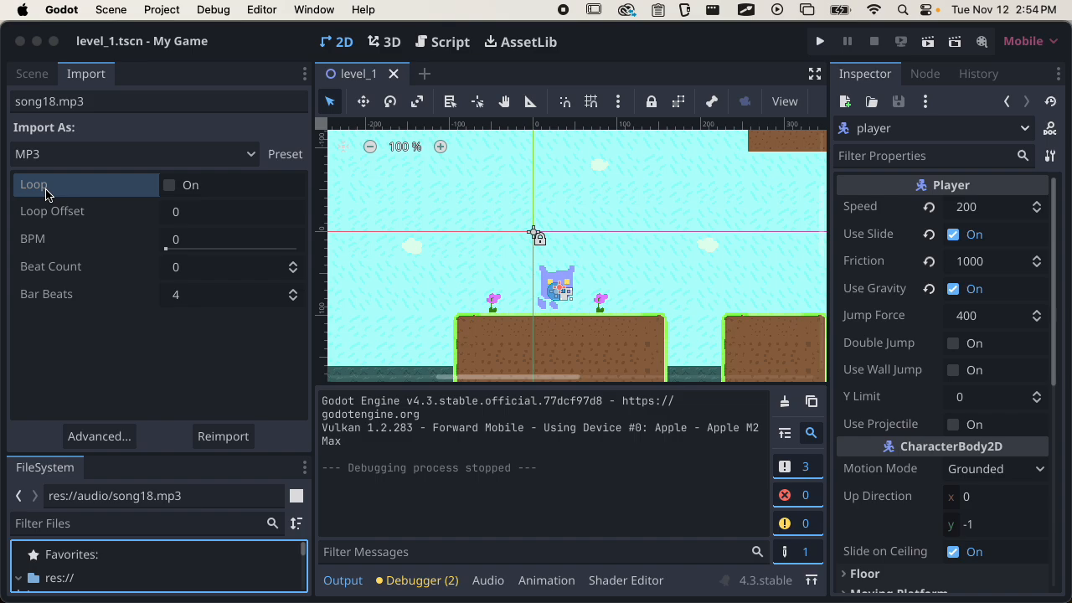
click(171, 188)
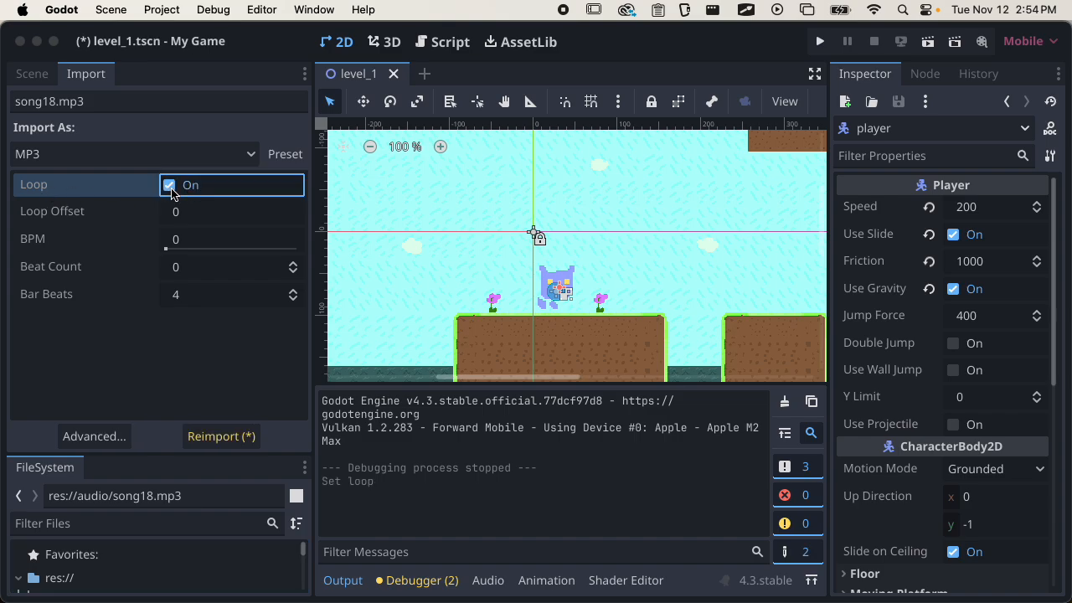
click(233, 445)
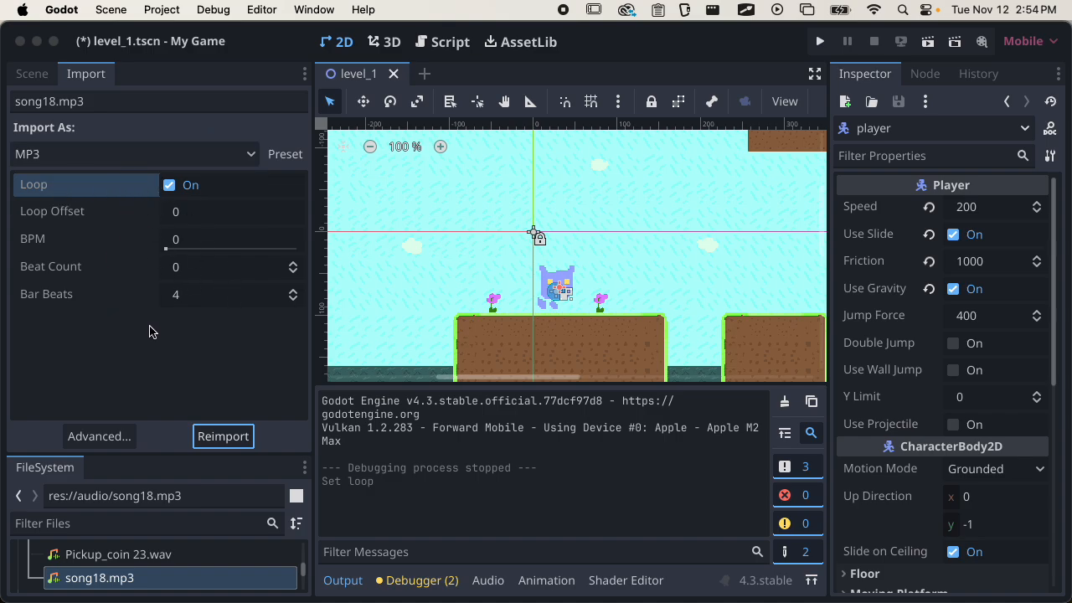
Shrink the enlarged import dock, bring back the scene tree and save the level_1 scene
drag(311, 259, 242, 254)
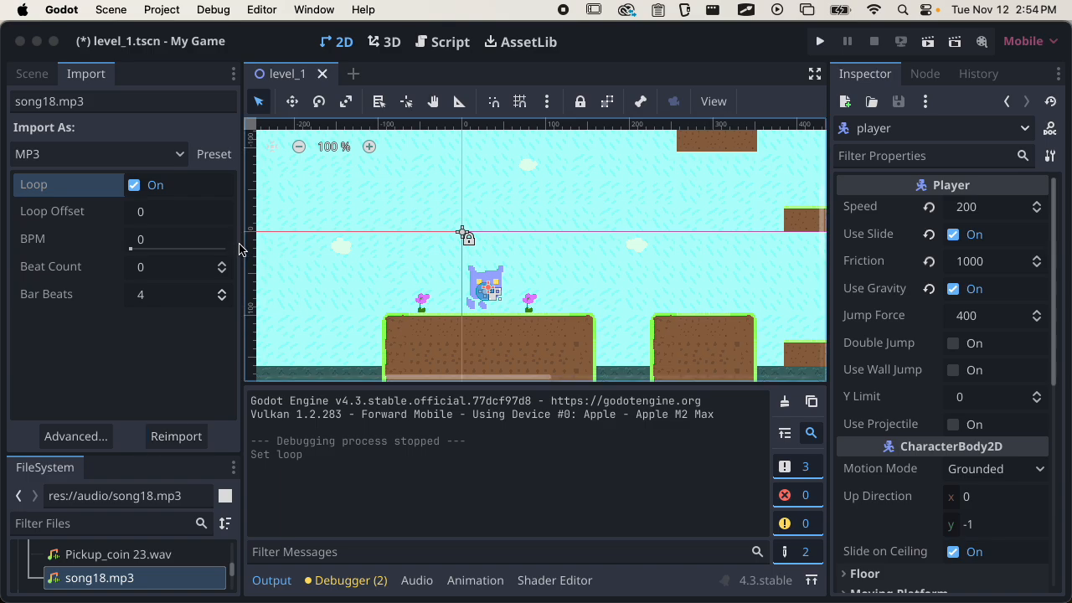
drag(243, 243, 219, 241)
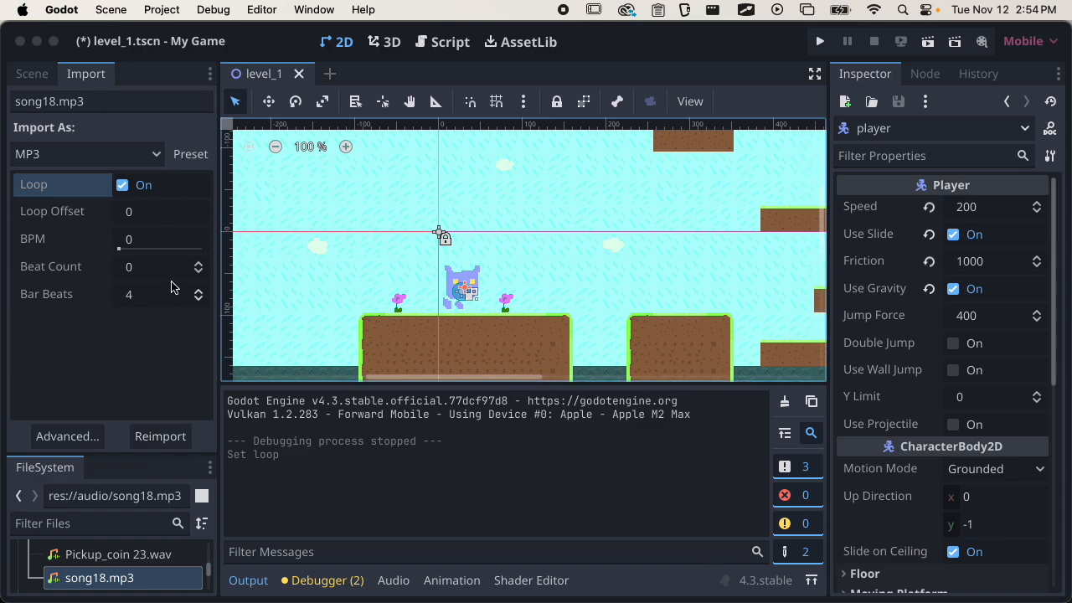
drag(102, 455, 104, 360)
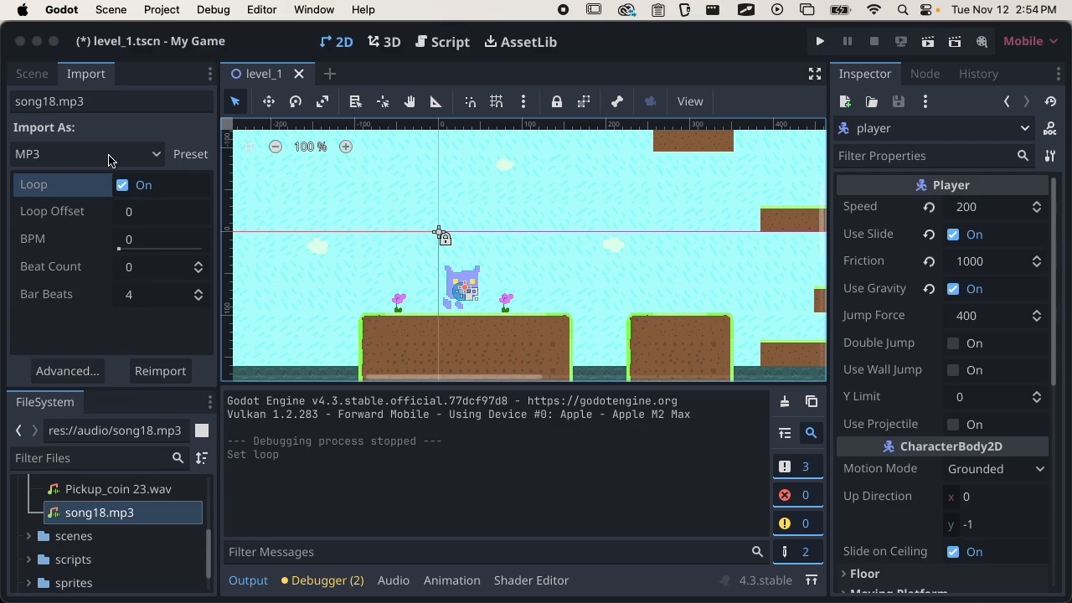
click(32, 74)
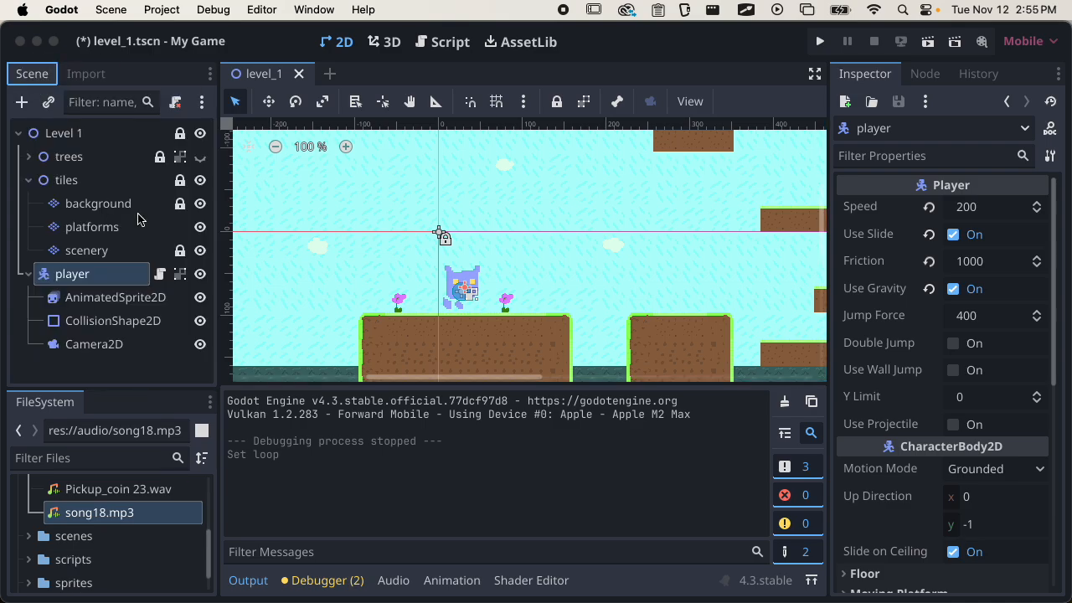
key(super+s)
Collapse the tiles and player branches in the scene tree
click(30, 180)
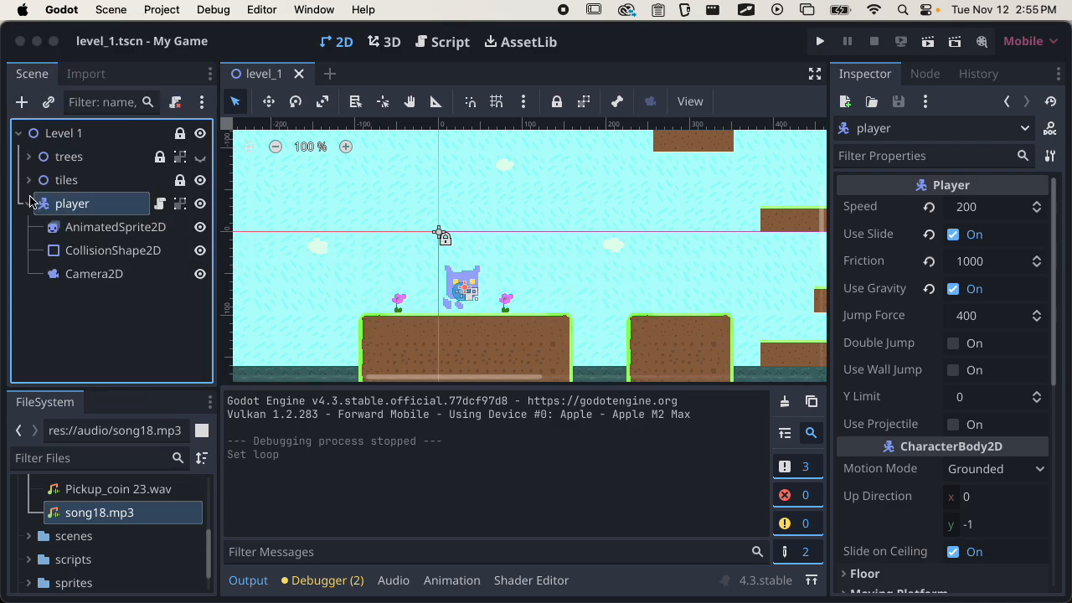
click(29, 203)
click(67, 181)
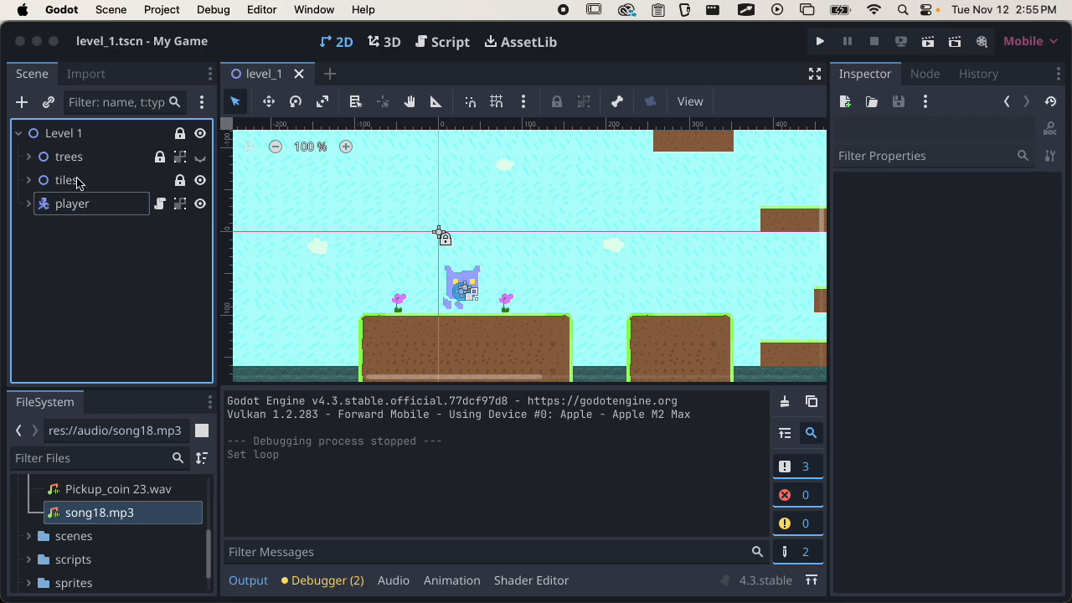
click(72, 206)
click(55, 229)
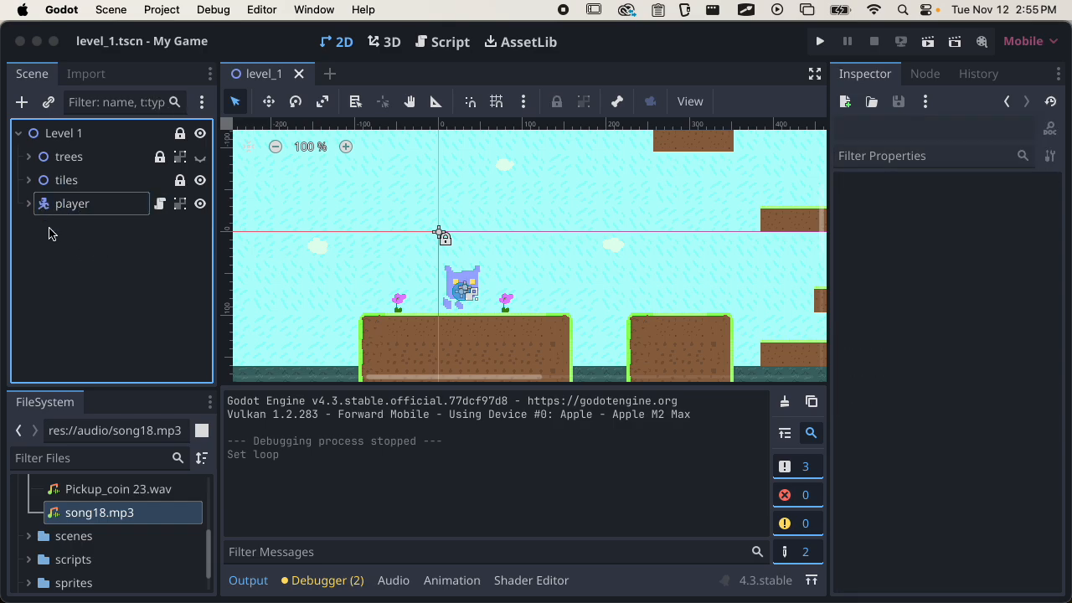
Add a Node2D as a child of Level 1 and rename it audio
click(72, 135)
click(21, 103)
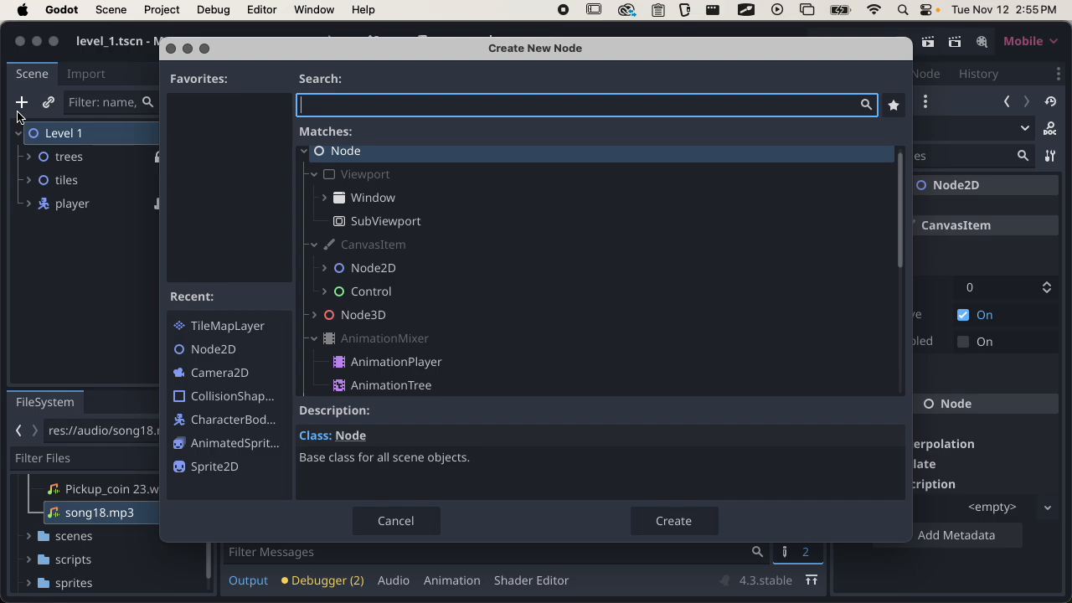
text(node)
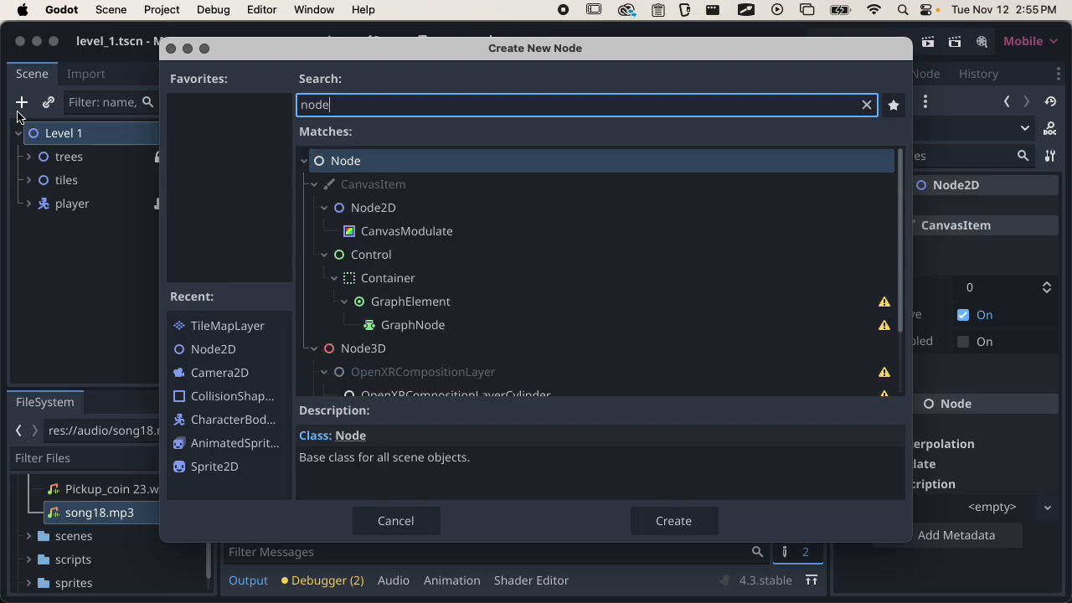
key(Down)
key(Down)
key(Return)
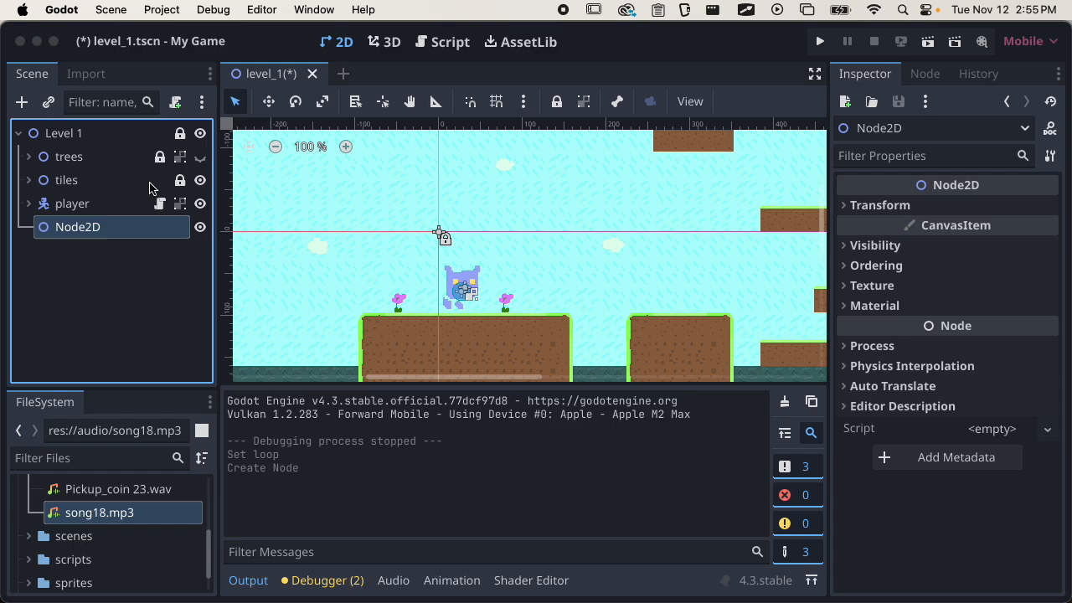
double_click(80, 227)
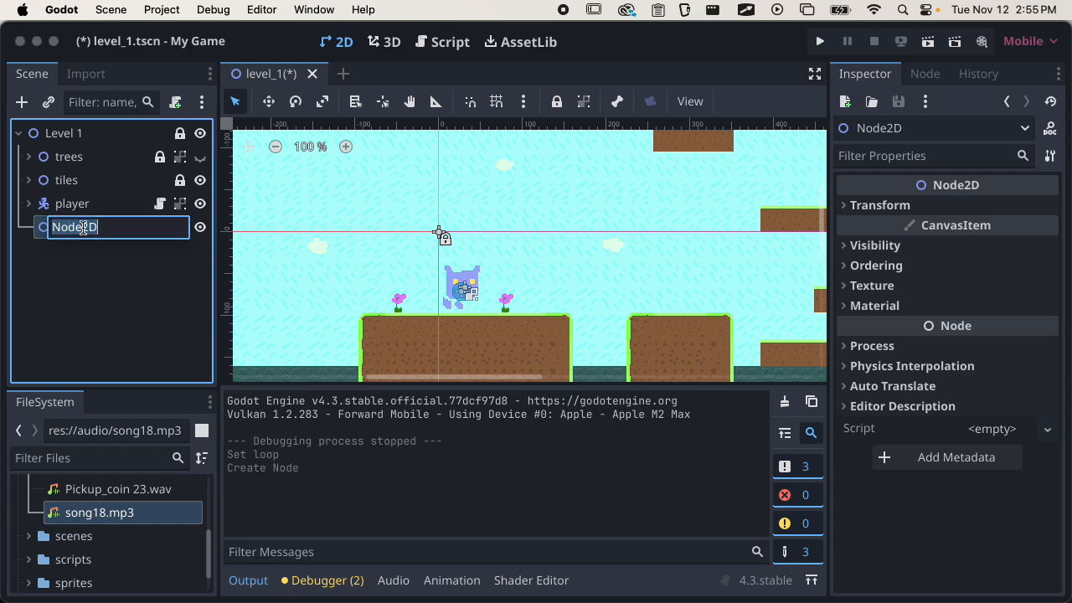
text(audio)
key(Return)
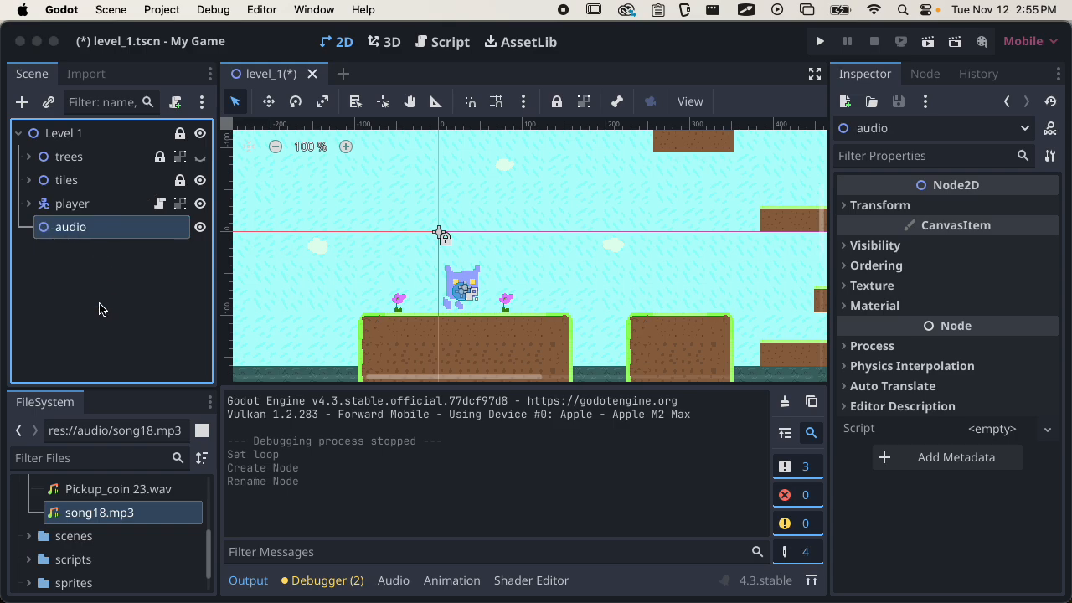
Examine the size, type, length and waveform of Level 1 Start.wav and song18.mp3 in the audio folder
drag(106, 383, 106, 354)
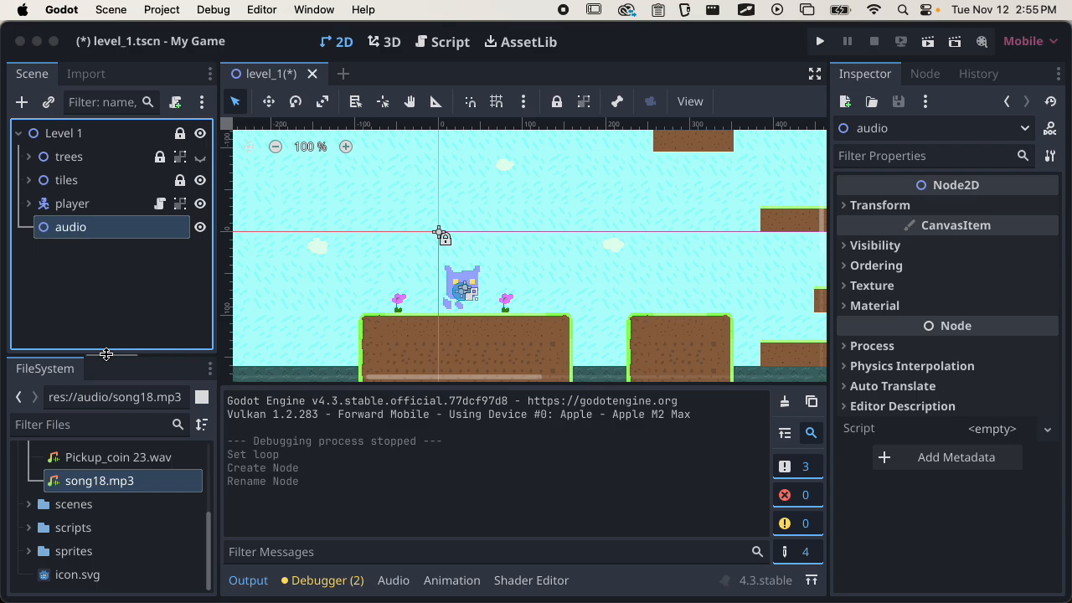
scroll(120, 508, up, 3)
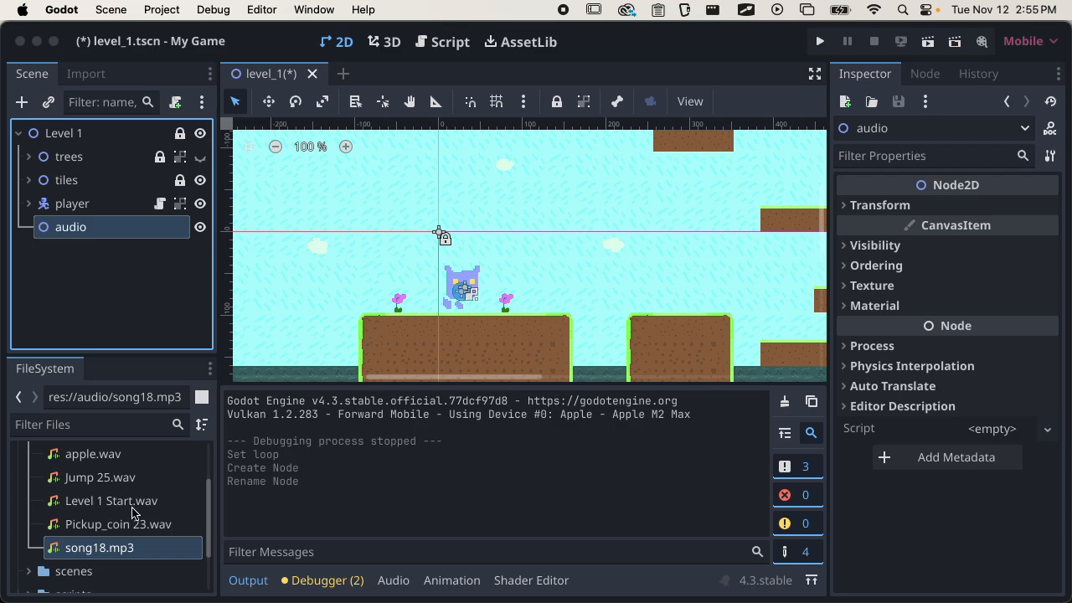
scroll(133, 512, up, 1)
click(118, 539)
click(107, 562)
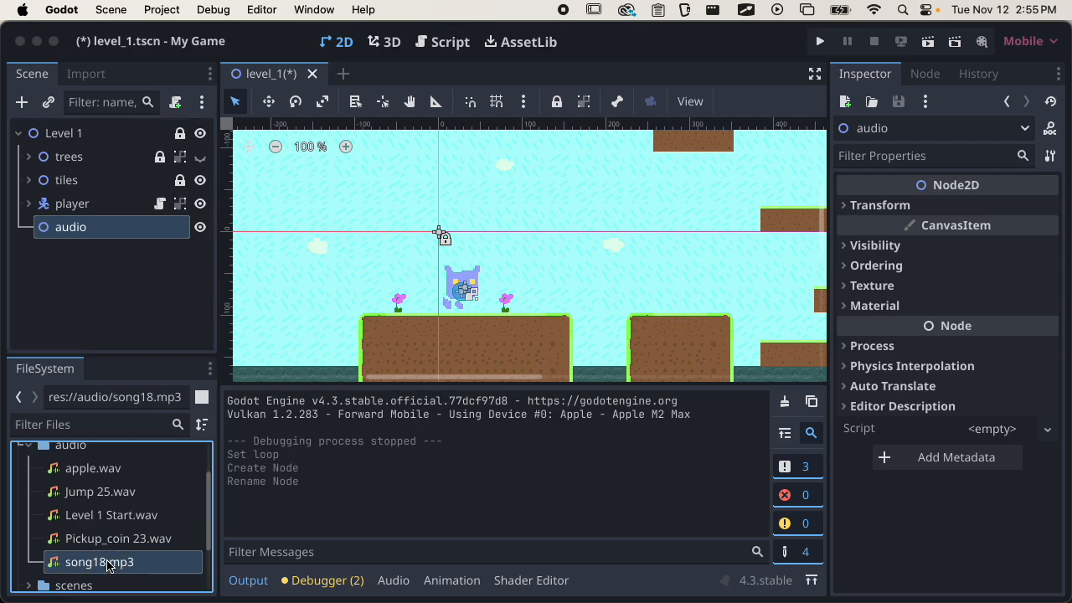
click(122, 517)
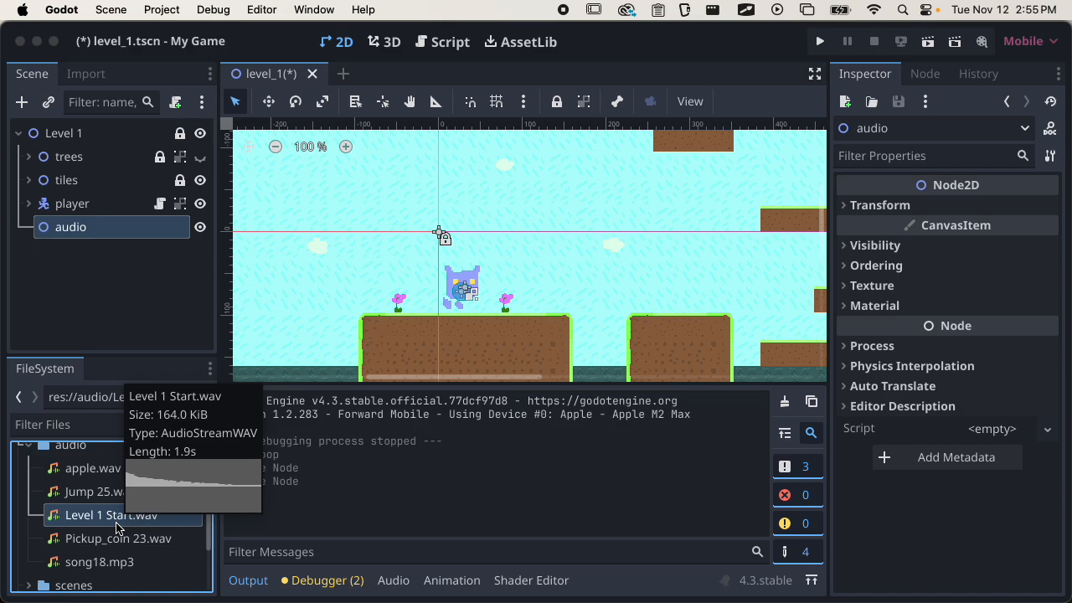
click(111, 567)
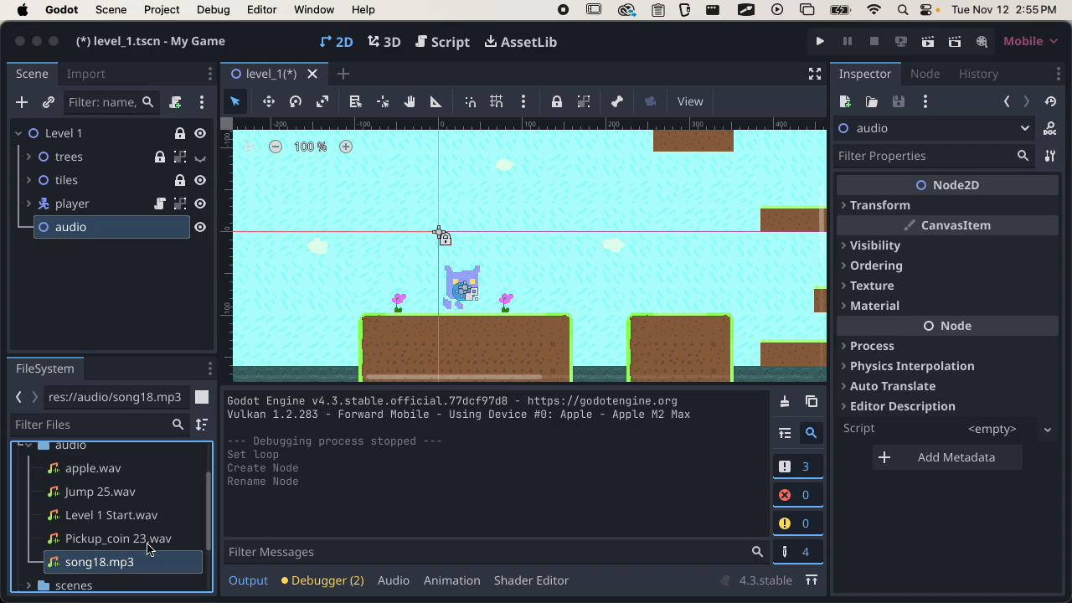
mouse_move(150, 572)
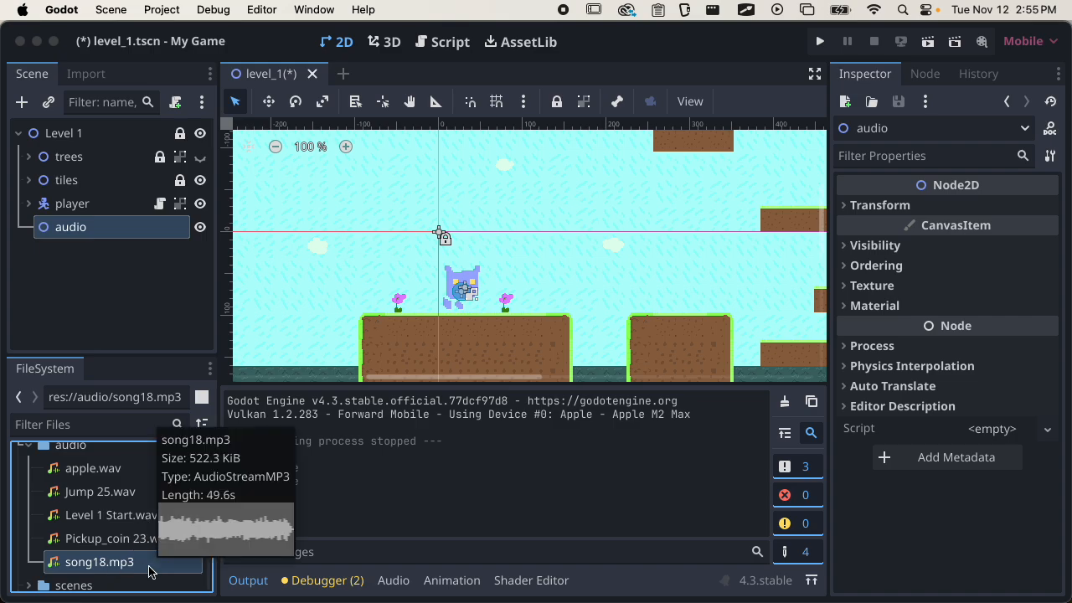
Check the loop import setting of song18.mp3 and return to the scene tree
click(123, 295)
click(114, 228)
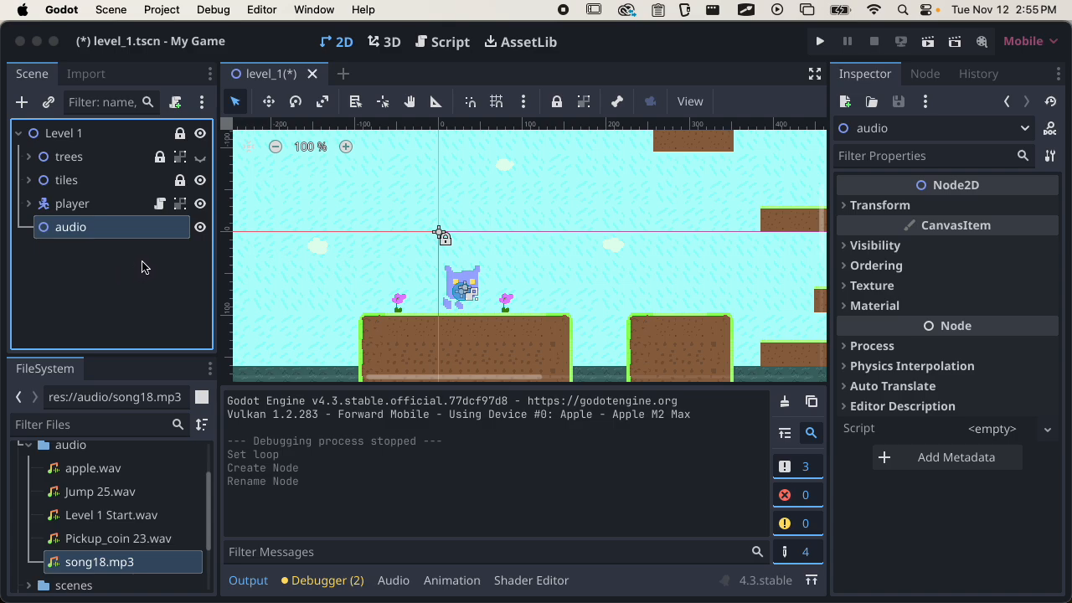
click(98, 82)
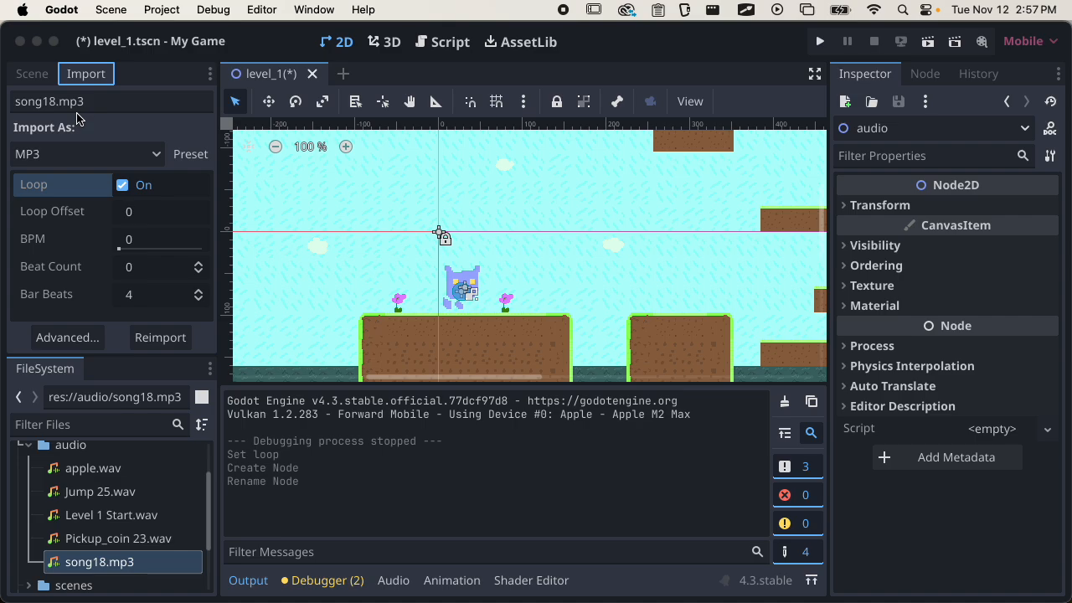
click(42, 77)
click(55, 285)
Add an AudioStreamPlayer as a child of the audio node, using the plain type rather than the 2D one
click(66, 225)
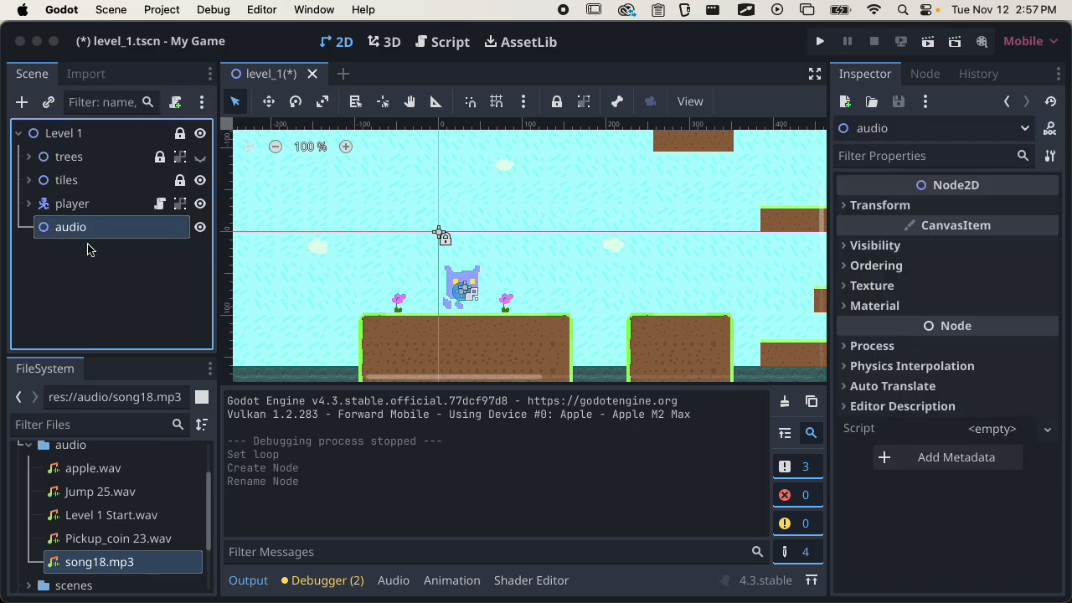
click(22, 103)
text(audio)
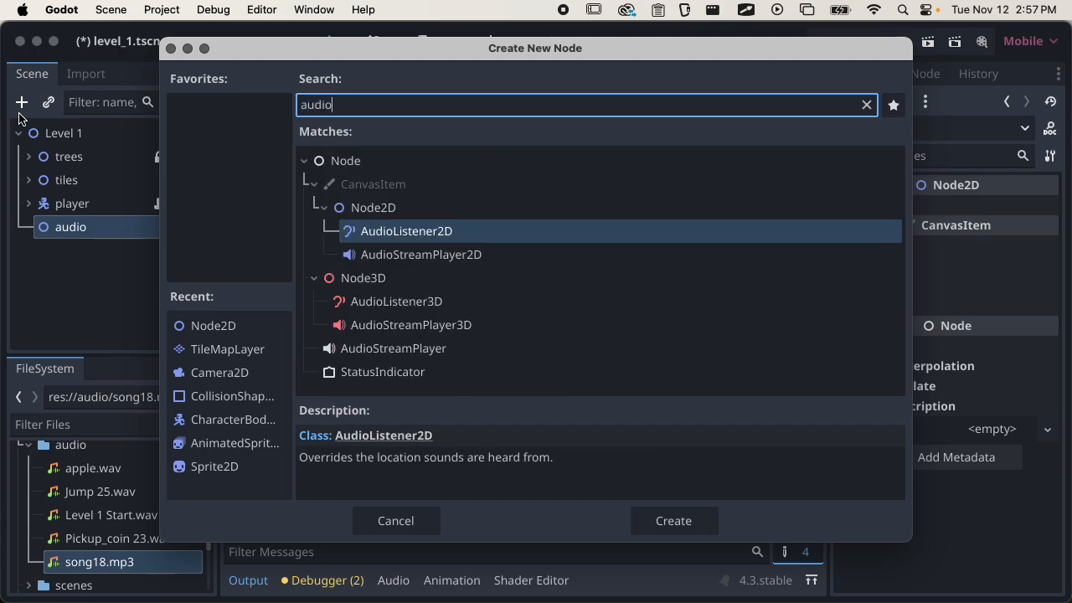
click(416, 259)
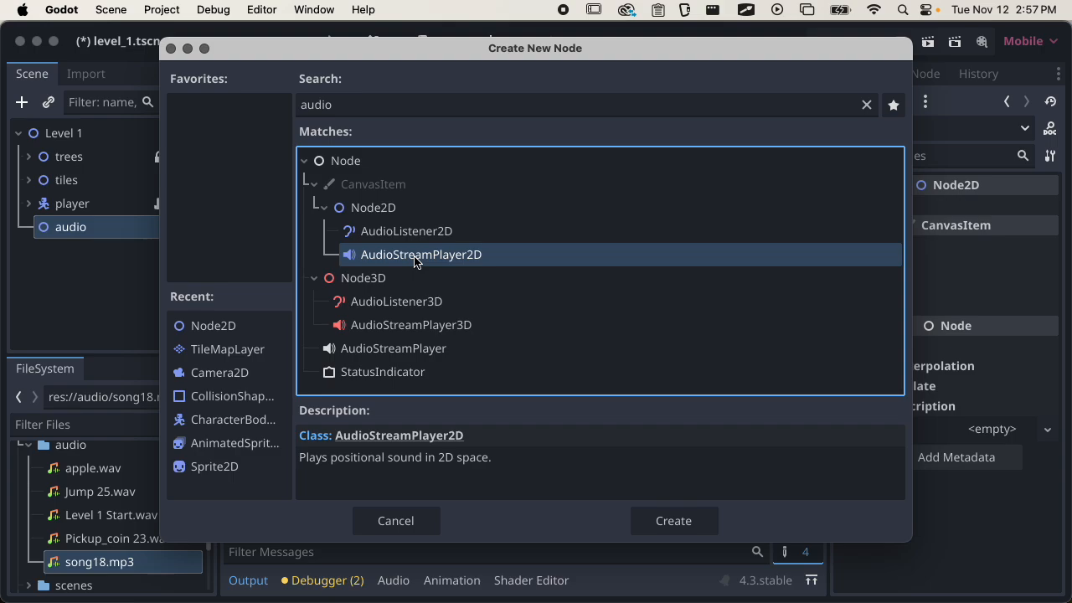
click(394, 350)
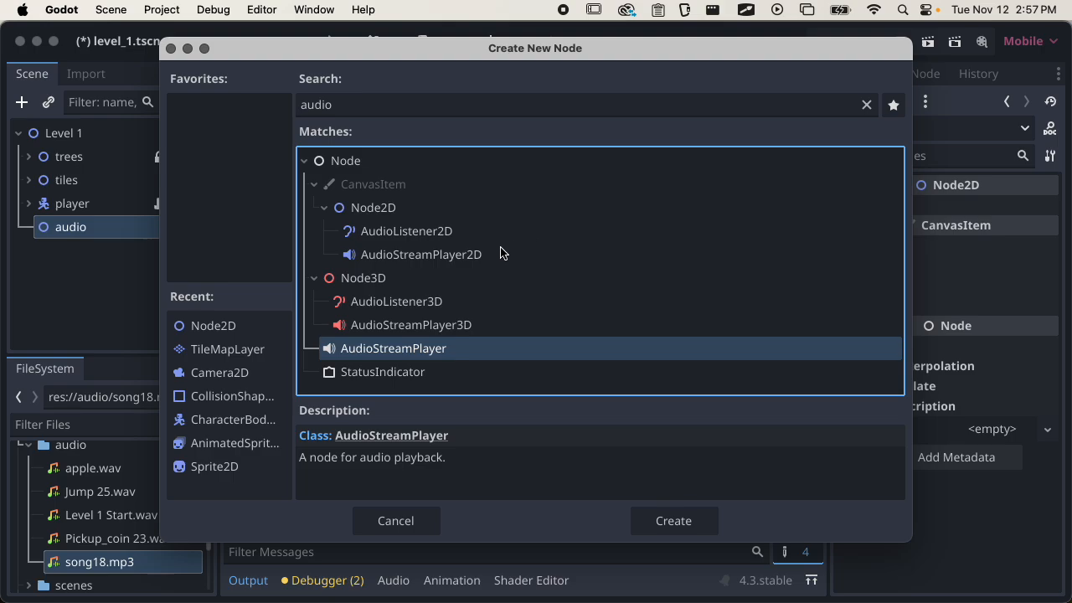
click(457, 255)
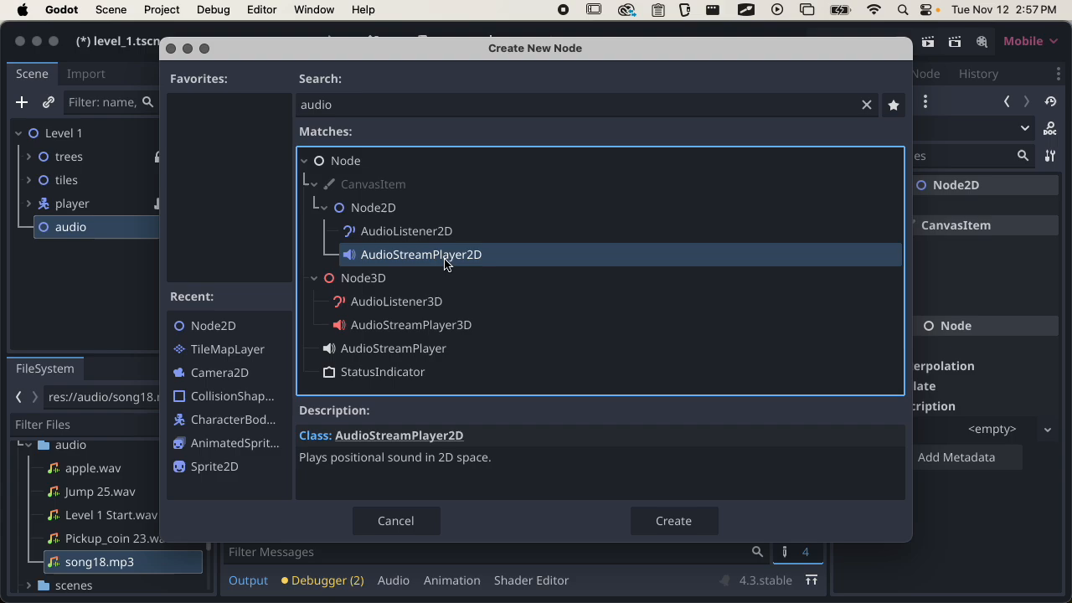
click(388, 350)
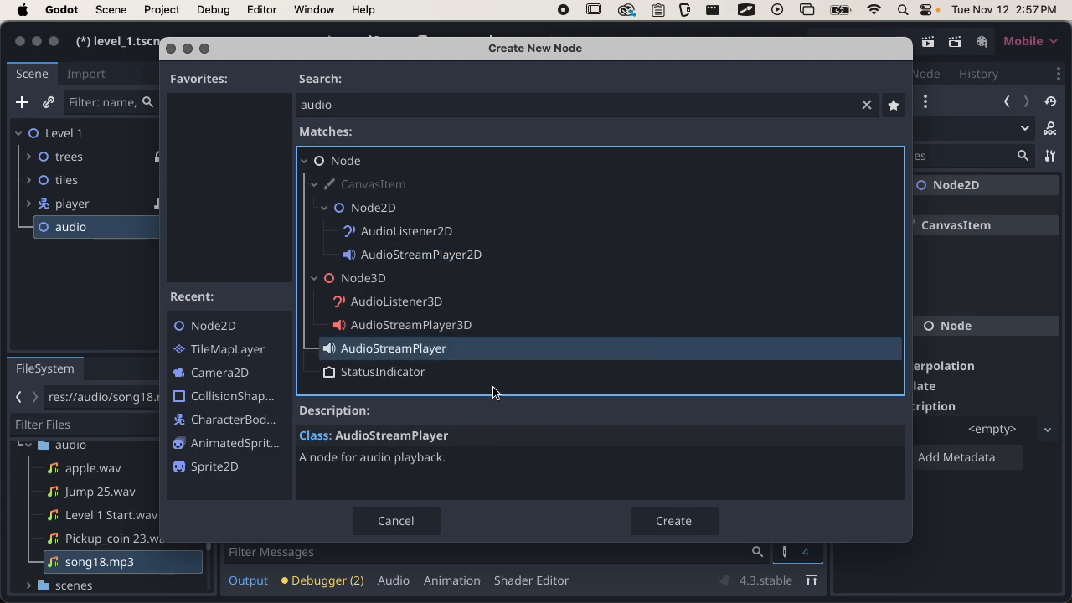
click(673, 521)
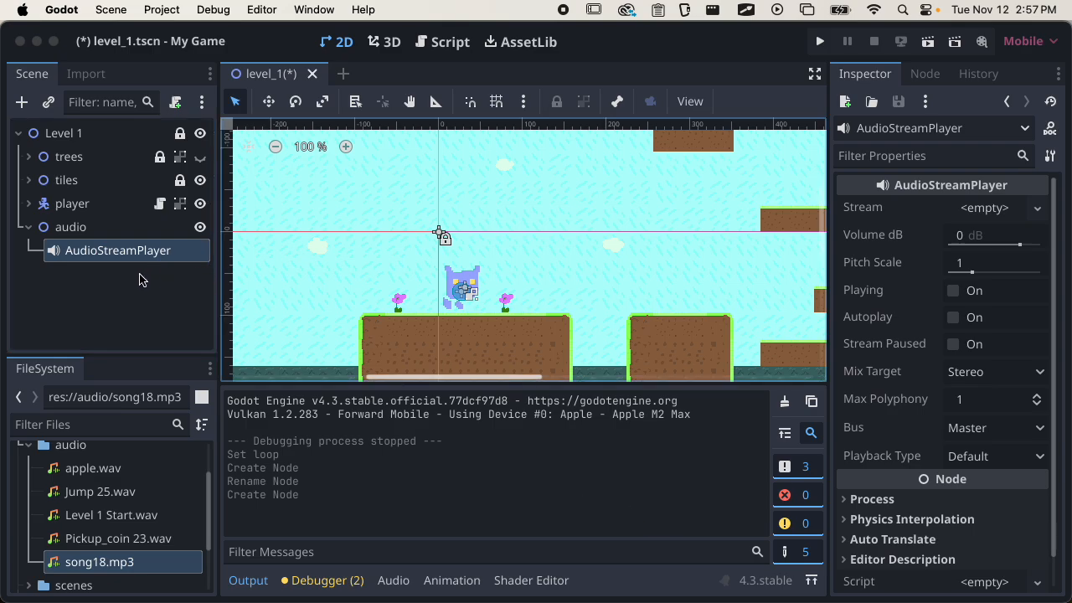
Rename the new AudioStreamPlayer under the audio node as Level 1 Start
click(119, 255)
double_click(120, 255)
text(Le)
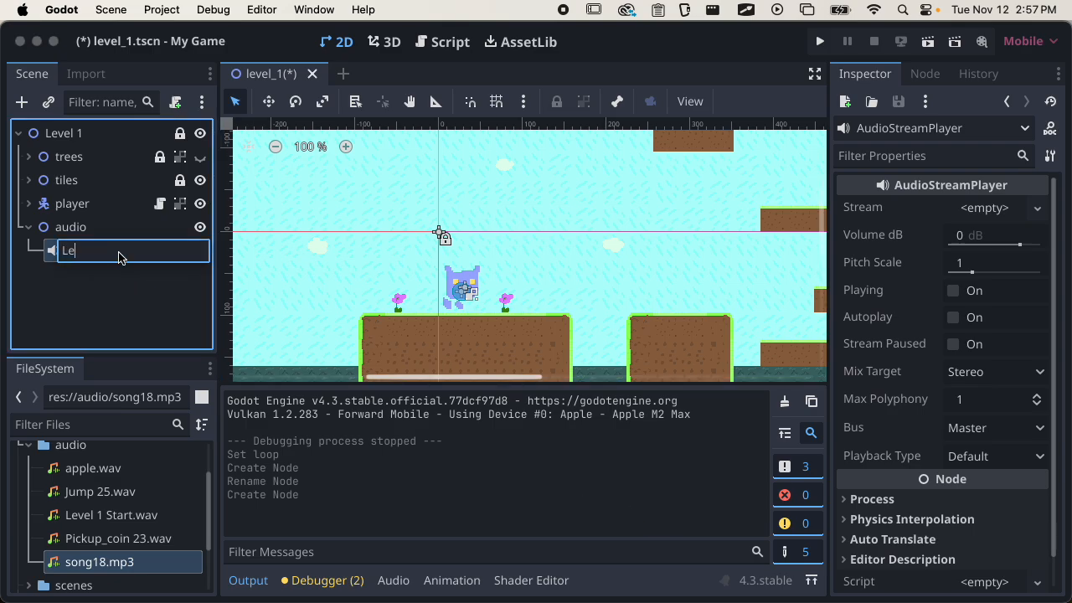
text(vel 1 Start)
key(Return)
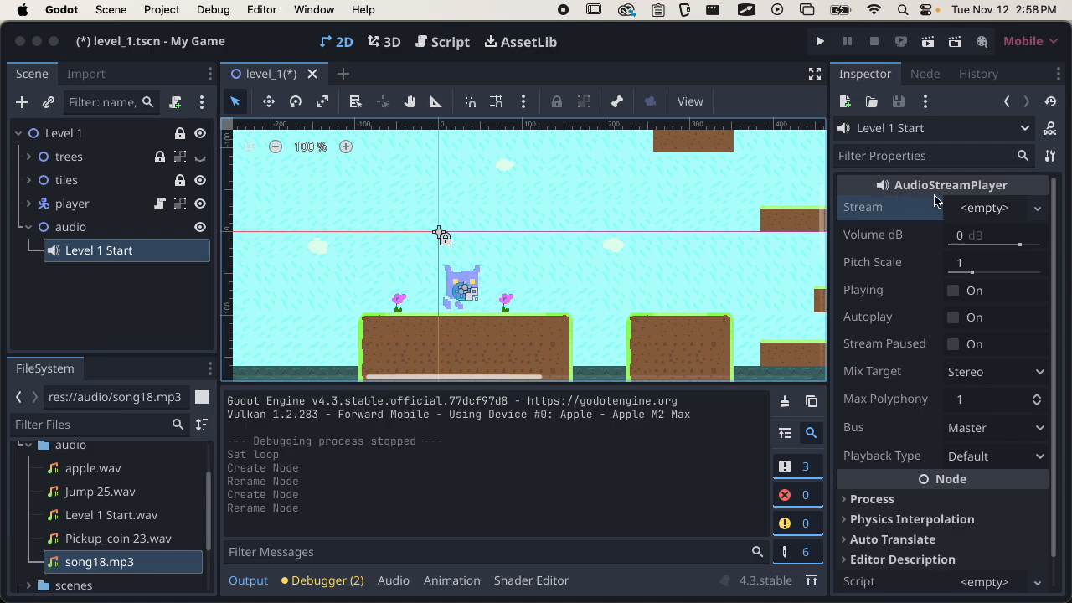
Assign Level 1 Start.wav from the project files to the player's stream, and clear the stream again
mouse_move(935, 200)
drag(113, 516, 979, 213)
click(928, 222)
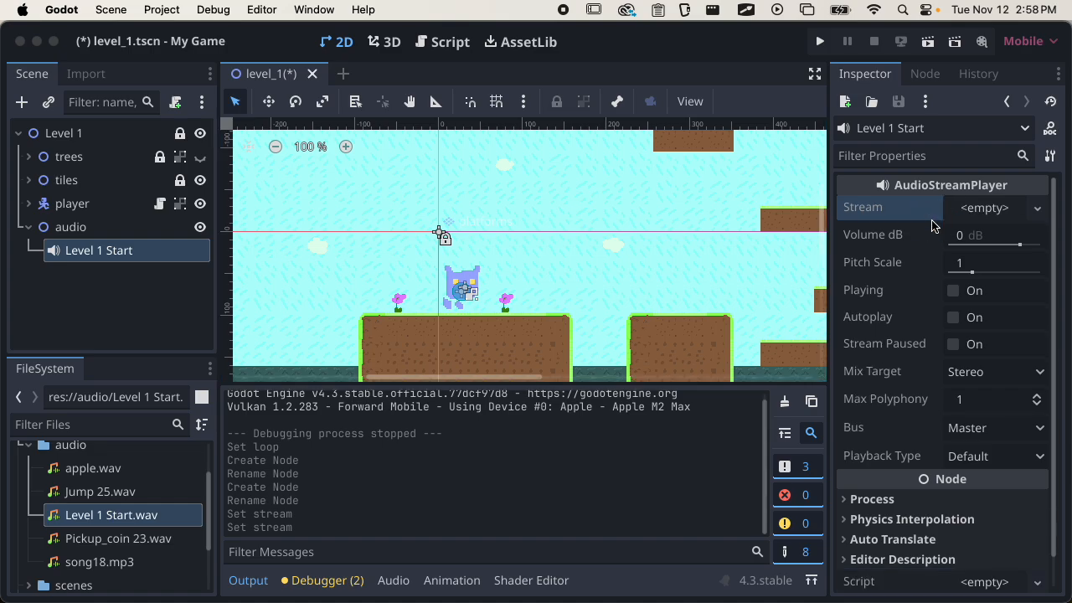
Load Level 1 Start.wav from the res://audio folder as the stream of the Level 1 Start player
click(1039, 210)
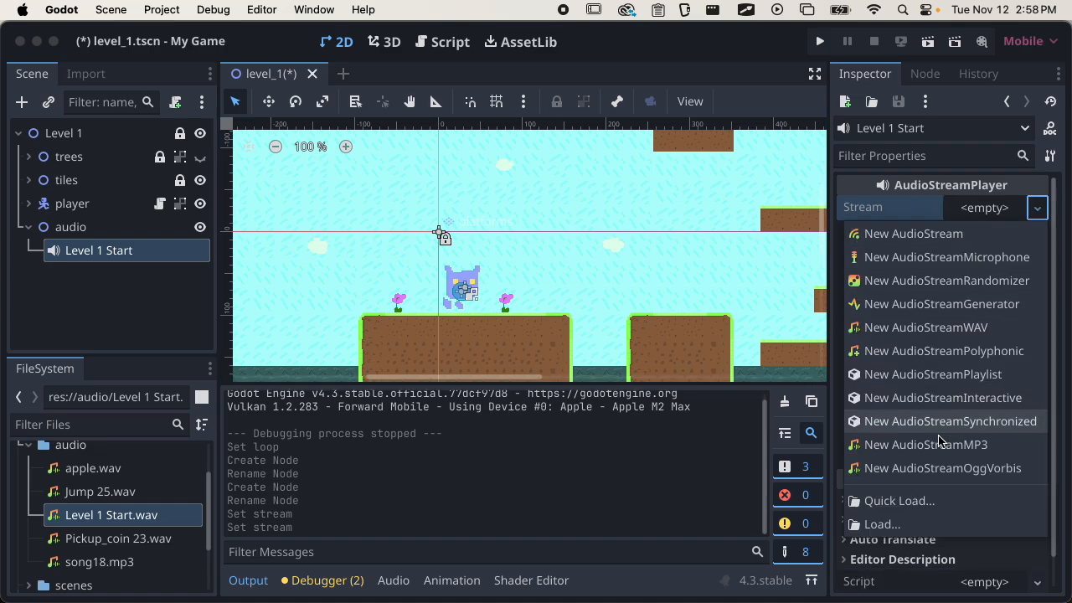
click(896, 523)
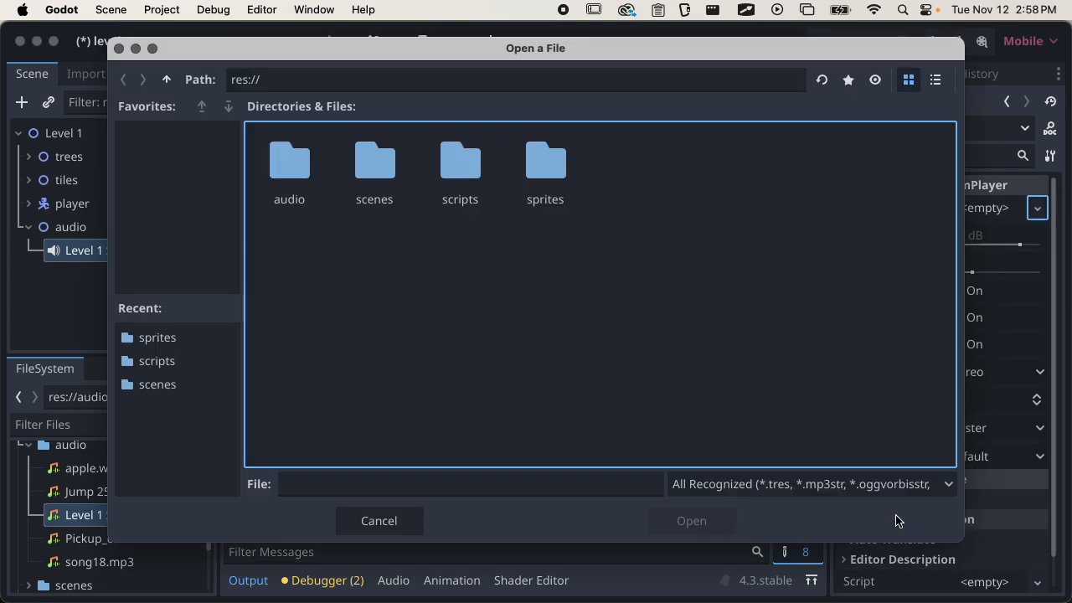
double_click(292, 172)
click(467, 143)
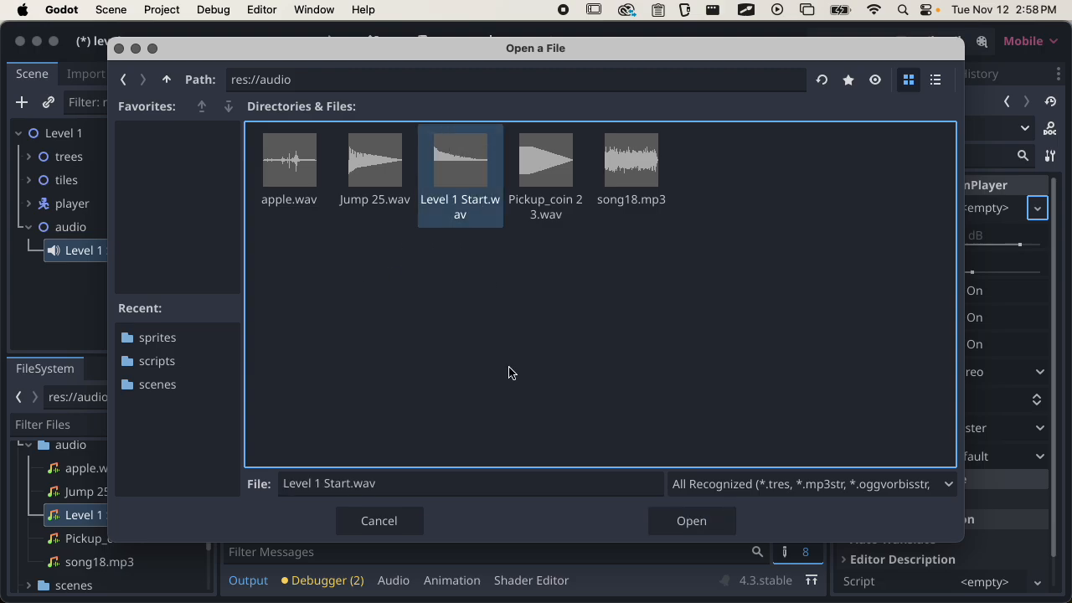
click(660, 516)
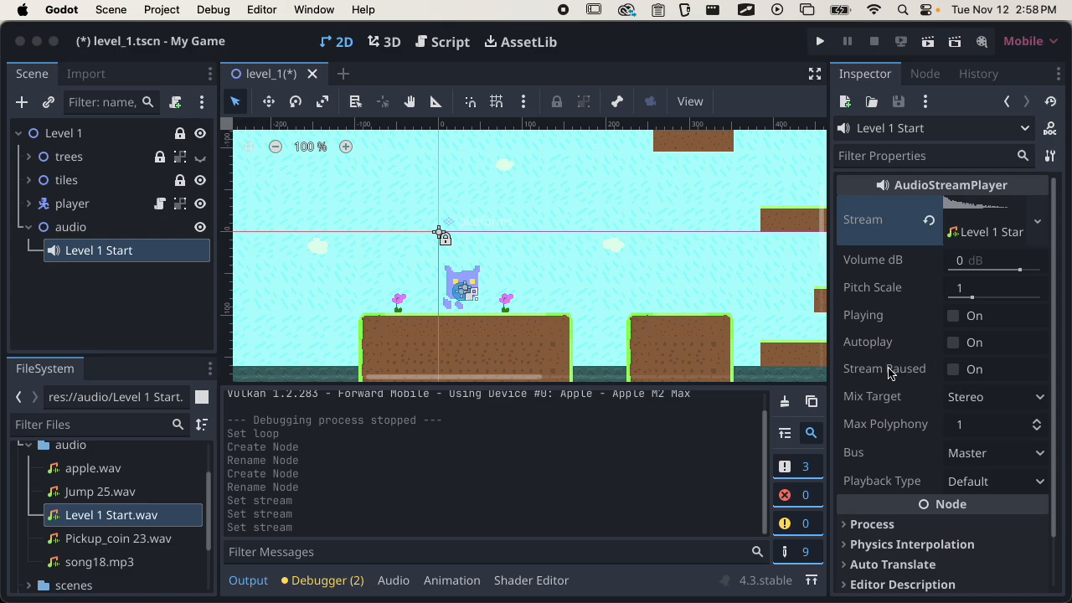
Turn on autoplay for the Level 1 Start player and set its volume to -12 dB
click(958, 344)
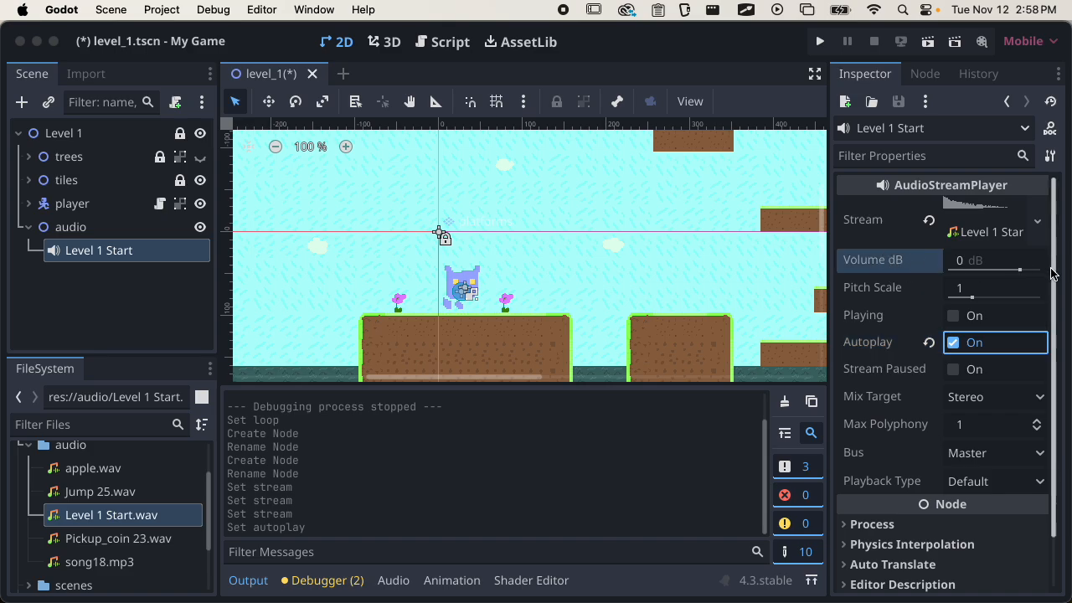
click(991, 266)
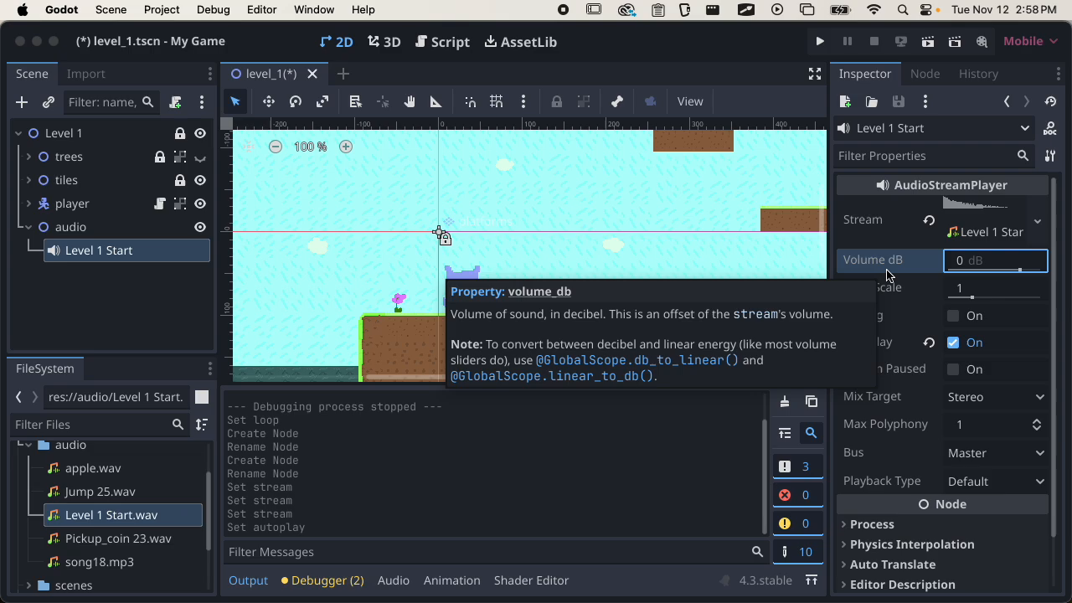
click(976, 266)
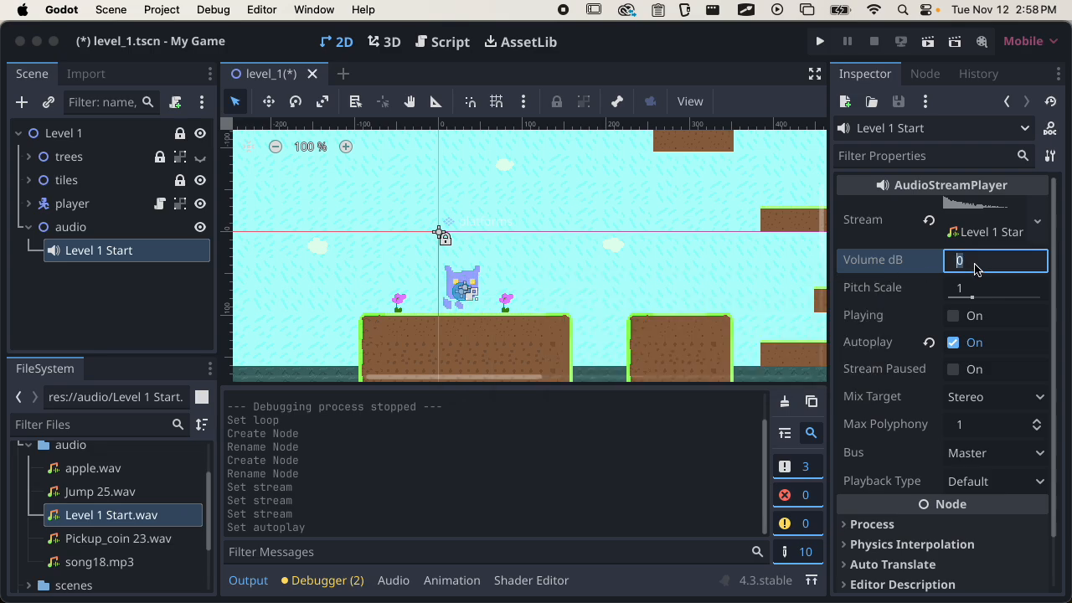
text(-12)
key(Return)
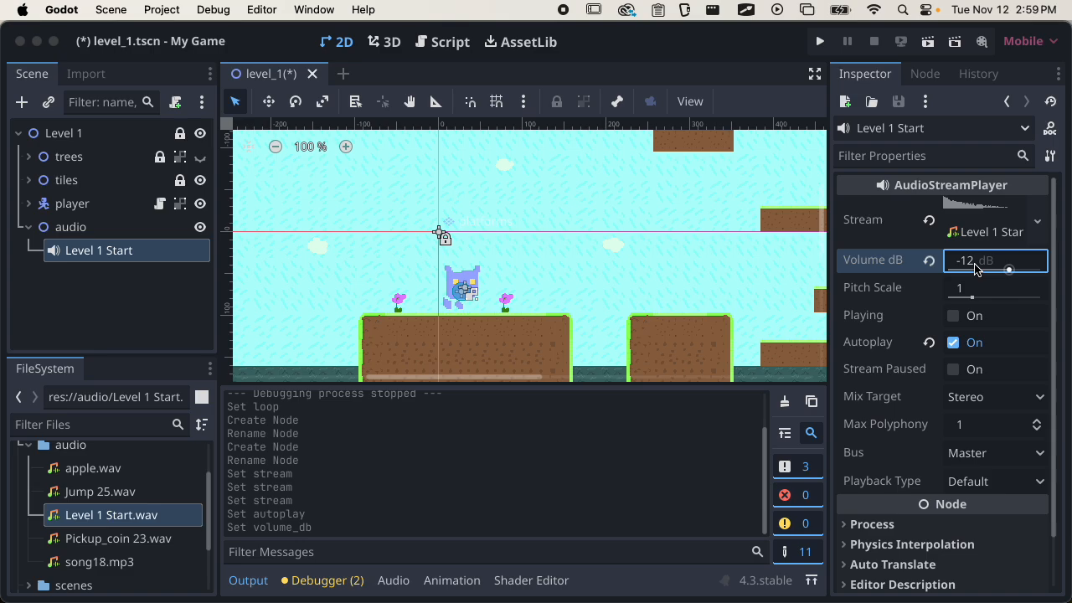
scroll(895, 399, down, 2)
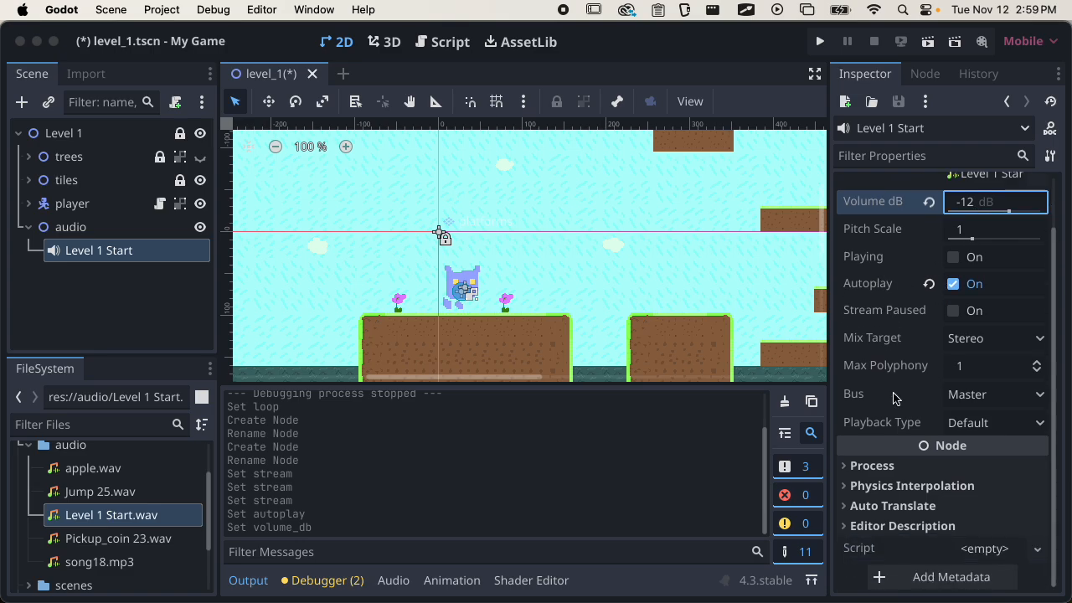
scroll(895, 399, up, 1)
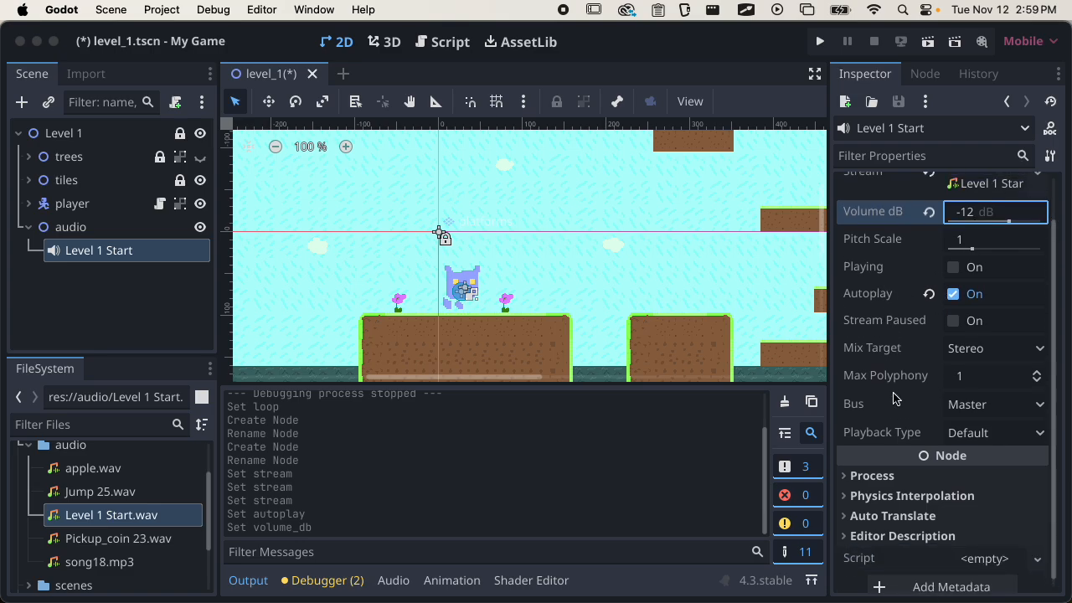
scroll(895, 399, up, 2)
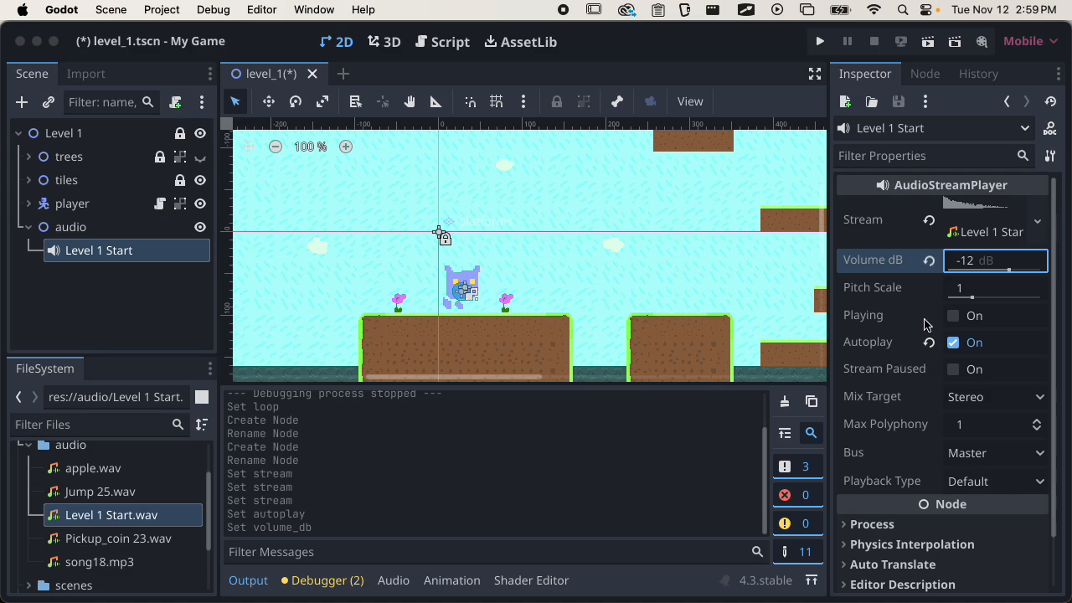
Save the level_1 scene and test-run it to hear the start sound, closing the game window when done
key(super+s)
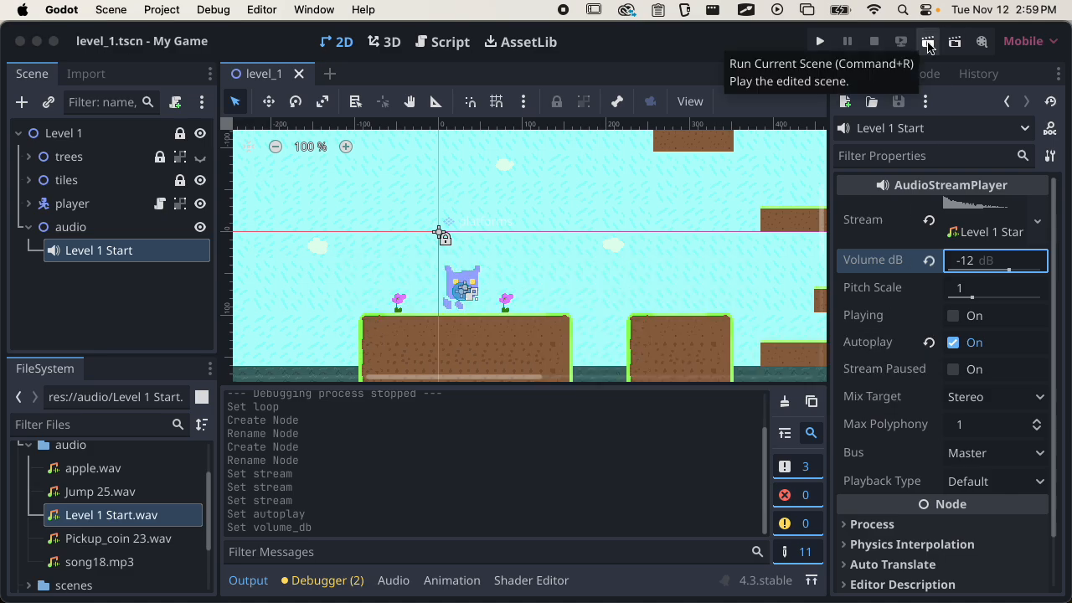
click(927, 43)
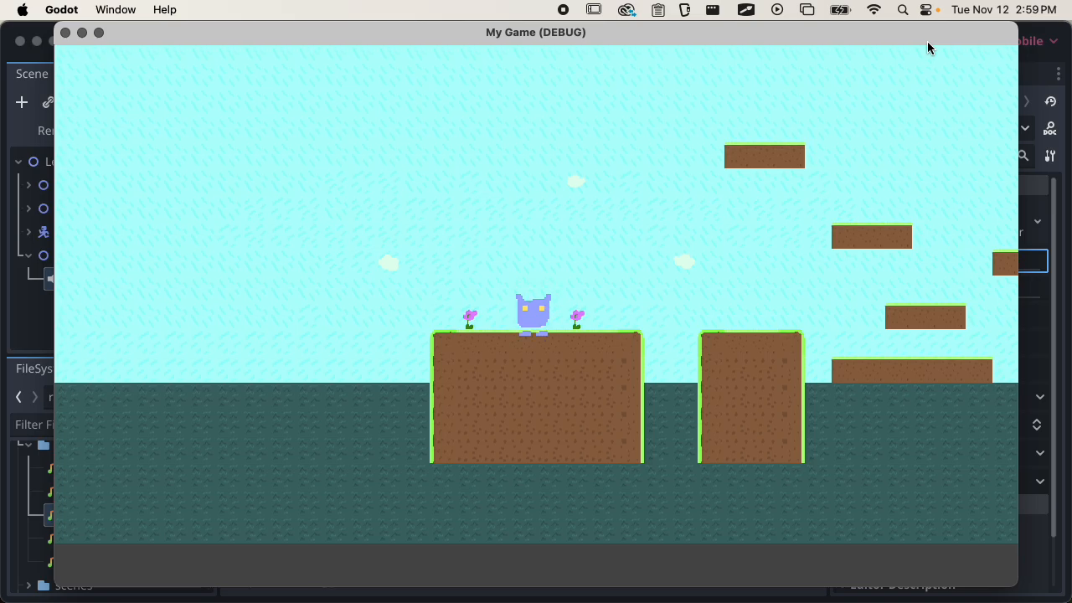
click(66, 33)
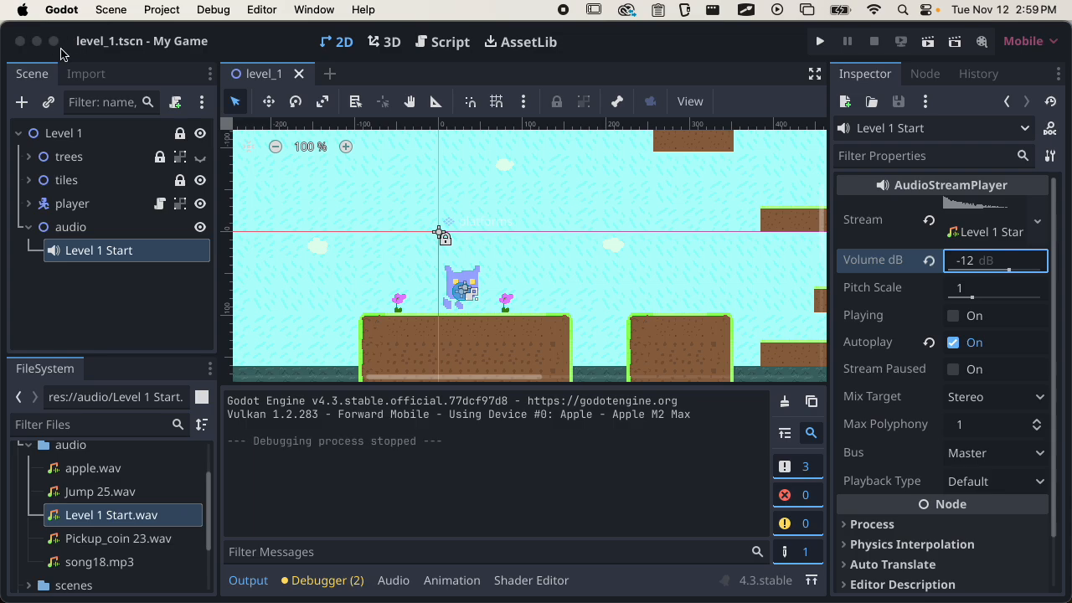
Duplicate the Level 1 Start player within the audio node and name the copy Background music
click(114, 268)
click(114, 253)
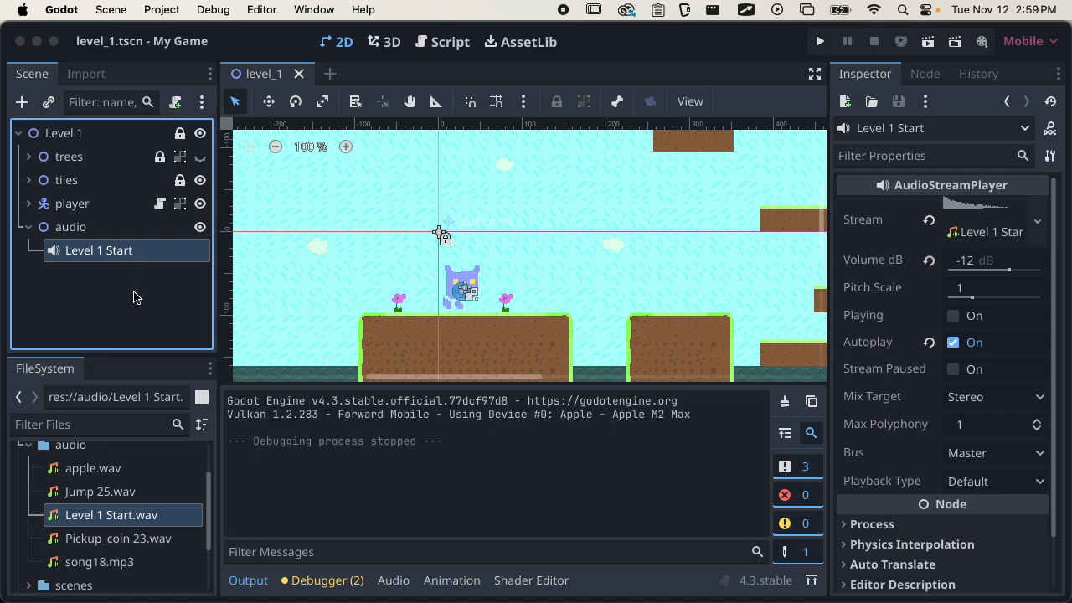
key(cmd+d)
key(Return)
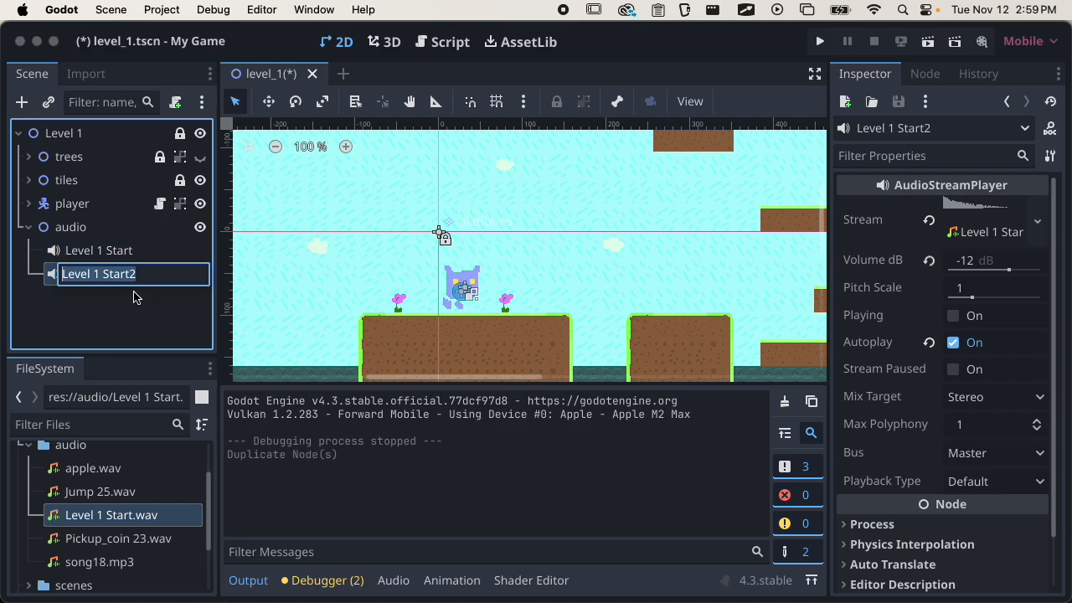
text(Backgfo)
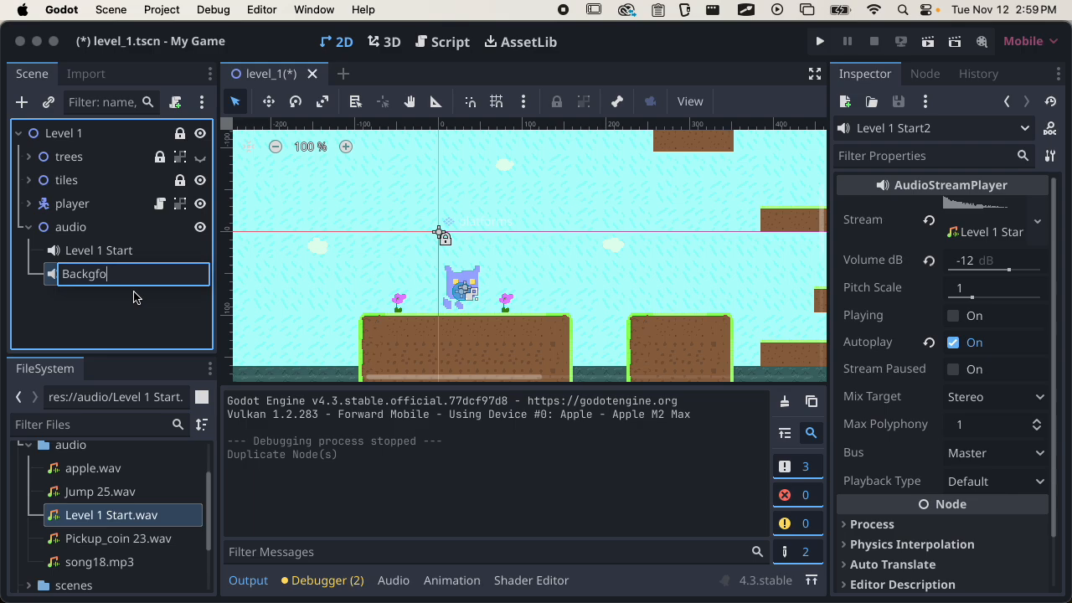
key(BackSpace)
key(BackSpace)
text(round music)
key(Return)
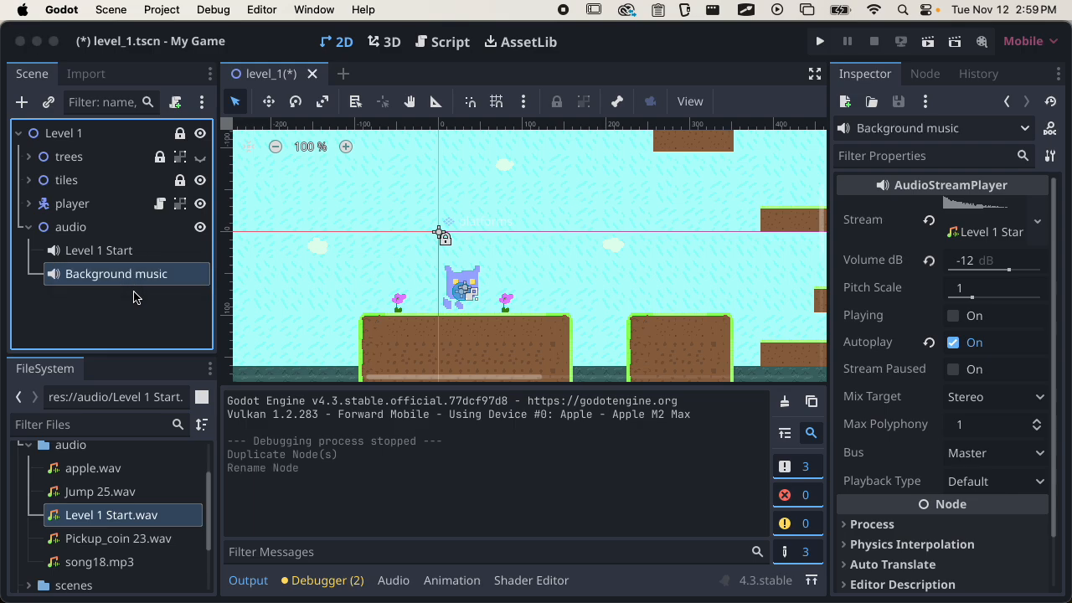
Replace the Background music player's stream with song18.mp3 from the res://audio folder
click(928, 223)
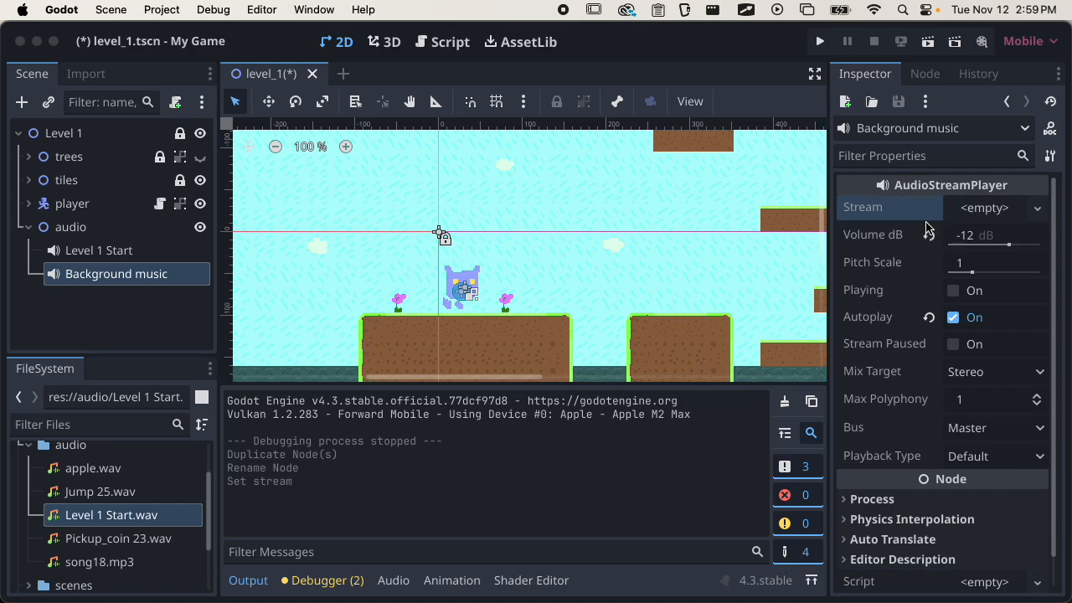
click(982, 215)
click(890, 523)
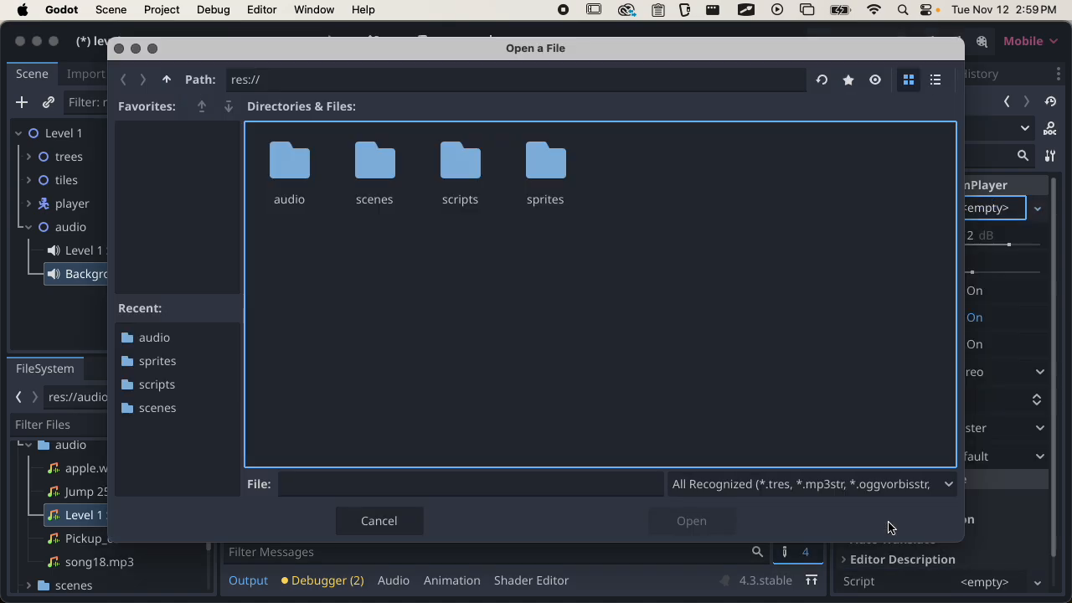
double_click(324, 167)
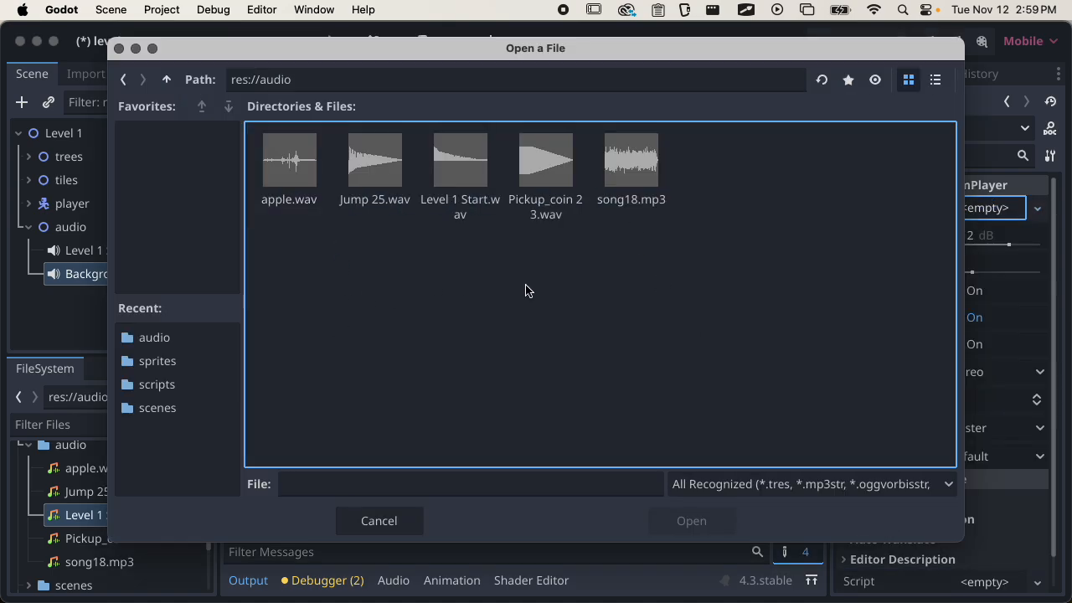
click(635, 165)
click(687, 521)
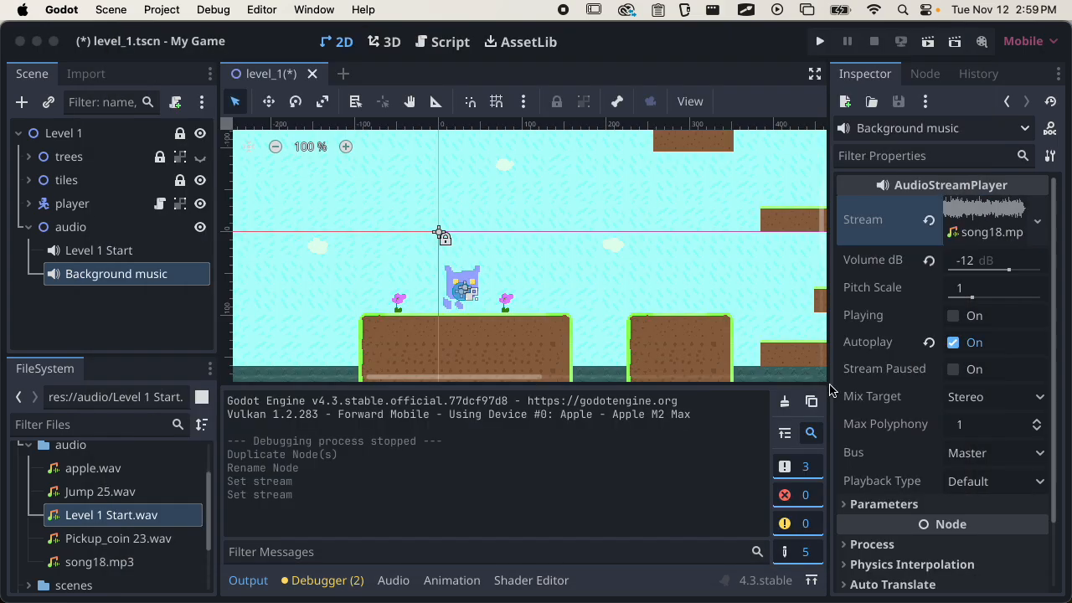
Set the Background music player's volume to -24 dB and check its remaining audio properties
click(976, 265)
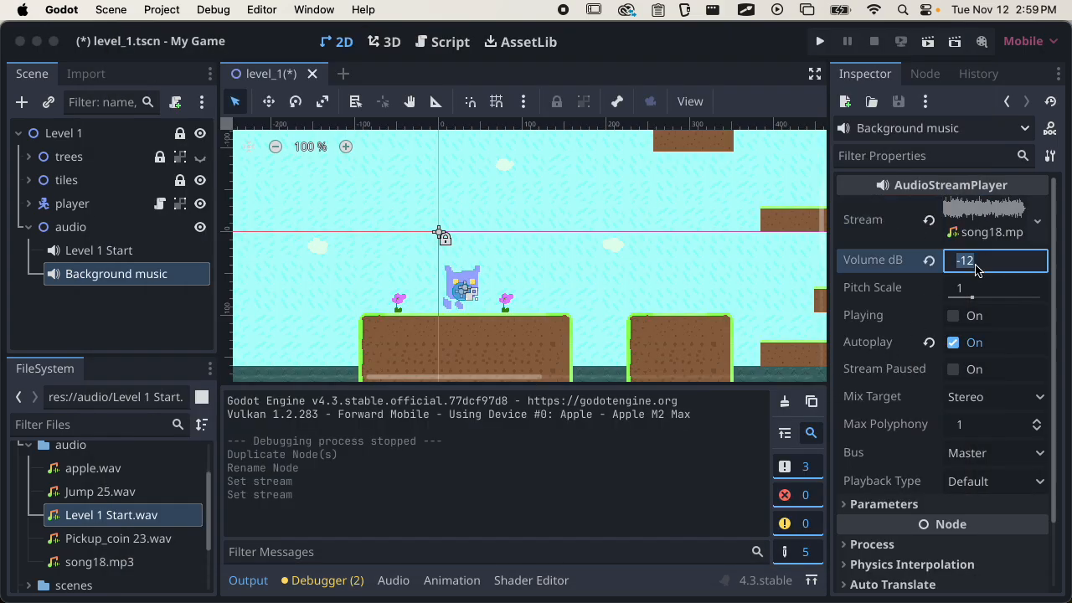
text(-24)
key(Return)
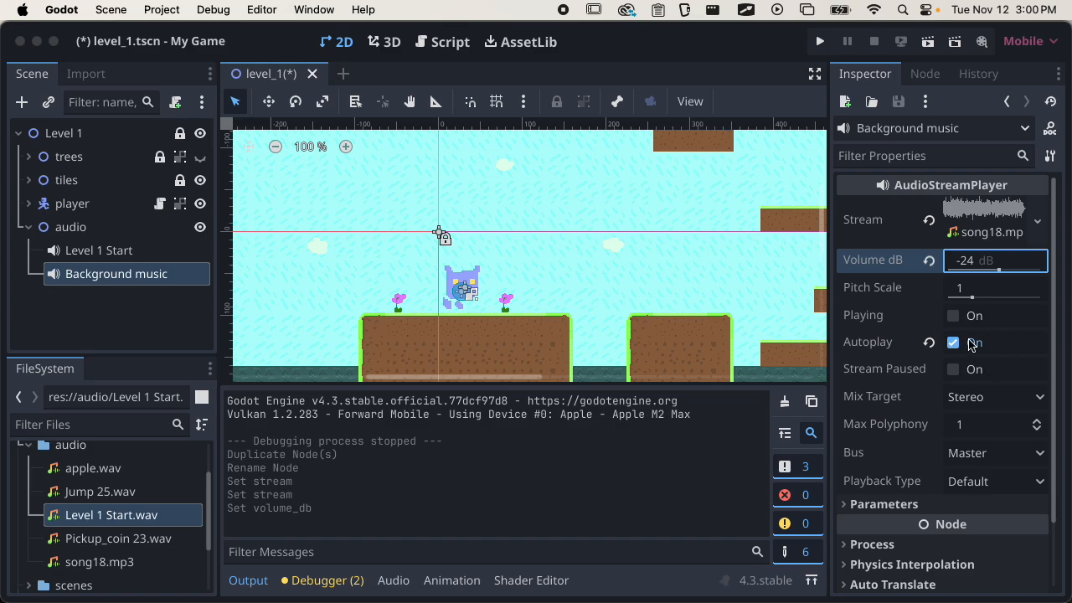
scroll(937, 403, down, 2)
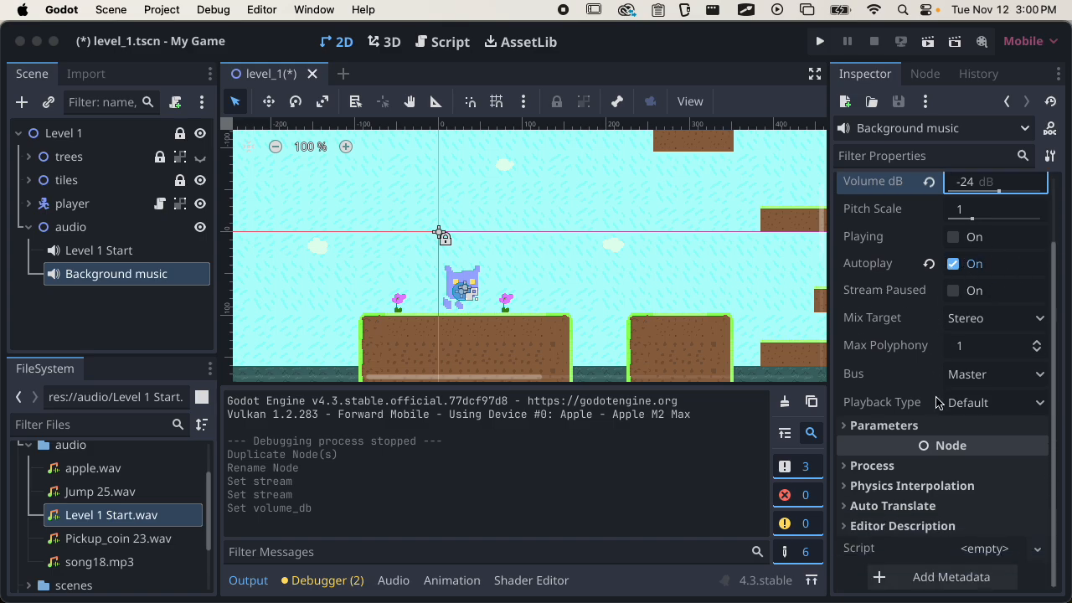
scroll(937, 403, up, 2)
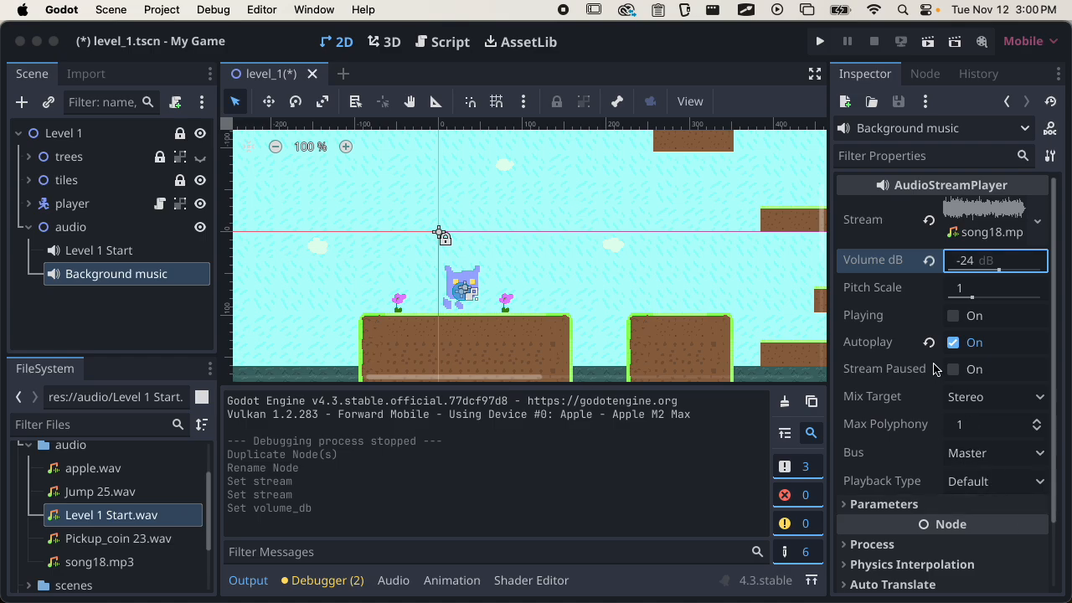
Test-run the level_1 scene to hear the background music while making the character jump, closing the game window when done
click(928, 47)
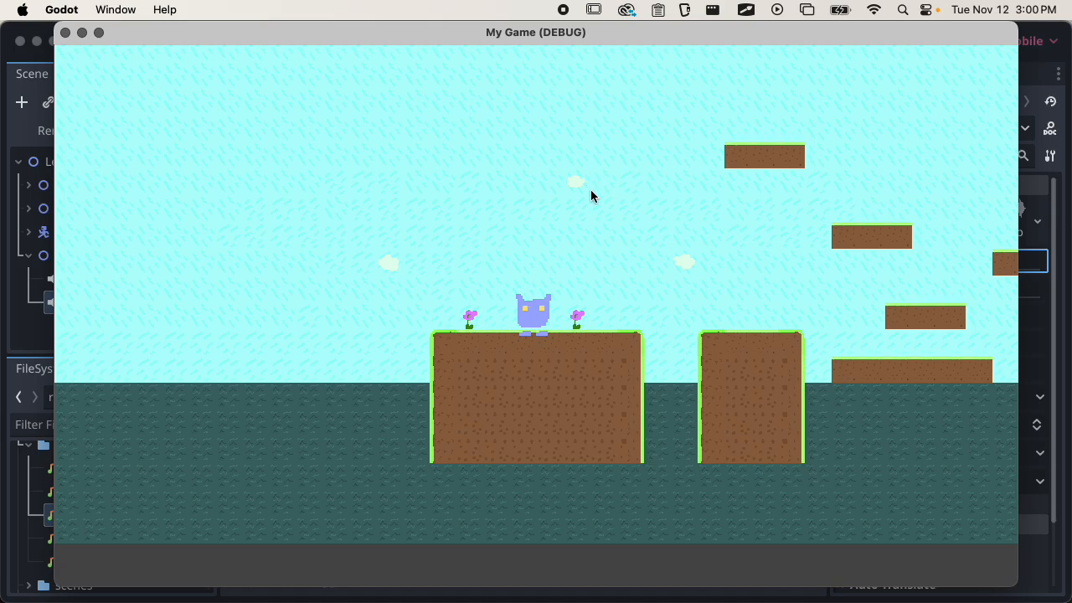
key(space)
key(space)
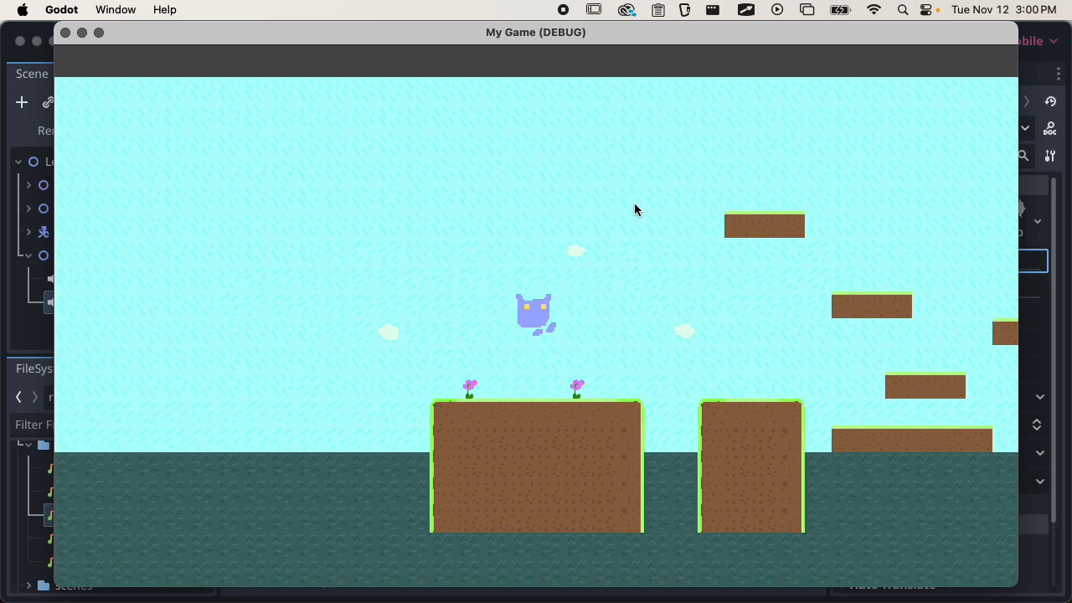
key(space)
key(space)
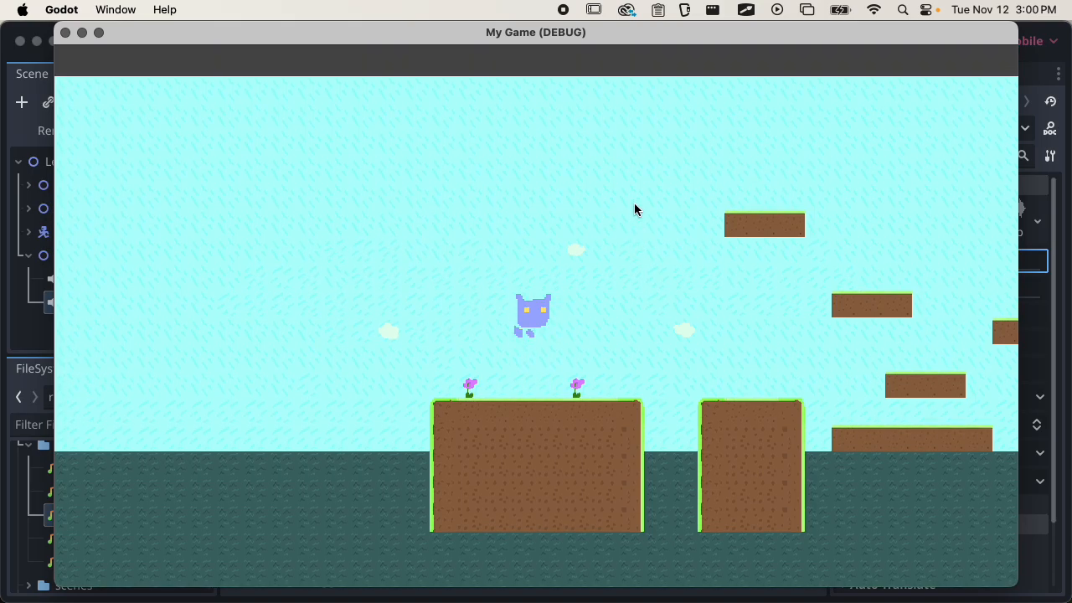
key(space)
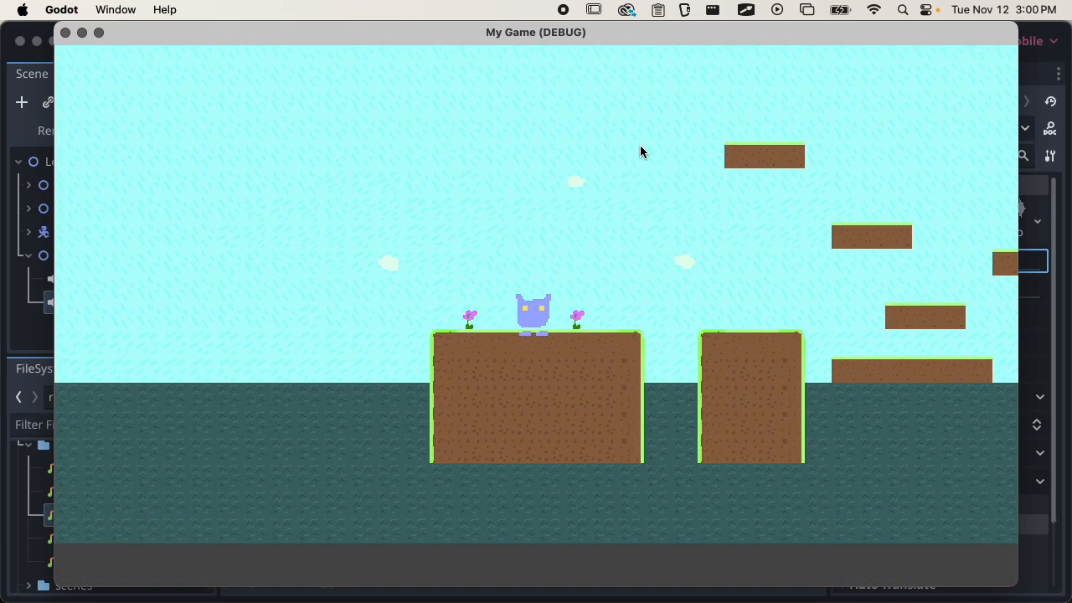
click(66, 32)
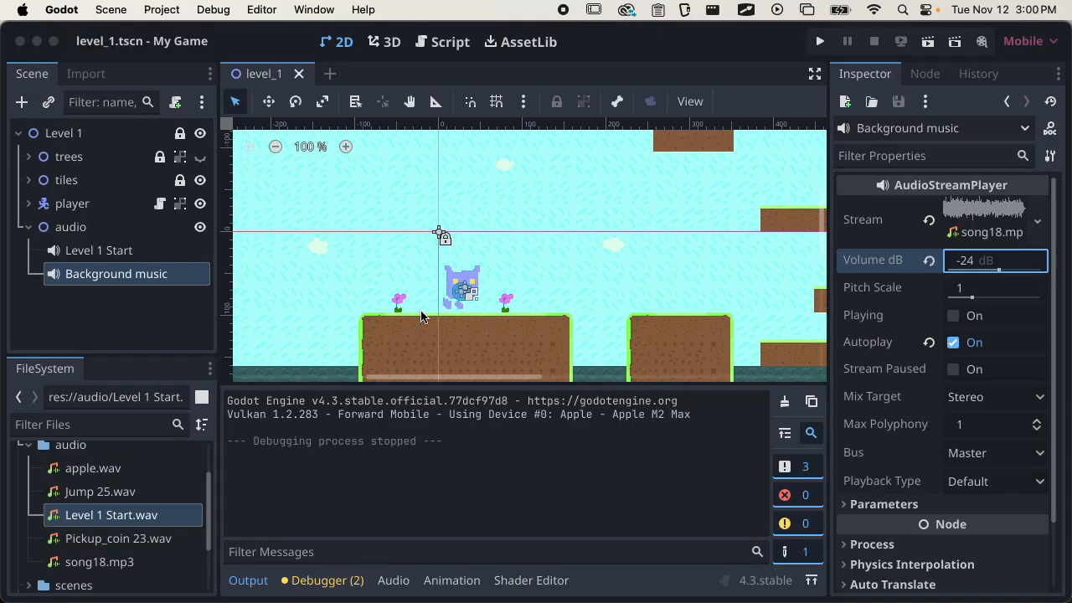
Collapse the audio node, select Jump 25.wav among the audio files, expand the player node and open its attached script
mouse_move(938, 303)
click(31, 227)
click(99, 496)
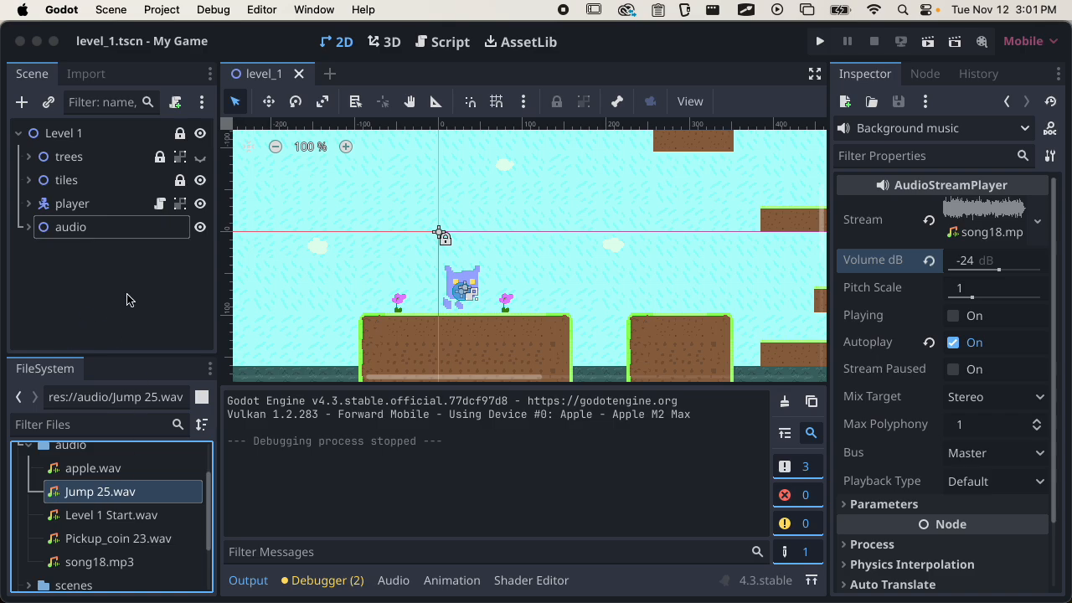
click(29, 205)
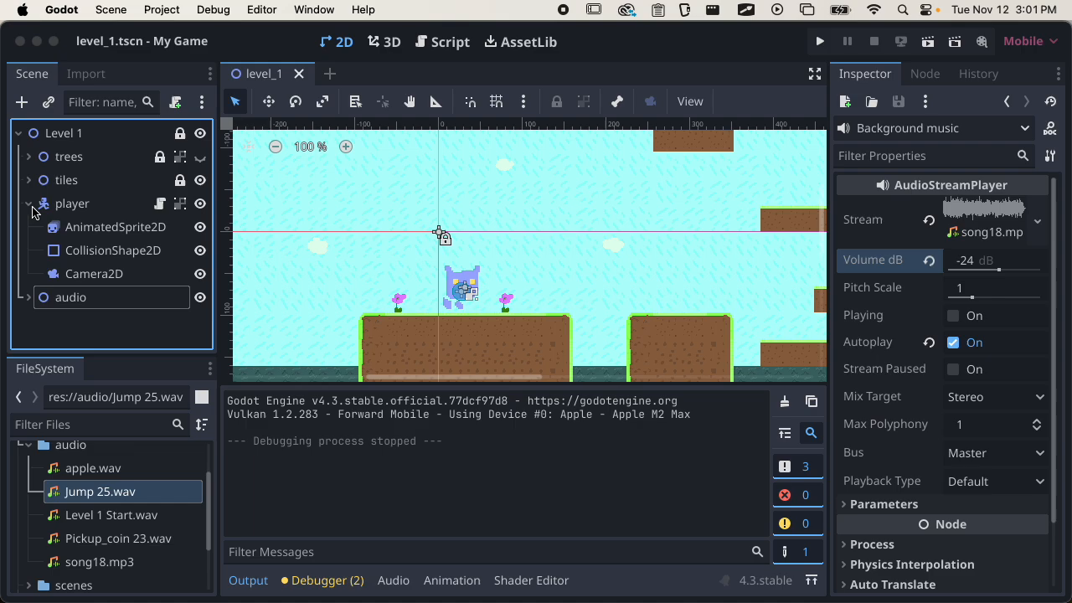
click(65, 220)
click(79, 205)
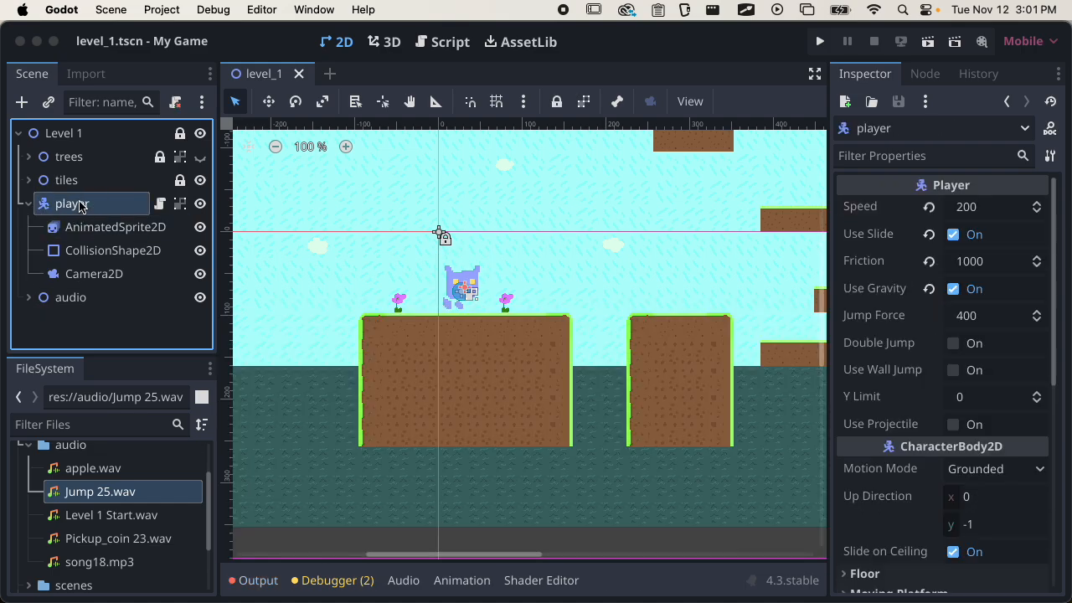
click(160, 204)
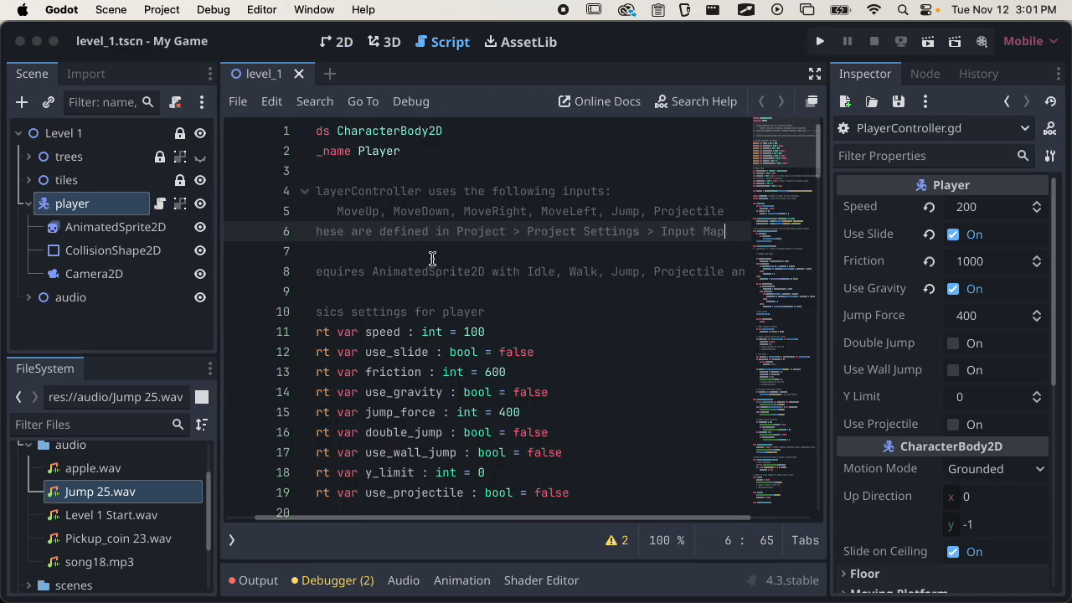
Examine the opening comments, exported variables and first functions of the player script
scroll(537, 264, left, 2)
scroll(537, 264, down, 1)
scroll(537, 264, right, 5)
scroll(537, 264, up, 1)
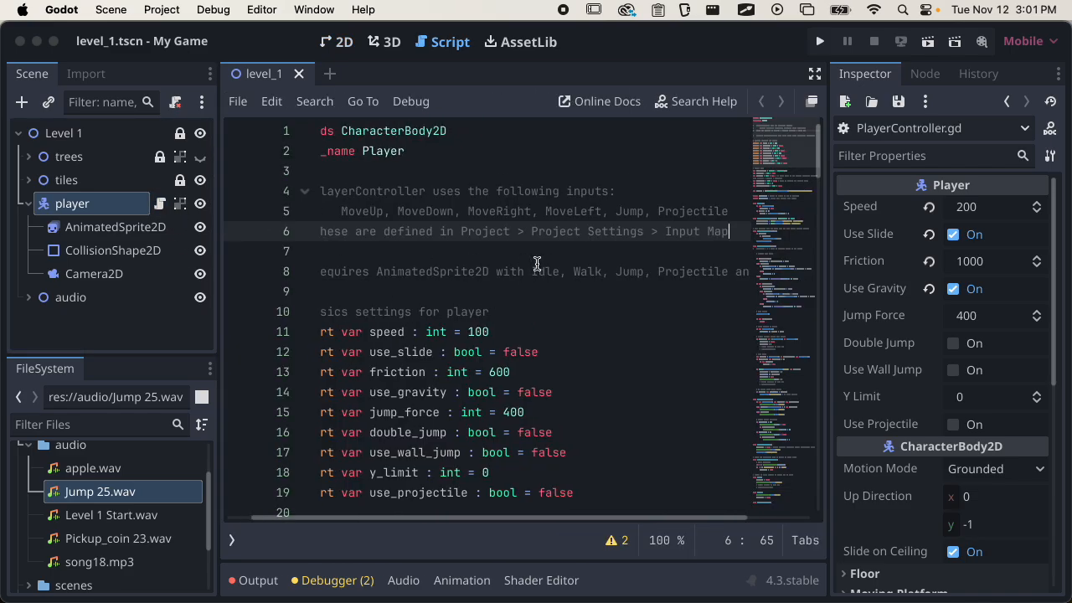
scroll(537, 263, left, 5)
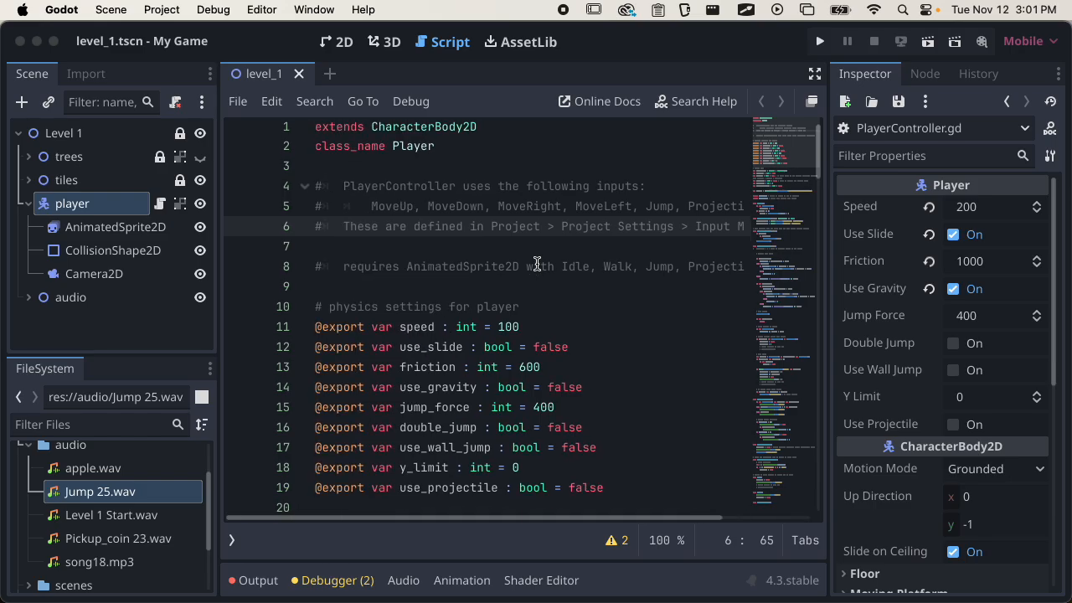
scroll(537, 263, down, 9)
scroll(537, 264, down, 9)
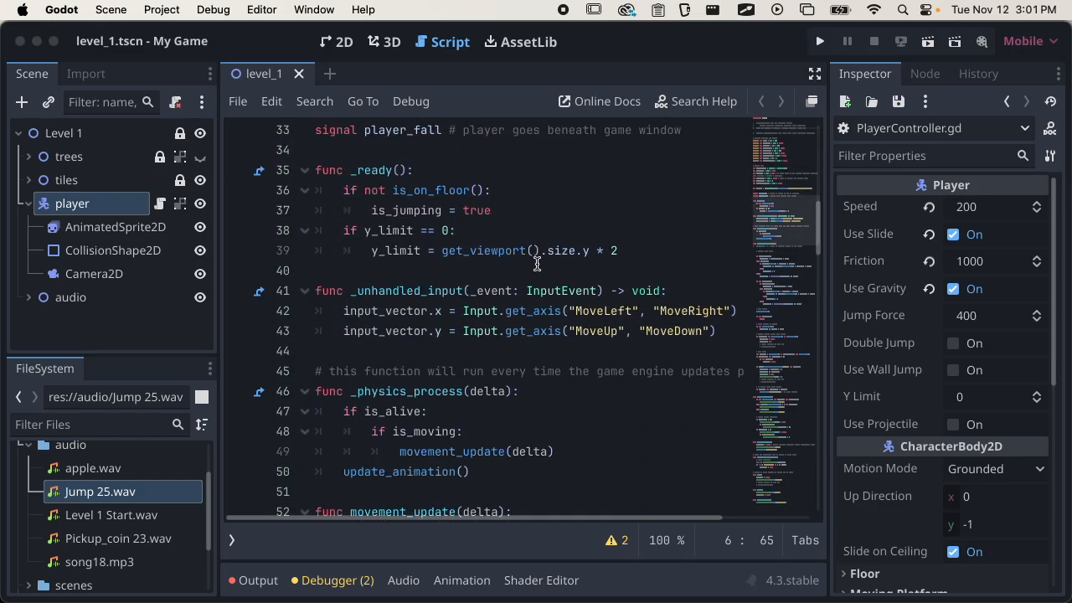
scroll(537, 264, up, 18)
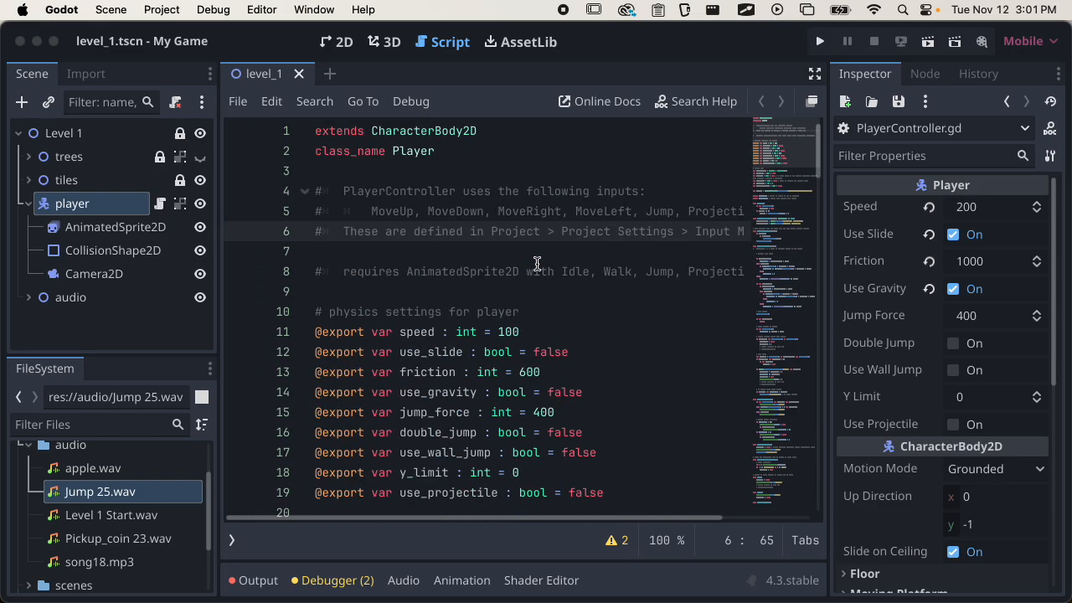
scroll(537, 264, right, 3)
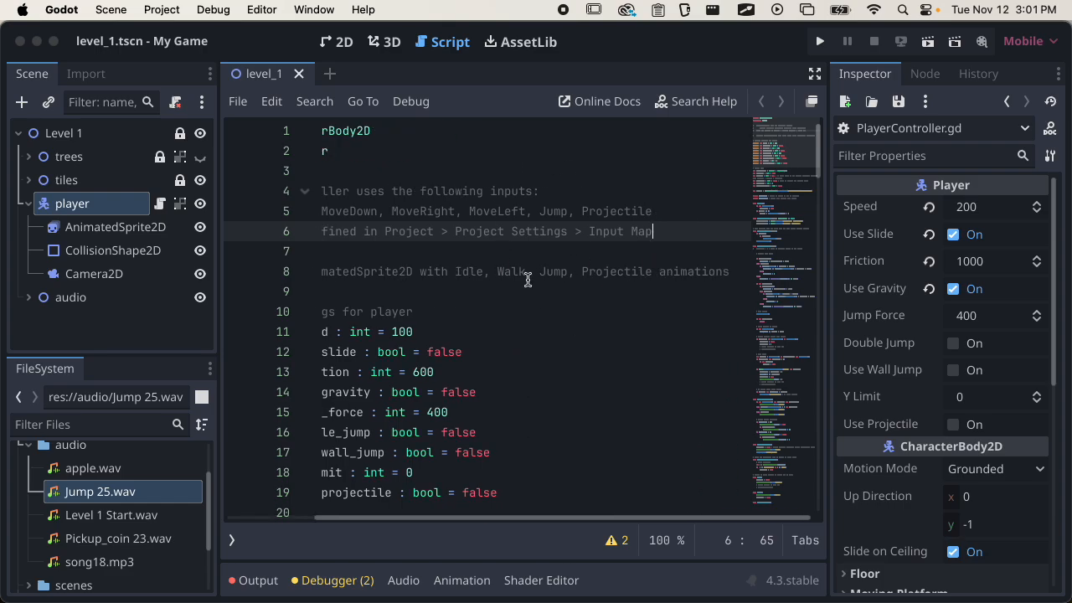
scroll(568, 222, left, 3)
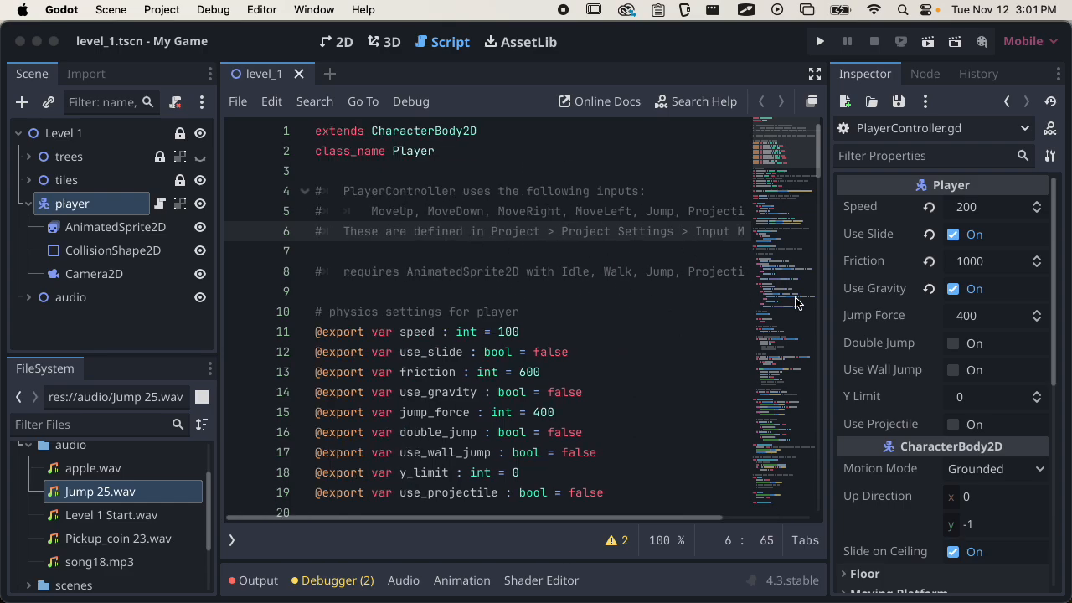
Enlarge the script editor to distraction-free mode and find the commented-out $DeathSound.play() line in the die() function
click(818, 77)
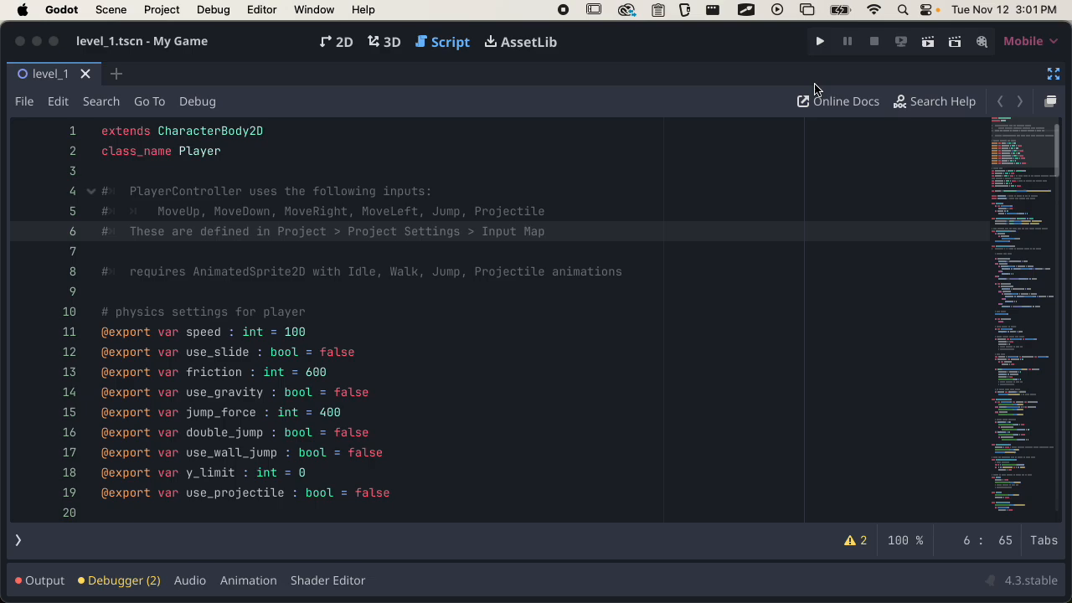
scroll(510, 324, down, 10)
scroll(511, 325, down, 13)
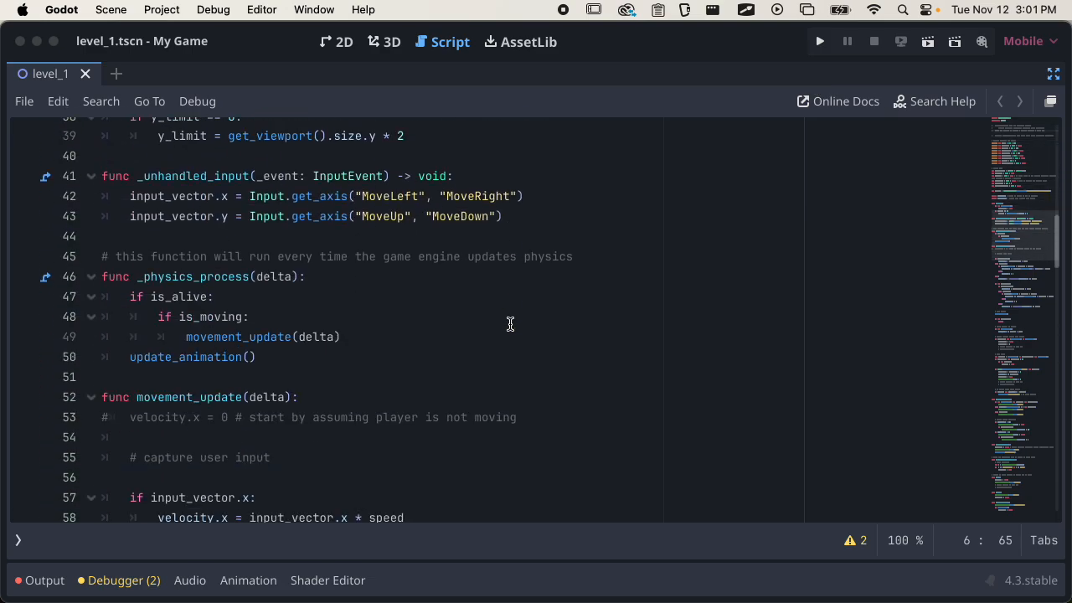
scroll(510, 324, down, 8)
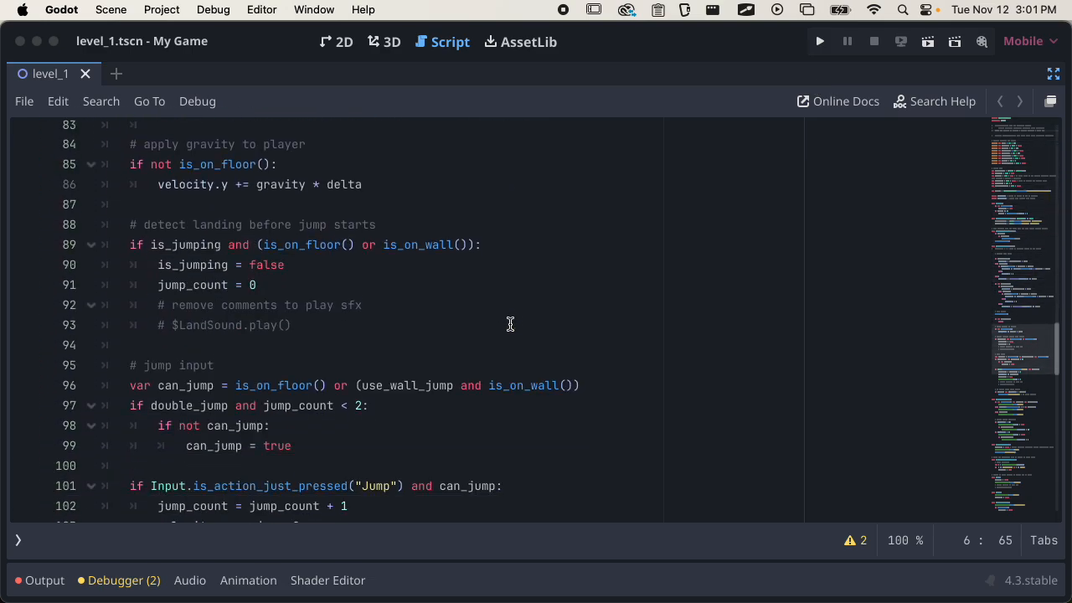
scroll(510, 324, down, 2)
scroll(511, 324, down, 6)
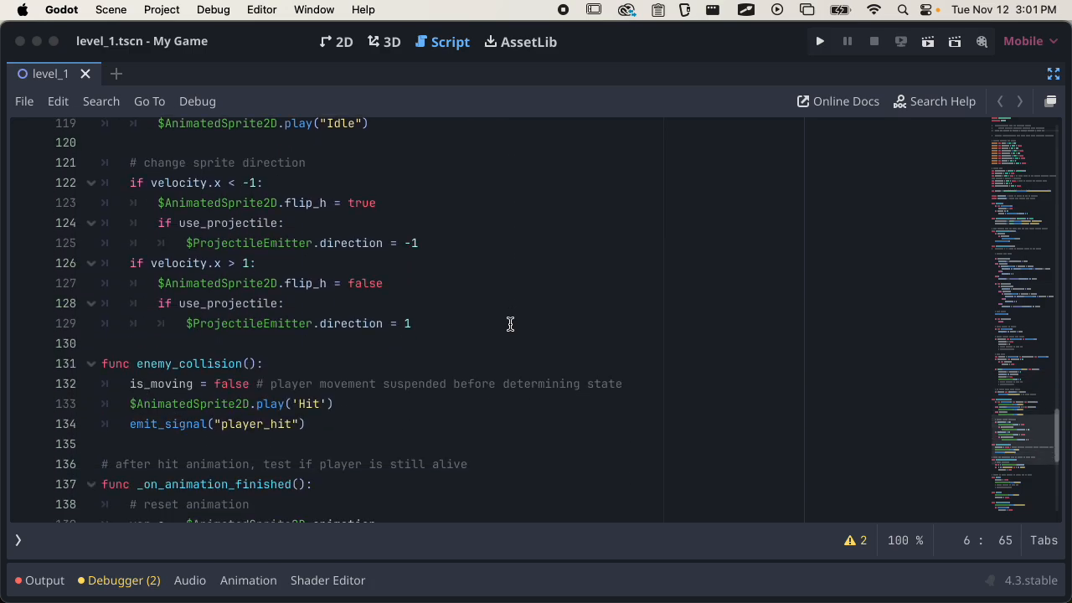
scroll(510, 324, down, 5)
scroll(510, 324, down, 2)
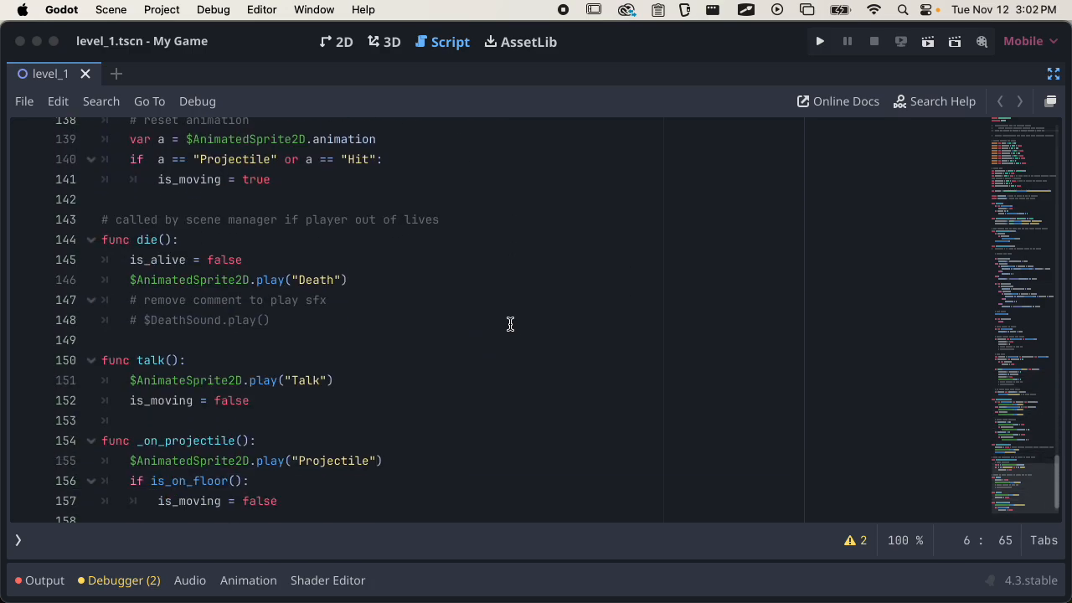
scroll(510, 324, up, 1)
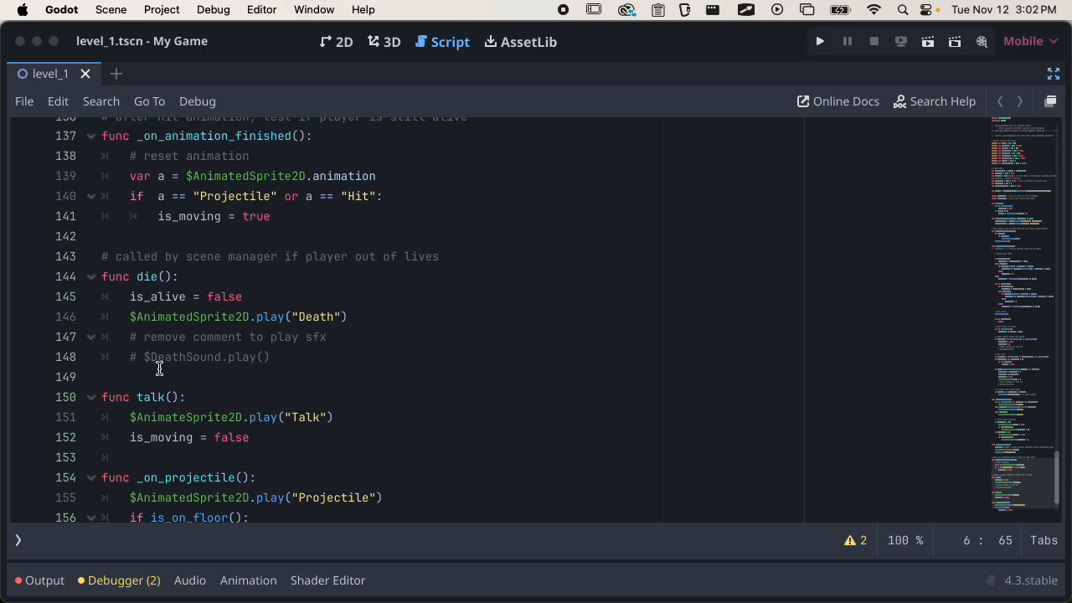
drag(130, 358, 299, 350)
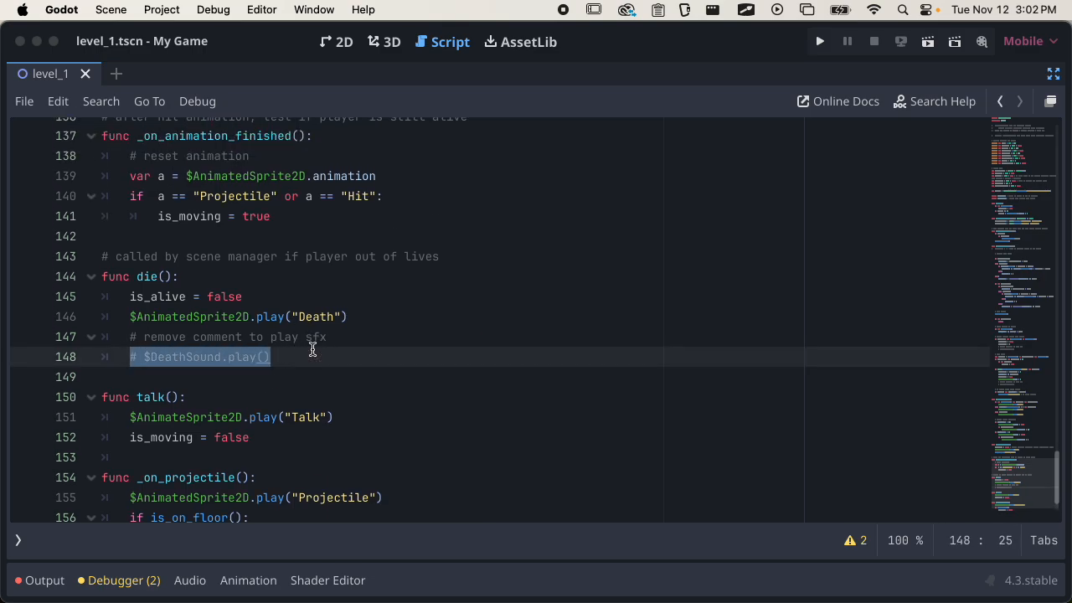
Locate the commented-out $JumpSound.play() and $LandSound.play() lines in the player's movement code
scroll(313, 350, up, 1)
scroll(312, 350, down, 2)
scroll(313, 349, up, 5)
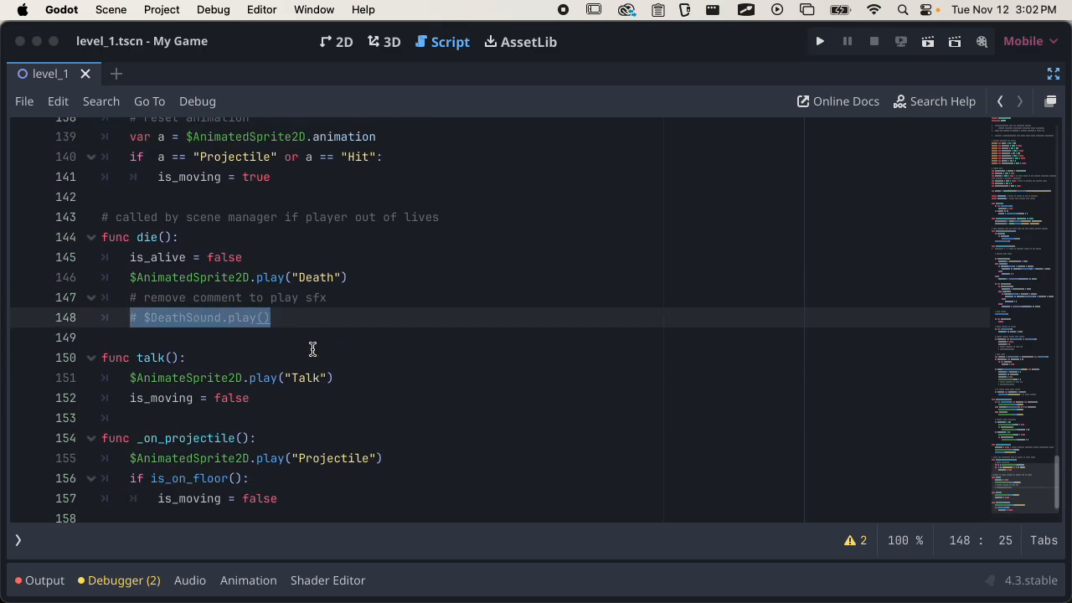
scroll(312, 349, up, 8)
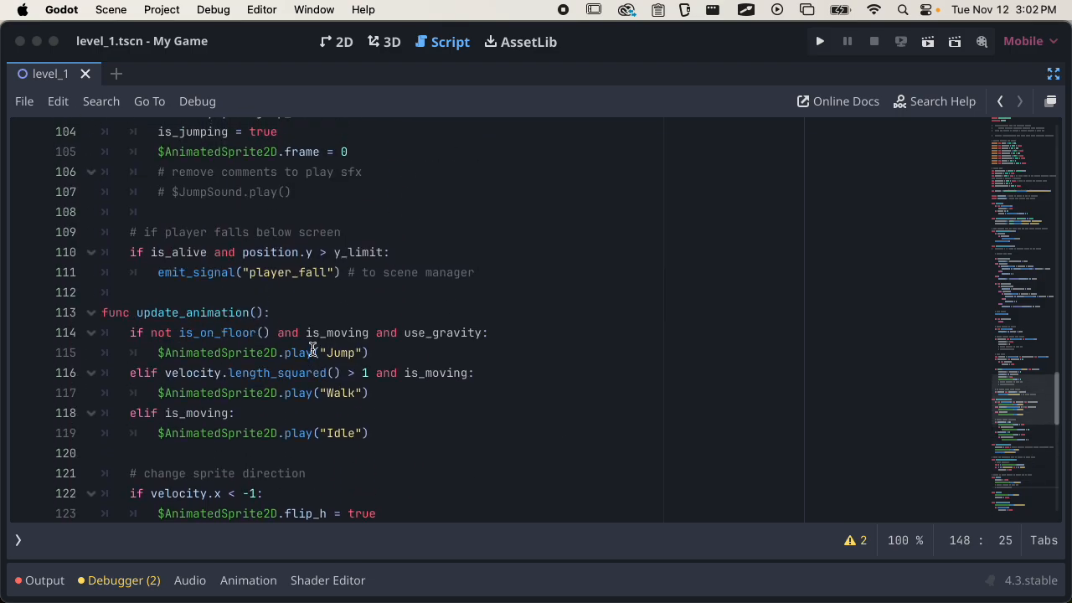
scroll(313, 349, up, 2)
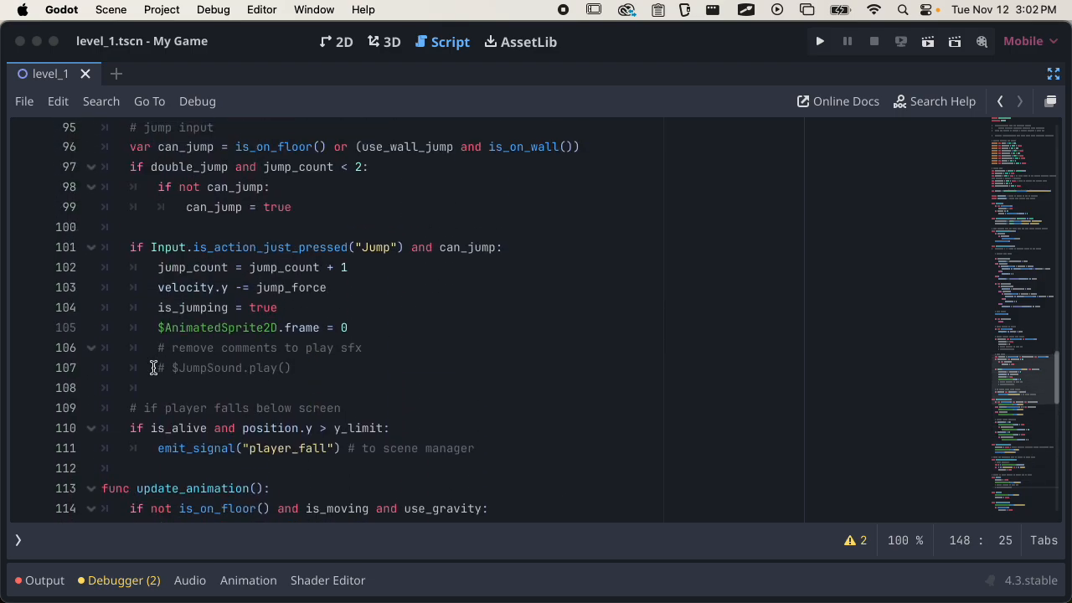
drag(155, 368, 335, 372)
scroll(335, 371, up, 3)
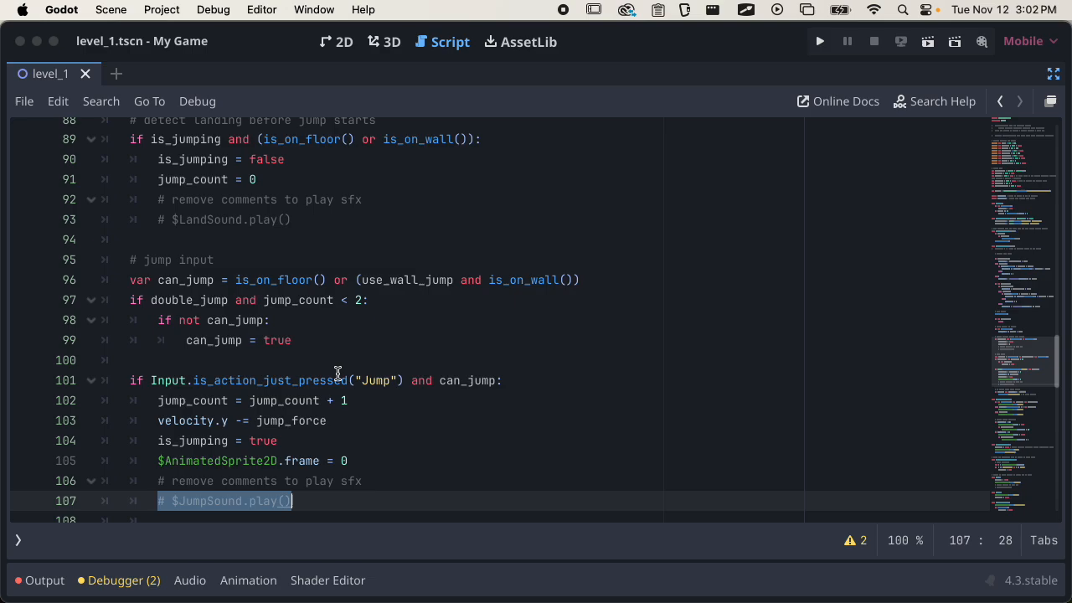
drag(158, 256, 323, 259)
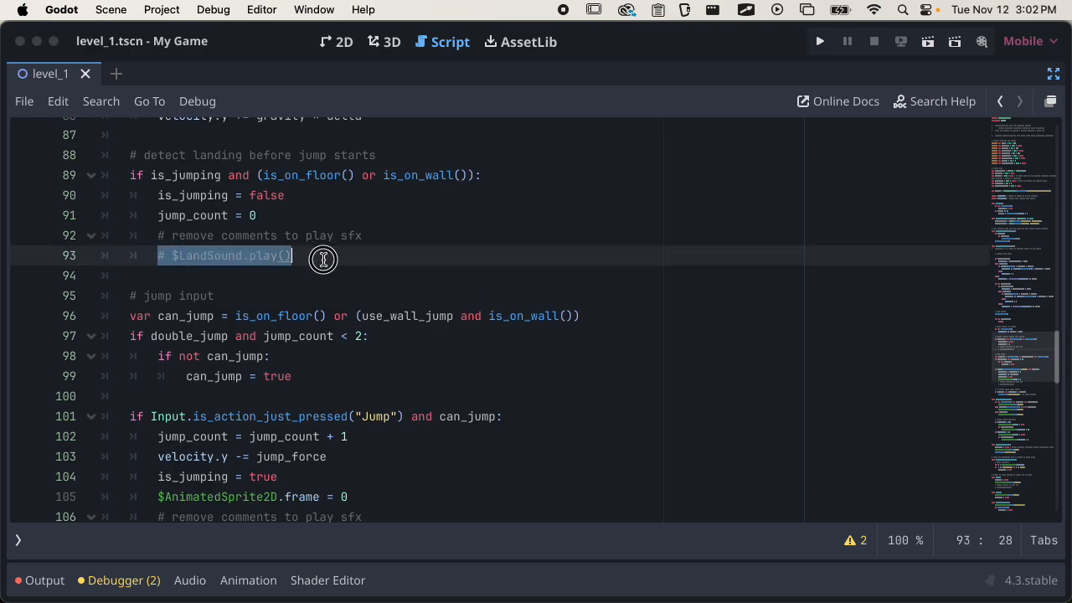
click(323, 259)
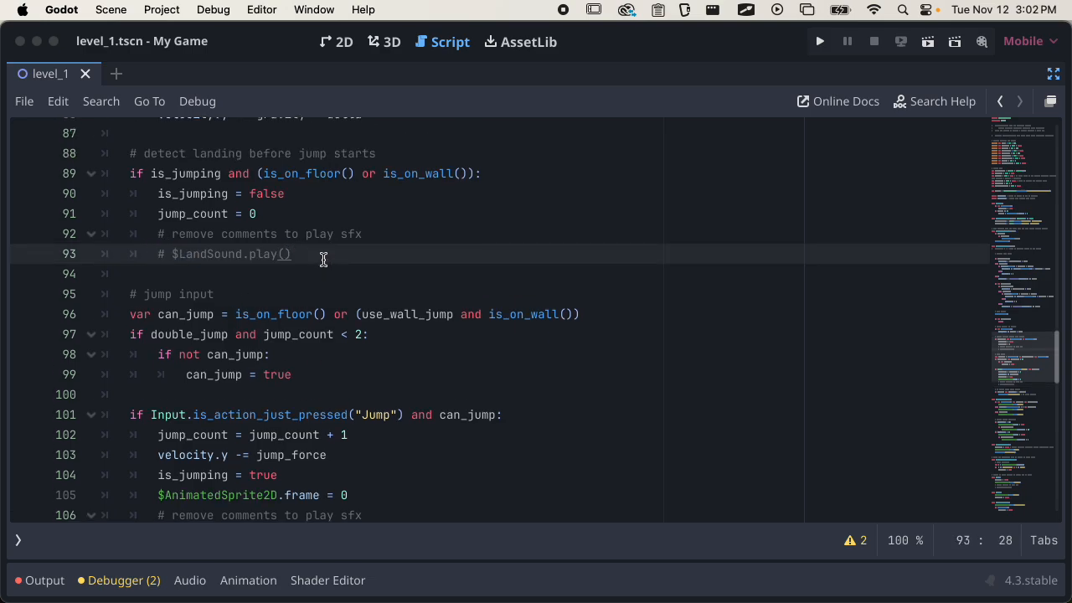
Return to the jump input code and examine the sfx comment and the disabled $JumpSound.play() call on line 107
scroll(323, 258, down, 5)
scroll(323, 259, up, 1)
drag(169, 272, 311, 268)
click(315, 269)
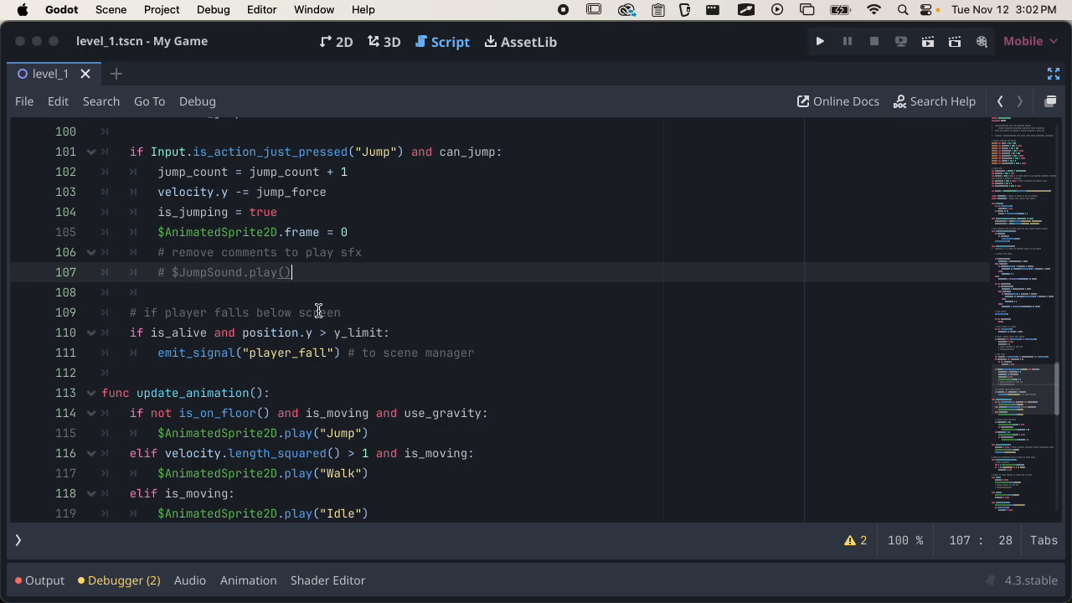
drag(149, 252, 397, 254)
click(397, 253)
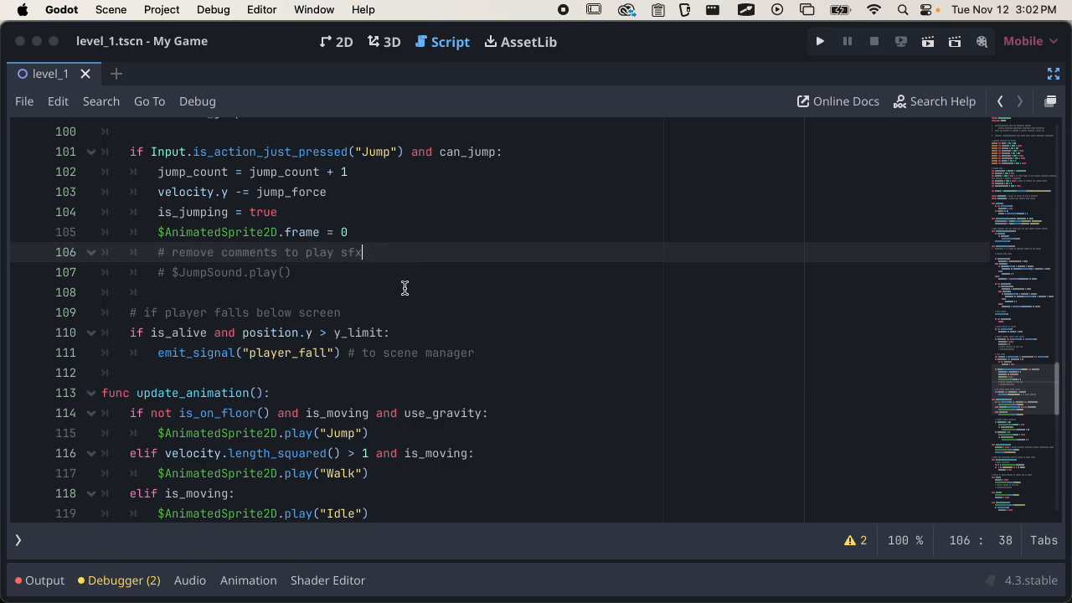
drag(172, 272, 351, 277)
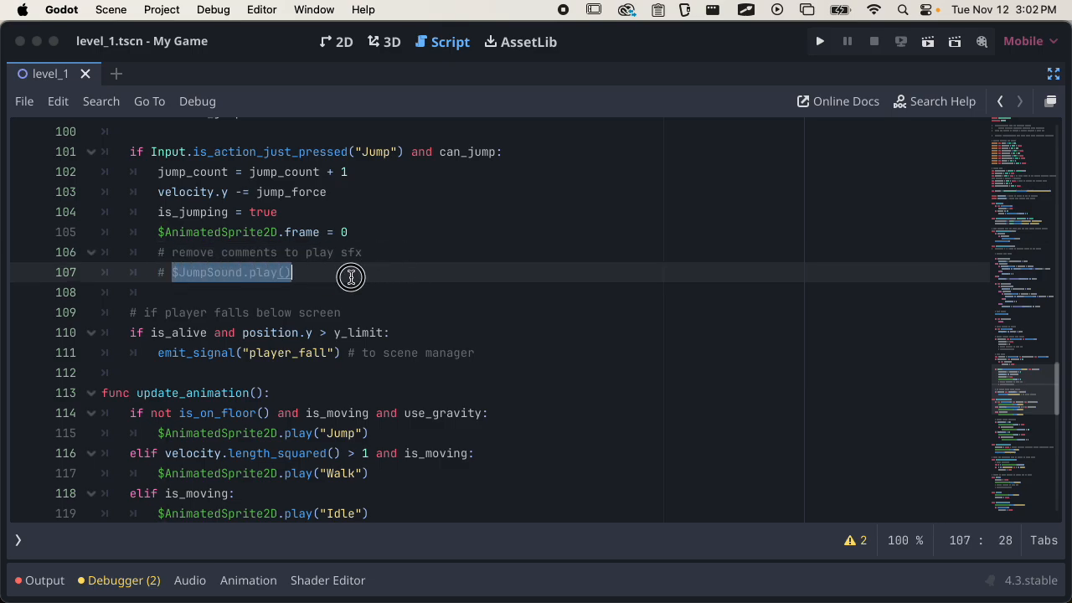
Uncomment the $JumpSound.play() call on line 107 of the player script
click(351, 277)
click(172, 273)
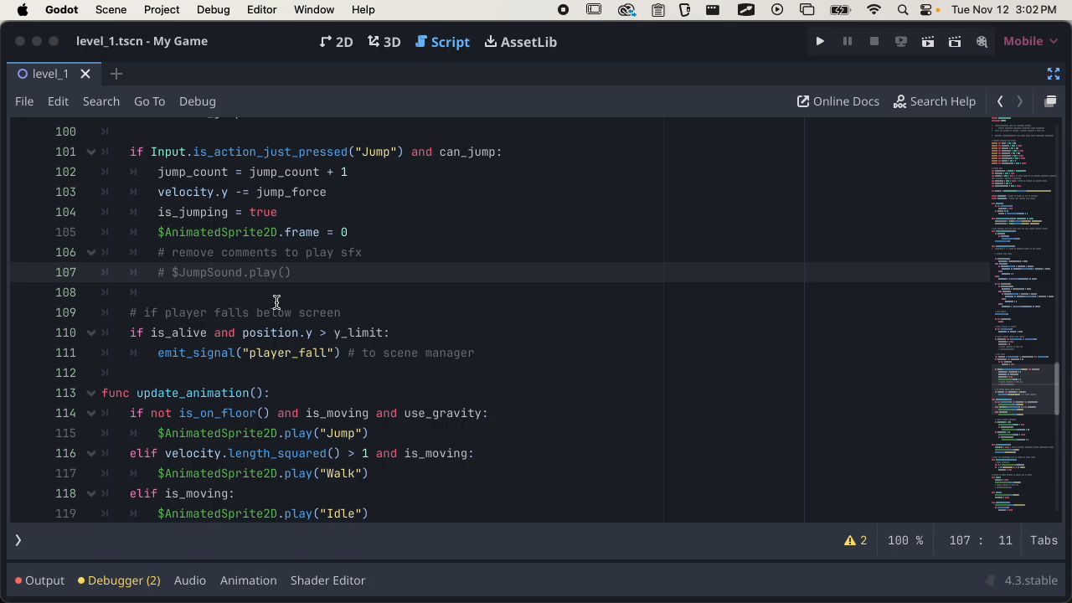
key(BackSpace)
key(BackSpace)
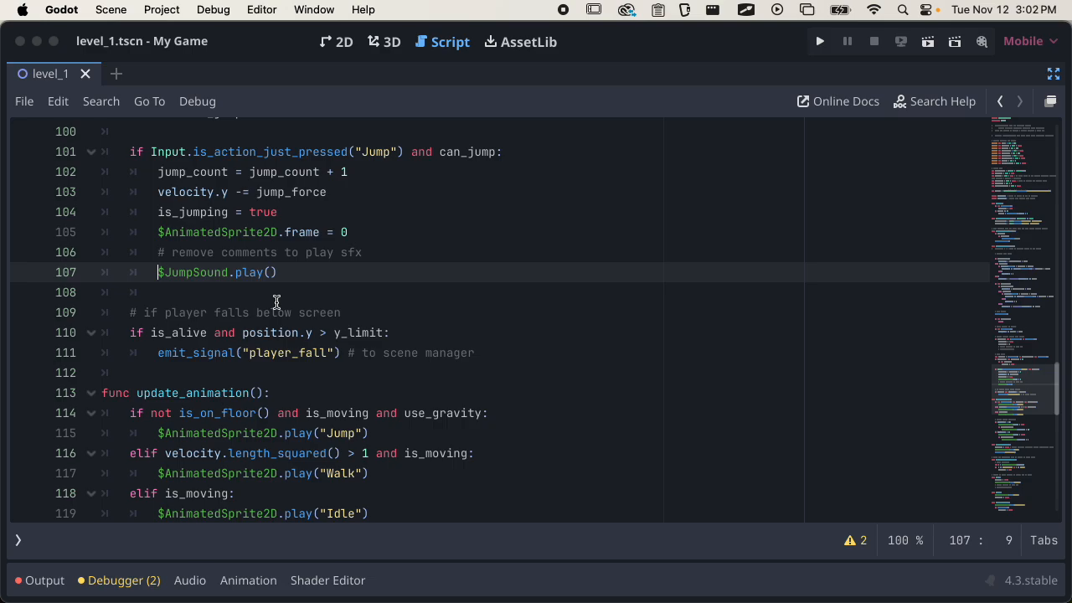
Examine the sfx comment and the node name referenced by the $JumpSound.play() call on line 107
double_click(187, 273)
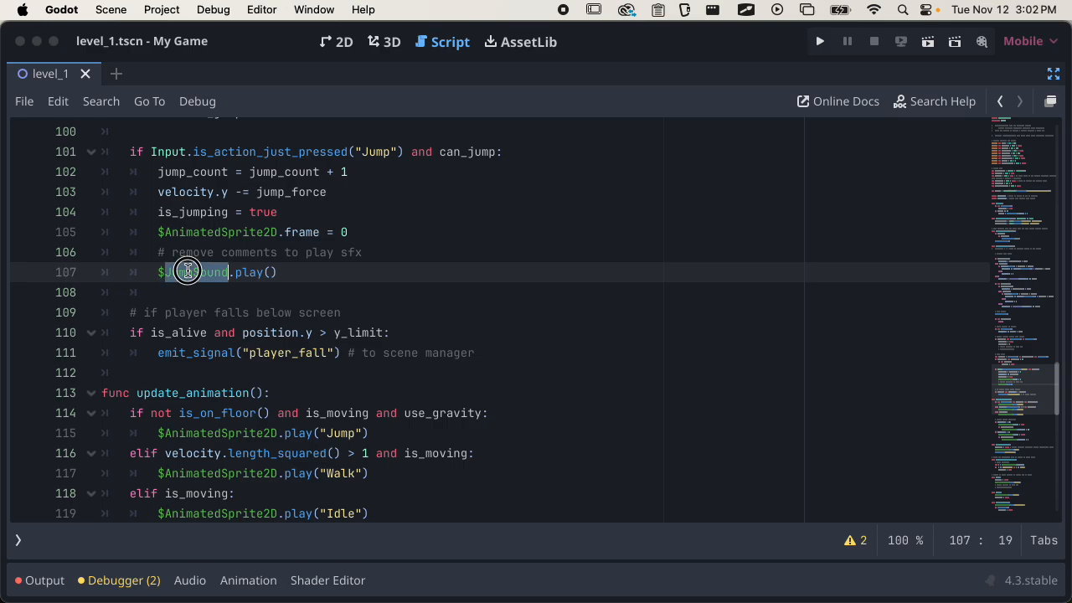
click(307, 275)
click(215, 274)
click(168, 271)
click(159, 272)
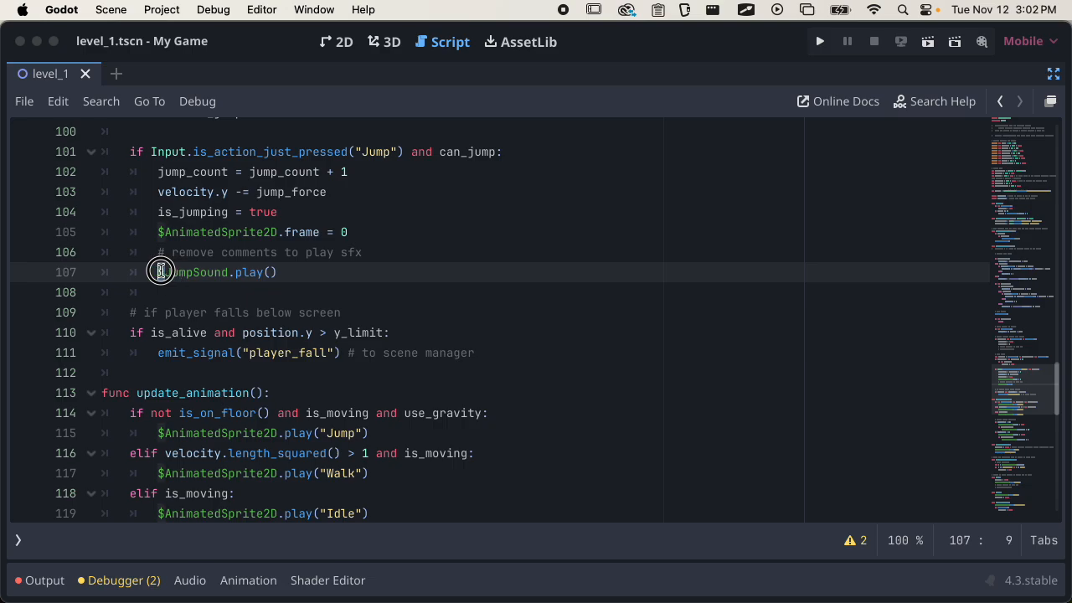
click(199, 250)
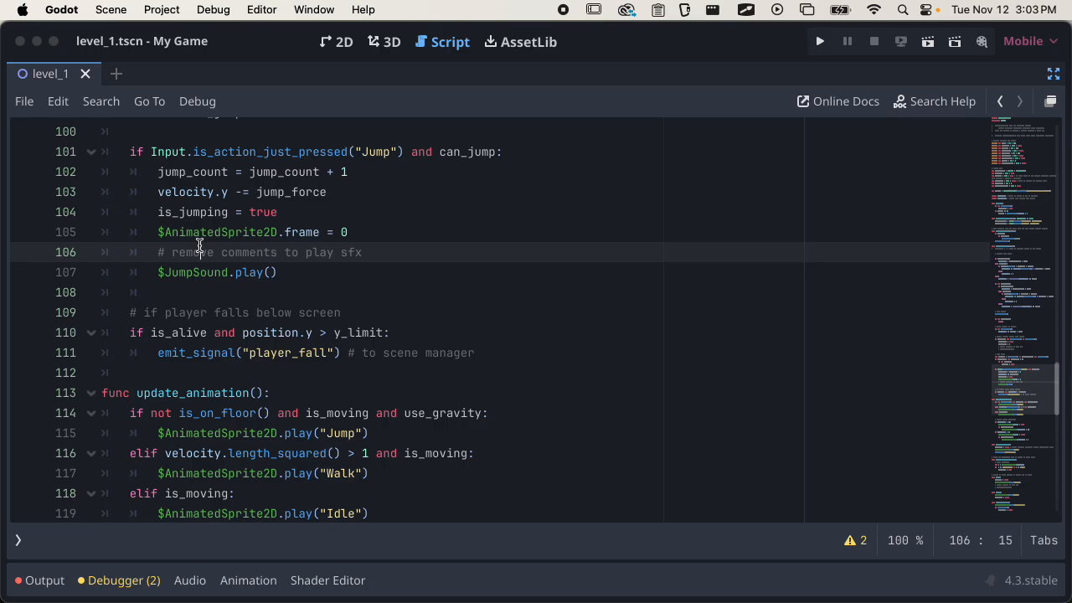
drag(166, 273, 231, 271)
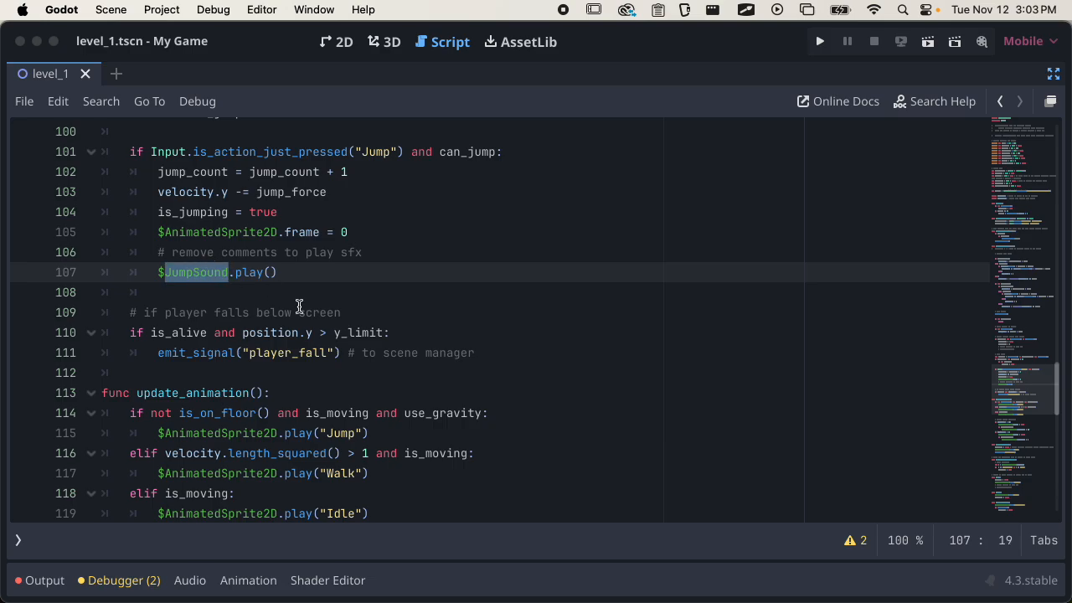
click(233, 275)
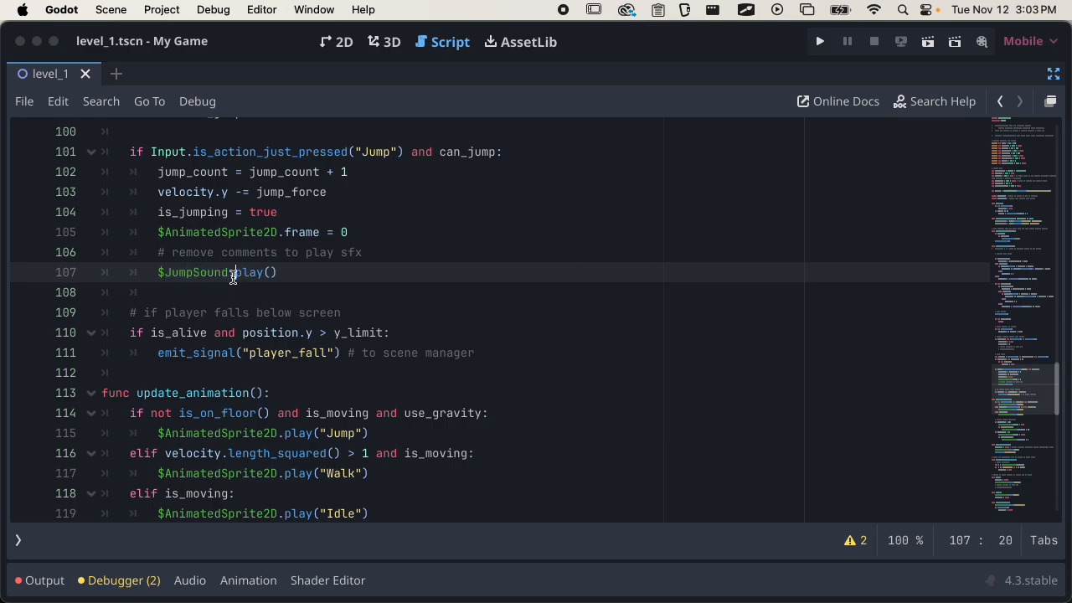
Leave distraction-free mode and add an AudioStreamPlayer2D node as a child of the player node
click(1054, 72)
click(81, 205)
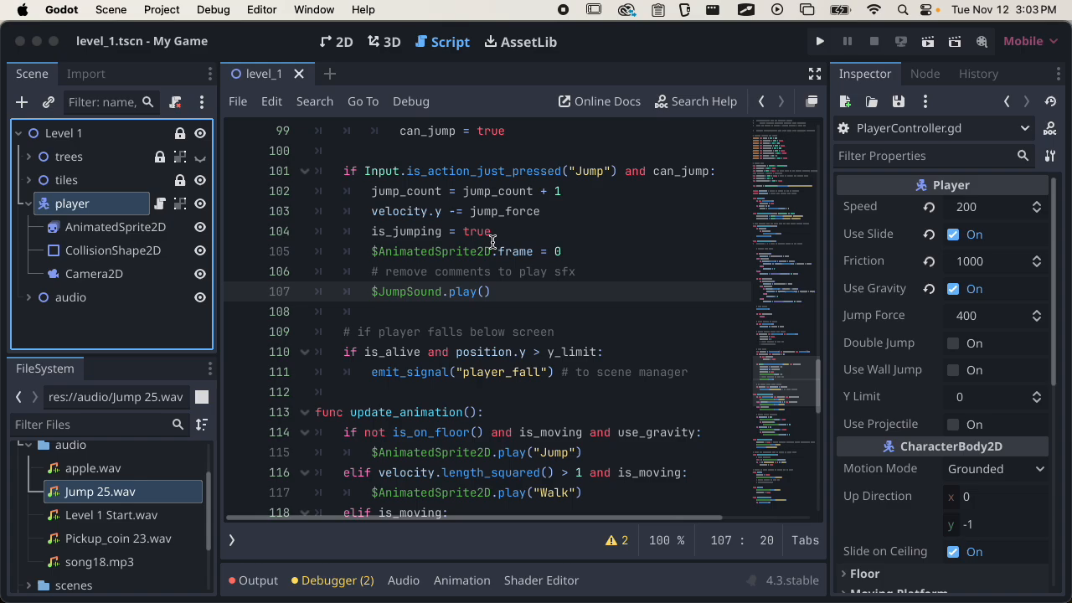
click(24, 102)
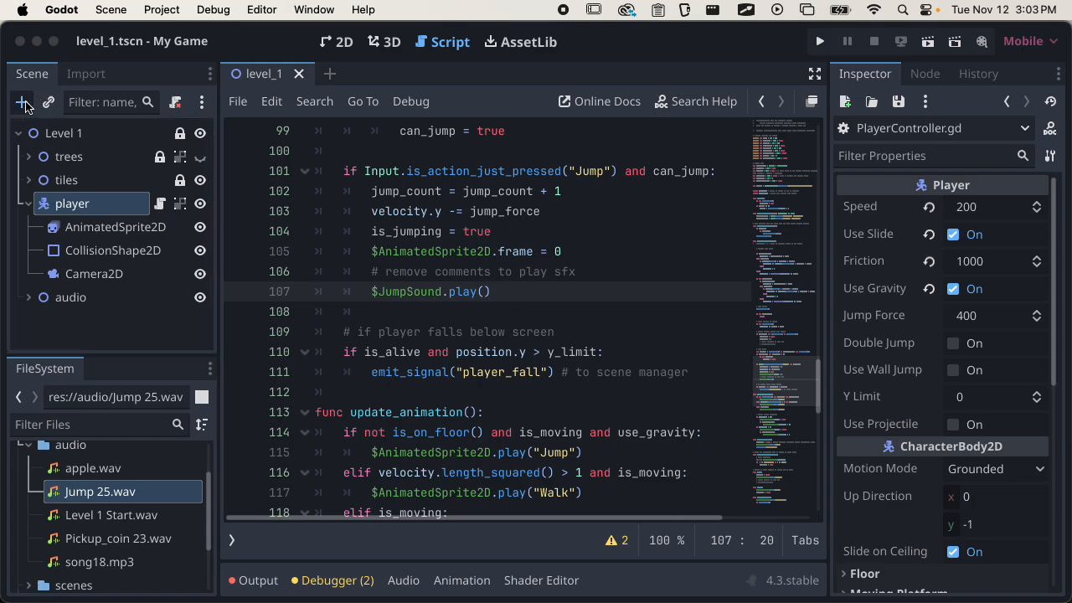
click(393, 260)
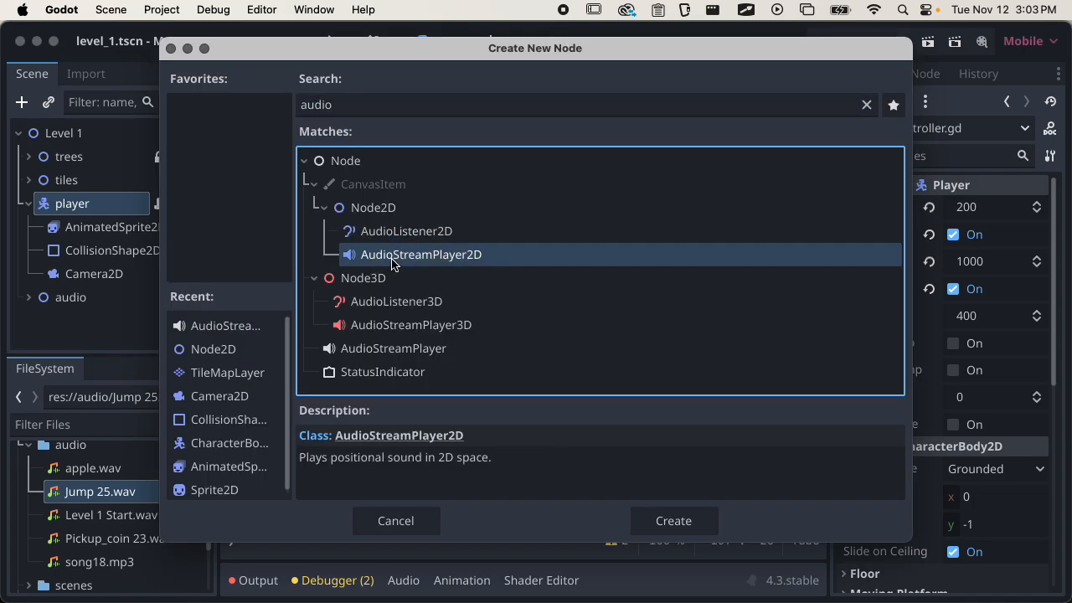
click(676, 528)
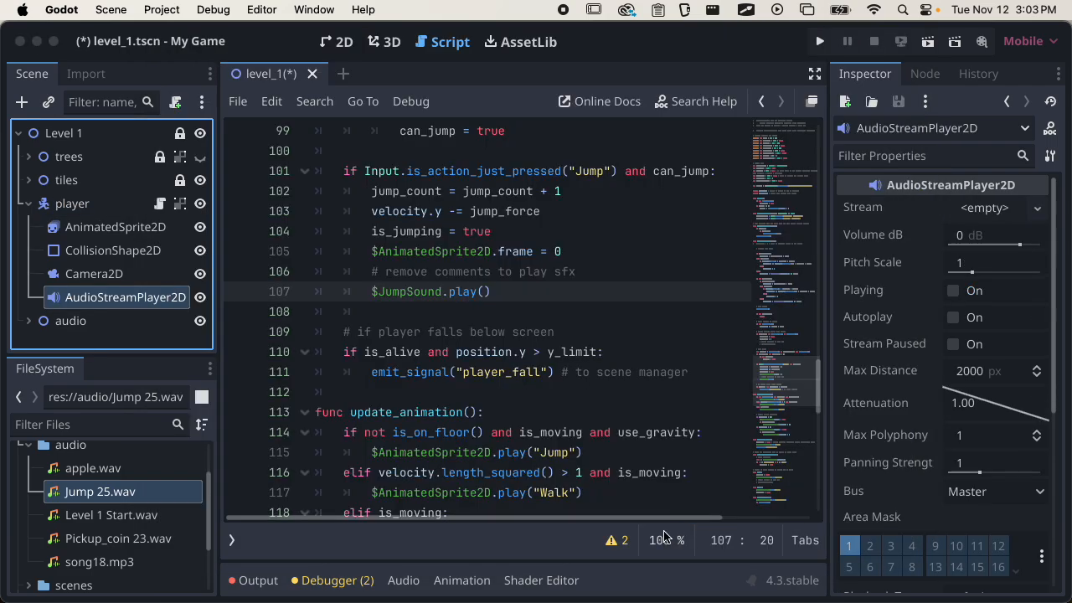
Rename the player's new AudioStreamPlayer2D node to JumpSound, matching the name in the script, and save the scene
drag(379, 292, 453, 291)
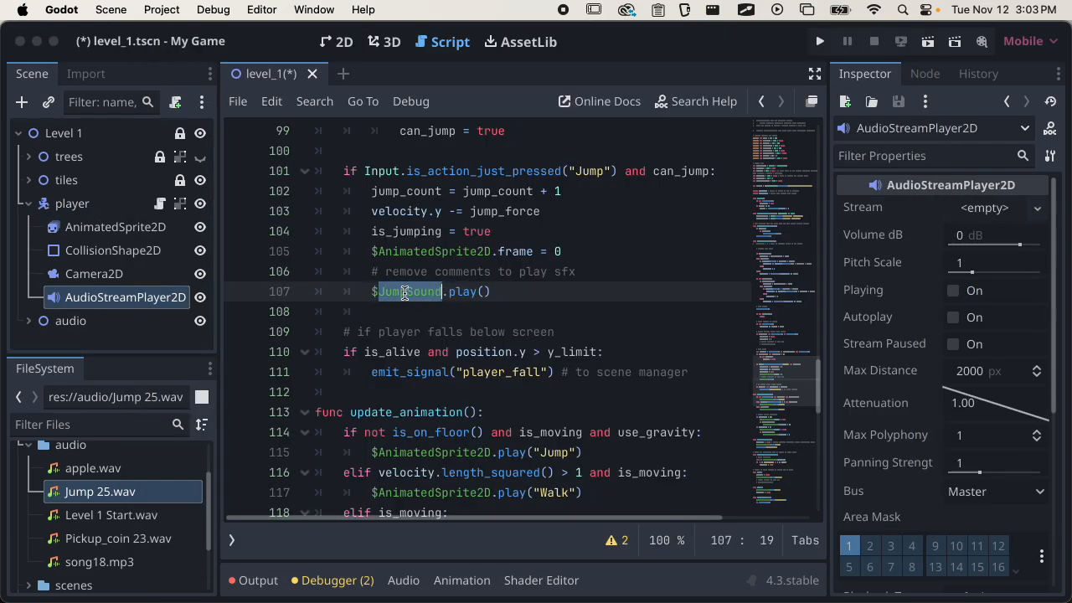
double_click(122, 299)
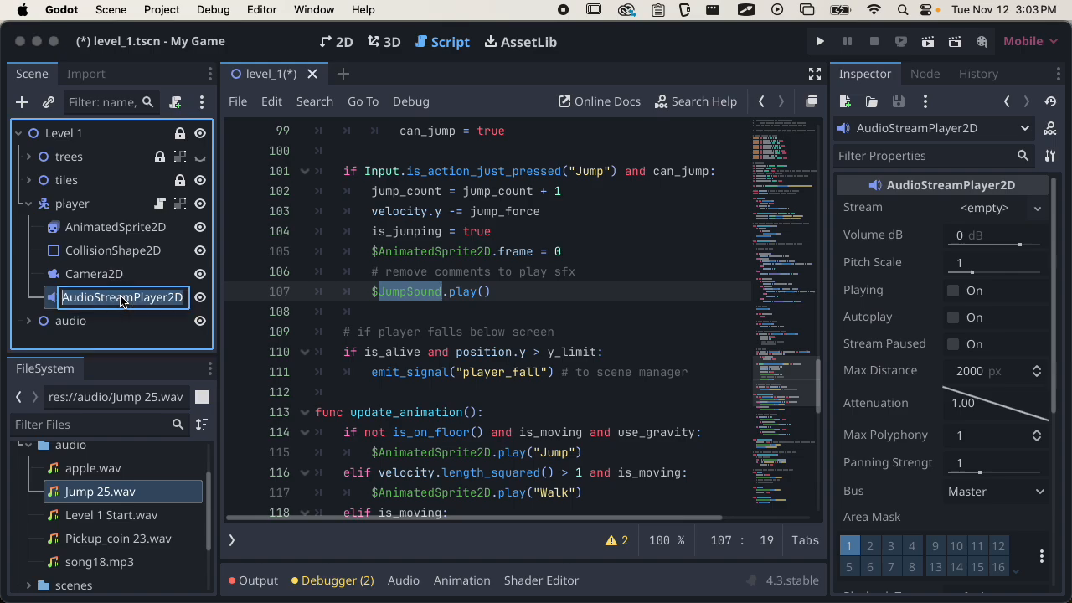
text(JumpSound)
key(Return)
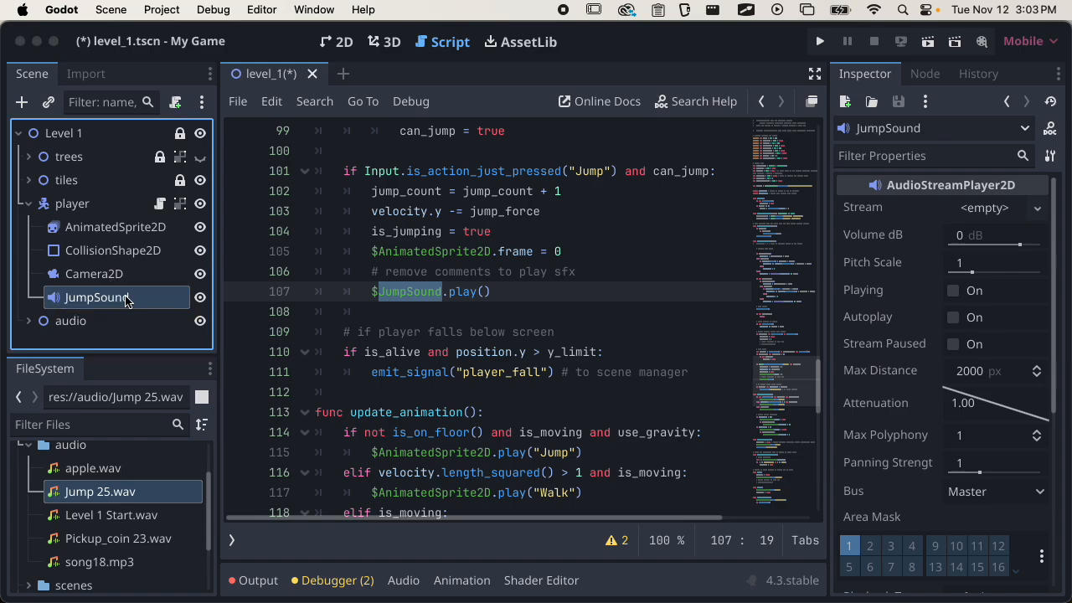
key(super+s)
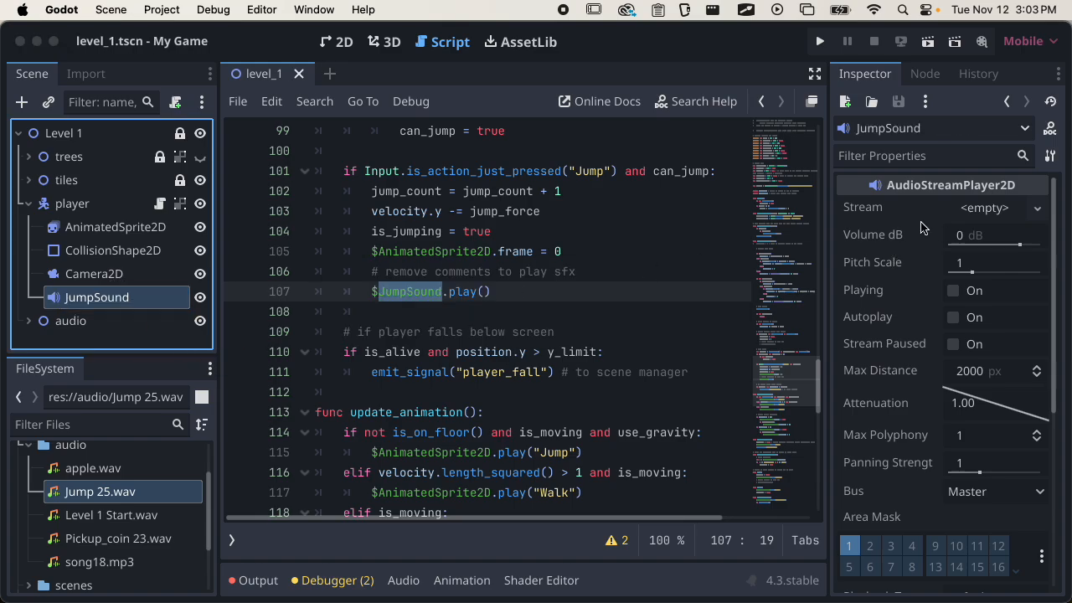
Load Jump 25.wav from the res://audio folder as the JumpSound node's stream
click(994, 213)
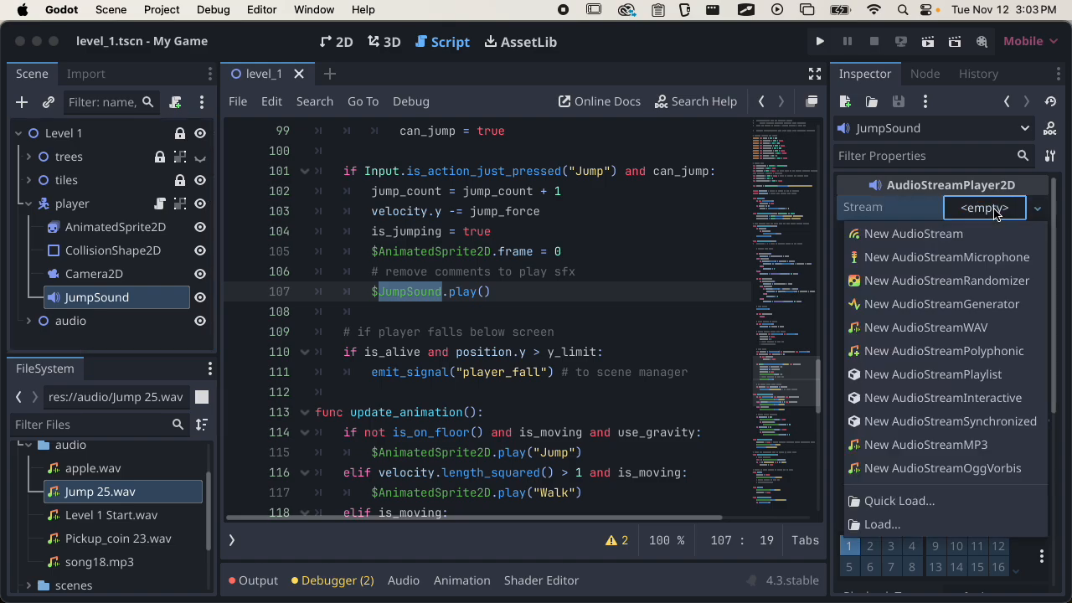
click(858, 525)
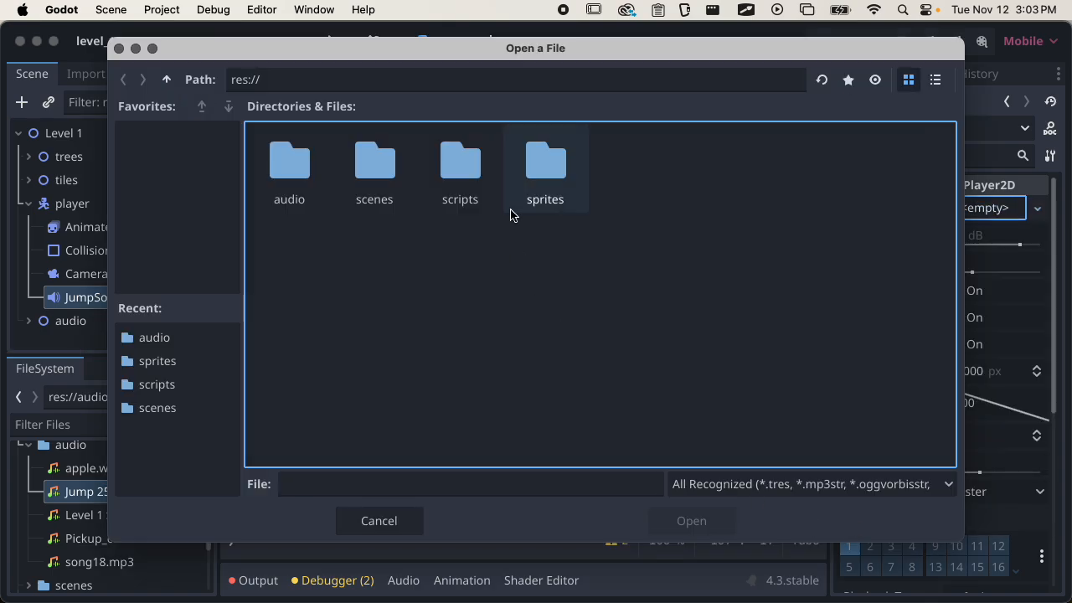
double_click(305, 177)
click(381, 180)
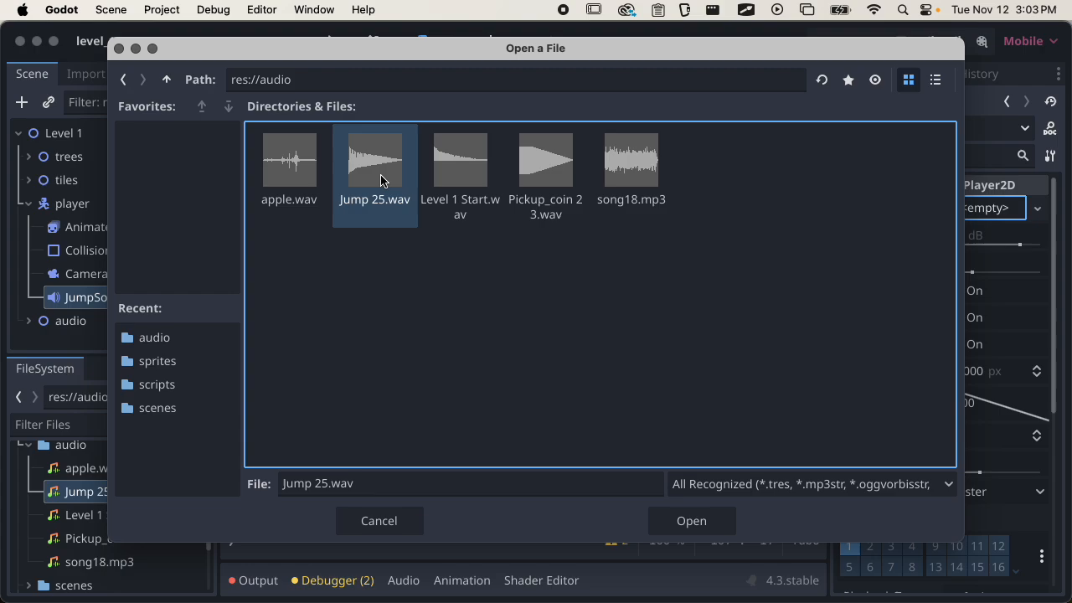
click(664, 516)
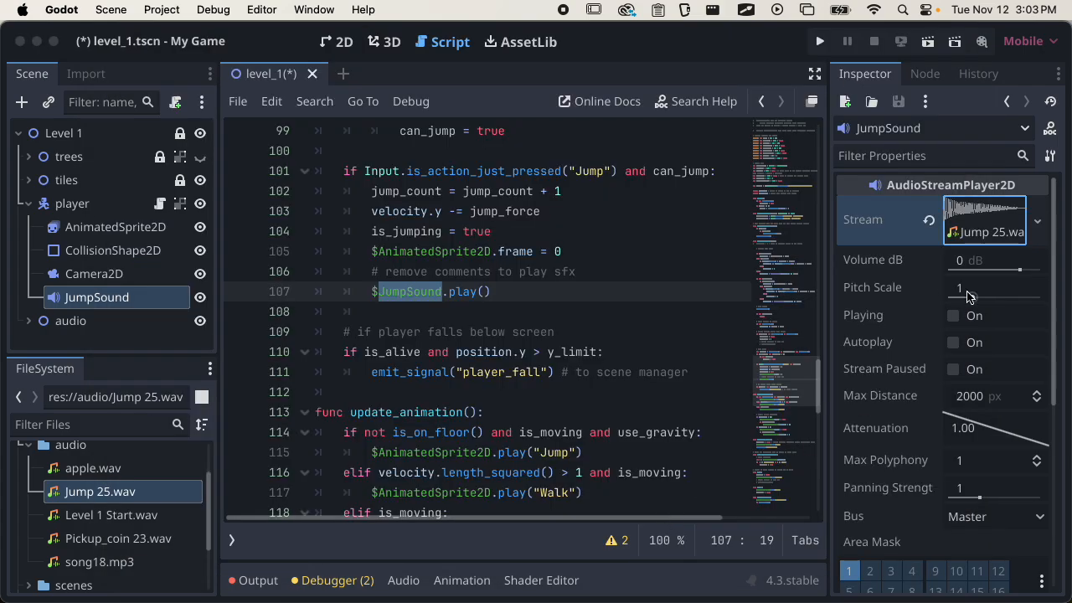
Set the JumpSound node's volume to -3 dB
click(969, 263)
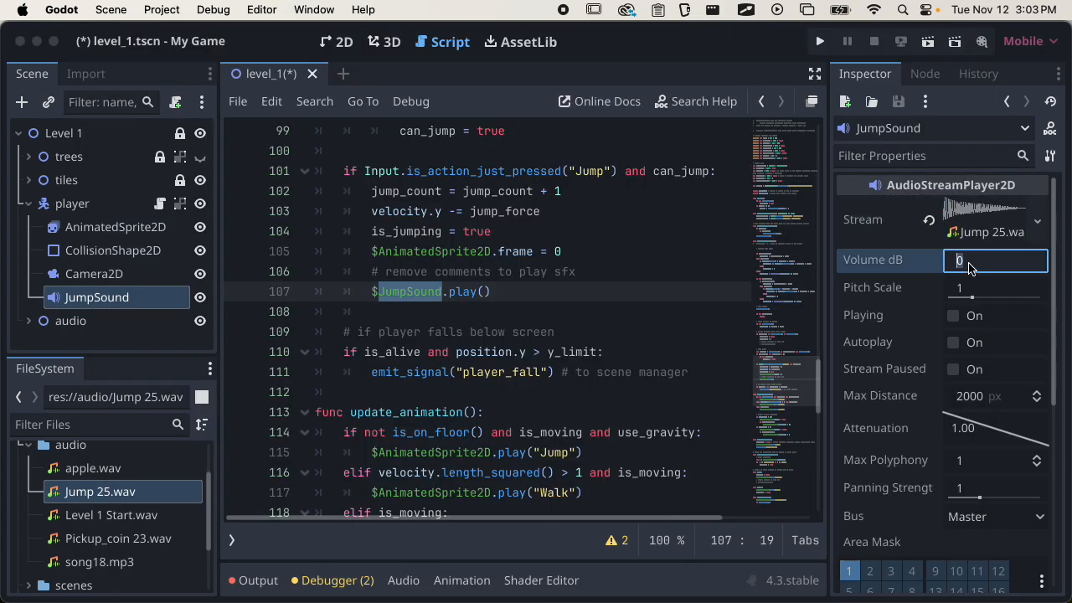
text(-3)
key(Return)
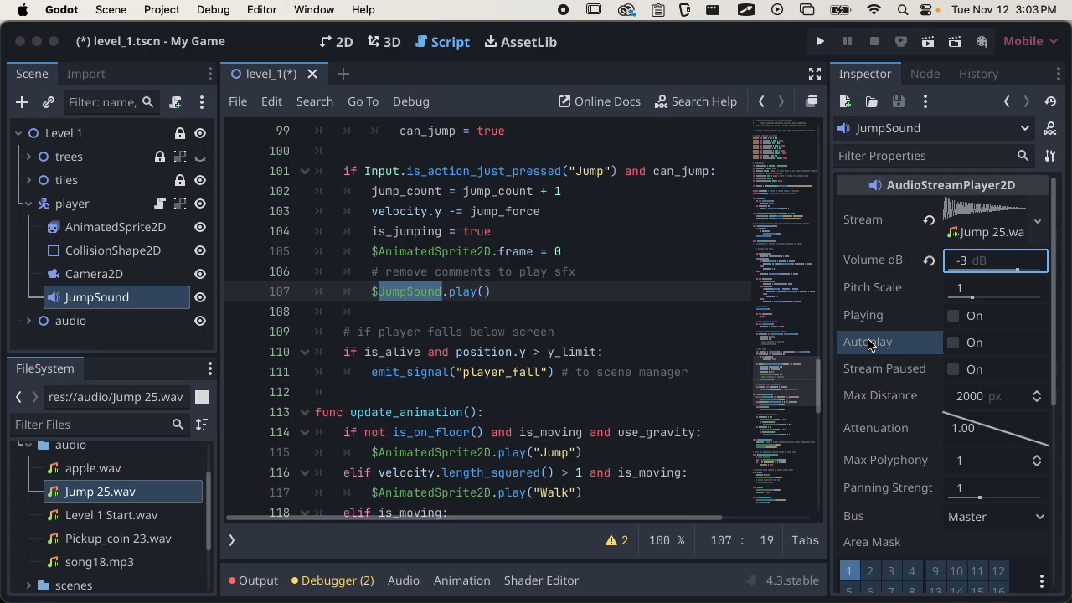
Examine the JumpSound node's remaining properties, including Autoplay, Attenuation and Max Distance
mouse_move(913, 441)
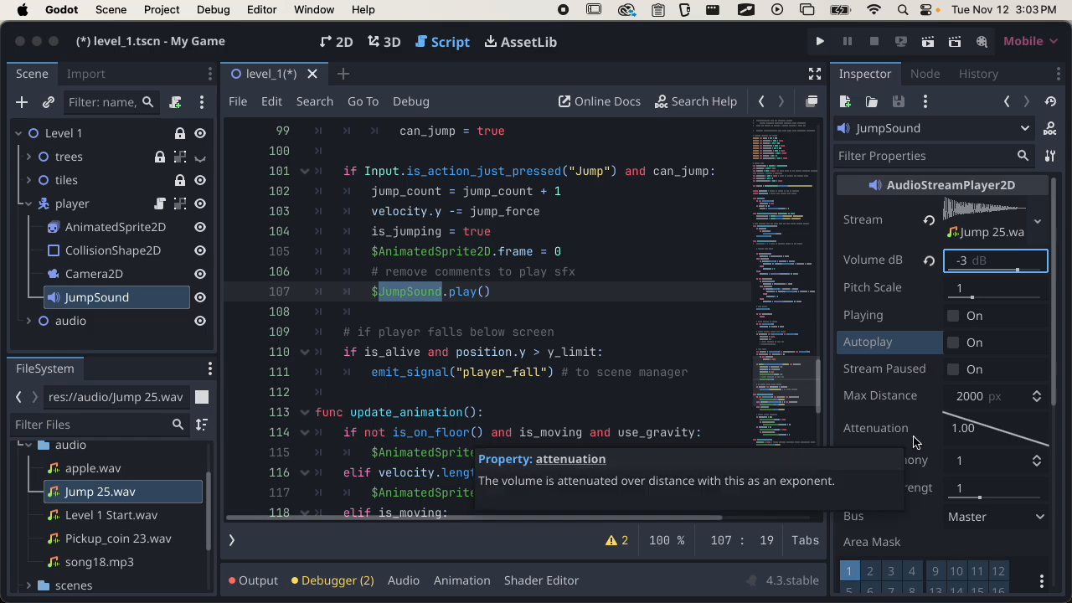
scroll(914, 441, down, 5)
scroll(914, 441, up, 5)
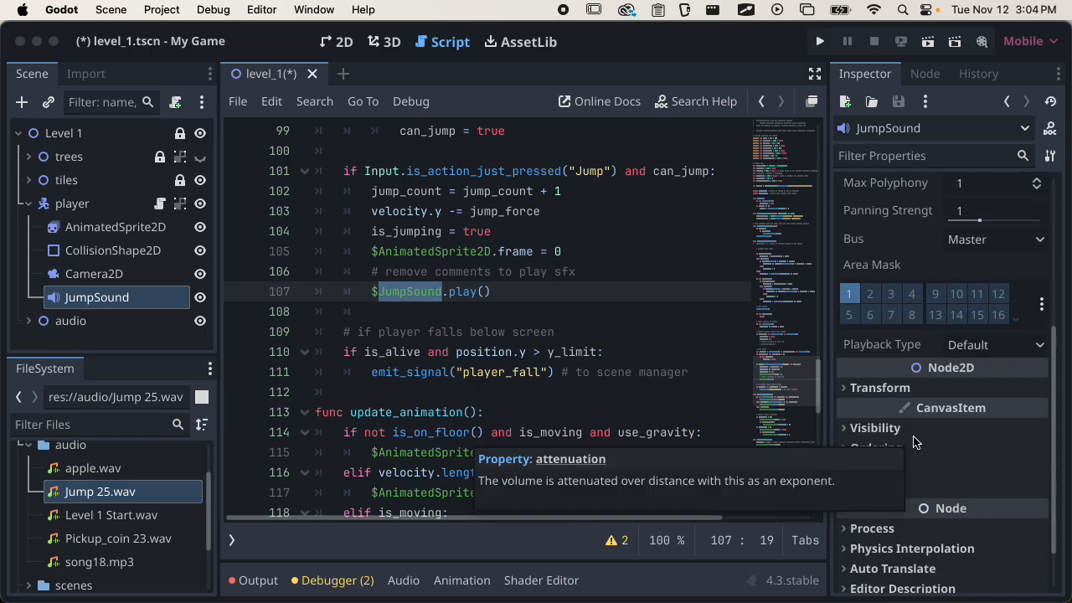
scroll(913, 442, down, 4)
scroll(909, 432, up, 5)
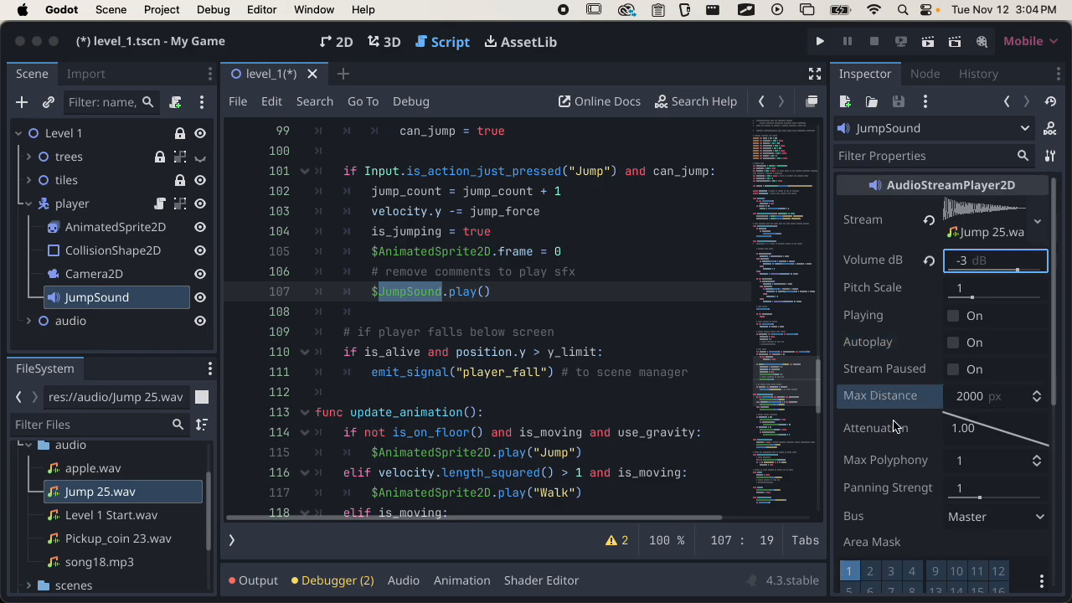
scroll(895, 430, down, 1)
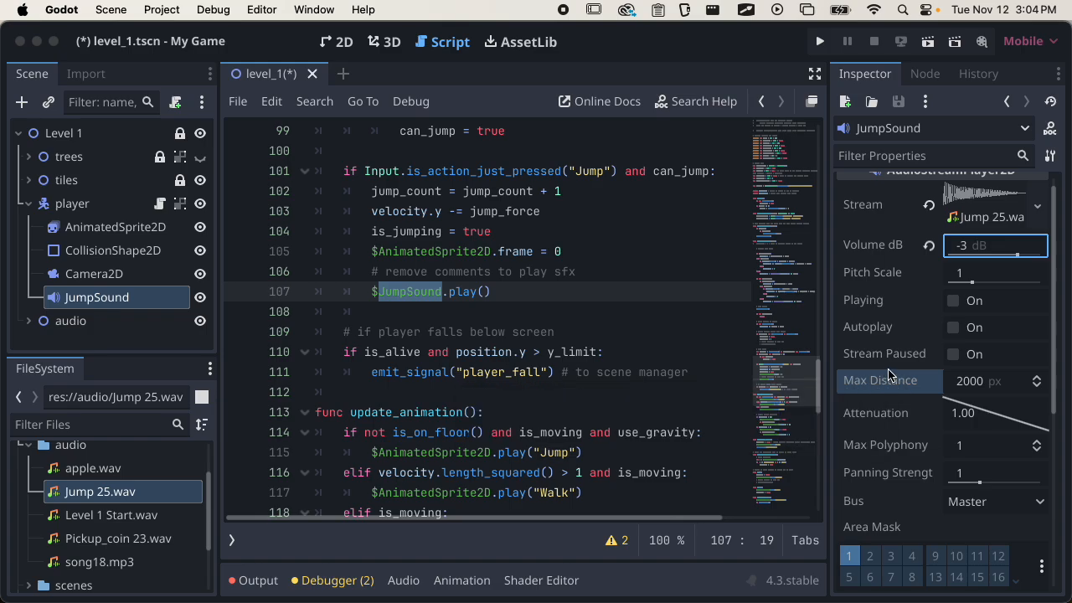
mouse_move(890, 379)
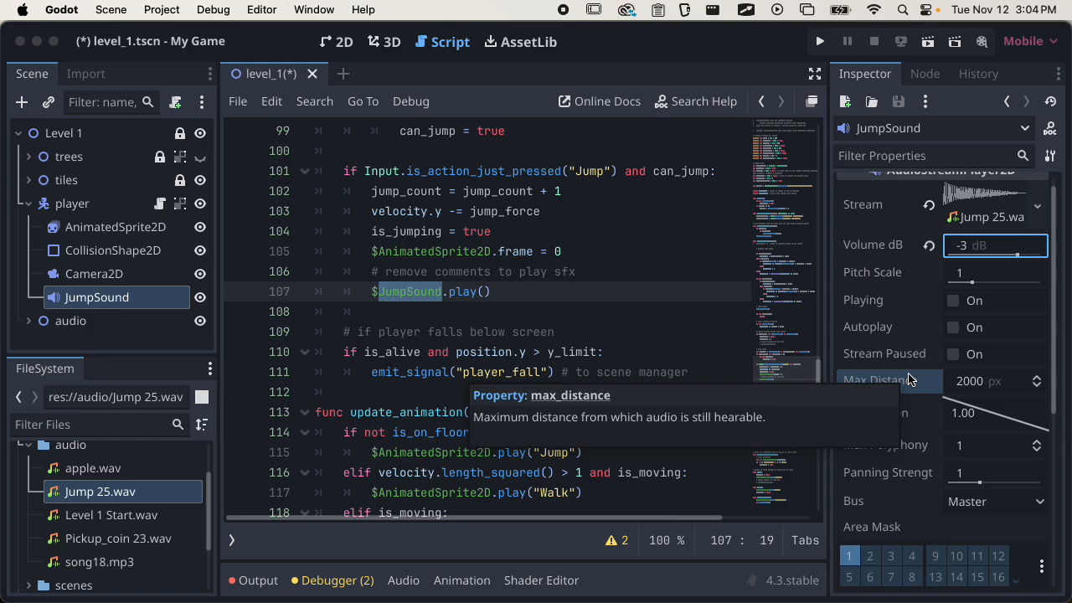
scroll(911, 381, down, 3)
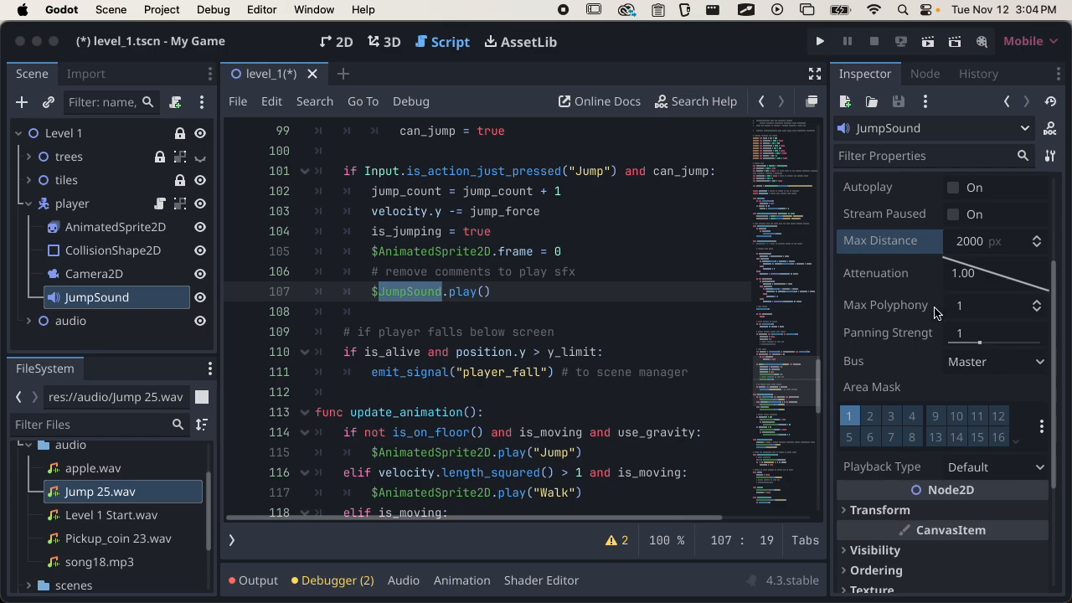
scroll(936, 312, down, 5)
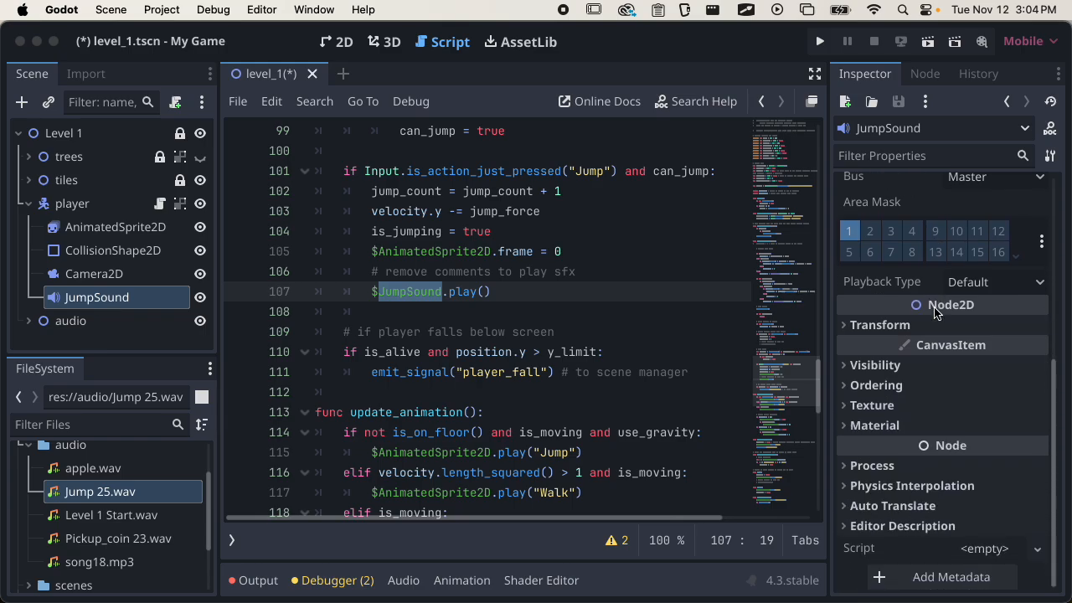
scroll(936, 311, up, 9)
Save level_1 and run the current scene, testing the jump sound by jumping the player across the platforms, and quit the game
key(super+s)
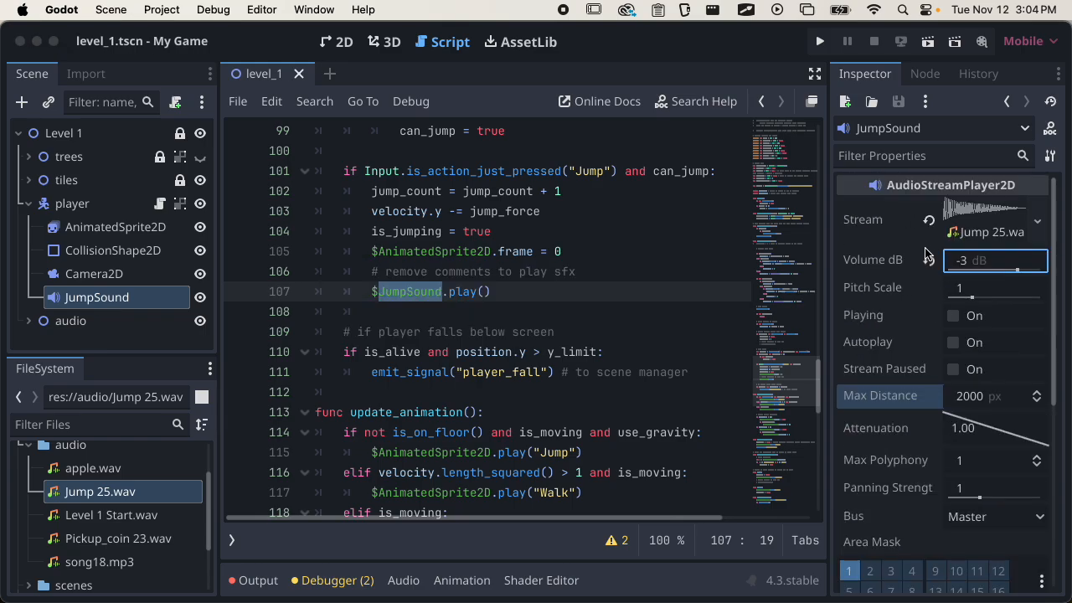
click(928, 41)
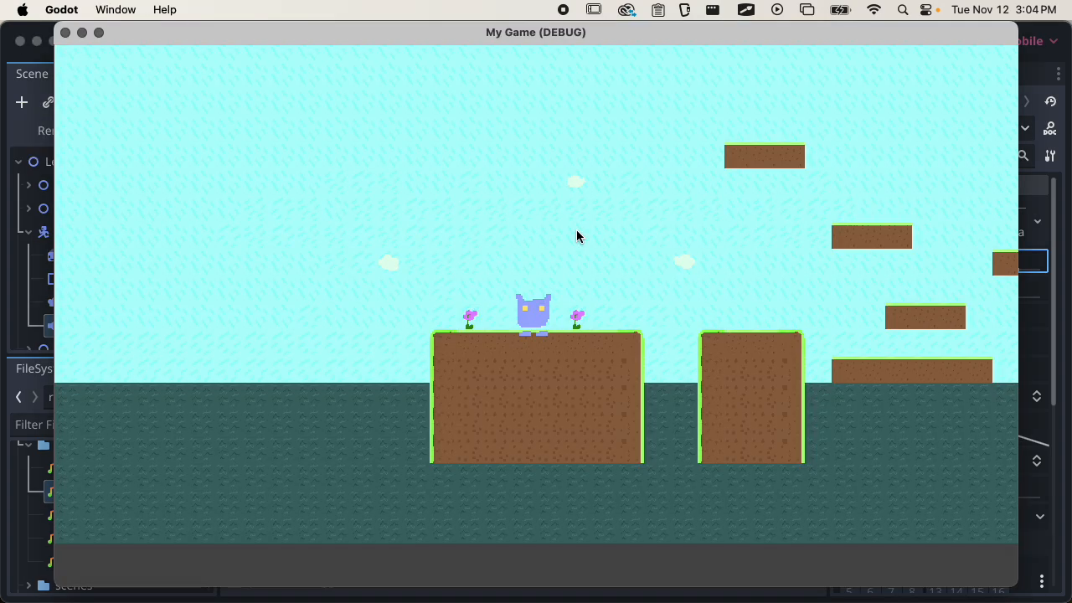
key(space)
key(space)
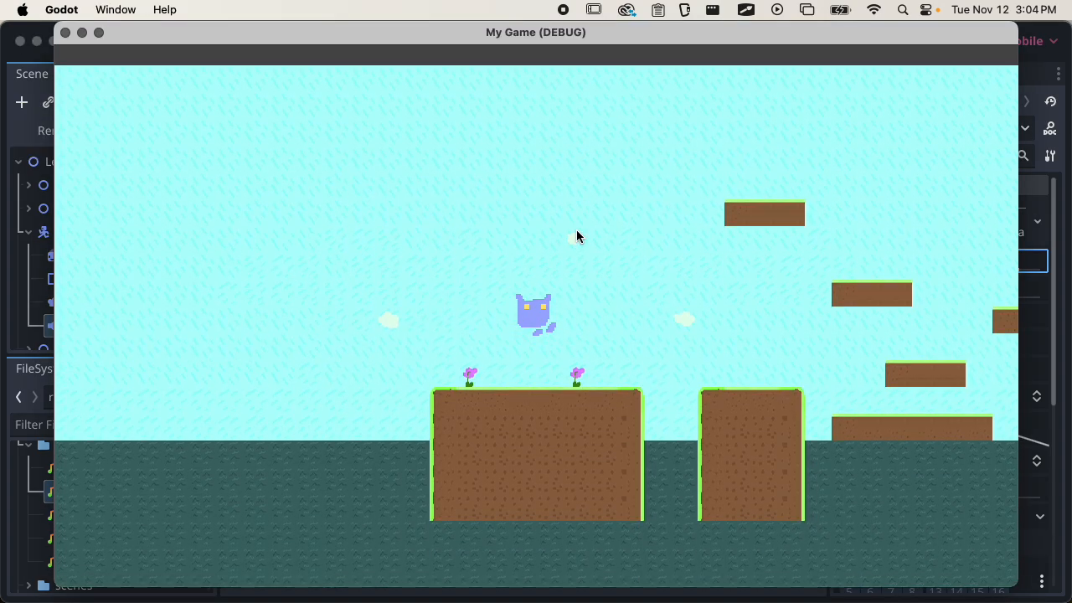
key(Right)
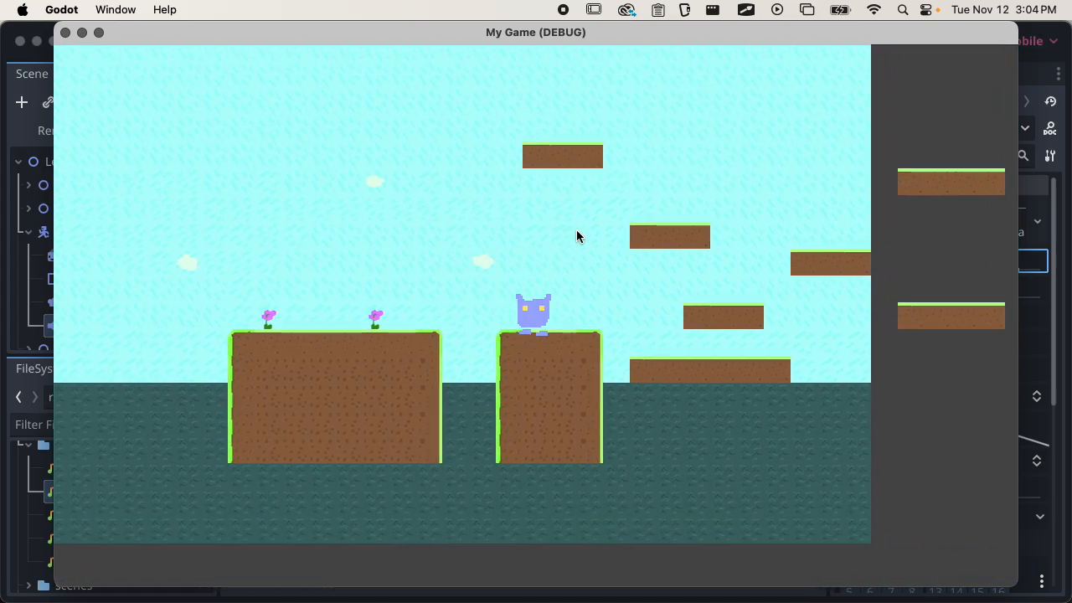
key(Right)
key(space)
key(space)
key(Left)
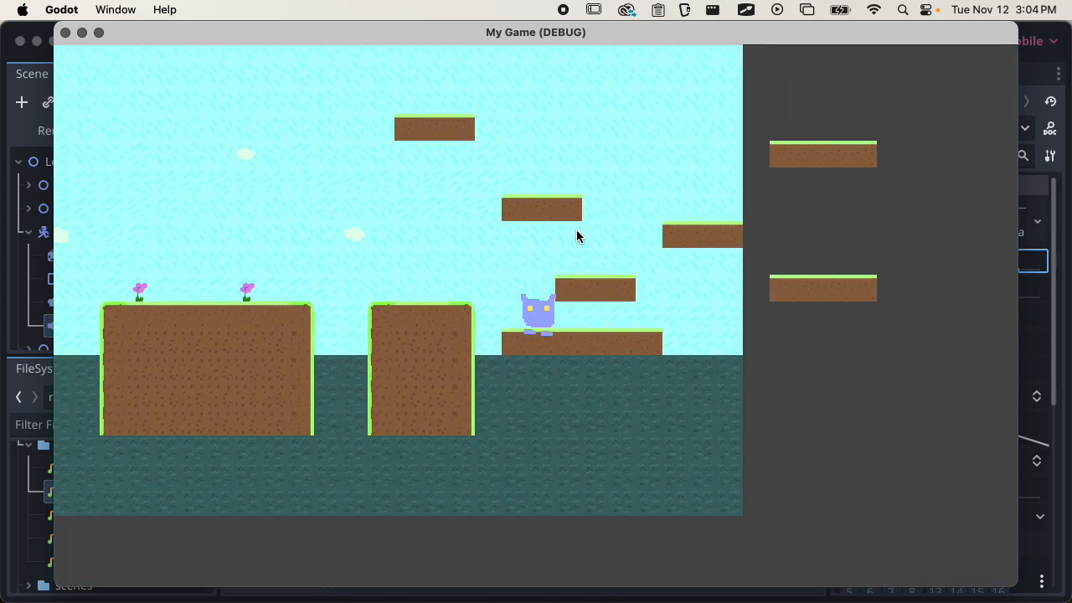
key(space)
key(Right)
key(space)
key(Right)
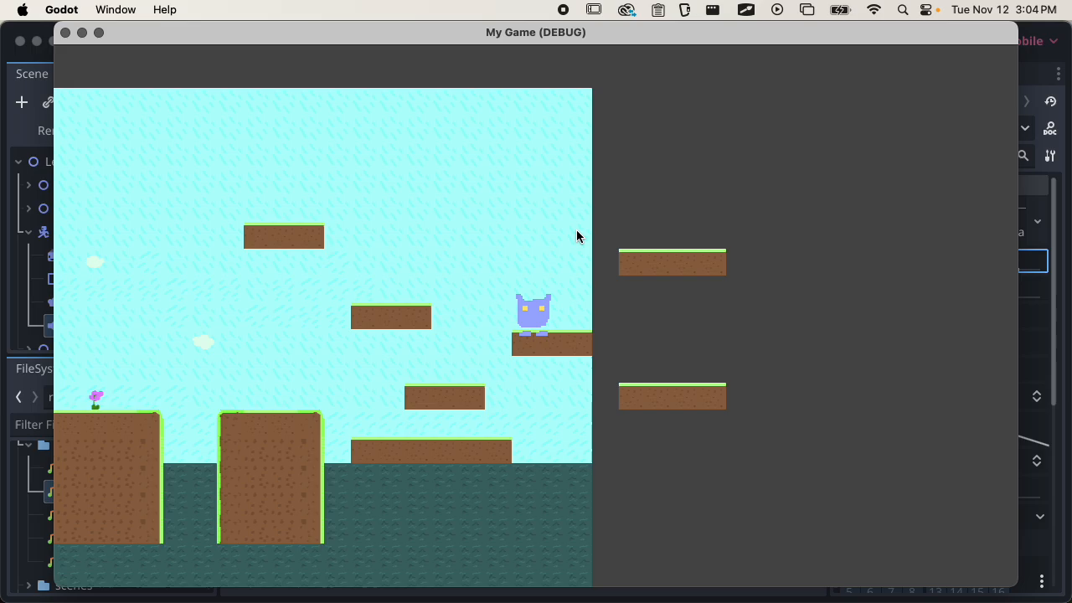
key(space)
key(Left)
key(space)
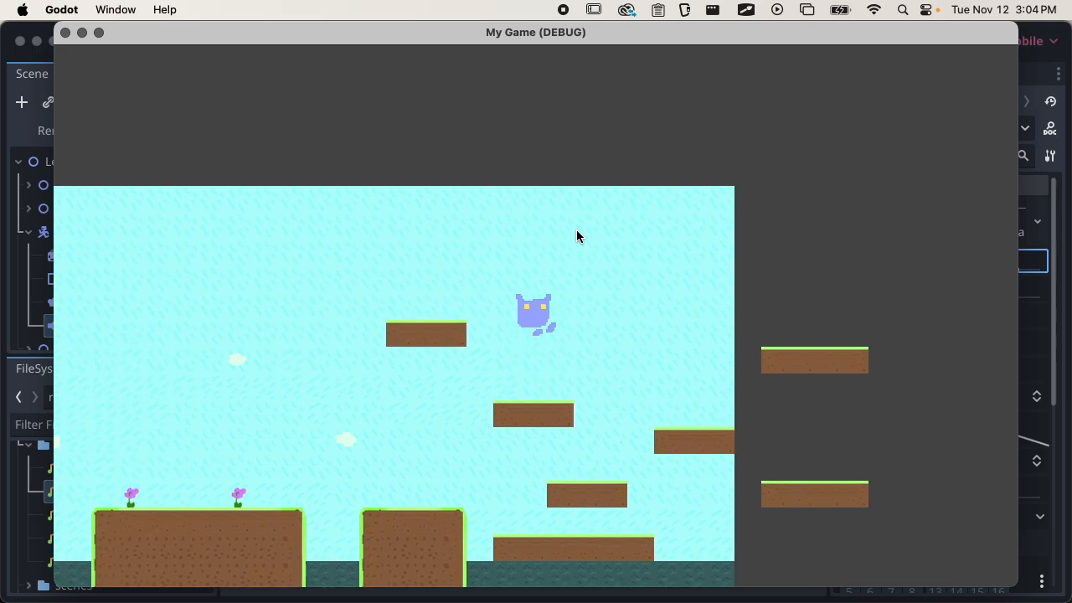
key(Right)
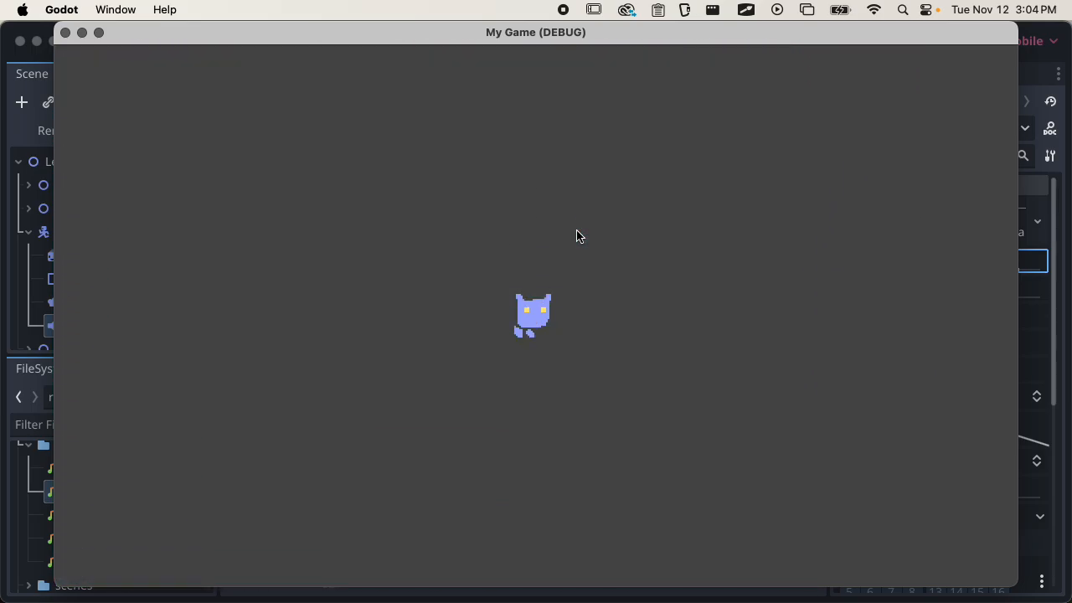
key(Left)
key(super+q)
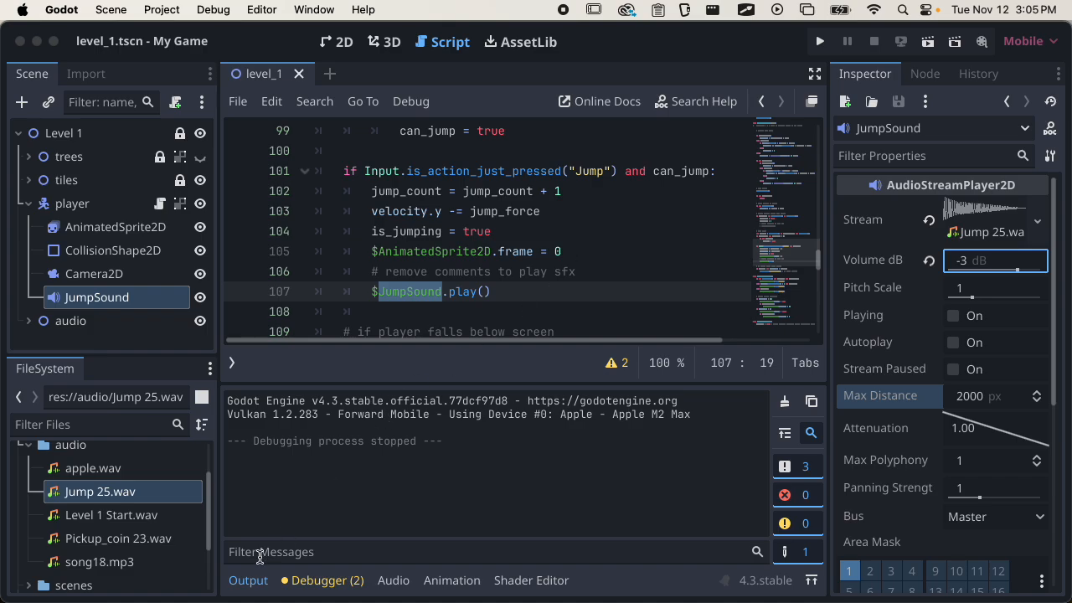
Hide the output log and collapse the player node in the scene tree
click(248, 580)
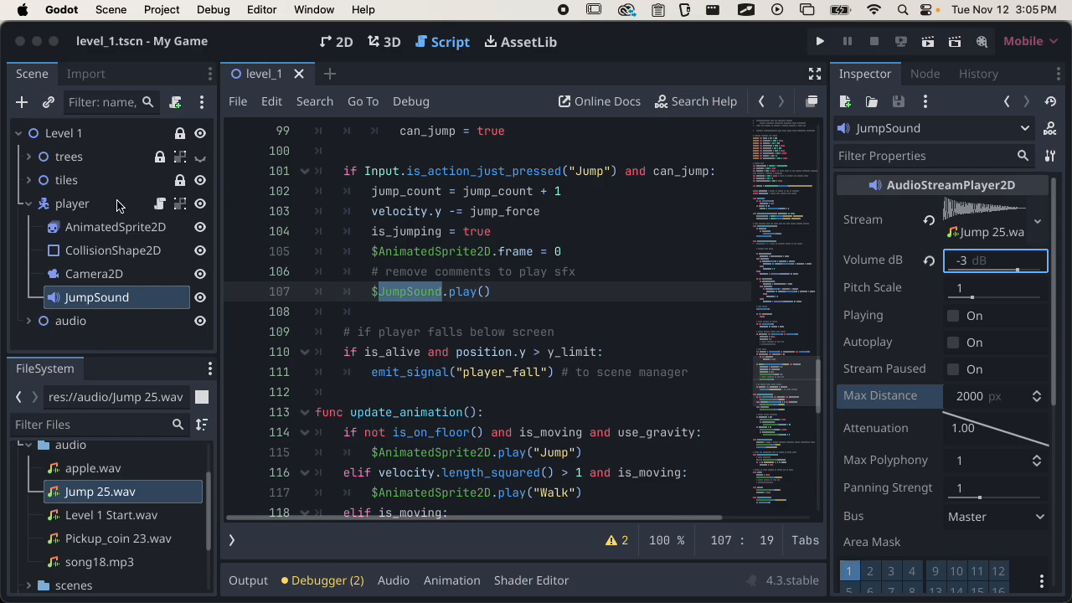
click(36, 208)
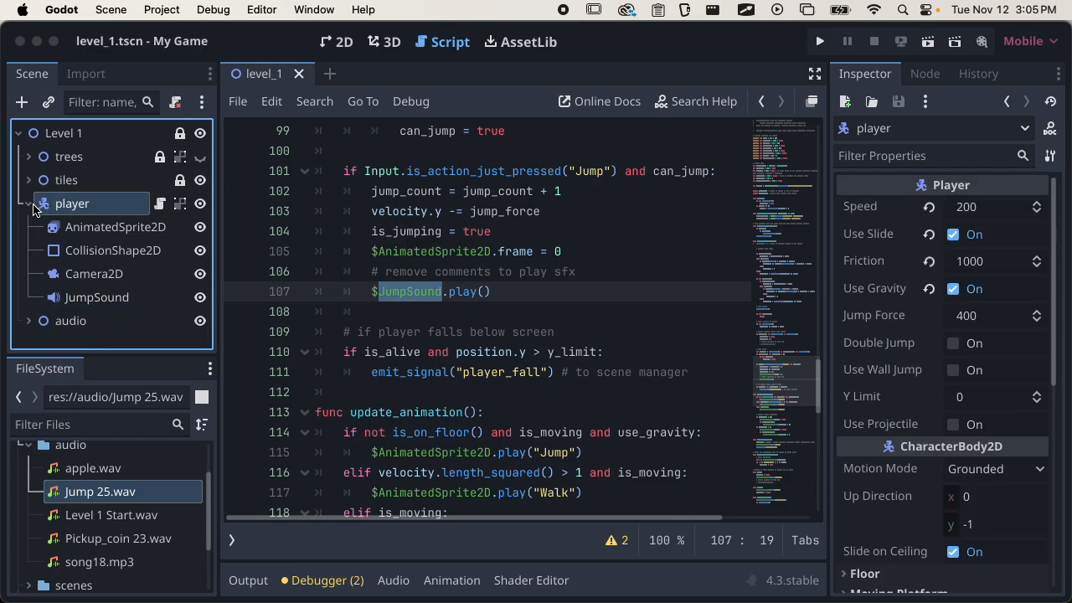
click(31, 205)
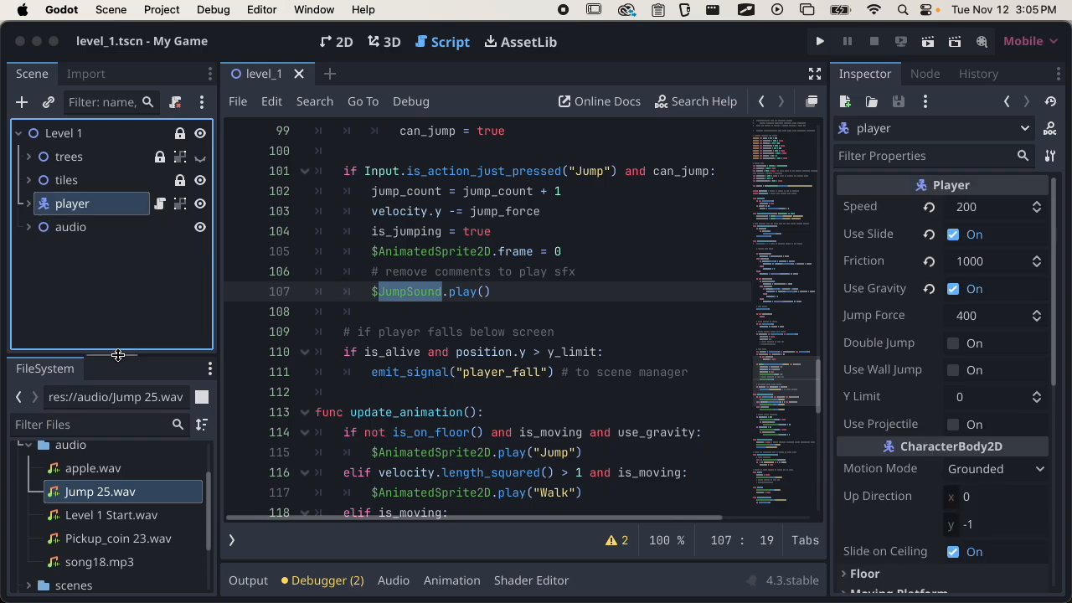
Switch to Finder and preview Collectible.gd in the my-game scripts folder to examine its sound effect code
key(super+Tab)
click(536, 195)
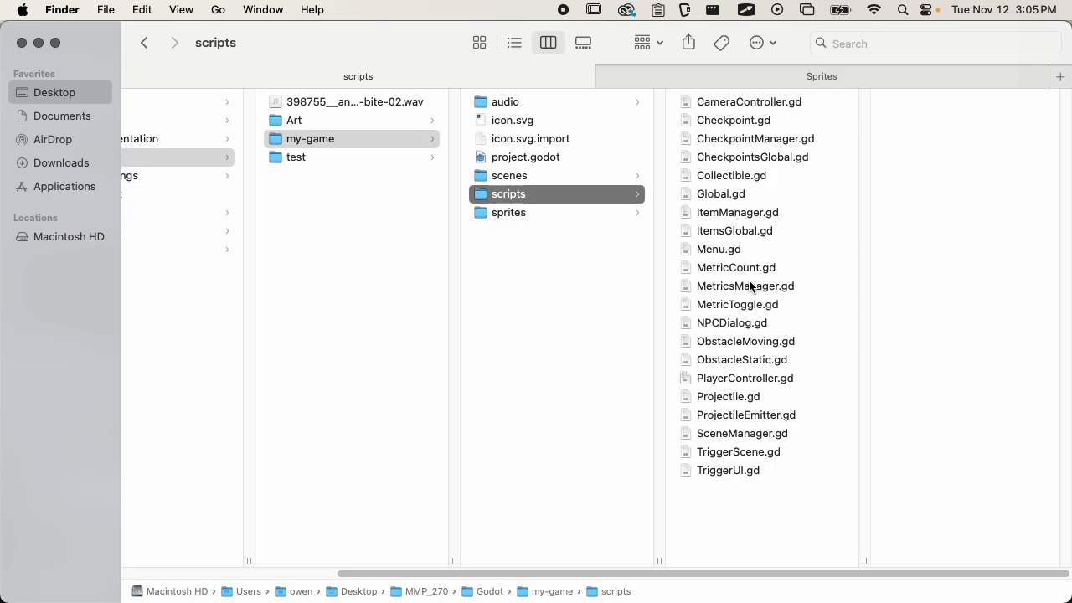
click(748, 181)
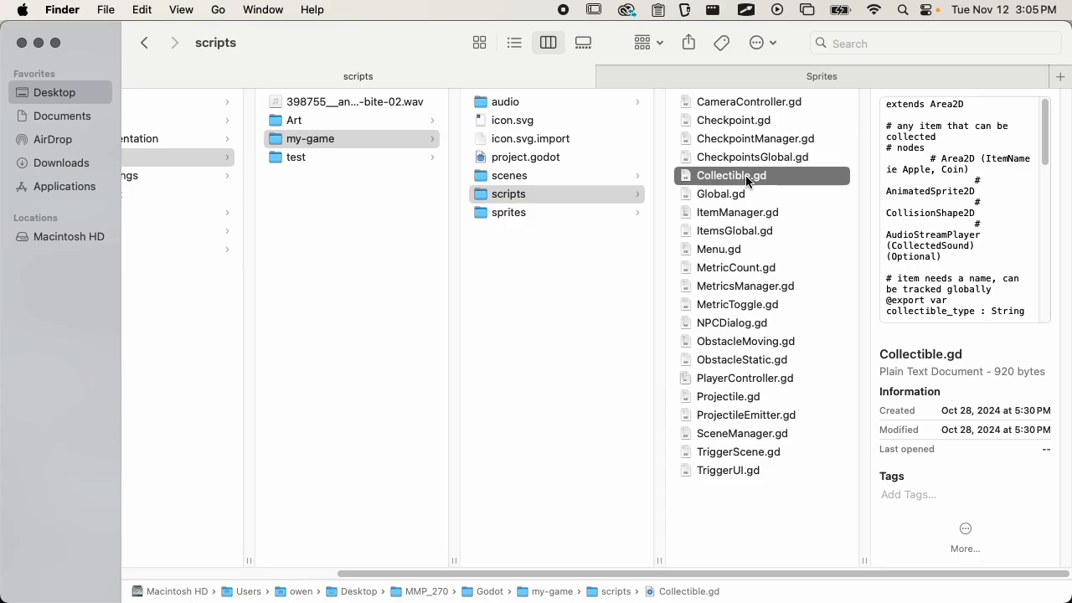
key(space)
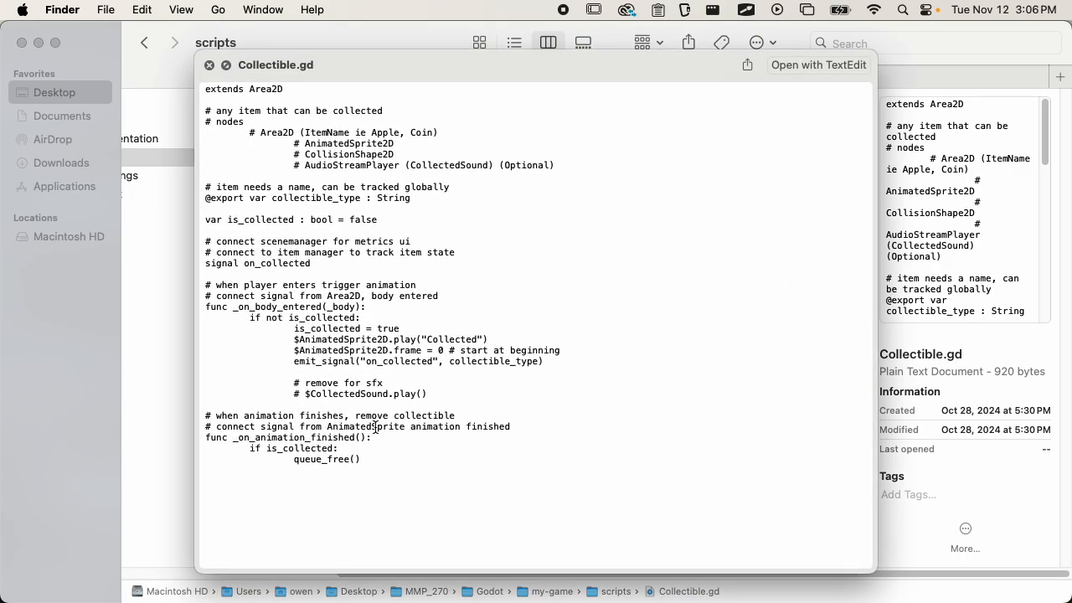
key(space)
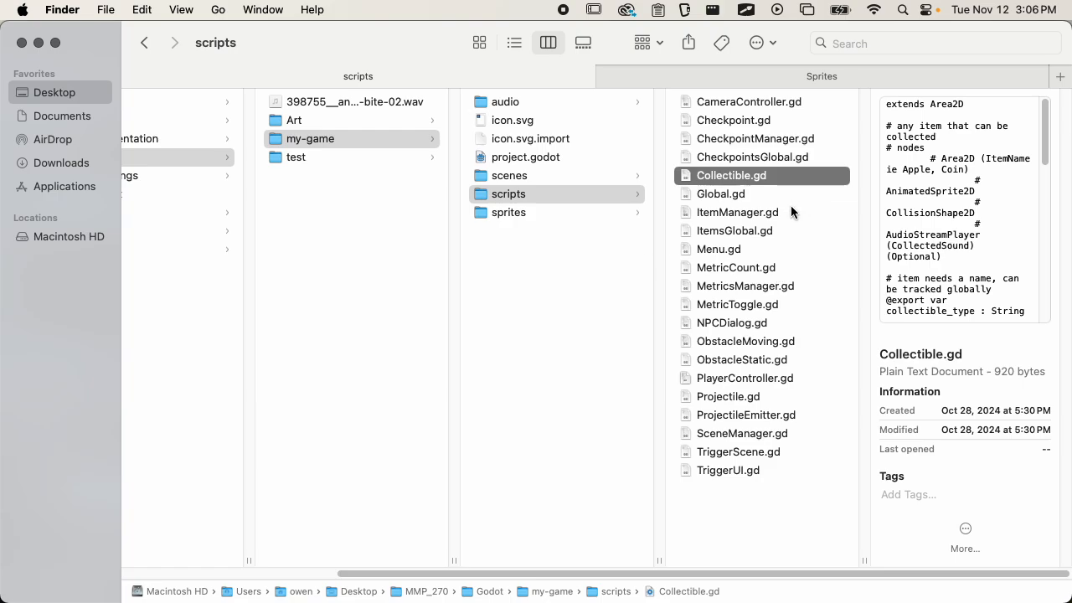
Preview ObstacleStatic.gd to examine how it plays its hit sound
click(751, 360)
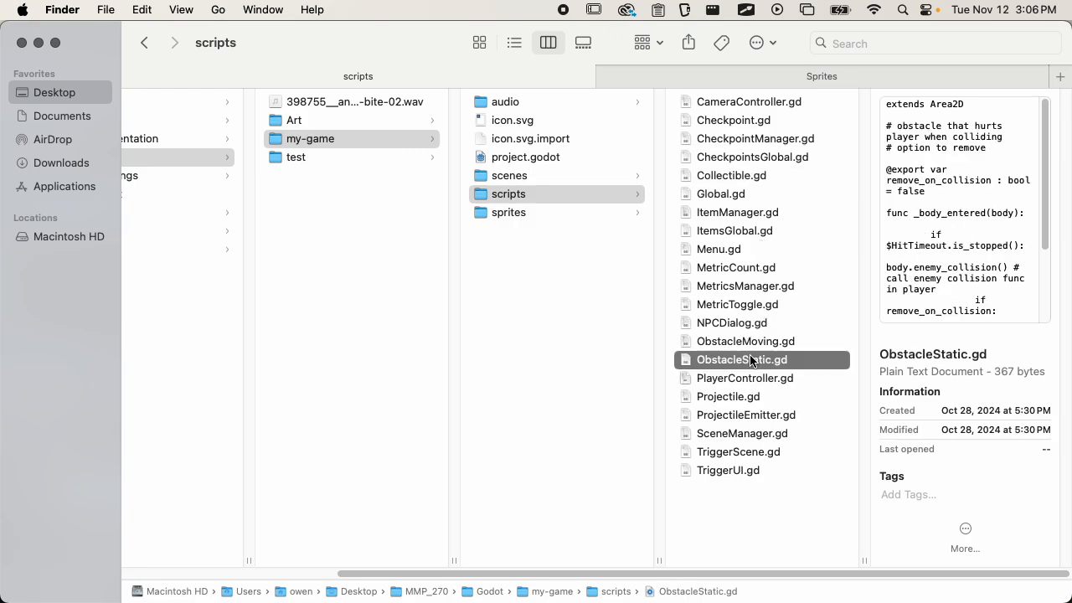
key(space)
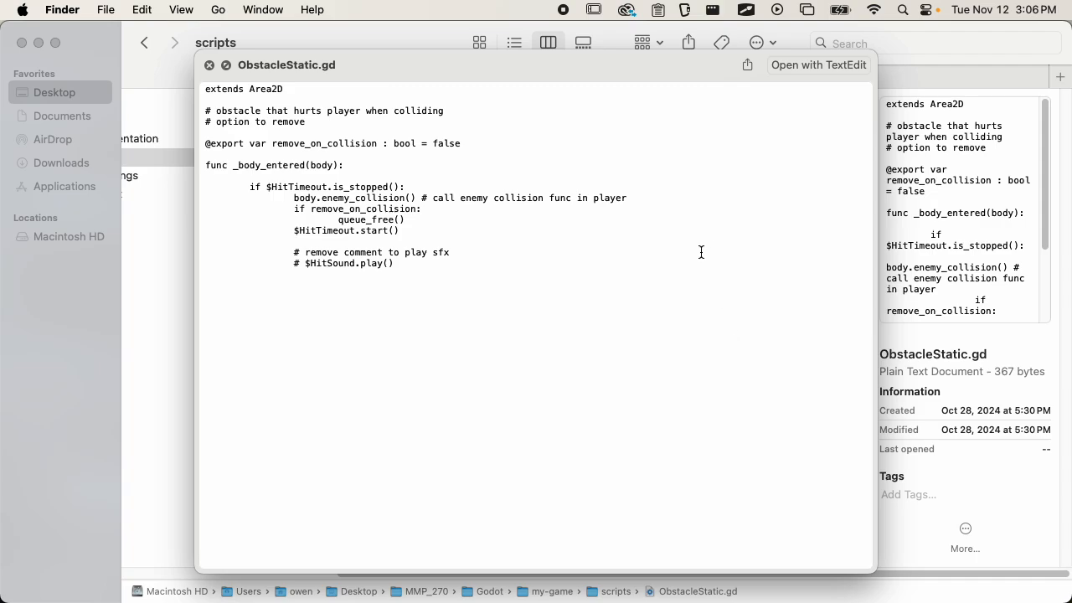
key(space)
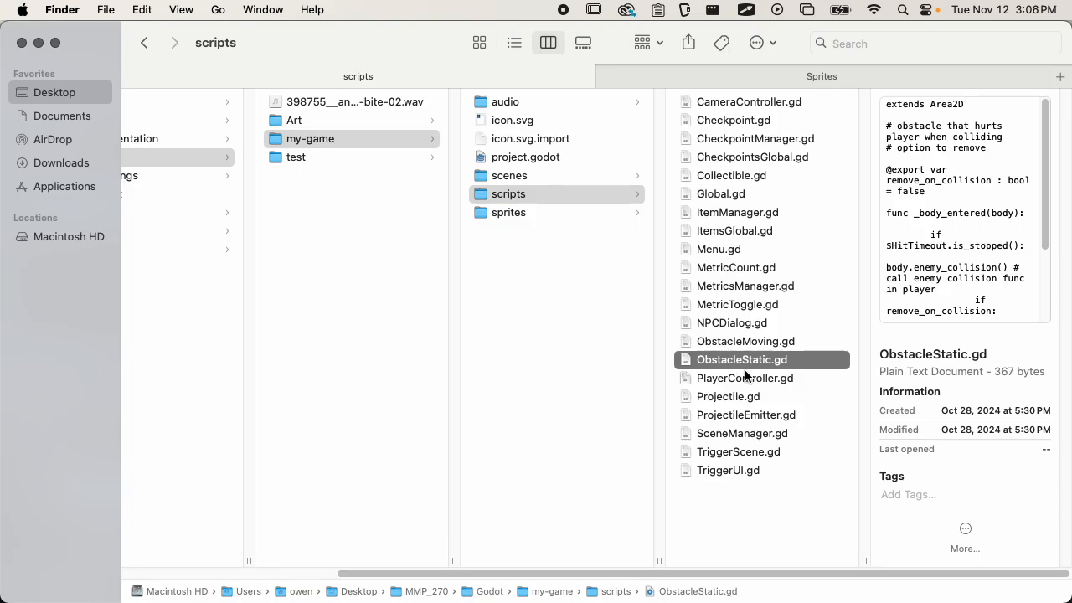
Preview ObstacleMoving.gd and examine its node list and code for the DeathSound and HitSound audio players
click(741, 345)
key(space)
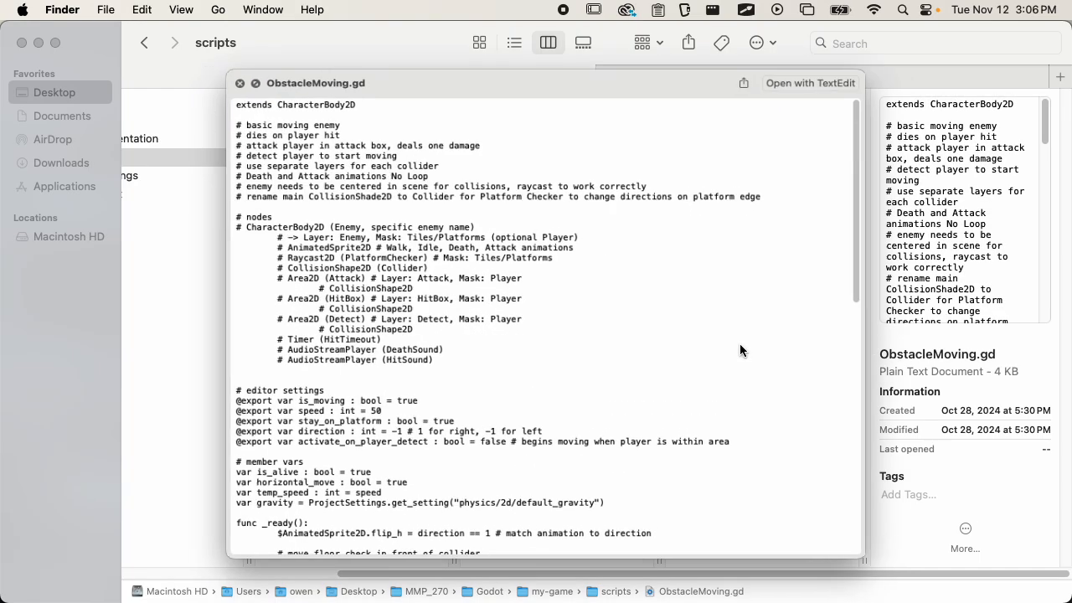
scroll(740, 344, down, 10)
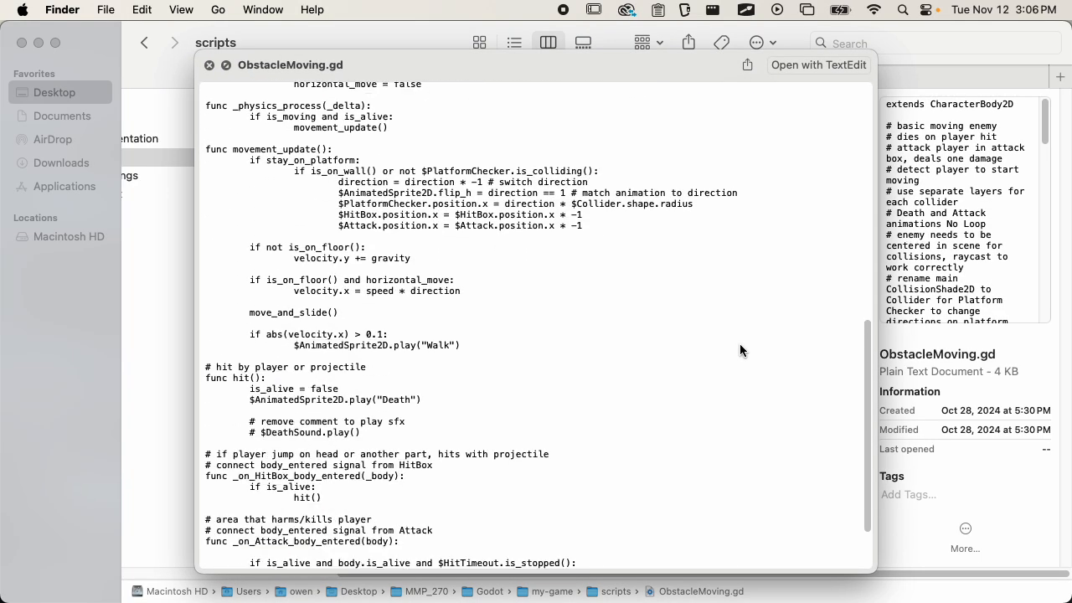
scroll(739, 343, up, 10)
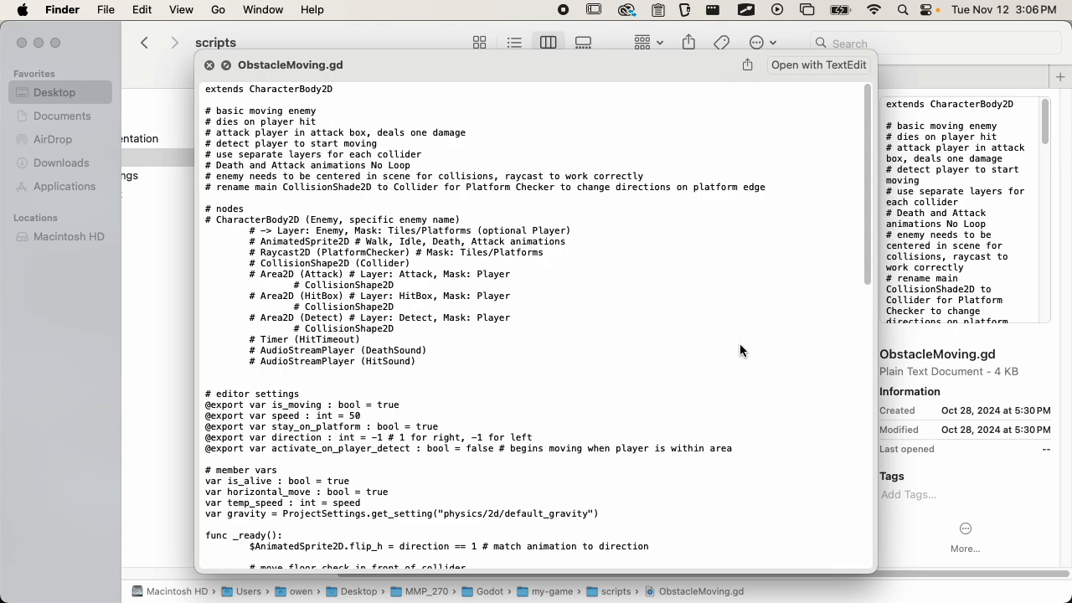
scroll(739, 343, down, 5)
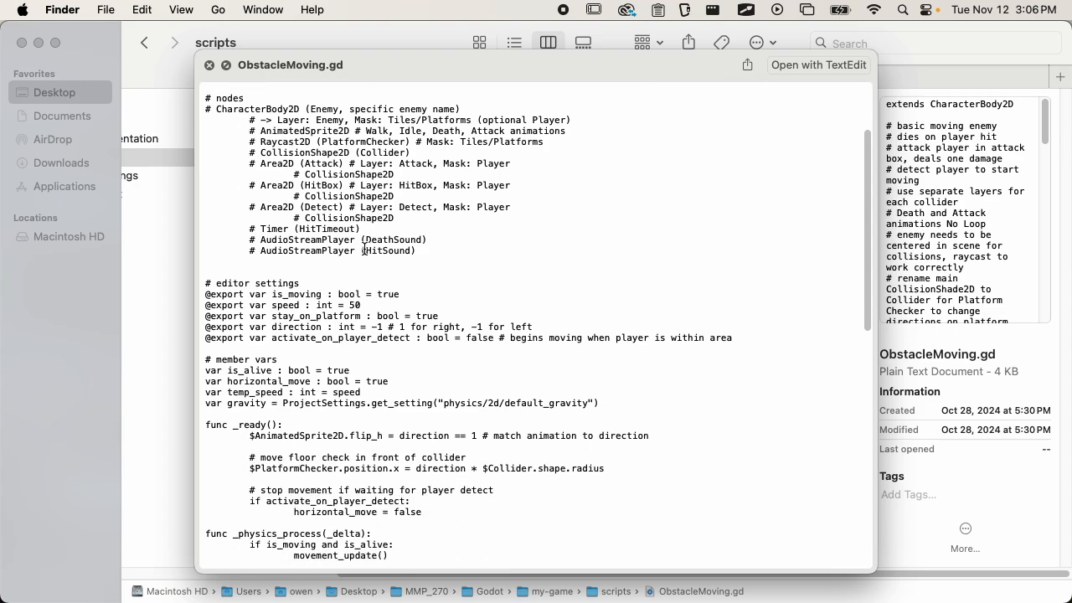
drag(441, 242, 361, 241)
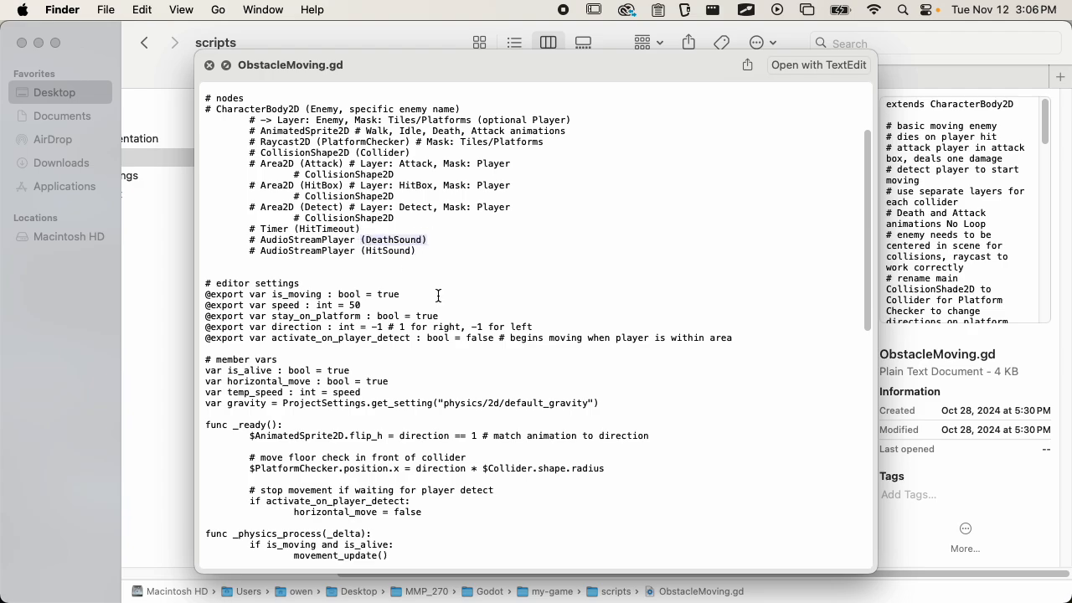
key(space)
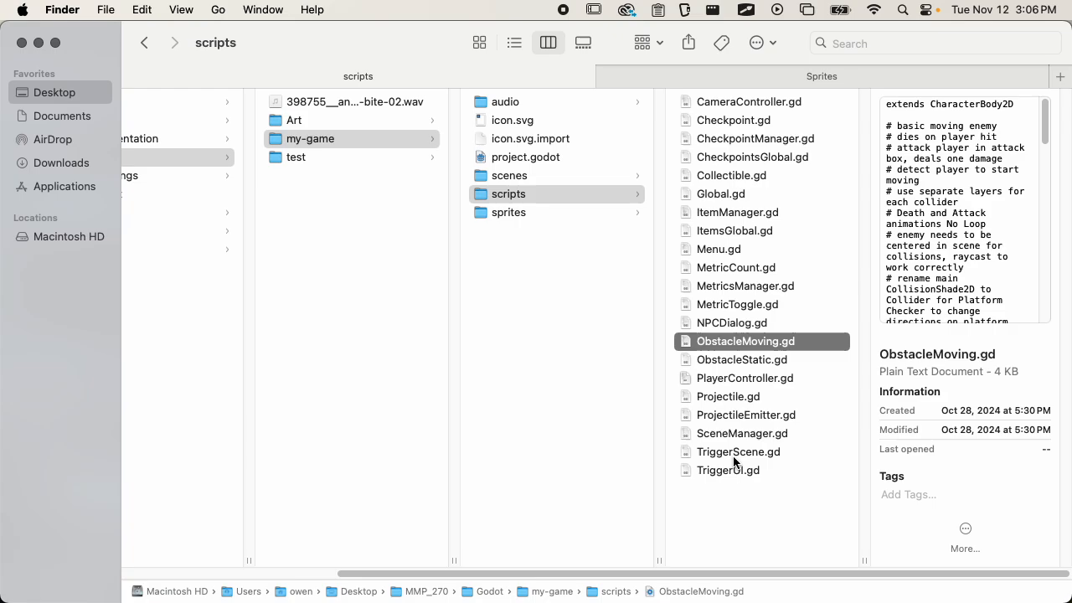
Look over the contents of Checkpoint.gd and TriggerScene.gd in the scripts folder
click(741, 124)
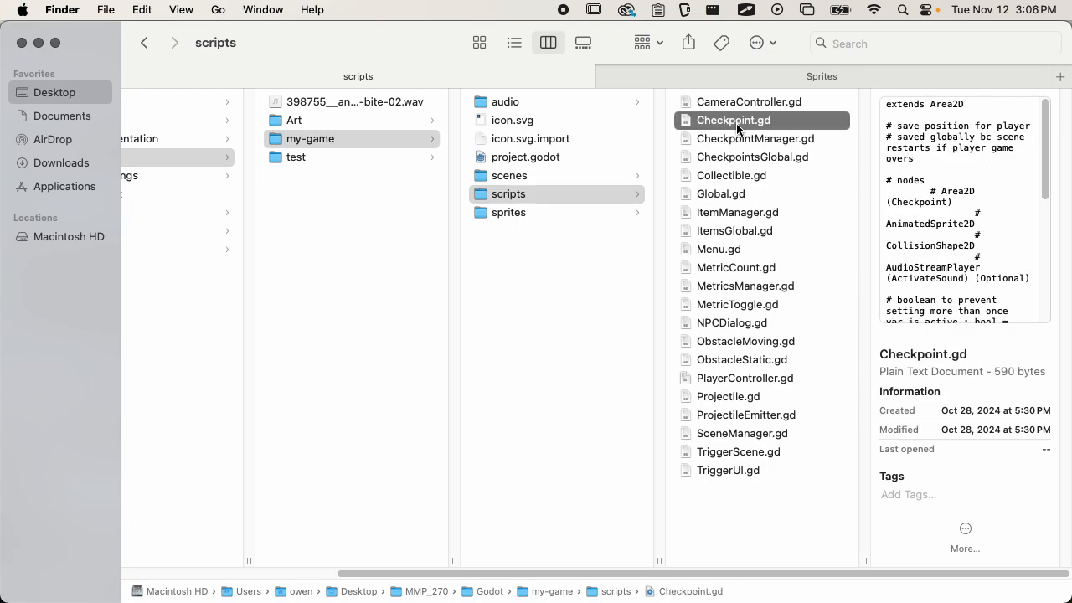
click(732, 455)
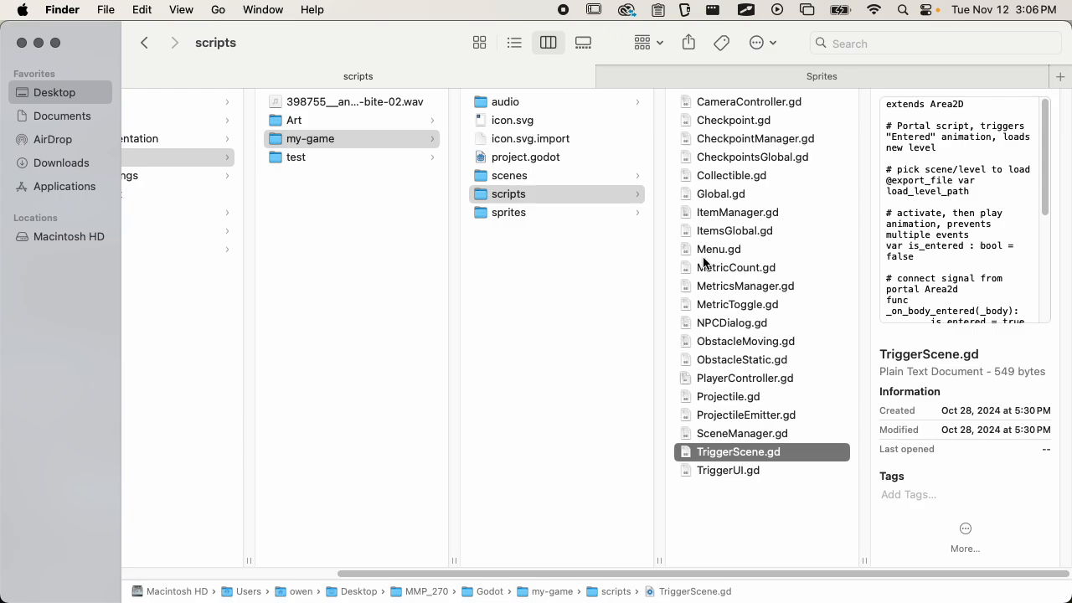
Preview the collectible sprite sheets item_apple.png and item_life.png in the MyGame Sprites folder
click(786, 74)
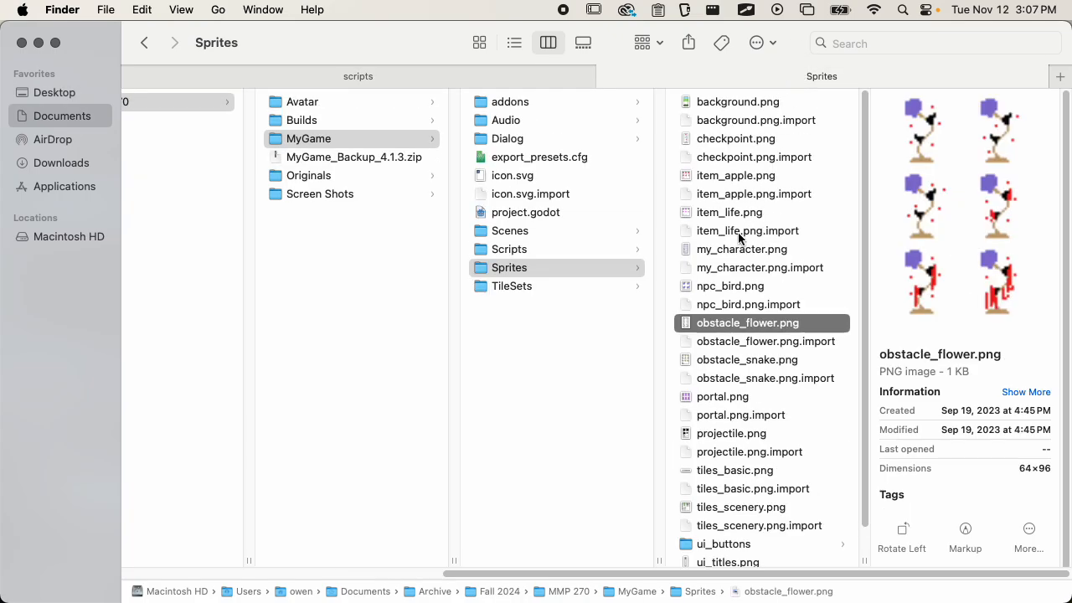
scroll(739, 238, down, 1)
scroll(739, 238, up, 2)
click(742, 177)
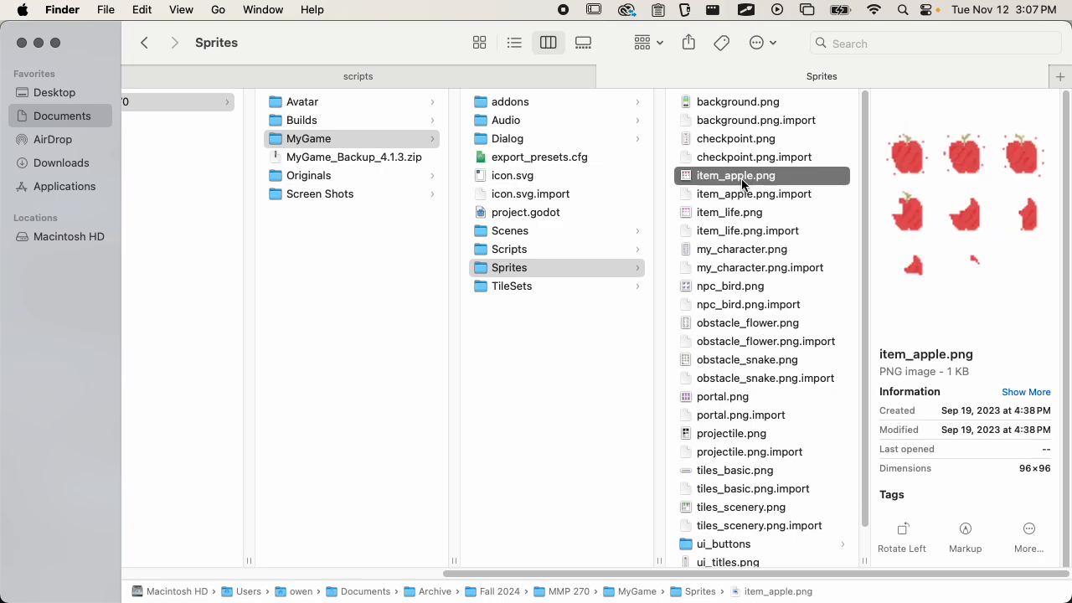
key(space)
key(space)
click(740, 216)
key(space)
key(space)
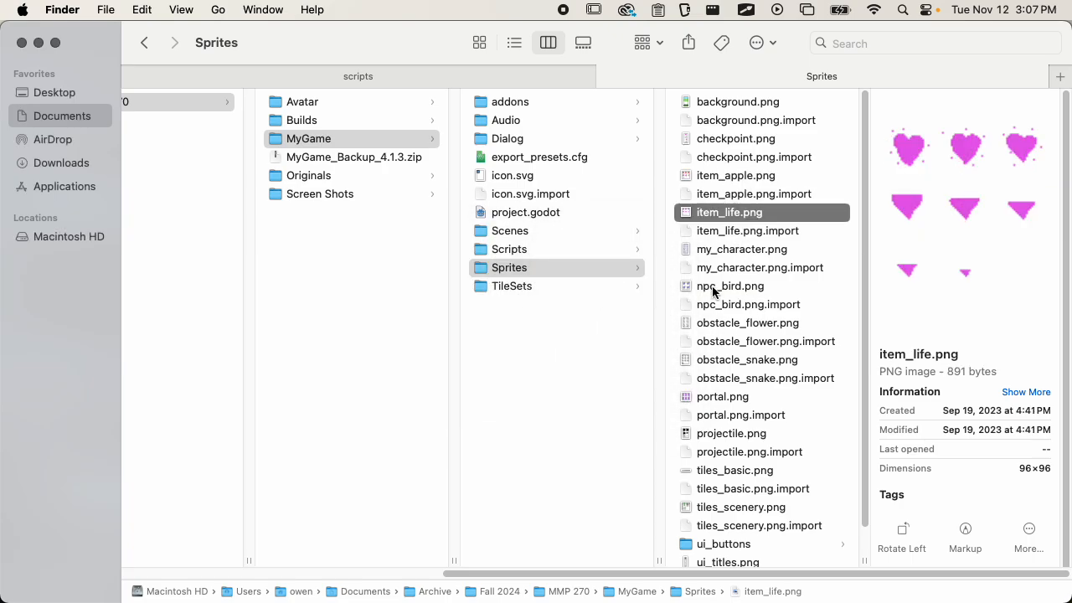
Preview the obstacle sprite sheets obstacle_flower.png and obstacle_snake.png, and return to Godot
click(750, 325)
key(space)
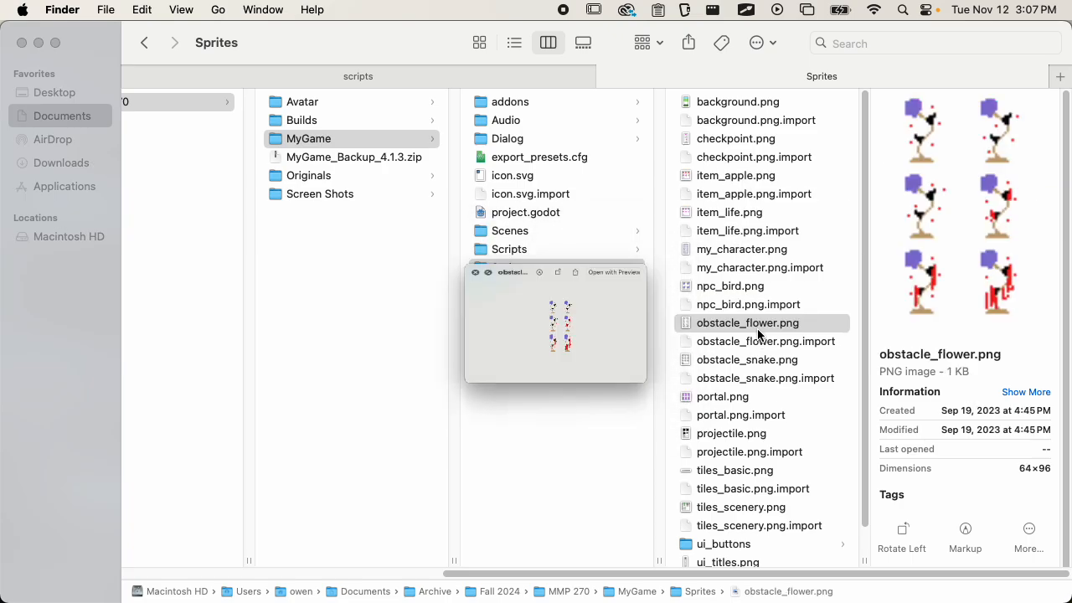
key(space)
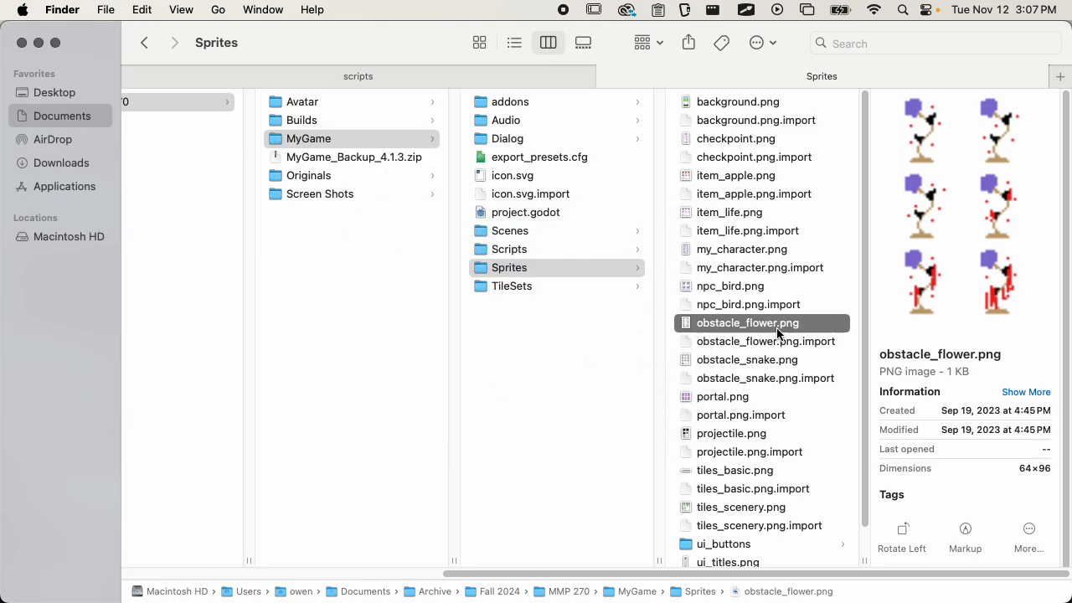
click(774, 362)
key(space)
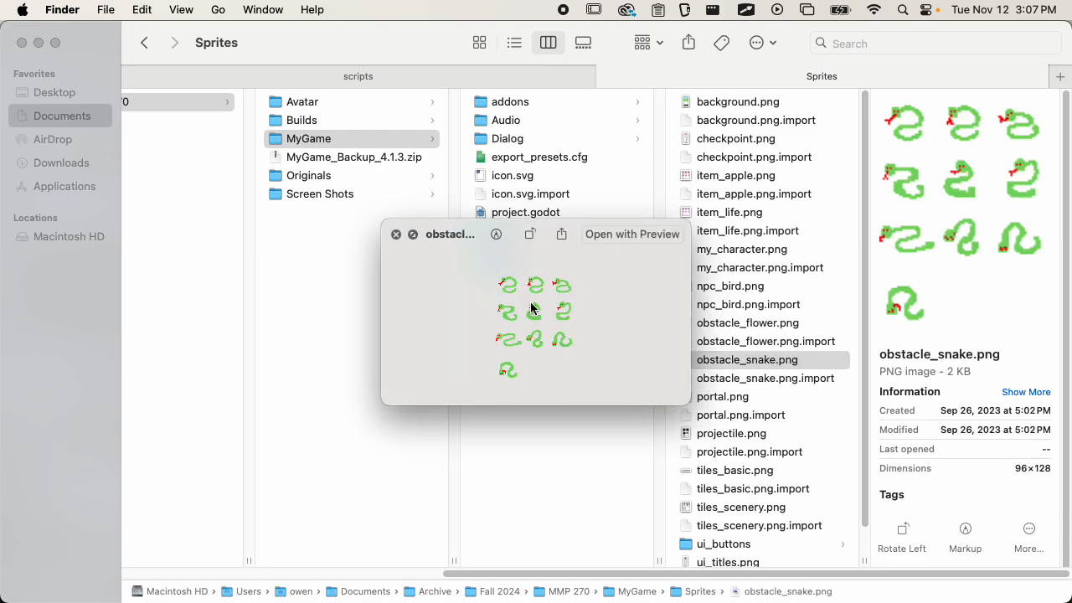
key(space)
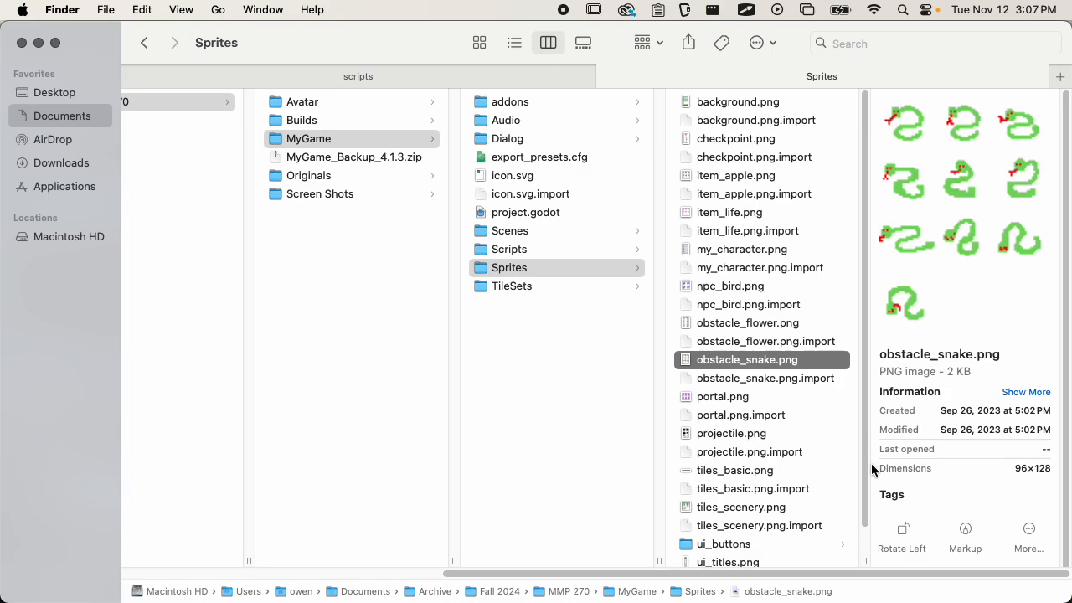
key(super+Tab)
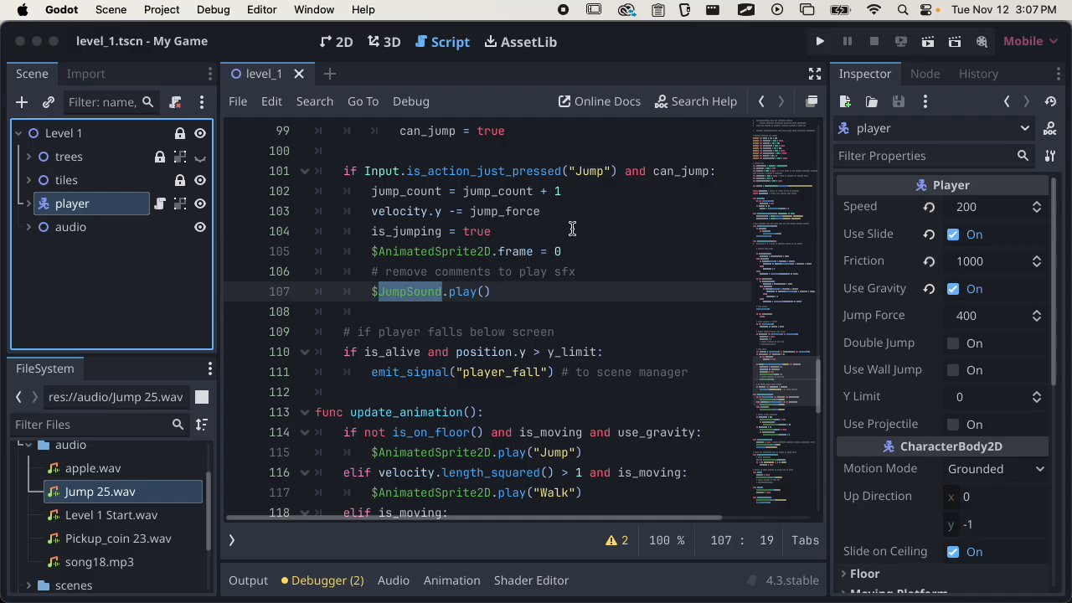